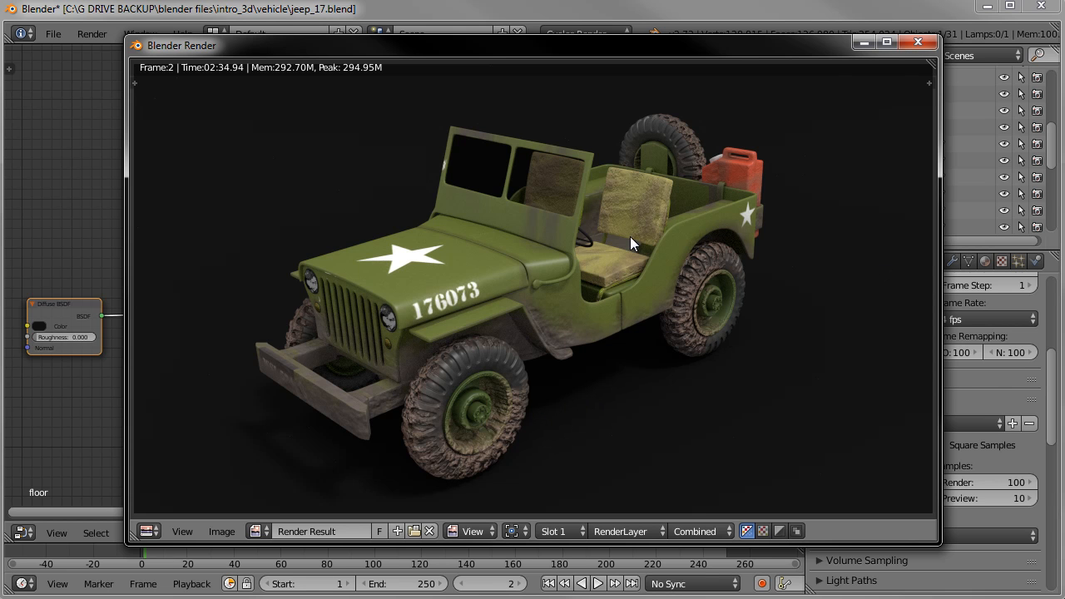
# Close the render result window and switch the 3D viewport from rendered to solid shading.
pyautogui.moveTo(799, 45); pyautogui.dragTo(779, 44)
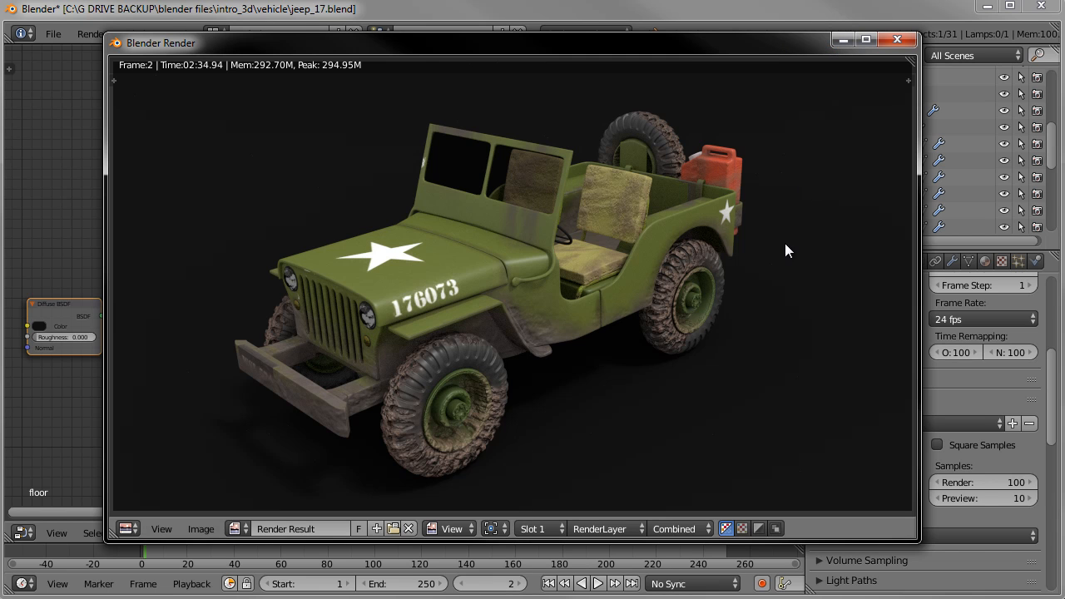
pyautogui.click(899, 41)
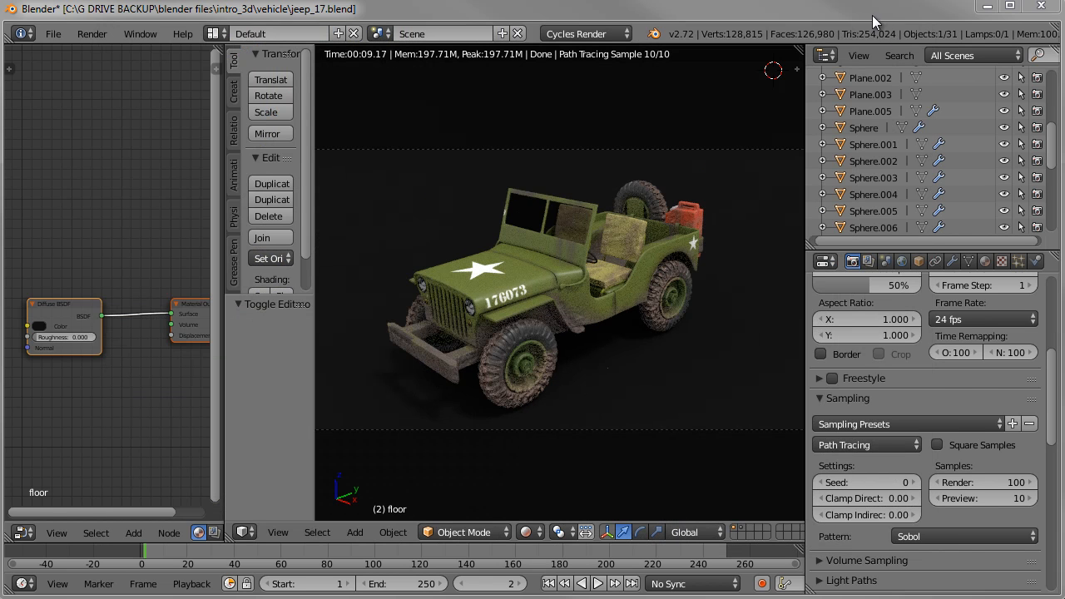
pyautogui.rightClick(551, 342)
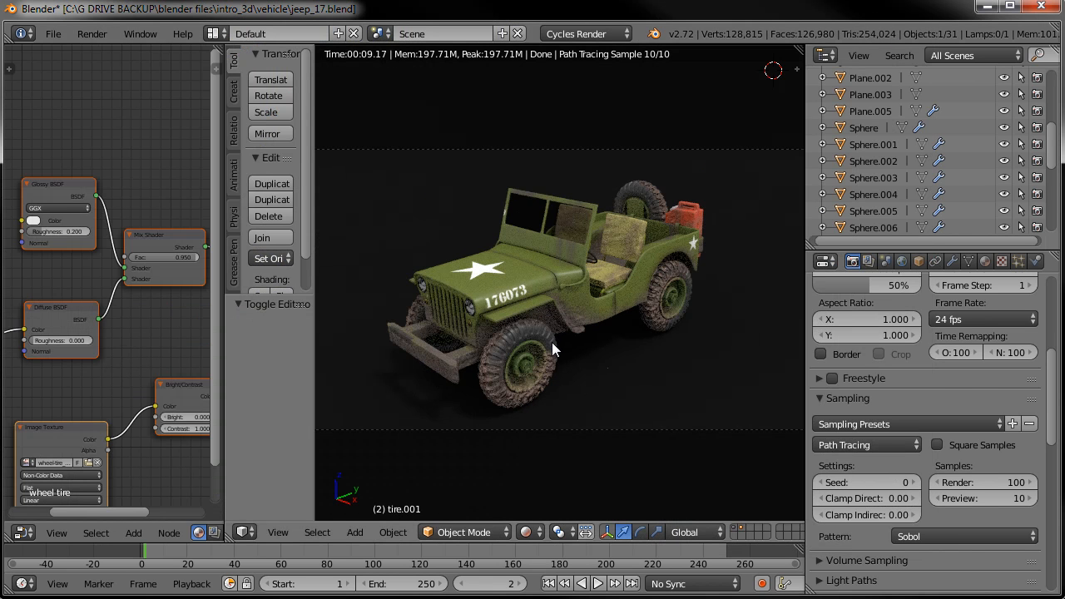
pyautogui.click(529, 532)
pyautogui.click(551, 456)
pyautogui.moveTo(553, 451); pyautogui.dragTo(569, 327, button='middle')
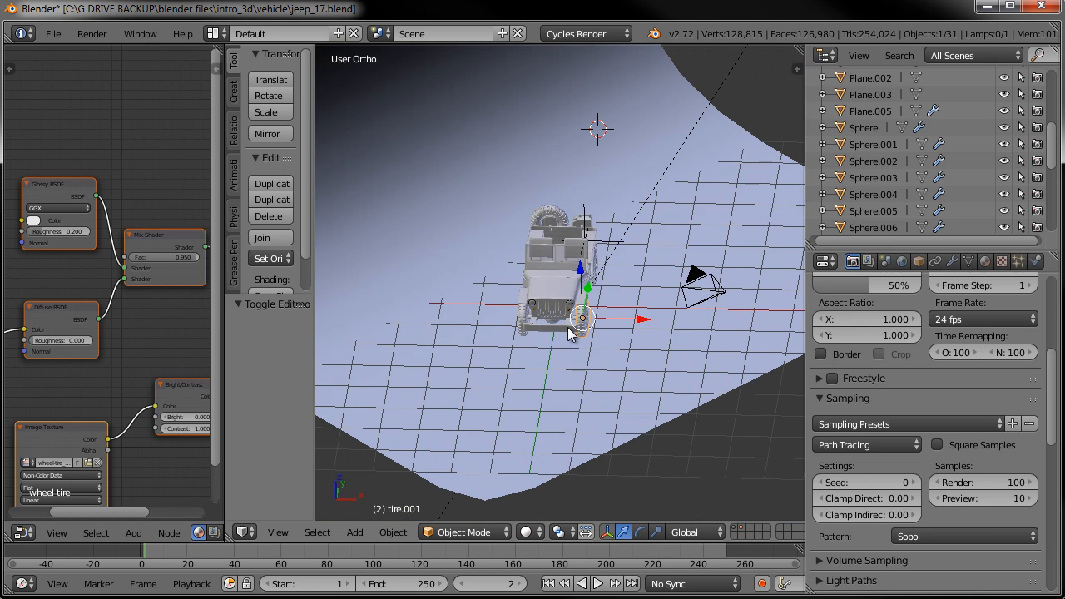
# Hide the floor backdrop object and show the jeep in top view.
pyautogui.scroll(-3, 431, 246)
pyautogui.rightClick(477, 221)
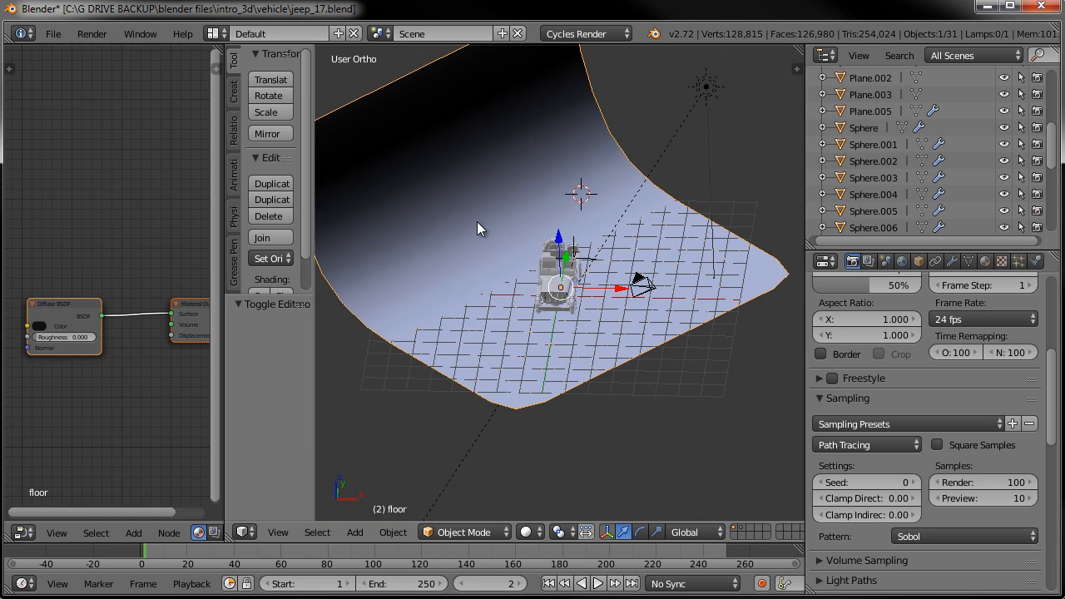
pyautogui.press('h')
pyautogui.scroll(4, 558, 276)
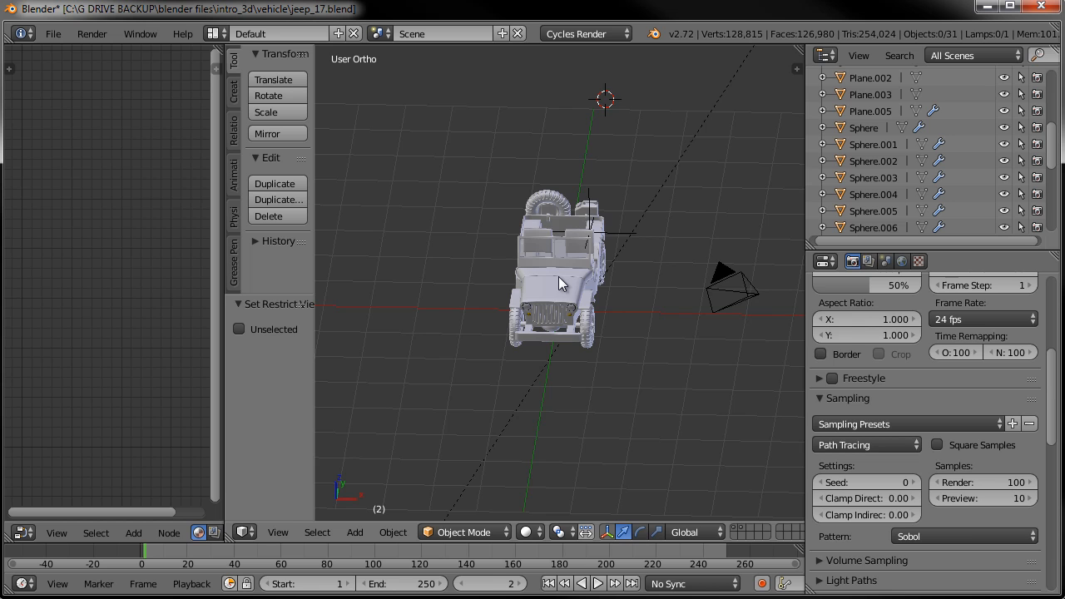
pyautogui.press('KP_7')
pyautogui.scroll(1, 558, 277)
# Start the Screencast Keys display in the 3D viewport.
pyautogui.press('n')
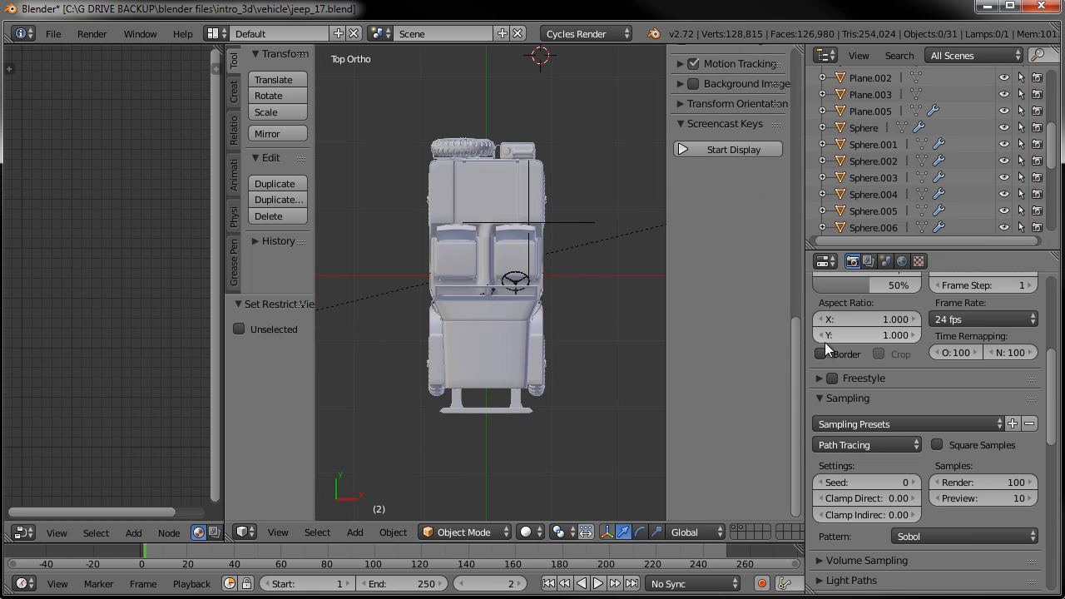
pyautogui.click(714, 151)
pyautogui.press('n')
pyautogui.press('n')
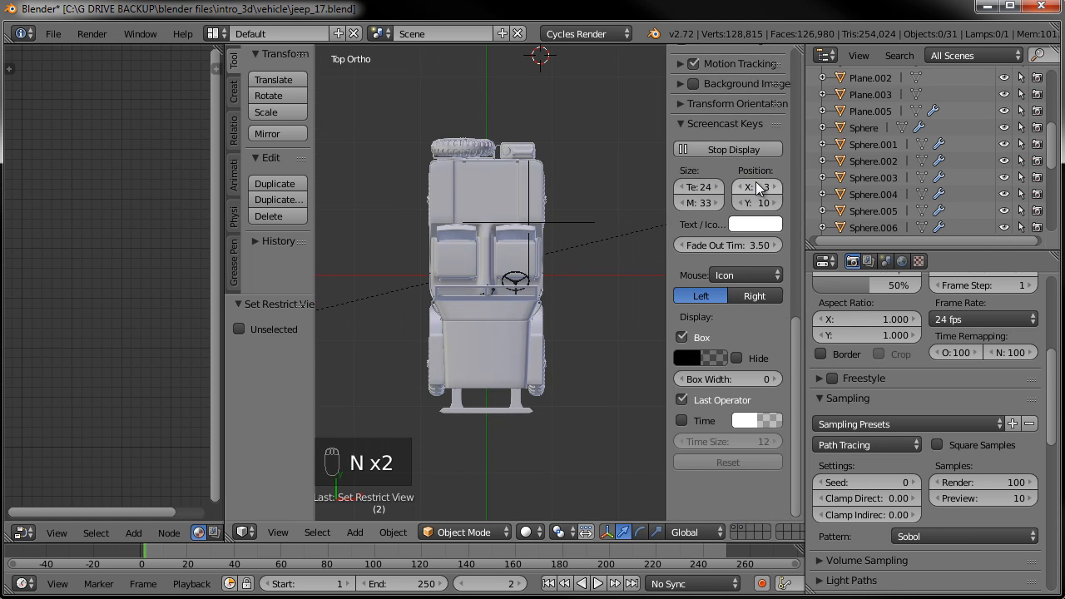
# Adjust the widths of the 3D viewport and its properties sidebar.
pyautogui.scroll(6, 714, 141)
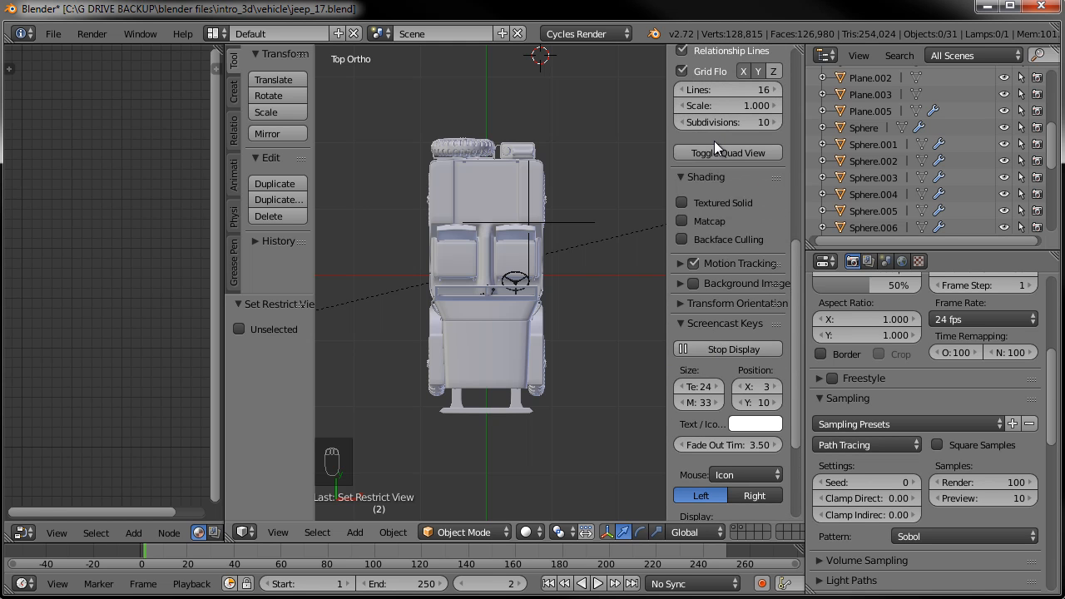
pyautogui.moveTo(797, 256); pyautogui.dragTo(798, 156)
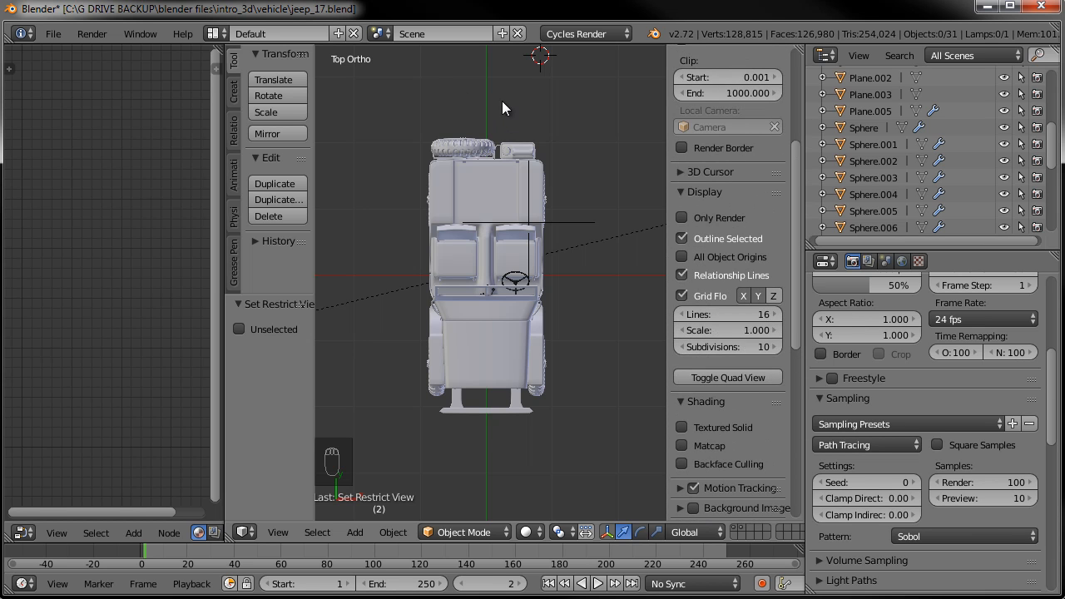
pyautogui.scroll(-6, 727, 318)
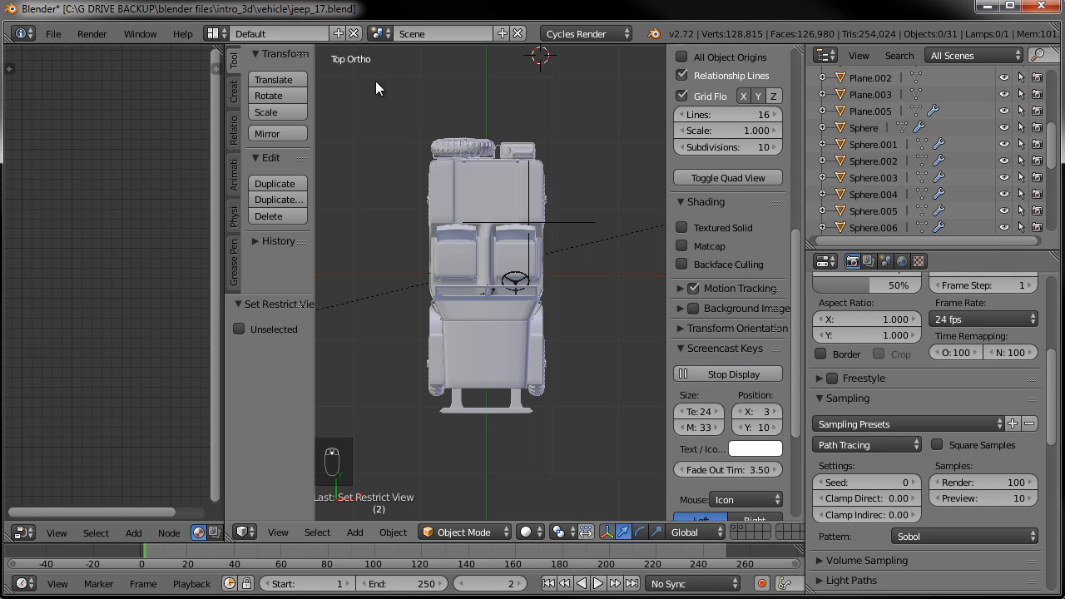
pyautogui.moveTo(798, 310); pyautogui.dragTo(801, 400)
pyautogui.moveTo(808, 360); pyautogui.dragTo(819, 360)
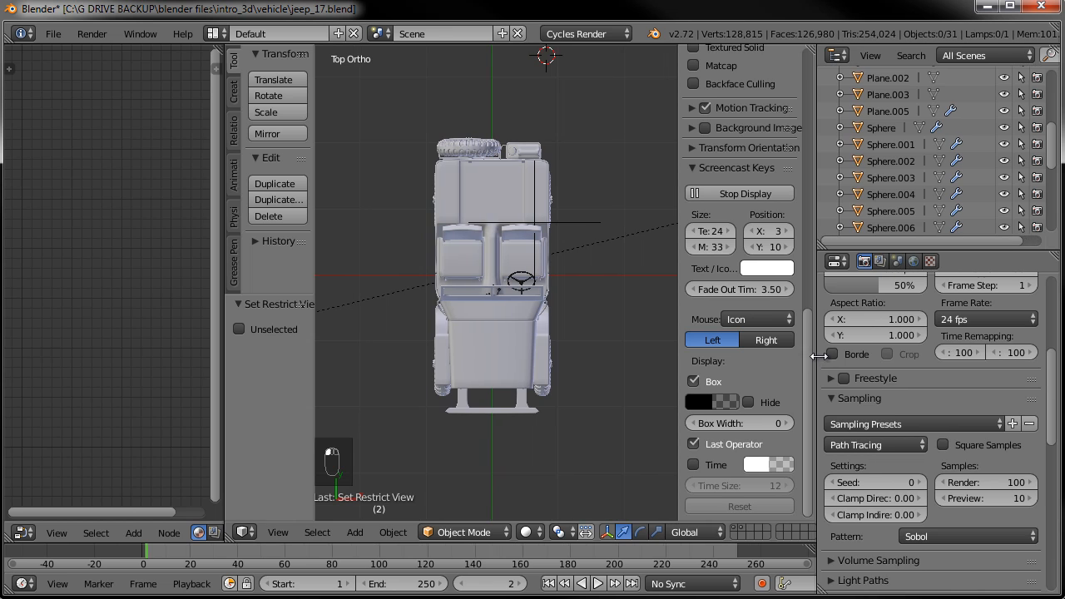
pyautogui.moveTo(678, 330); pyautogui.dragTo(660, 328)
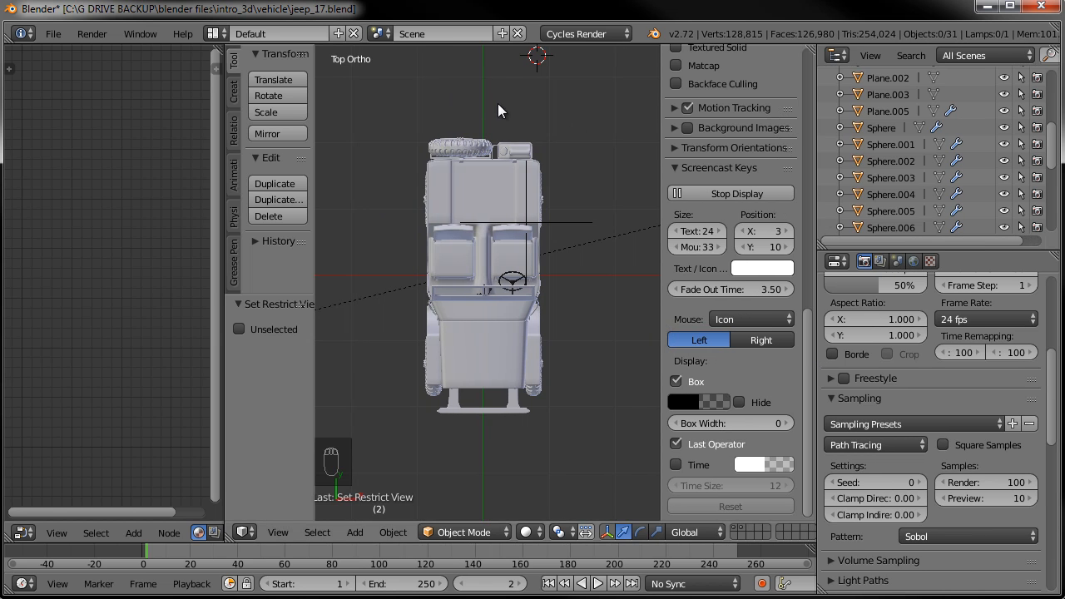
pyautogui.moveTo(658, 288); pyautogui.dragTo(687, 281)
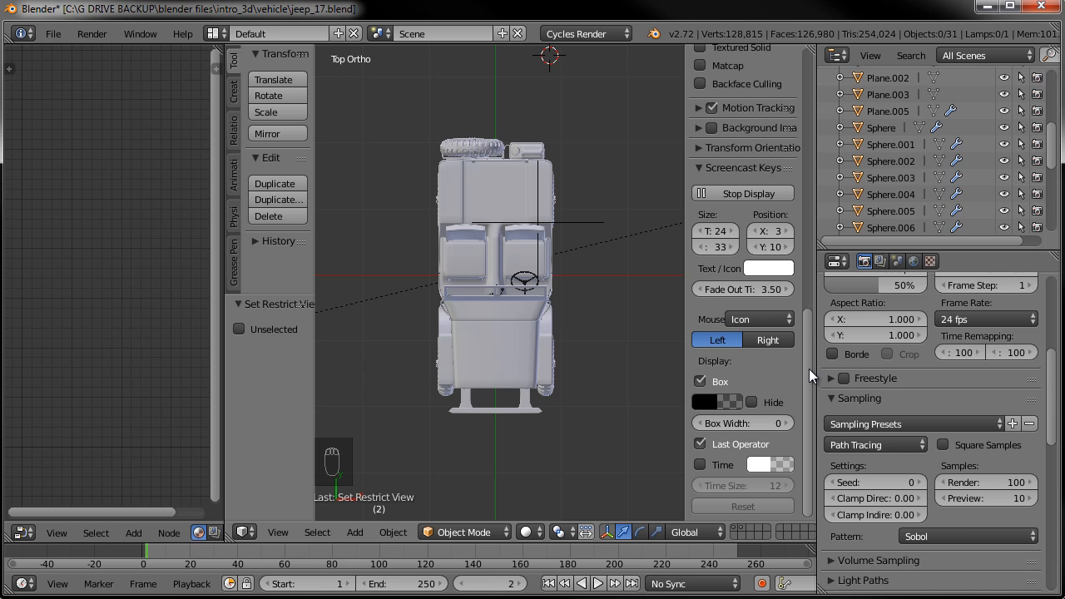
# Place the 3D cursor in the empty space beside the jeep's front wheel and add a plane there.
pyautogui.scroll(7, 584, 303)
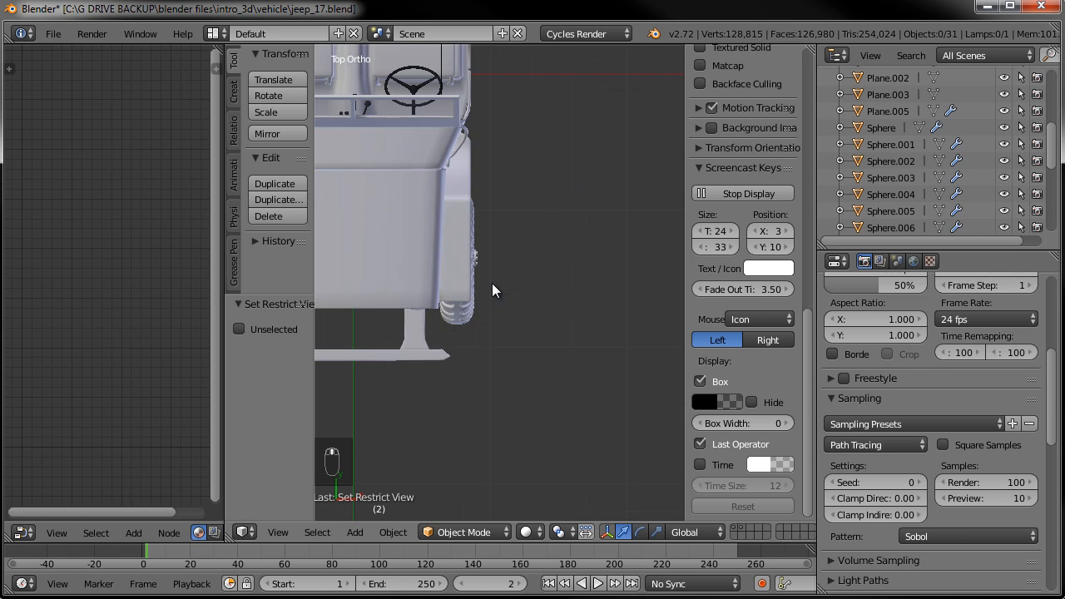
pyautogui.scroll(-2, 532, 330)
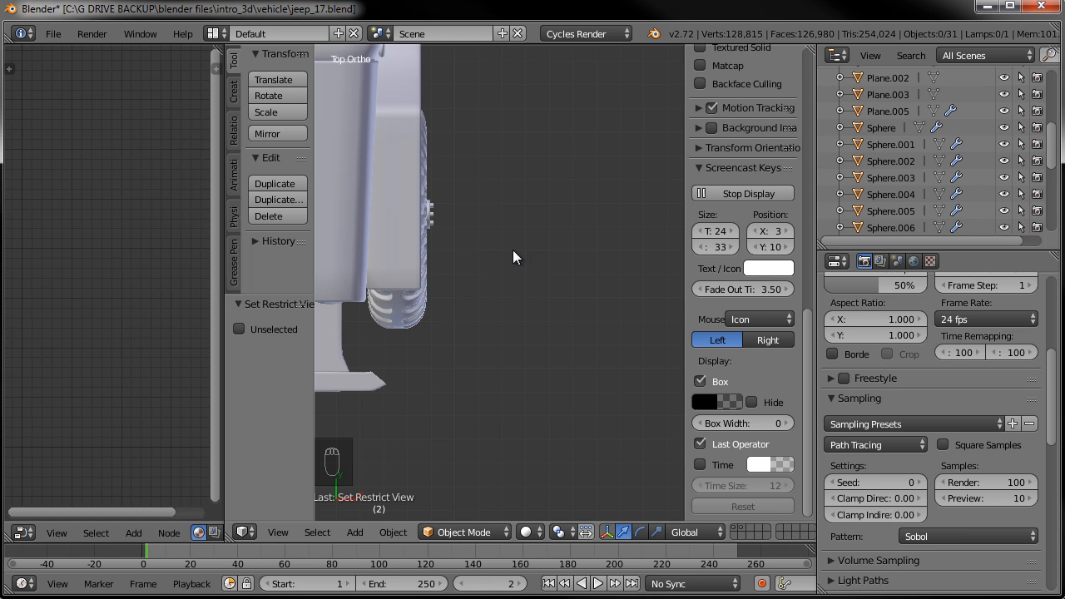
pyautogui.click(526, 270)
pyautogui.press('Tab')
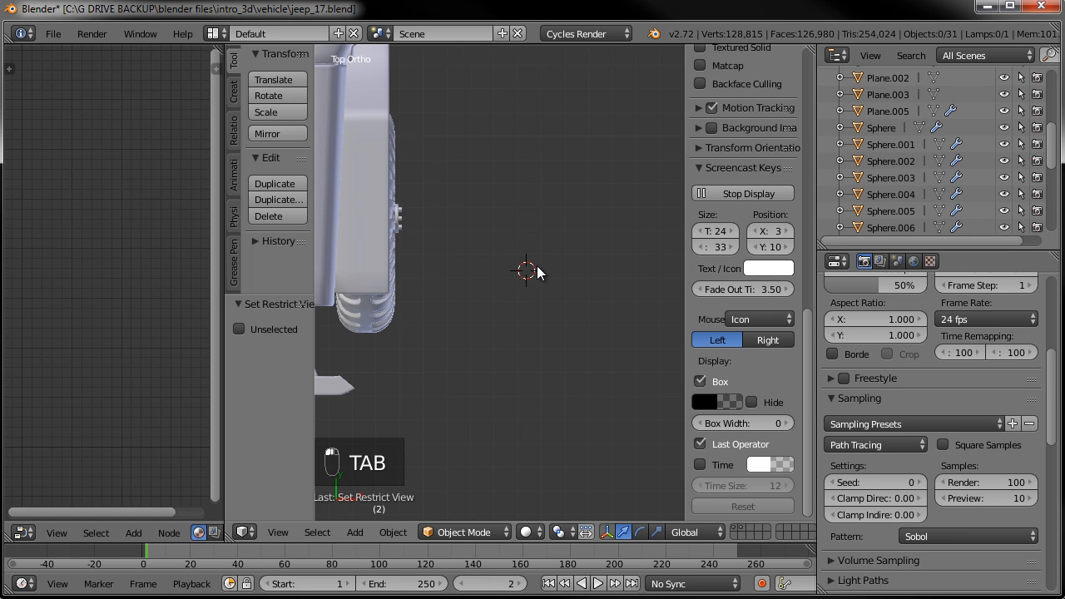
pyautogui.hotkey('shift', 'a')
pyautogui.moveTo(537, 265)
pyautogui.click(590, 265)
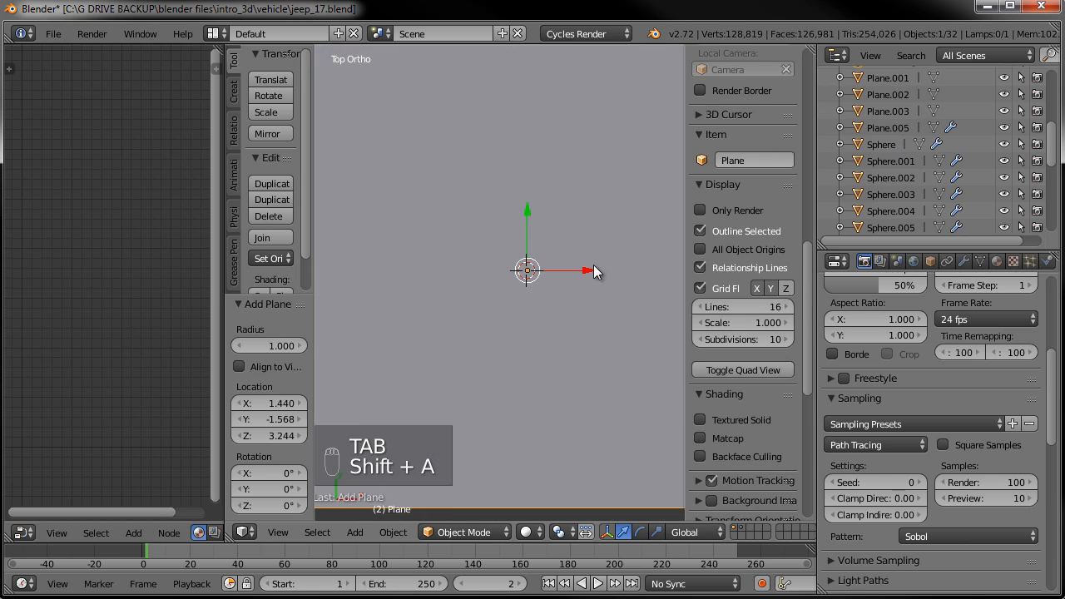
# Scale the new plane's mesh down to about 0.192 in Edit Mode.
pyautogui.press('Tab')
pyautogui.press('s')
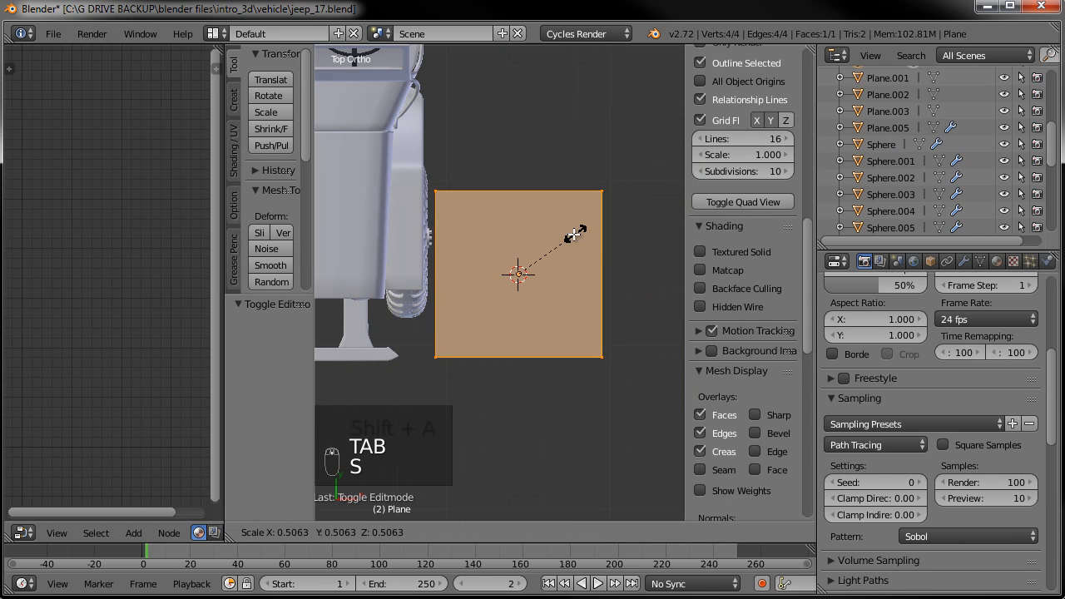
pyautogui.click(540, 256)
# Subdivide the plane with 2 cuts into a three-by-three grid.
pyautogui.scroll(2, 574, 249)
pyautogui.press('w')
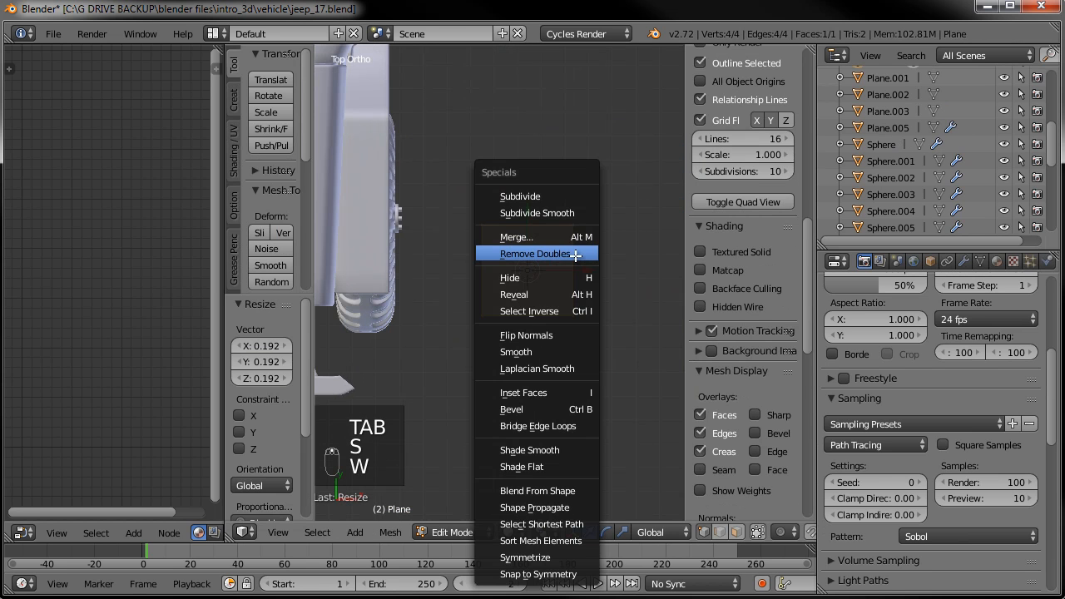
pyautogui.click(531, 197)
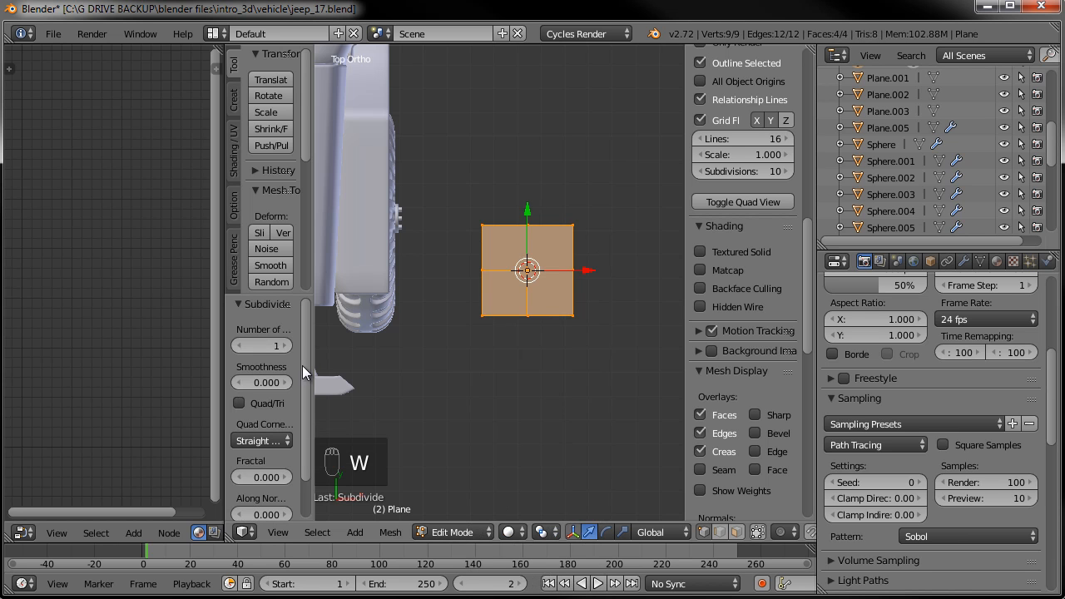
pyautogui.click(287, 345)
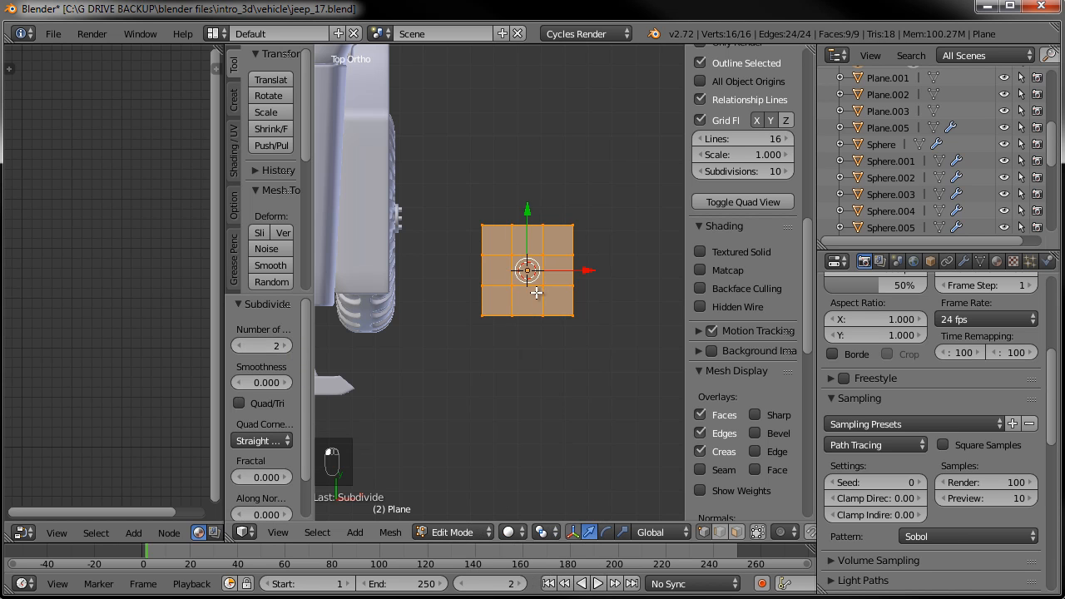
# Delete the four corner vertices of the subdivided plane to leave a cross shape.
pyautogui.scroll(1, 535, 290)
pyautogui.press('a')
pyautogui.press('b')
pyautogui.moveTo(605, 201); pyautogui.dragTo(576, 227)
pyautogui.press('b')
pyautogui.moveTo(597, 315); pyautogui.dragTo(577, 333)
pyautogui.press('b')
pyautogui.moveTo(487, 309); pyautogui.dragTo(464, 343)
pyautogui.press('b')
pyautogui.moveTo(497, 200); pyautogui.dragTo(460, 240)
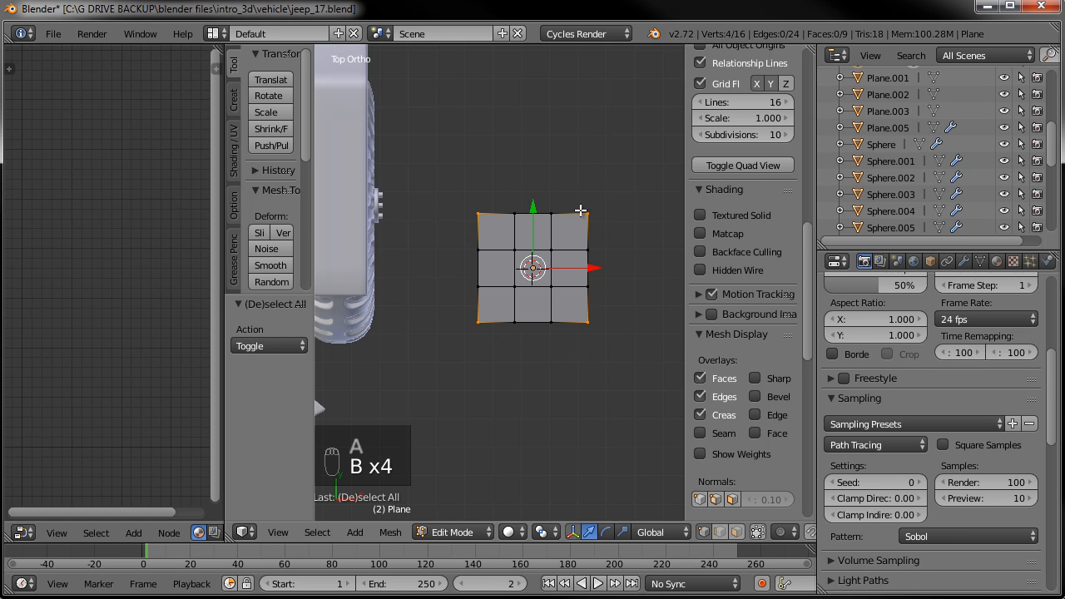
pyautogui.press('Delete')
pyautogui.click(581, 212)
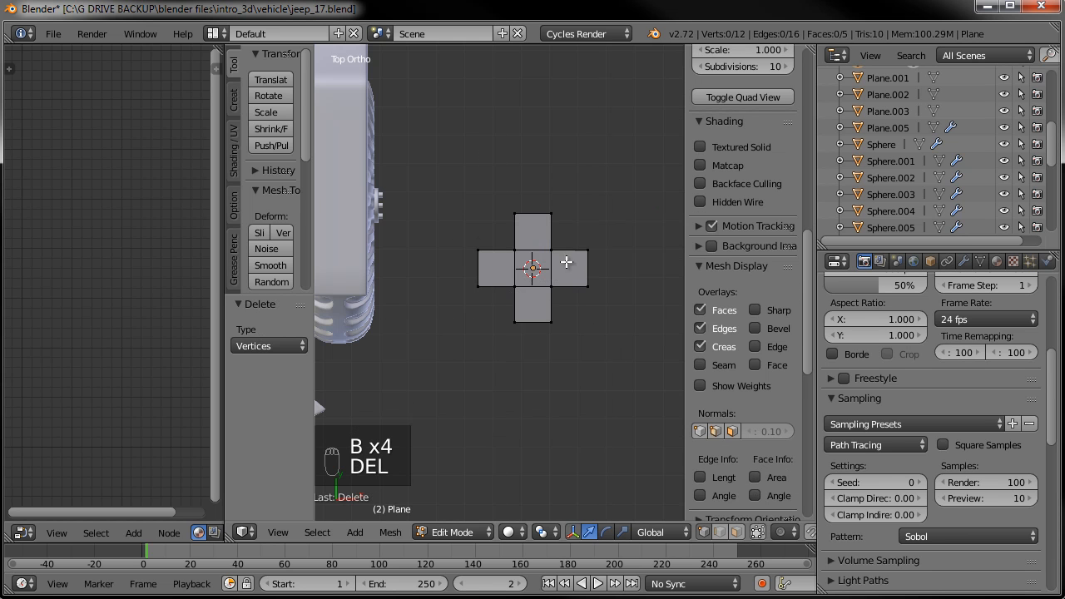
# Scale the whole cross along Y to about 0.519.
pyautogui.keyDown('shift'); pyautogui.moveTo(401, 307); pyautogui.dragTo(450, 280, button='middle'); pyautogui.keyUp('shift')
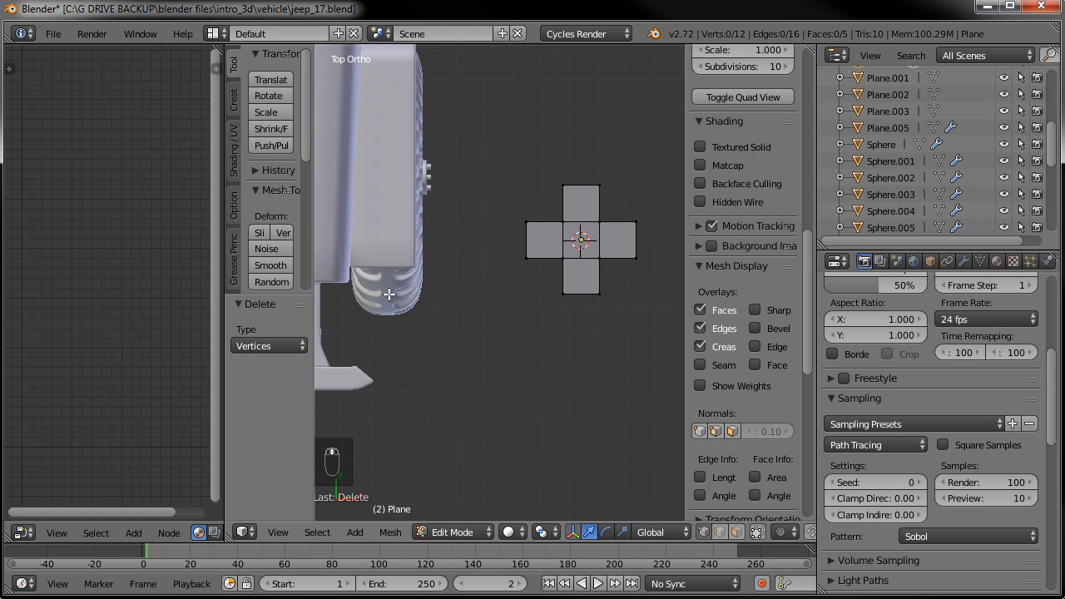
pyautogui.keyDown('shift'); pyautogui.moveTo(654, 255); pyautogui.dragTo(575, 302, button='middle'); pyautogui.keyUp('shift')
pyautogui.press('a')
pyautogui.press('s')
pyautogui.press('y')
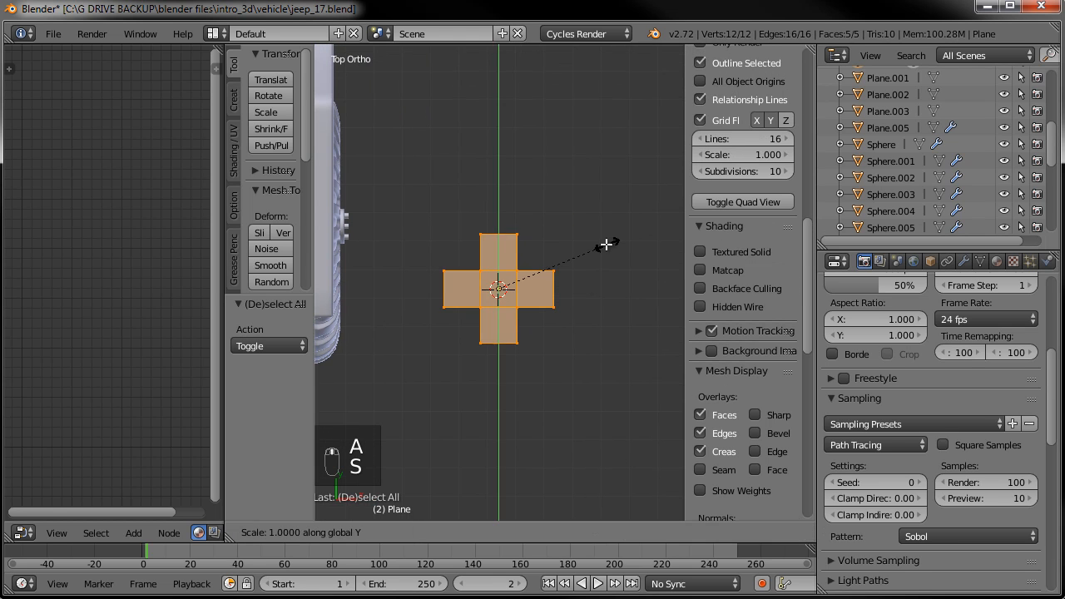
pyautogui.click(552, 257)
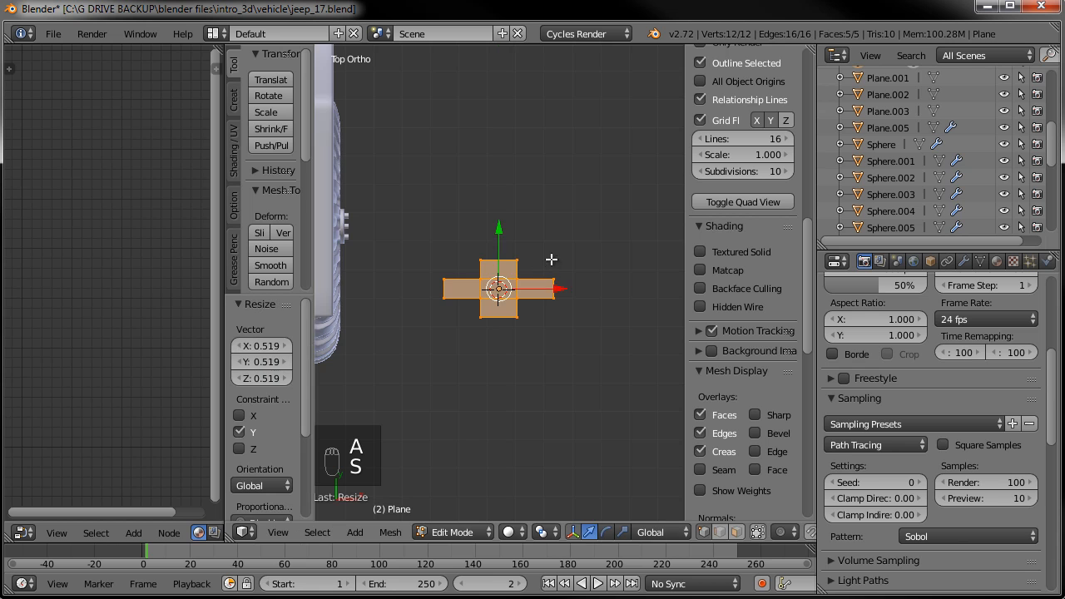
# Taper the cross by scaling its outermost front and rear edges along X to about 0.743, and return to Object Mode.
pyautogui.scroll(4, 552, 260)
pyautogui.scroll(1, 552, 267)
pyautogui.keyDown('shift'); pyautogui.moveTo(551, 268); pyautogui.dragTo(573, 287, button='middle'); pyautogui.keyUp('shift')
pyautogui.scroll(-2, 573, 279)
pyautogui.press('a')
pyautogui.press('b')
pyautogui.moveTo(463, 263); pyautogui.dragTo(548, 313)
pyautogui.press('b')
pyautogui.moveTo(464, 330); pyautogui.dragTo(550, 379)
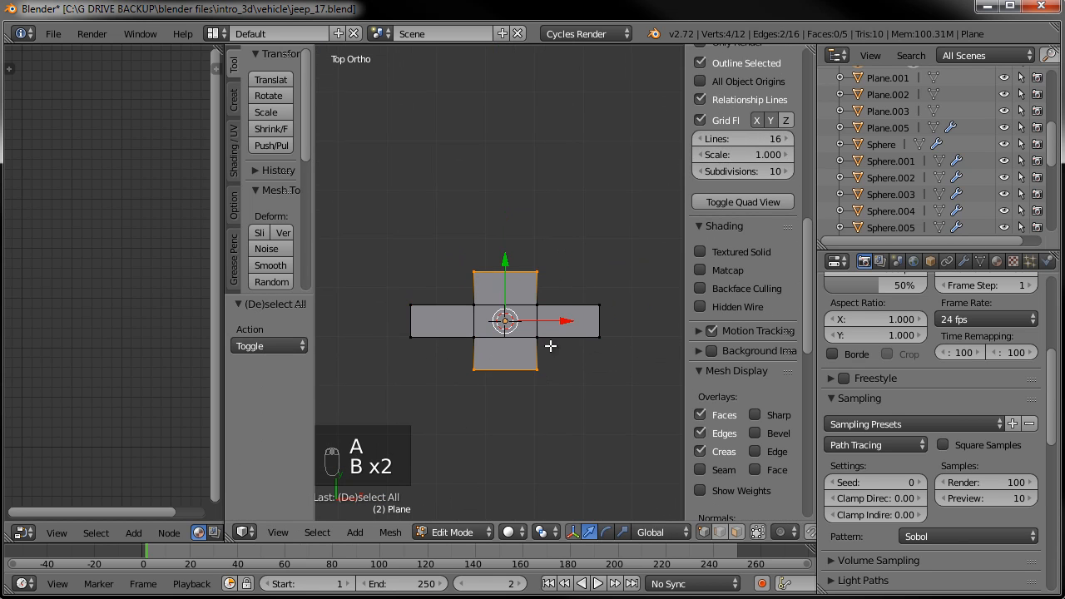
pyautogui.press('s')
pyautogui.press('x')
pyautogui.click(586, 296)
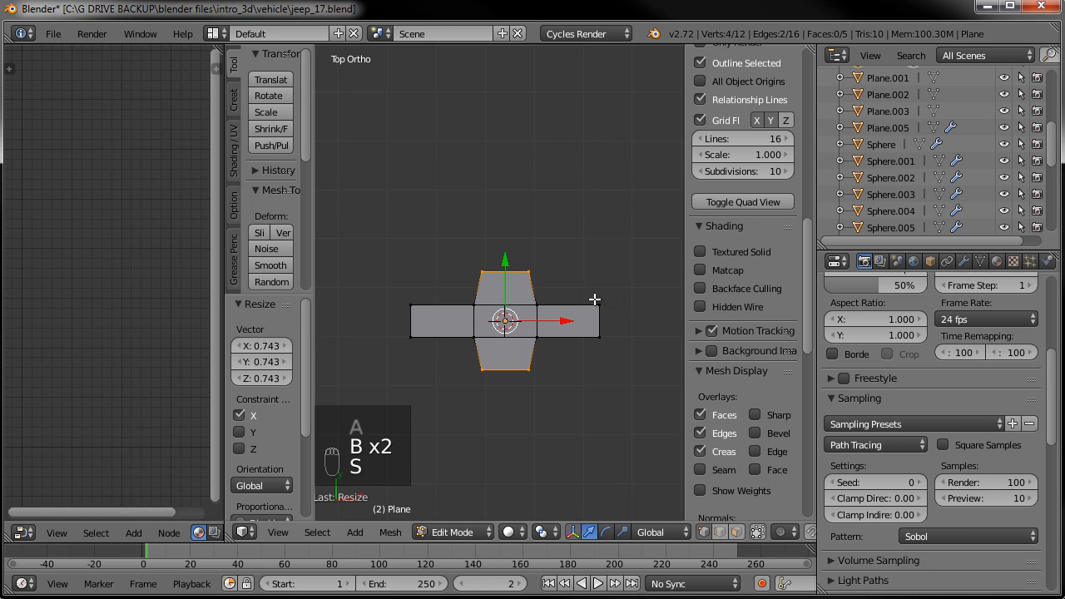
pyautogui.keyDown('shift'); pyautogui.moveTo(583, 280); pyautogui.dragTo(550, 287, button='middle'); pyautogui.keyUp('shift')
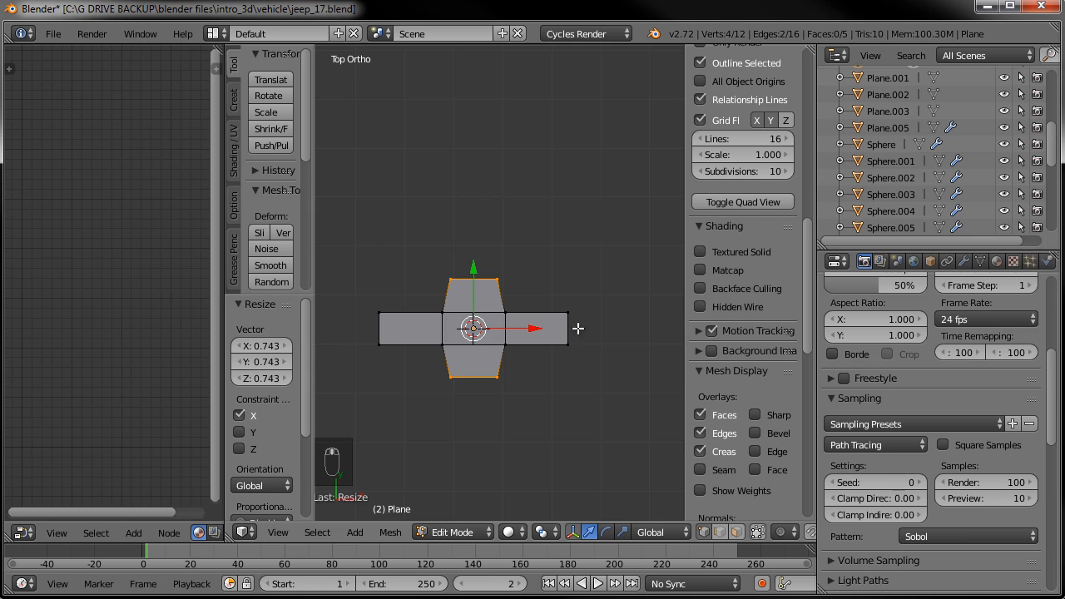
pyautogui.press('Tab')
pyautogui.scroll(-2, 575, 306)
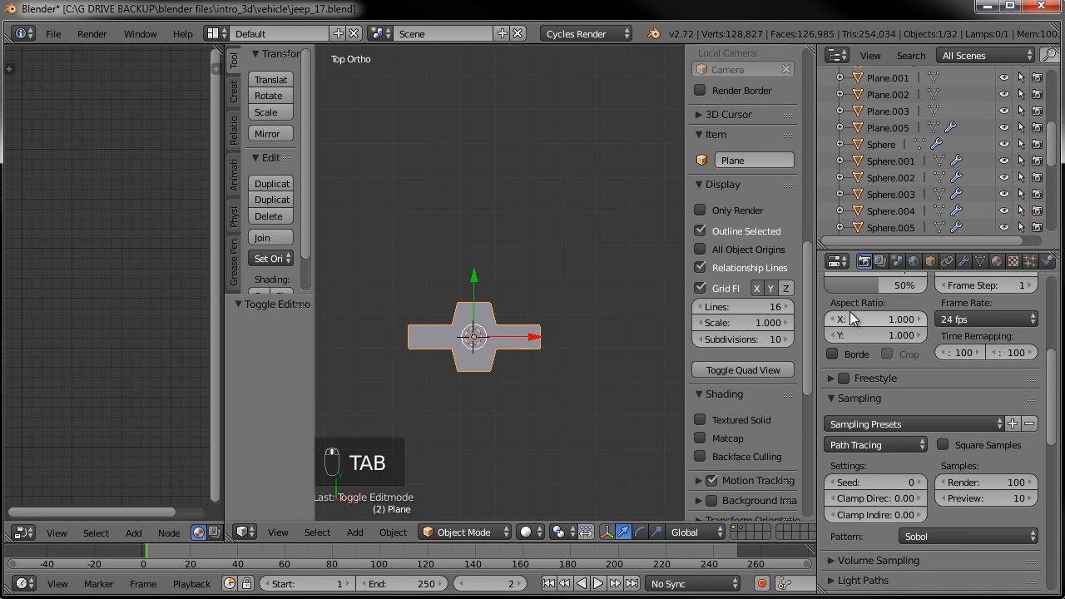
# Add an Array modifier to the cross-shaped plane.
pyautogui.click(964, 261)
pyautogui.click(897, 320)
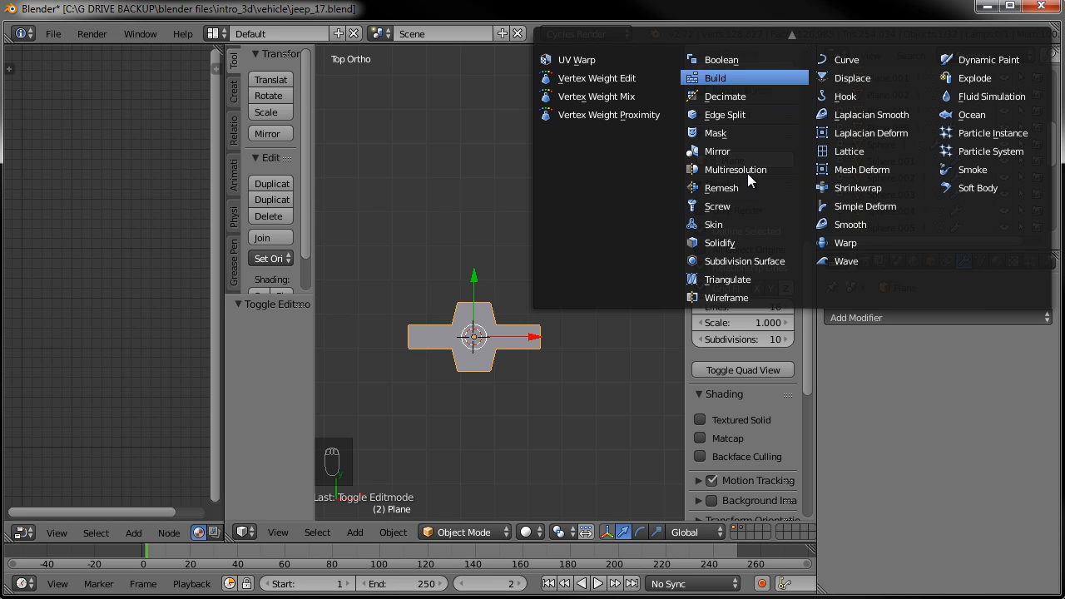
pyautogui.scroll(2, 747, 173)
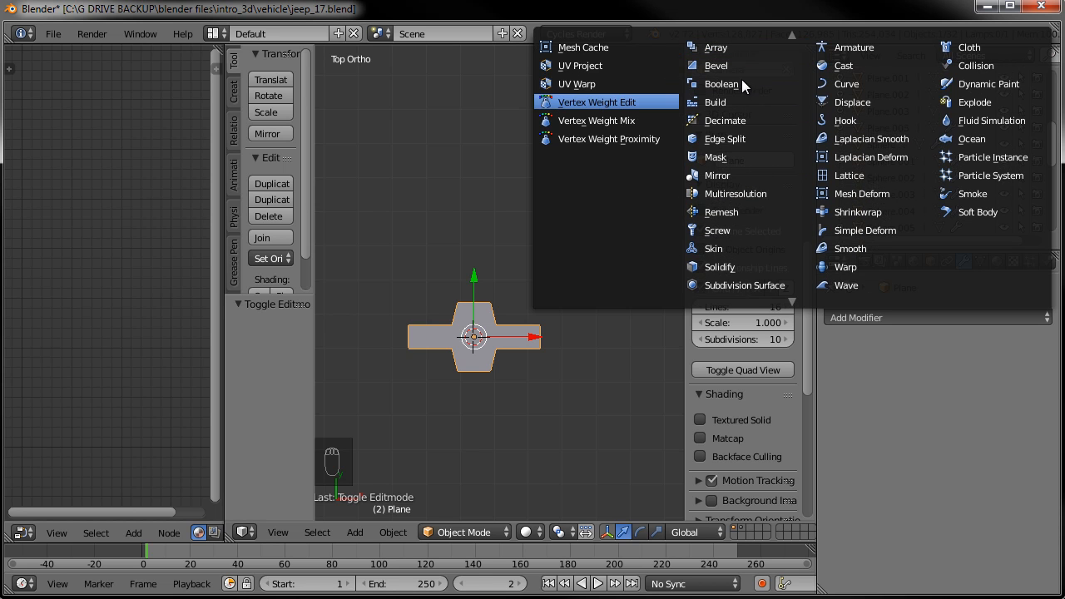
pyautogui.click(710, 46)
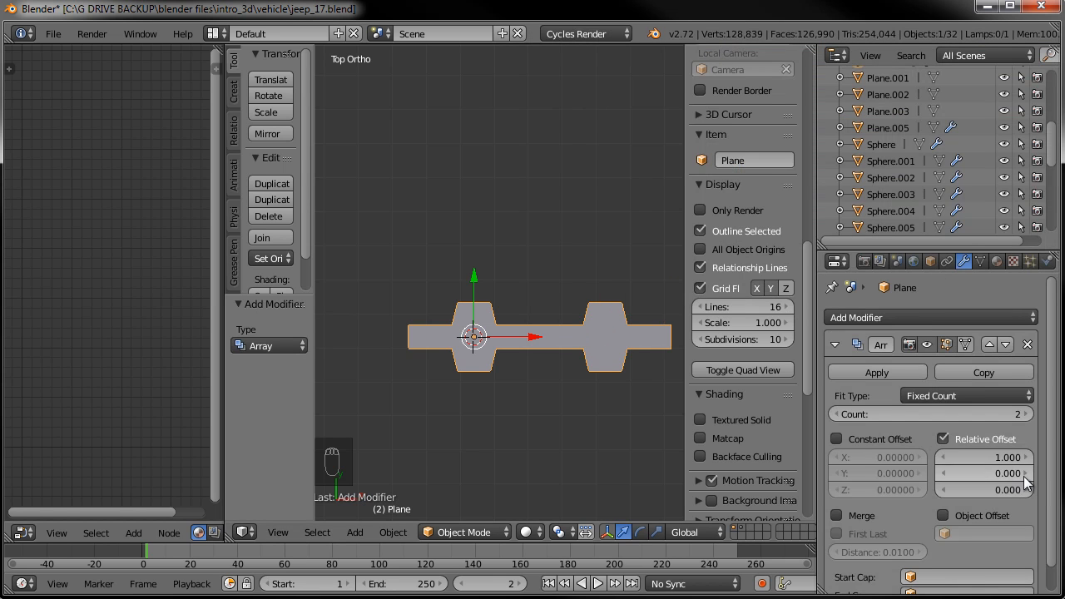
# Set the Array modifier's relative X offset to 0.
pyautogui.click(978, 459)
pyautogui.write('0')
pyautogui.press('Return')
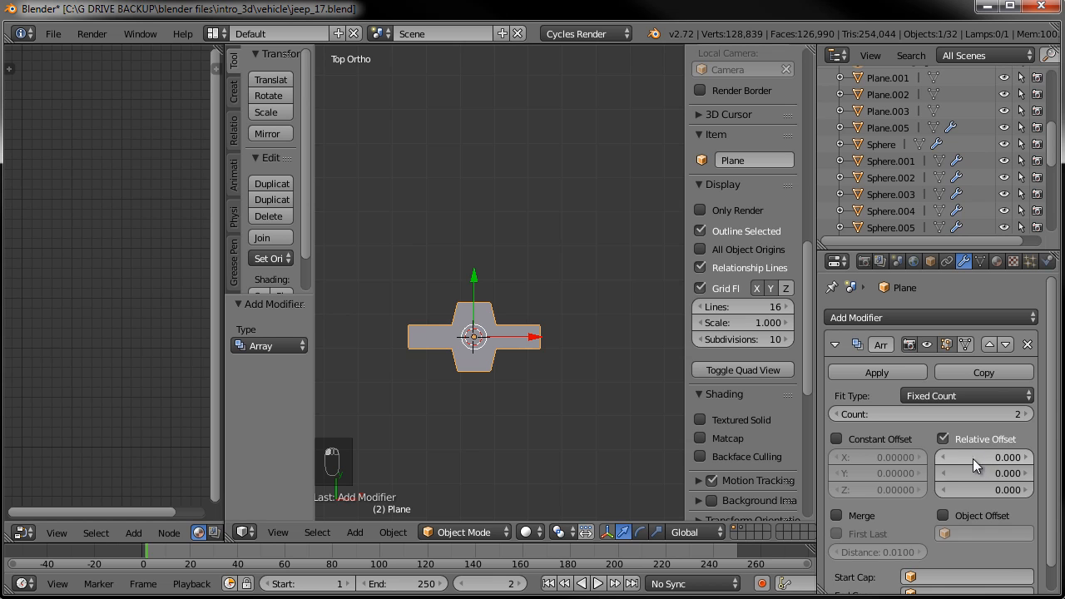
# Set the Array modifier's relative Y offset to 1.
pyautogui.click(1009, 474)
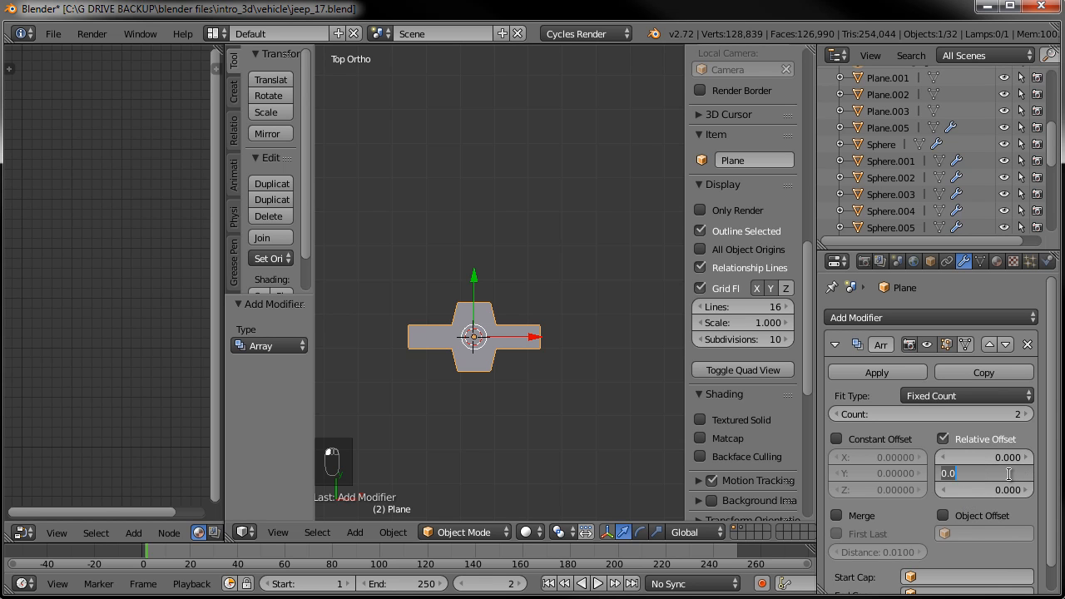
pyautogui.write('1')
pyautogui.press('Return')
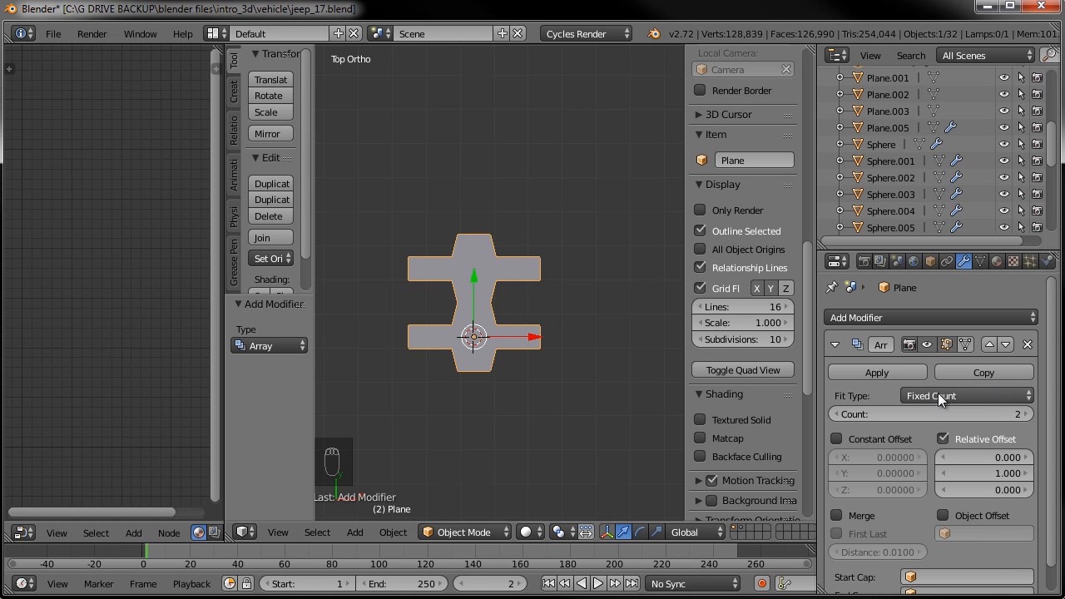
# Add a Bezier curve at the 3D cursor beside the jeep.
pyautogui.scroll(-3, 493, 293)
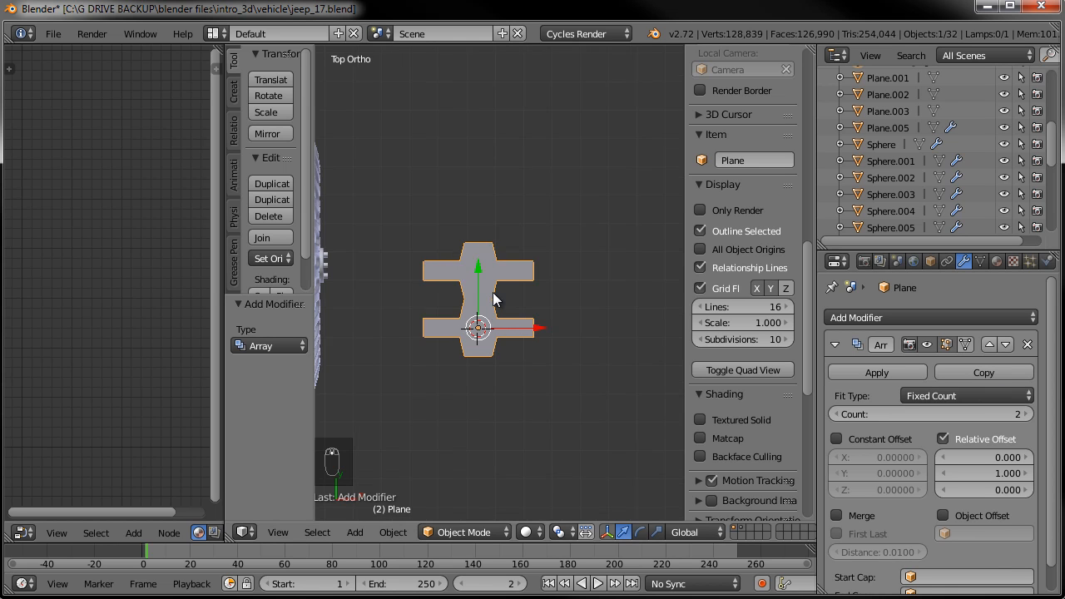
pyautogui.keyDown('shift'); pyautogui.moveTo(491, 293); pyautogui.dragTo(482, 342, button='middle'); pyautogui.keyUp('shift')
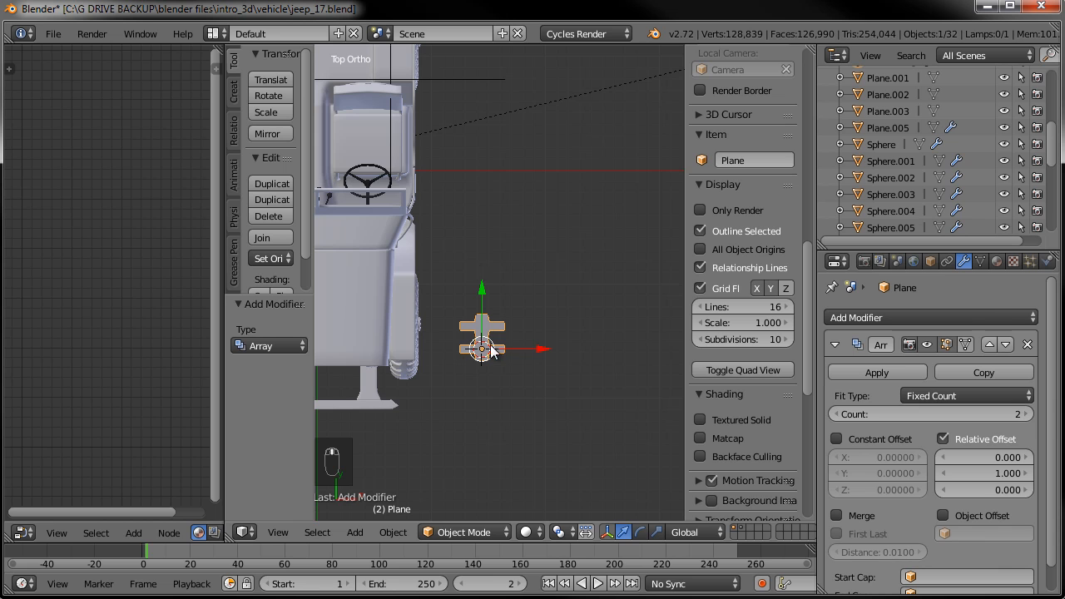
pyautogui.scroll(-3, 532, 185)
pyautogui.keyDown('shift'); pyautogui.moveTo(541, 181); pyautogui.dragTo(482, 200, button='middle'); pyautogui.keyUp('shift')
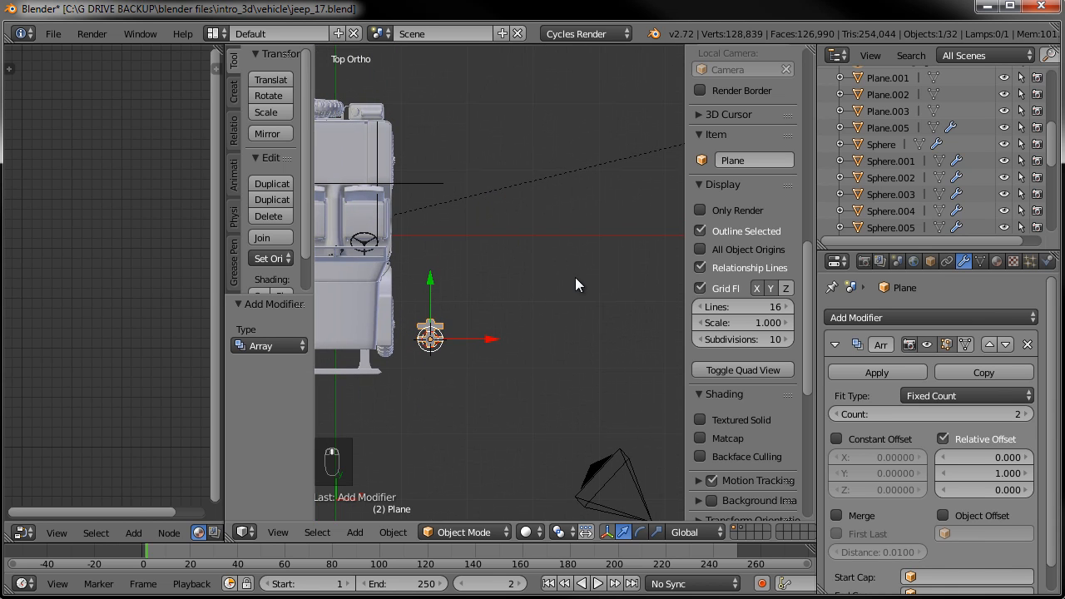
pyautogui.hotkey('shift', 'a')
pyautogui.moveTo(503, 314)
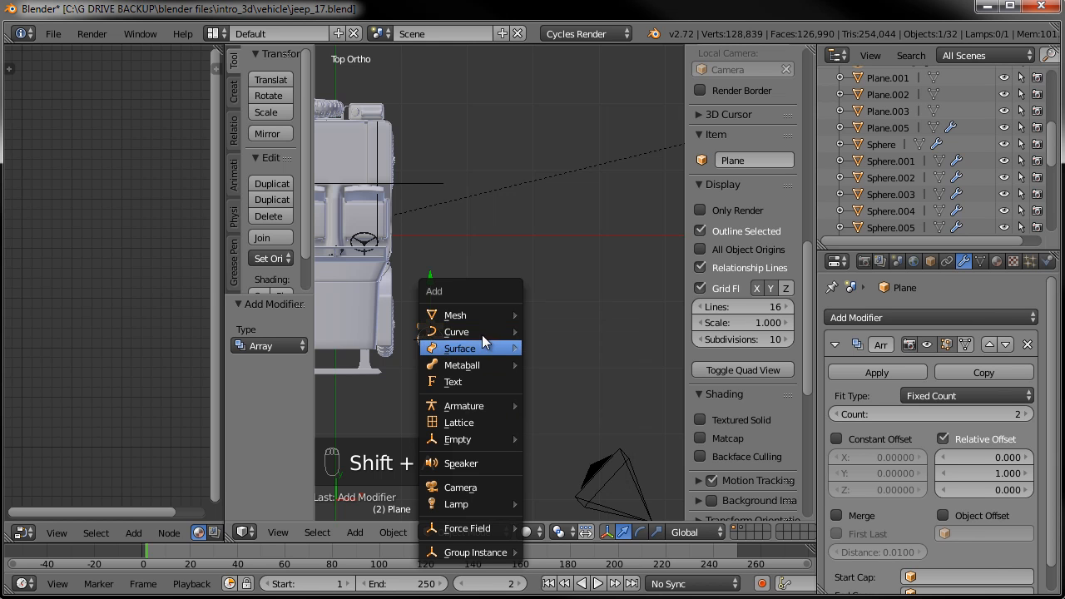
pyautogui.moveTo(482, 333)
pyautogui.click(580, 333)
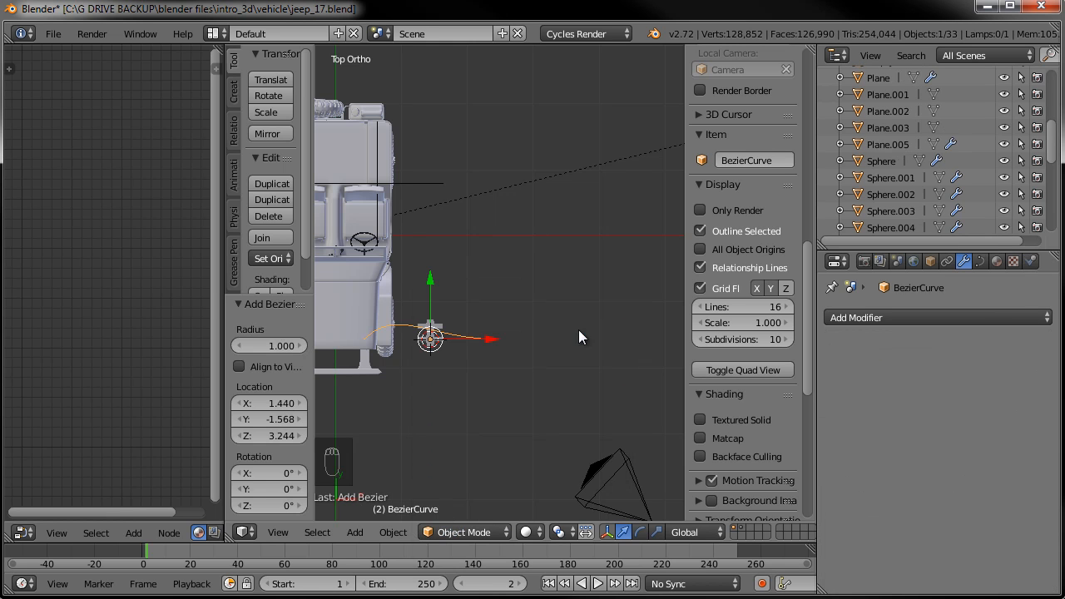
# Enter Edit Mode and move the whole Bezier curve by about -0.542 in X and 0.157 in Y.
pyautogui.press('Tab')
pyautogui.scroll(3, 461, 298)
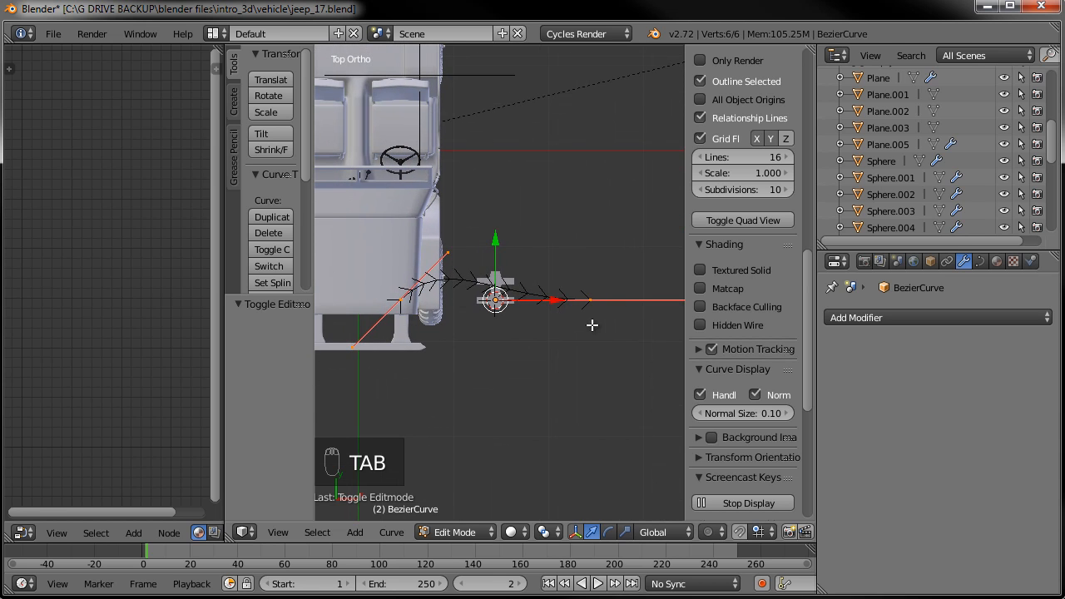
pyautogui.press('g')
pyautogui.click(560, 319)
# Move the curve's +X end point to the jeep's front wheel and rotate its handles by about 76°.
pyautogui.rightClick(538, 282)
pyautogui.press('g')
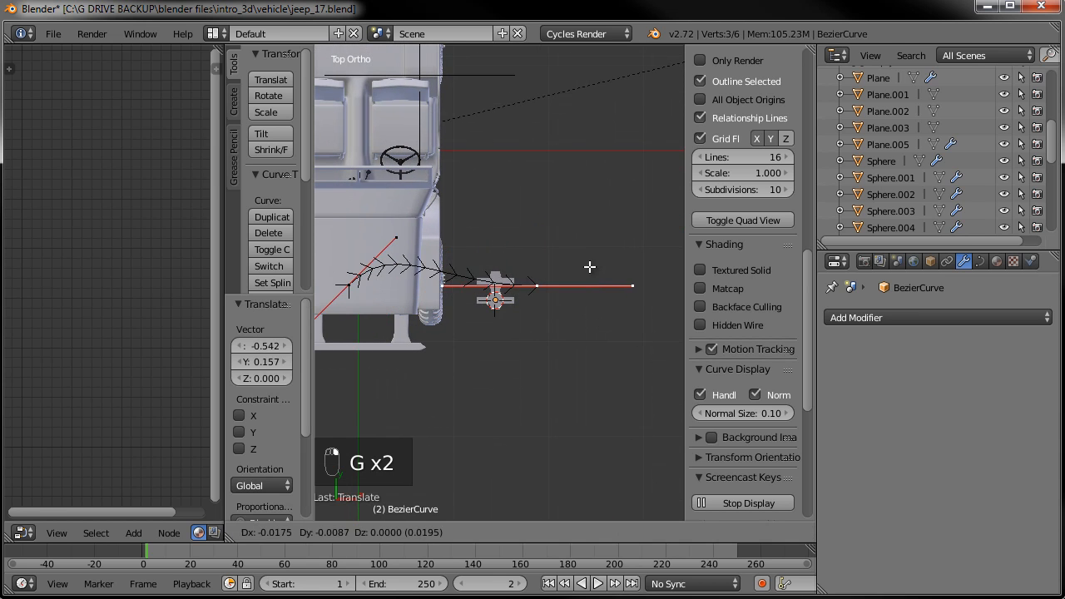
pyautogui.click(541, 301)
pyautogui.press('r')
pyautogui.click(538, 361)
pyautogui.press('g')
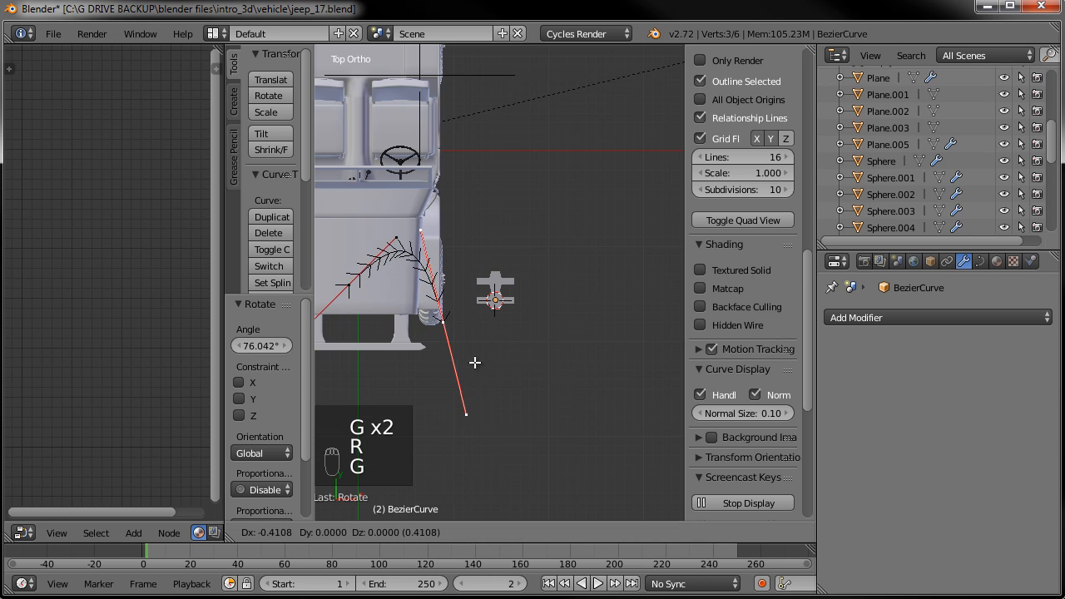
pyautogui.click(467, 362)
# Rotate the wheel-side control point about 12° further to follow the driving direction and fine-tune its position on the front wheel.
pyautogui.press('r')
pyautogui.click(538, 263)
pyautogui.press('g')
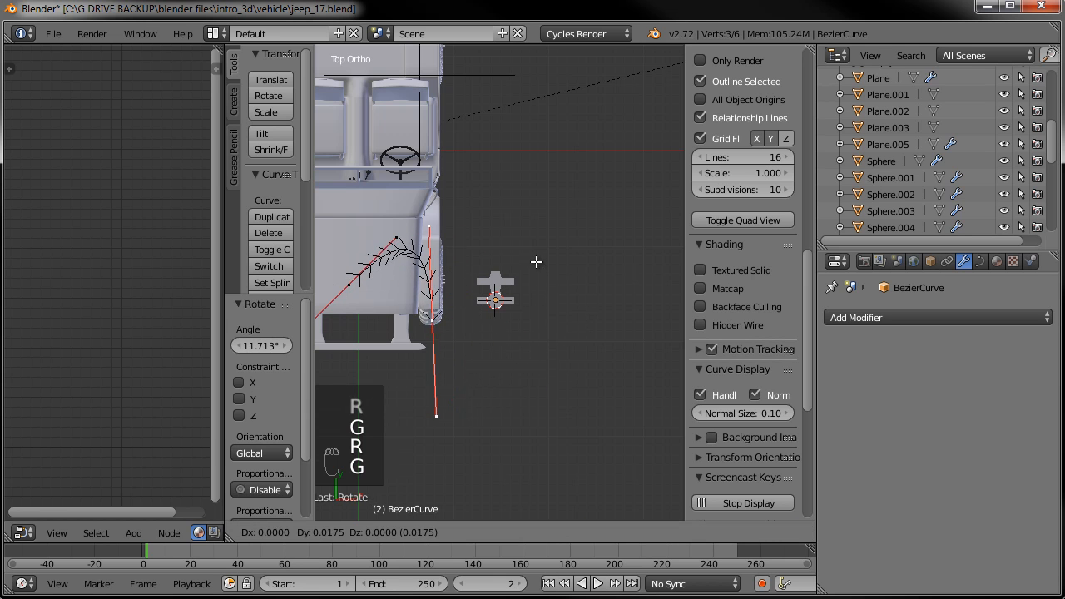
pyautogui.click(535, 238)
pyautogui.keyDown('shift'); pyautogui.moveTo(526, 250); pyautogui.dragTo(502, 367, button='middle'); pyautogui.keyUp('shift')
pyautogui.press('g')
pyautogui.click(508, 298)
# Move the curve's other end point about 2.102 in X and 3.939 in Y, behind the jeep, and rotate its handles.
pyautogui.rightClick(392, 324)
pyautogui.scroll(-2, 539, 275)
pyautogui.press('g')
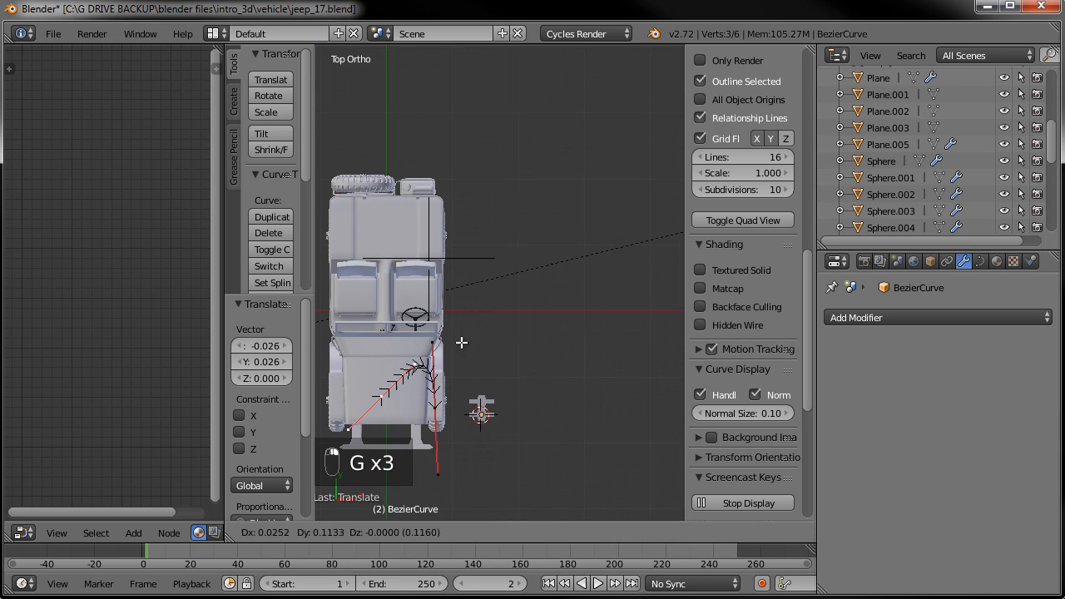
pyautogui.click(611, 89)
pyautogui.press('r')
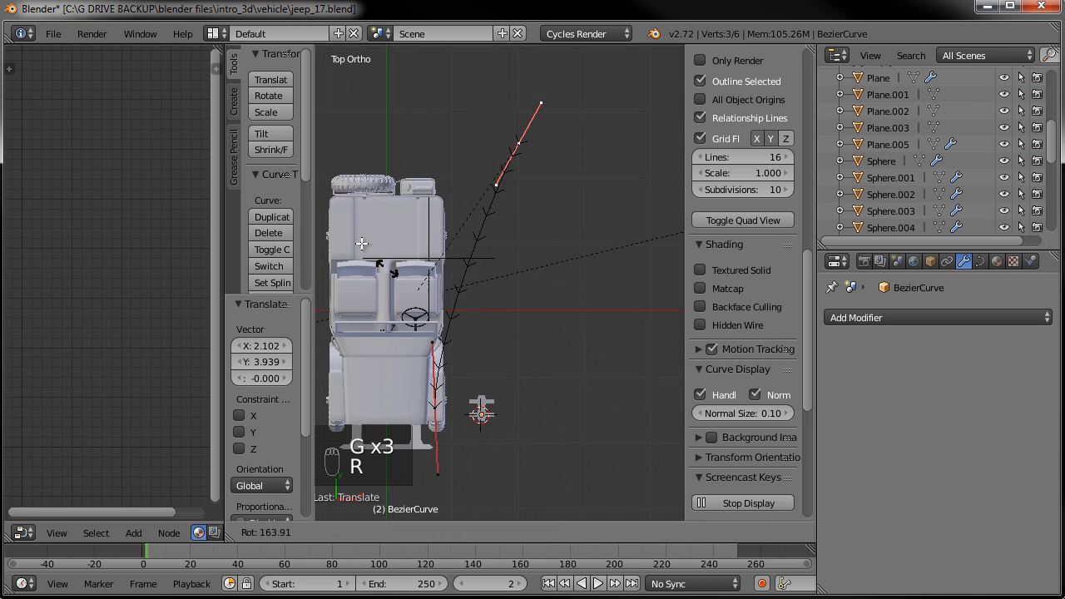
pyautogui.click(329, 170)
# Scale the far control point's handles by about 4.898 and move the point farther out to form a wide turning arc.
pyautogui.press('g')
pyautogui.click(599, 125)
pyautogui.press('s')
pyautogui.click(555, 245)
pyautogui.scroll(-2, 517, 240)
pyautogui.press('g')
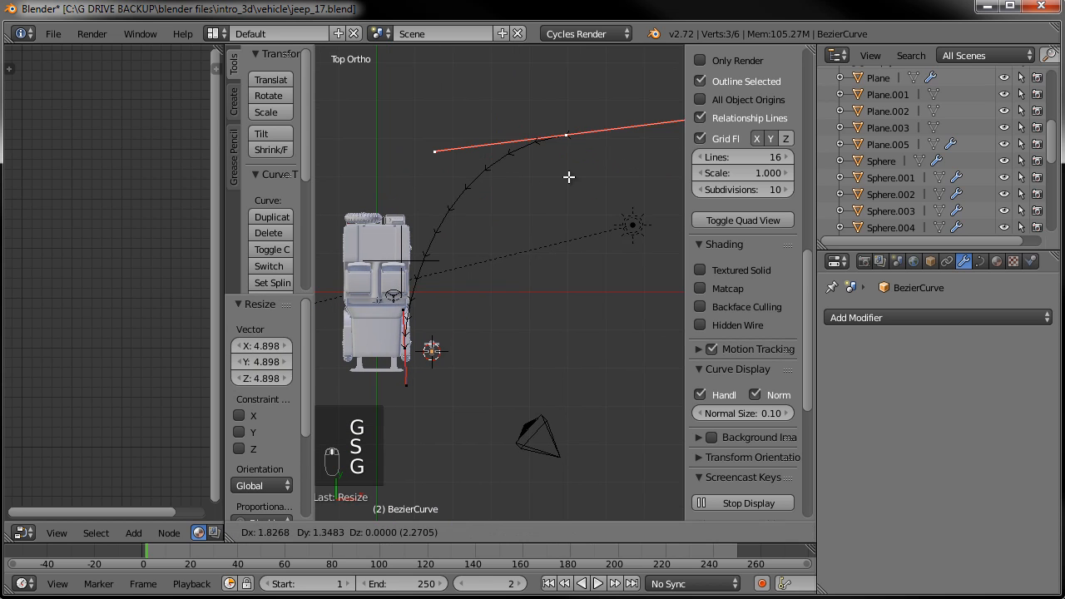
pyautogui.click(574, 153)
# Move the far end point about 0.544 in X and 0.718 in Y, and its inner handle about -0.826 and 0.739 to level it.
pyautogui.click(408, 127)
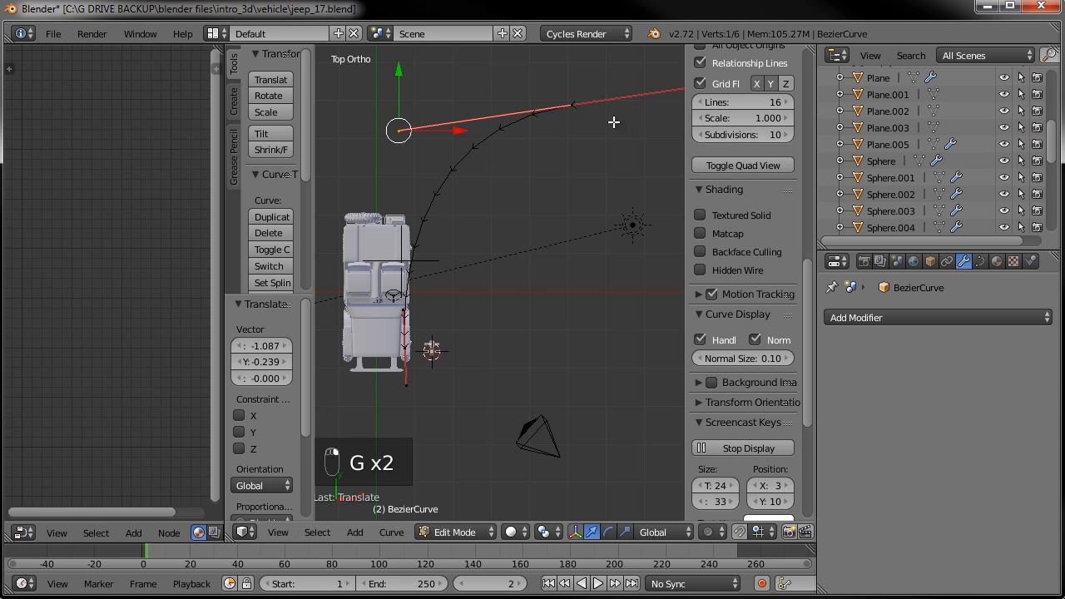
pyautogui.rightClick(572, 105)
pyautogui.press('g')
pyautogui.click(593, 77)
pyautogui.rightClick(422, 104)
pyautogui.press('g')
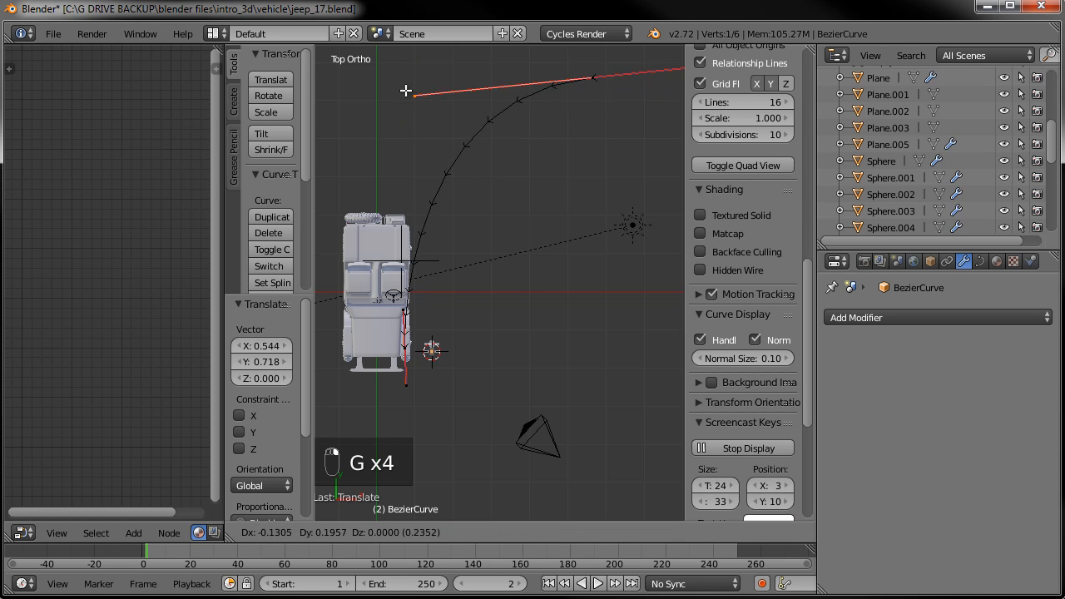
pyautogui.click(394, 77)
# Move the upper handle of the wheel-side control point by about 0.043 in X and 0.261 in Y.
pyautogui.rightClick(406, 306)
pyautogui.press('g')
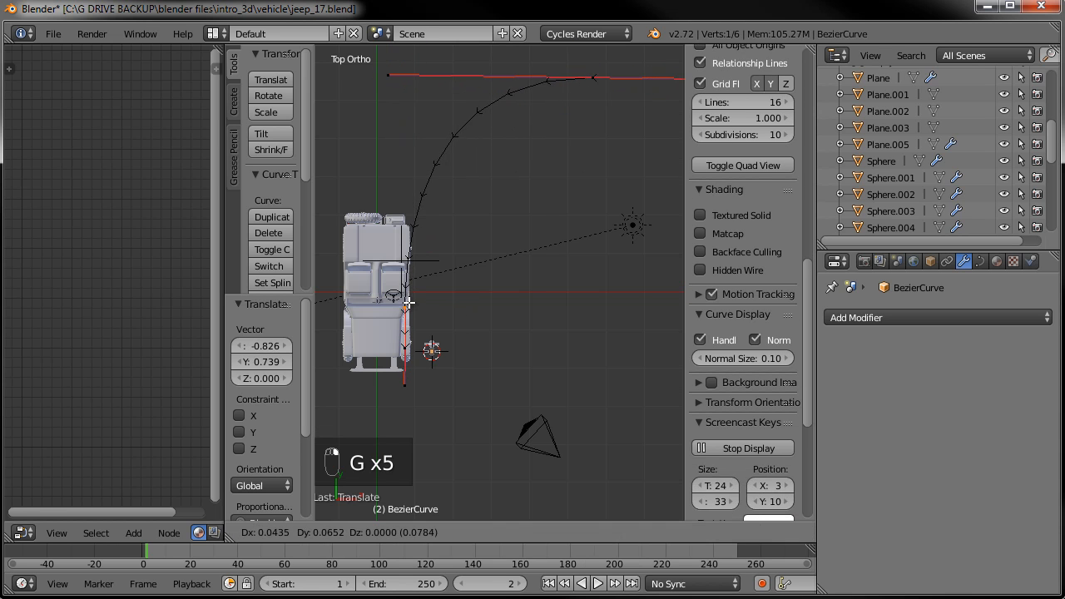
pyautogui.click(410, 297)
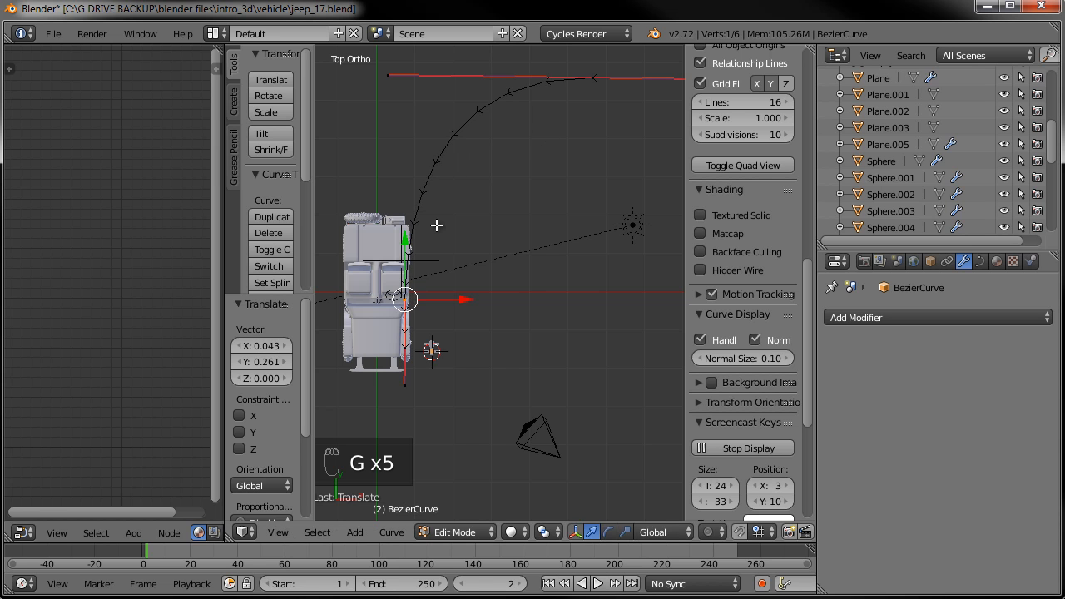
# Return to Object Mode and rename the curve as tiretrackFL.
pyautogui.moveTo(469, 339); pyautogui.dragTo(540, 226, button='middle')
pyautogui.scroll(3, 512, 283)
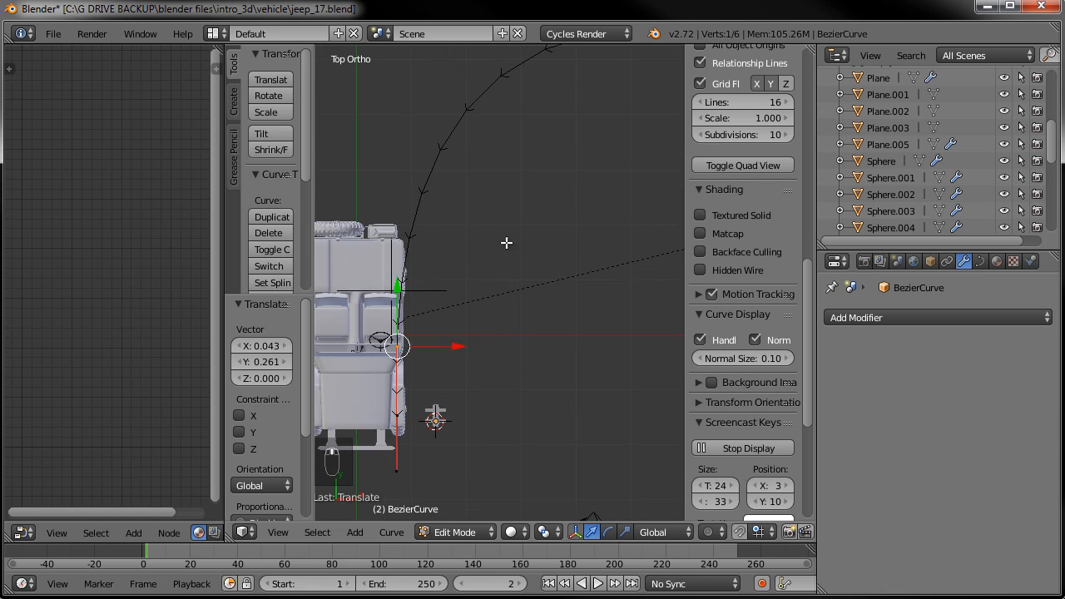
pyautogui.press('Tab')
pyautogui.click(766, 160)
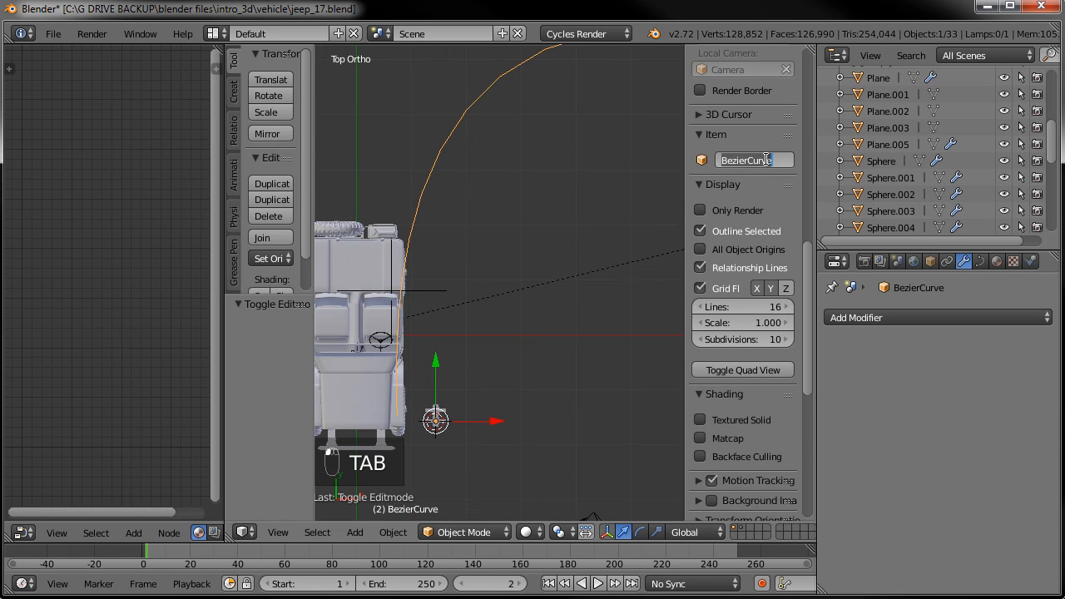
pyautogui.write('tiretrackFL')
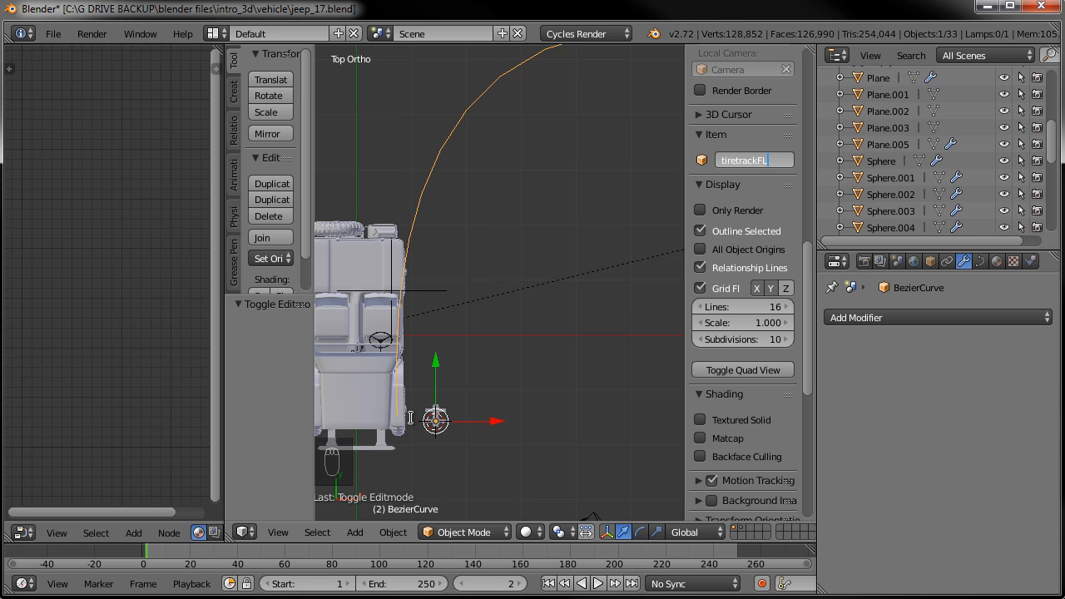
pyautogui.press('Return')
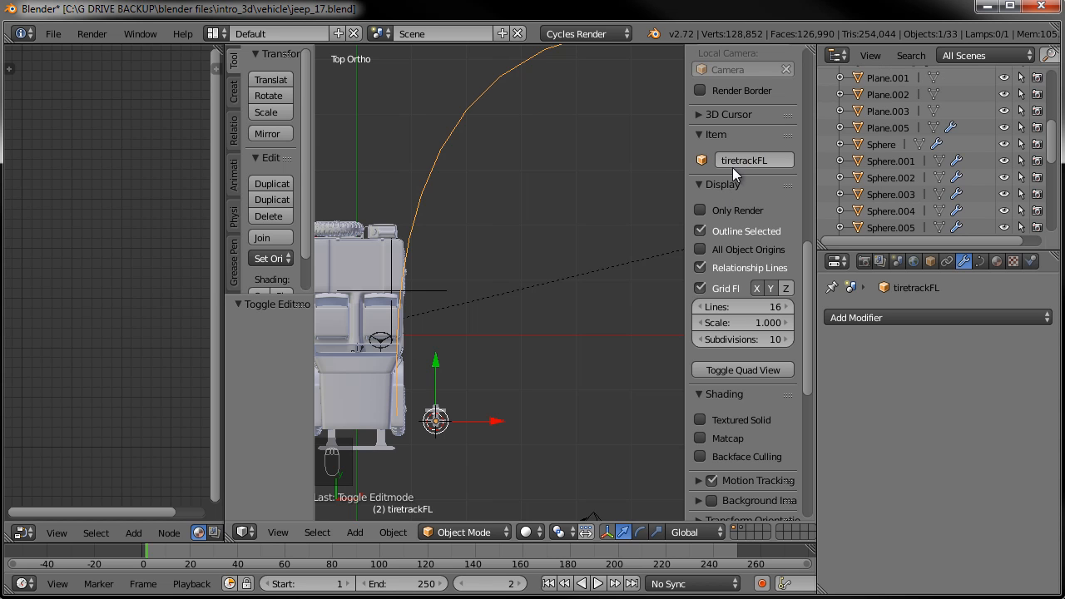
# Set the cross-shaped plane's Array modifier to Fit Curve, using tiretrackFL as the curve.
pyautogui.scroll(-2, 479, 293)
pyautogui.keyDown('shift'); pyautogui.moveTo(516, 253); pyautogui.dragTo(550, 207, button='middle'); pyautogui.keyUp('shift')
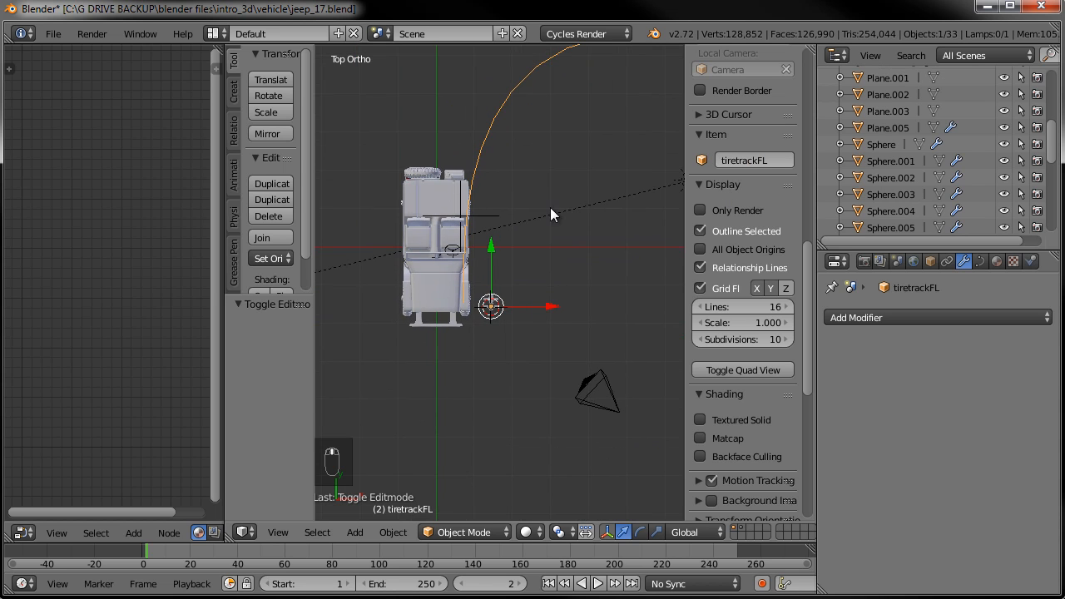
pyautogui.scroll(4, 495, 296)
pyautogui.scroll(-2, 491, 300)
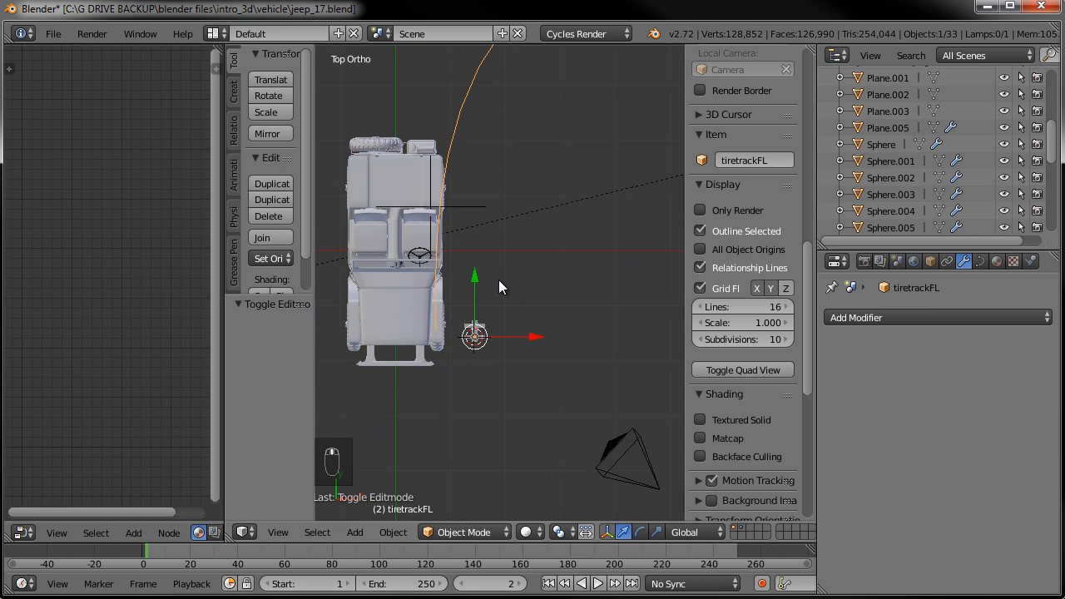
pyautogui.scroll(3, 505, 337)
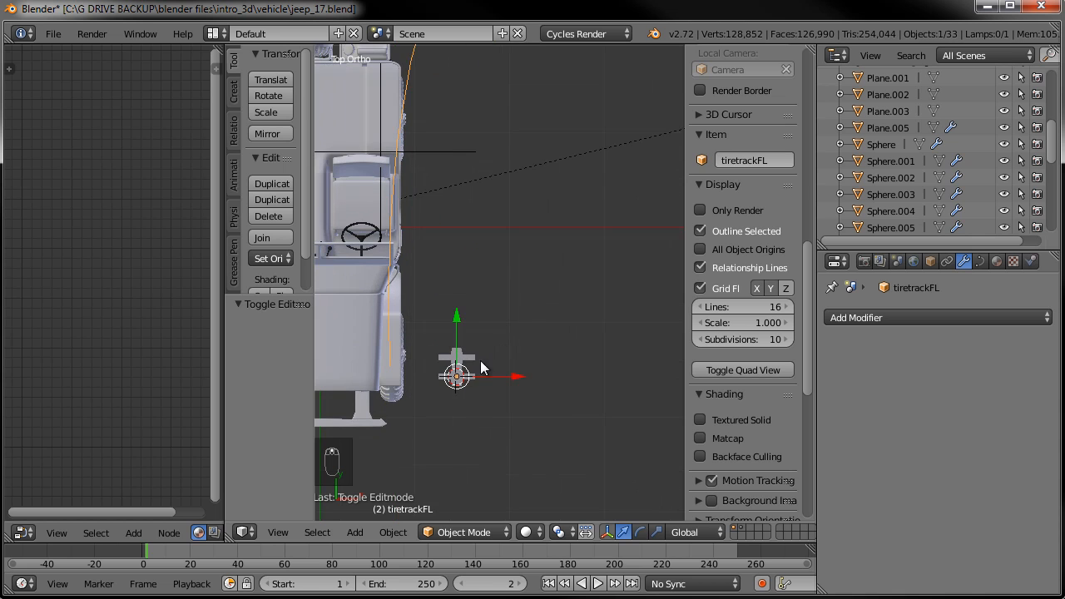
pyautogui.rightClick(468, 350)
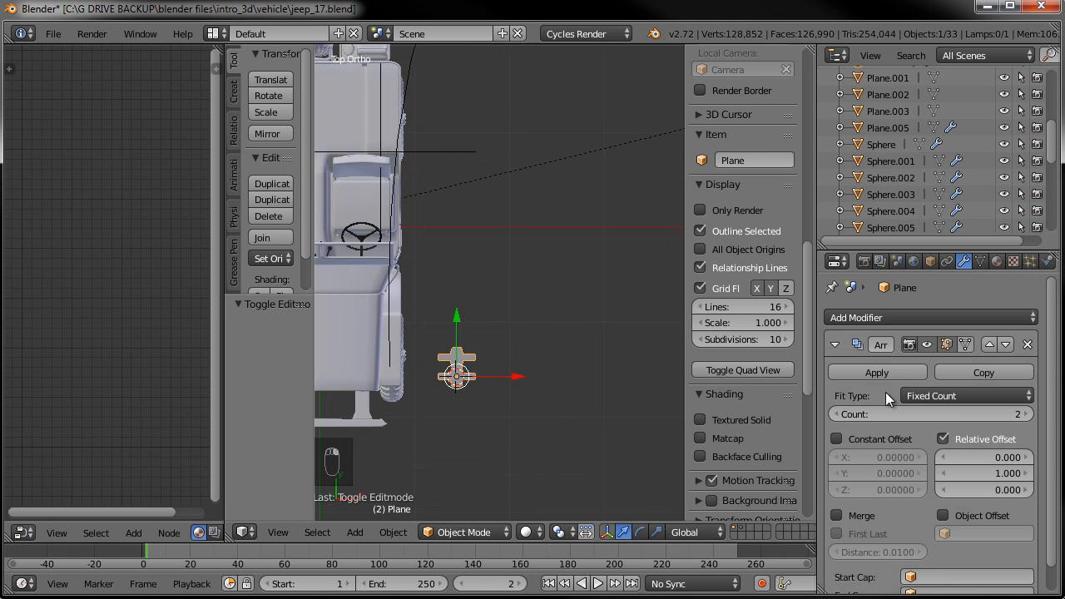
pyautogui.click(962, 396)
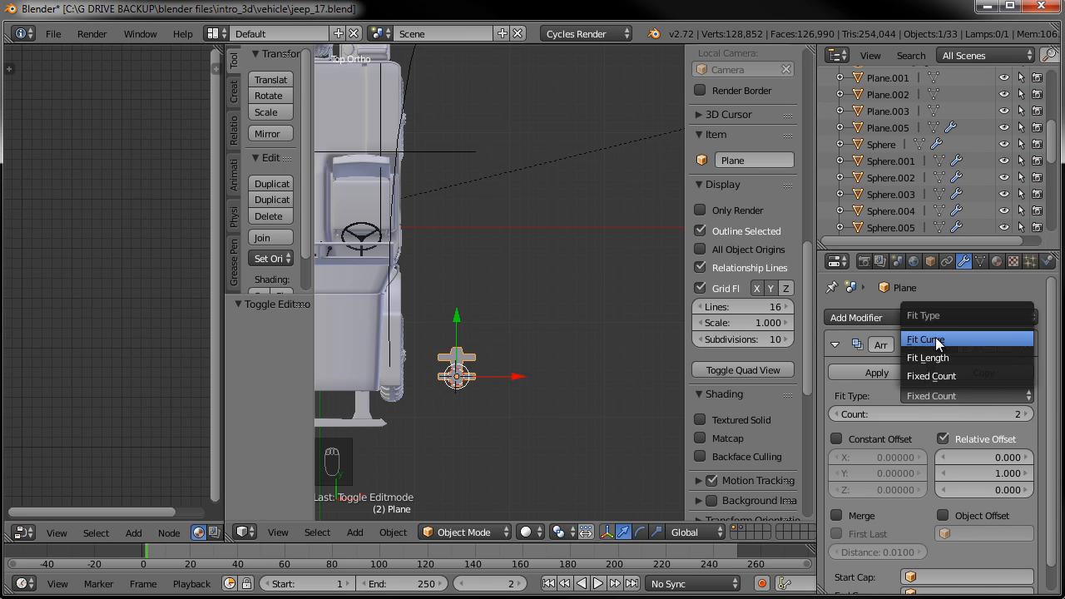
pyautogui.click(936, 338)
pyautogui.click(960, 413)
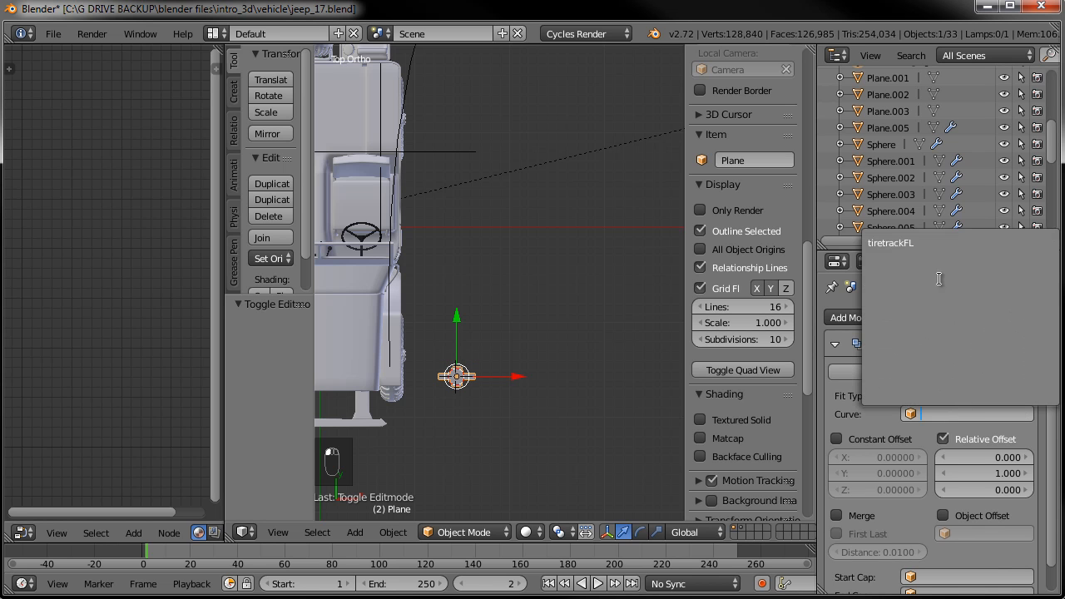
pyautogui.click(892, 242)
# Try moving the far control point of tiretrackFL in Edit Mode to test the array's length, and return to Object Mode.
pyautogui.scroll(-4, 416, 337)
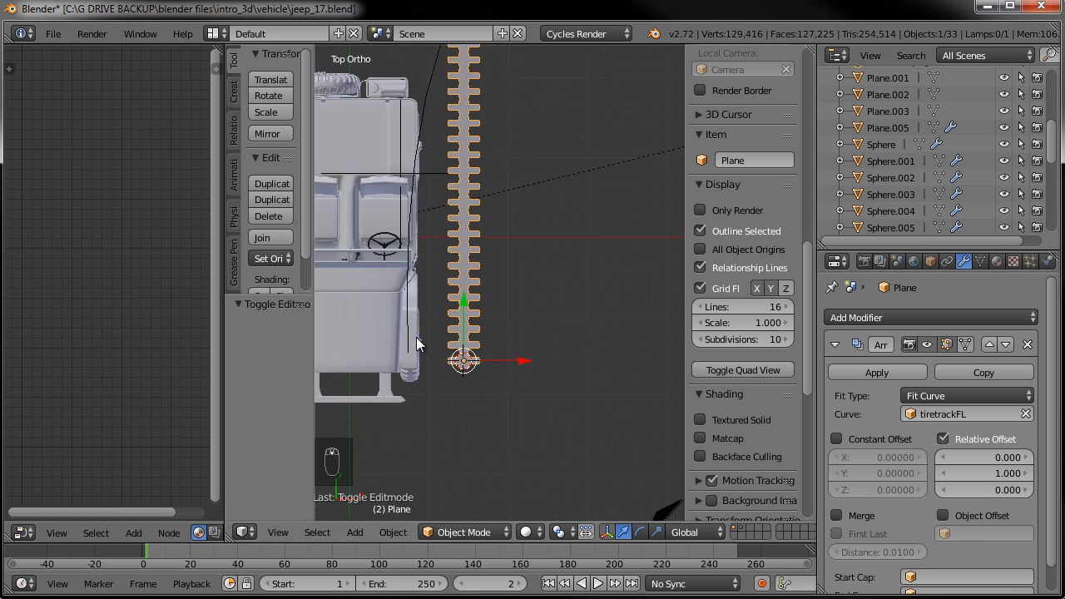
pyautogui.keyDown('shift'); pyautogui.moveTo(513, 271); pyautogui.dragTo(491, 378, button='middle'); pyautogui.keyUp('shift')
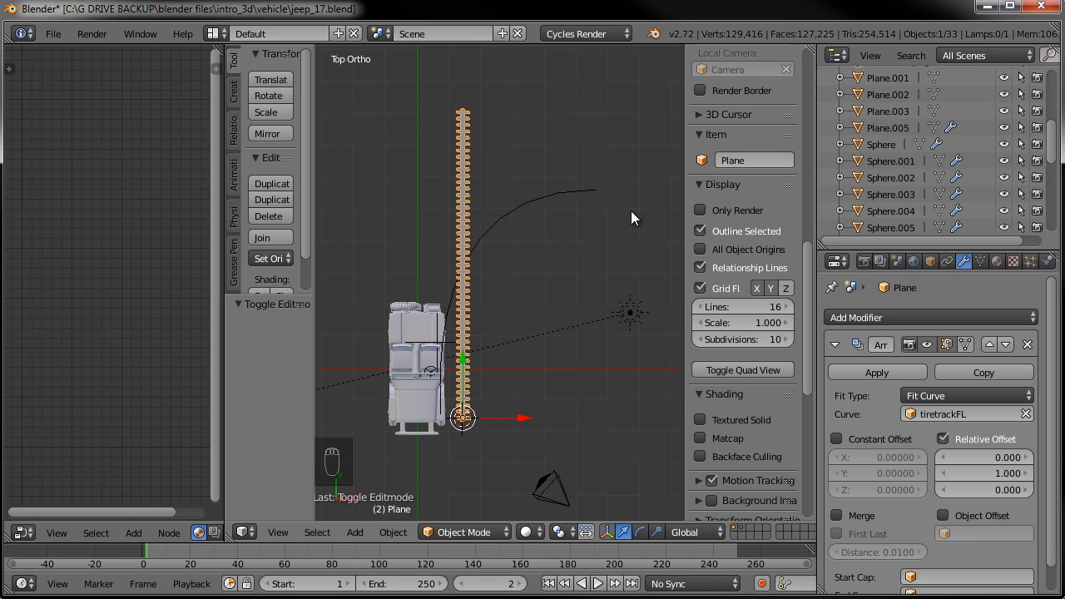
pyautogui.rightClick(583, 190)
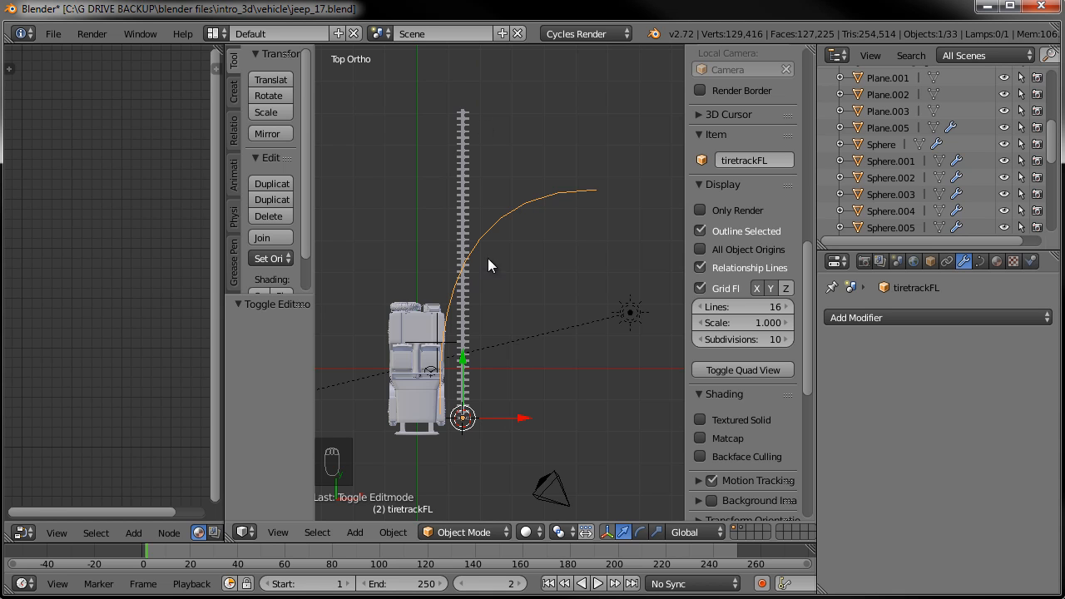
pyautogui.press('Tab')
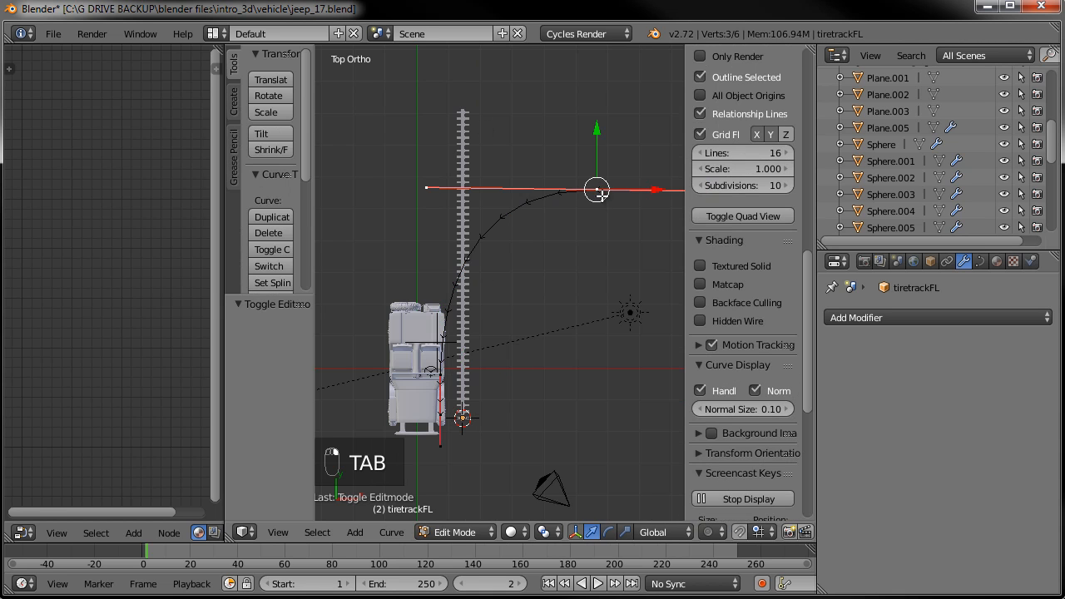
pyautogui.press('g')
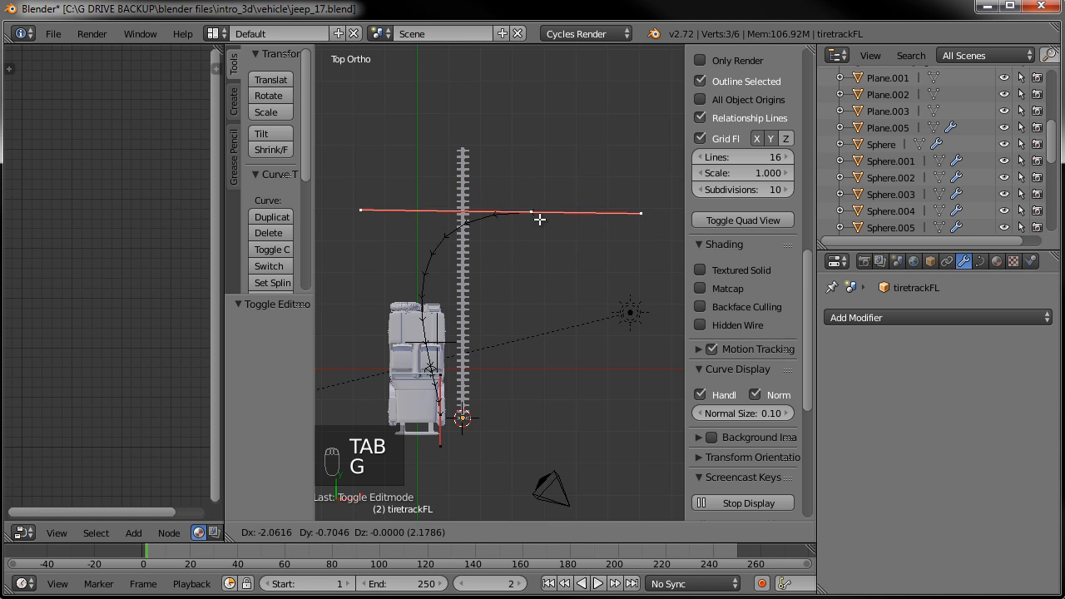
pyautogui.click(605, 193)
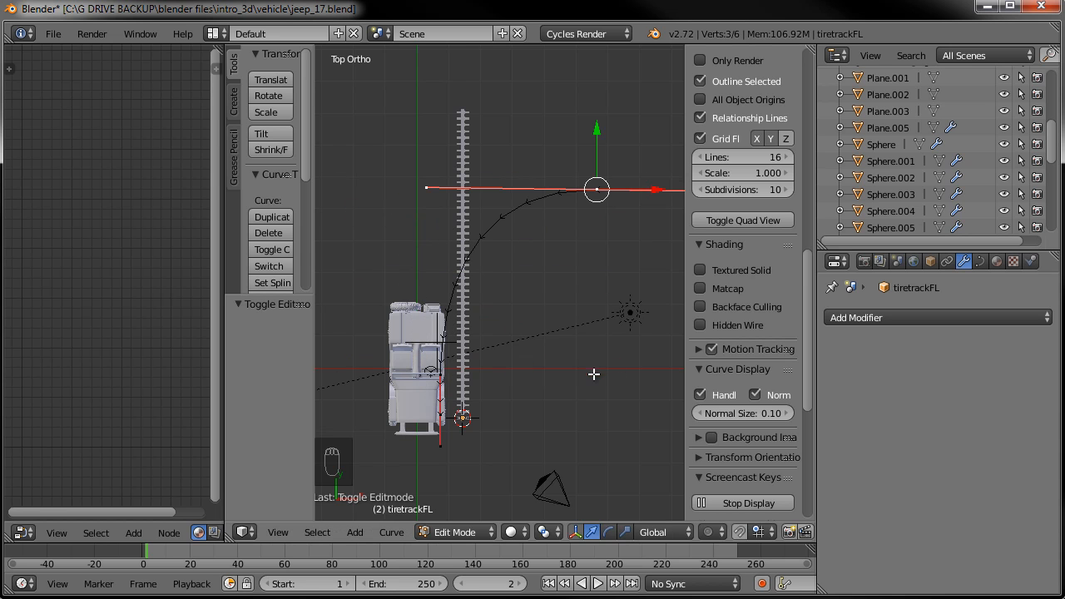
pyautogui.press('Tab')
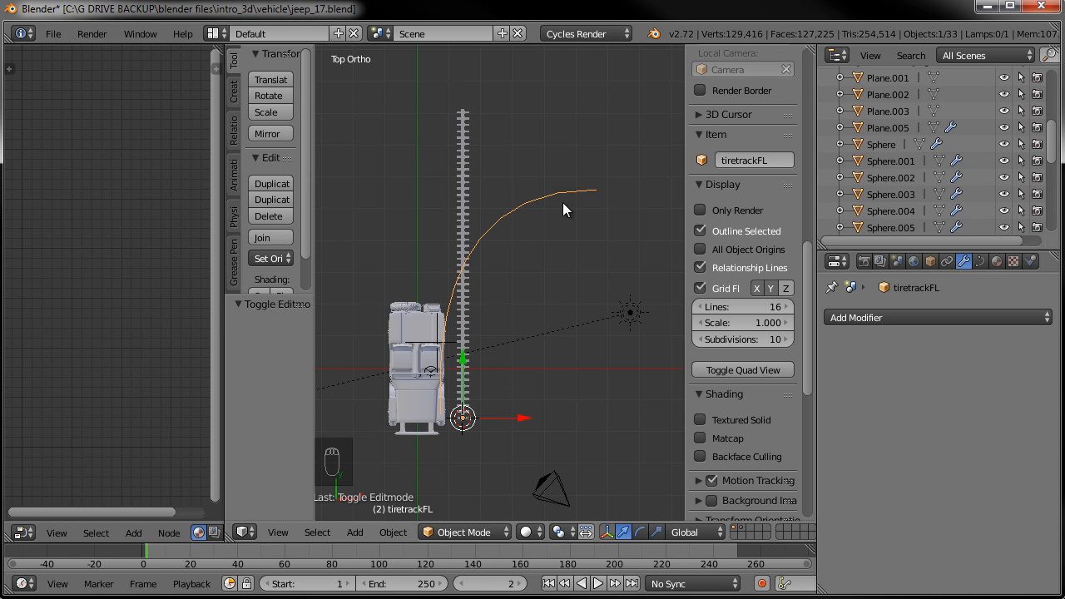
# Add a Curve modifier to the cross-shaped plane and set its object to tiretrackFL.
pyautogui.rightClick(461, 263)
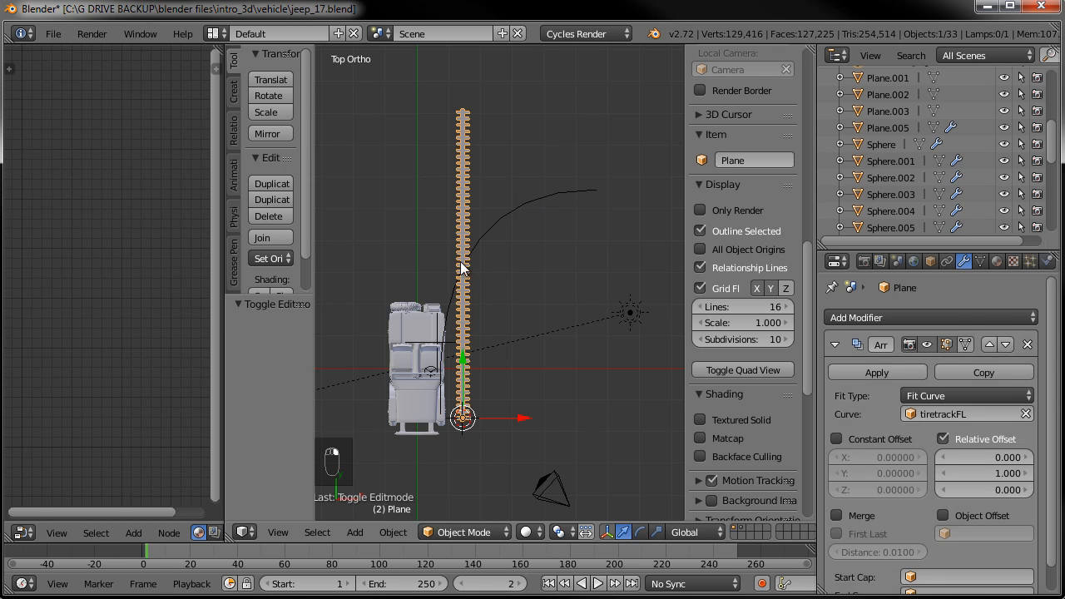
pyautogui.click(880, 317)
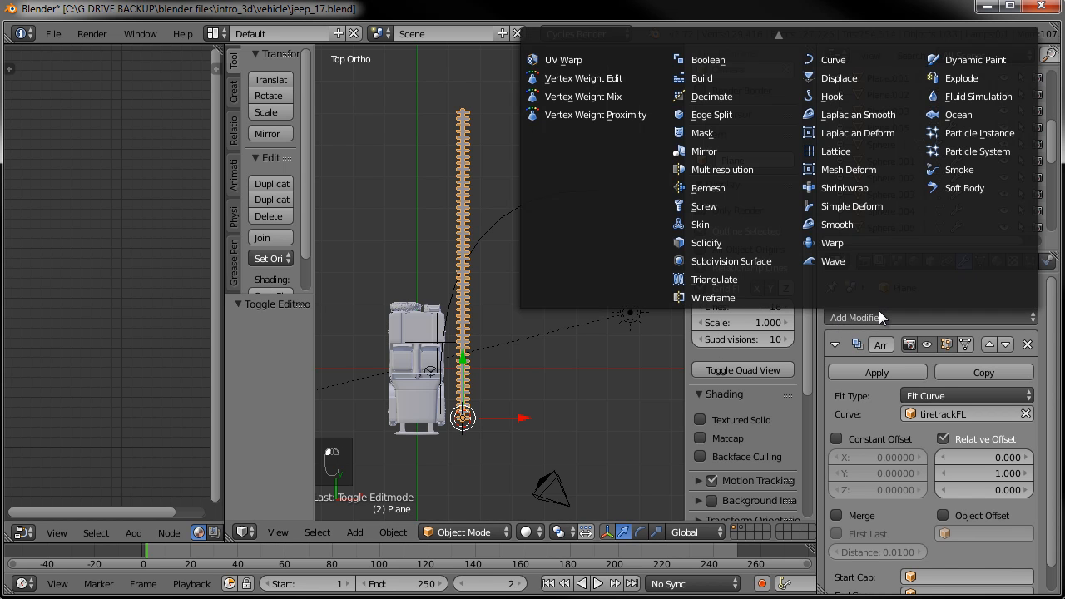
pyautogui.click(831, 58)
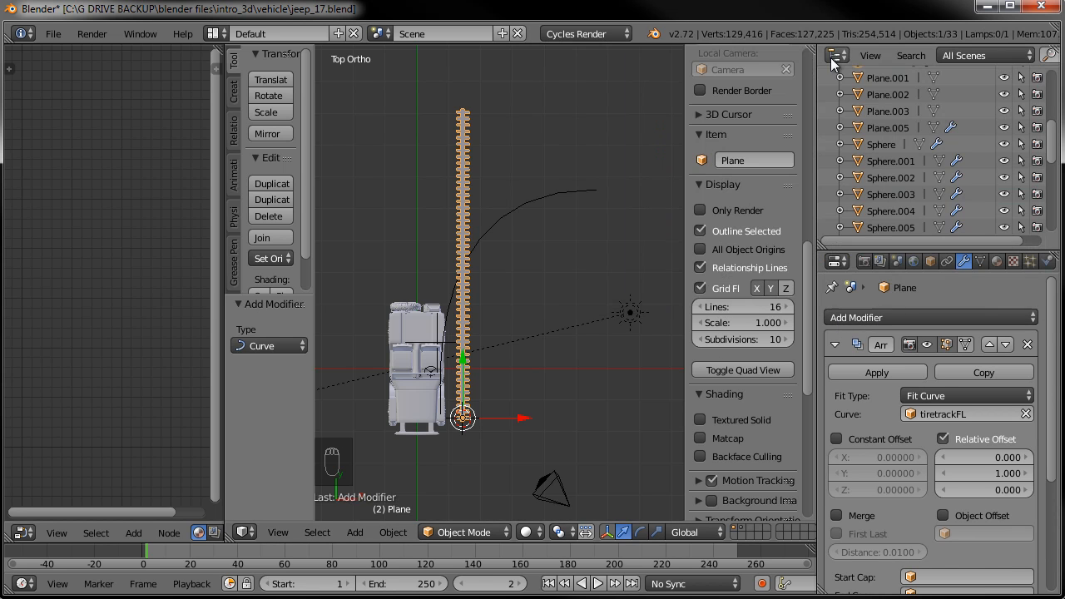
pyautogui.click(836, 344)
pyautogui.click(864, 446)
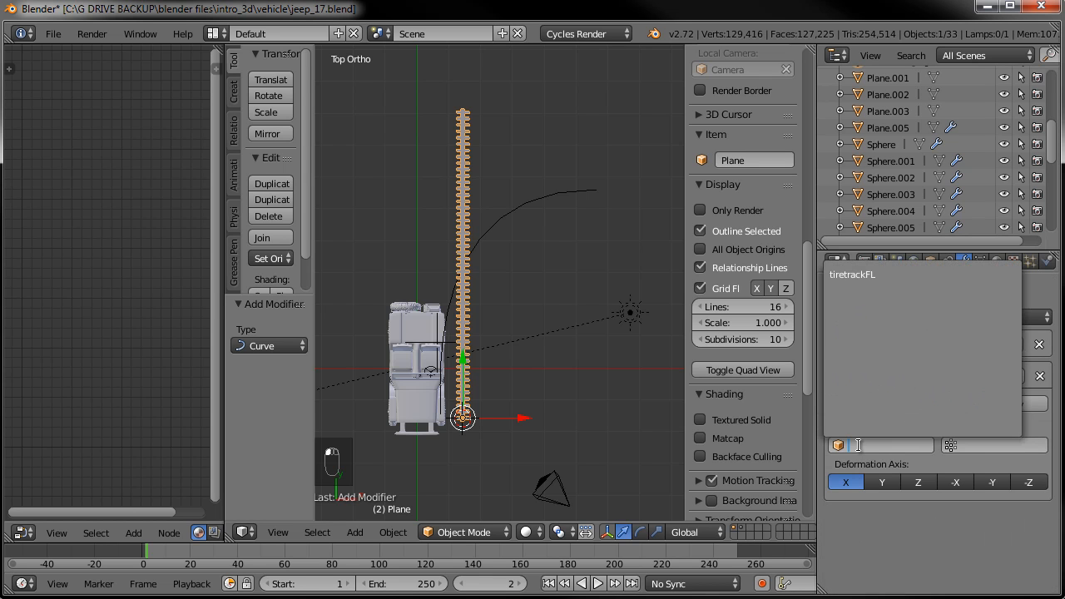
pyautogui.click(855, 274)
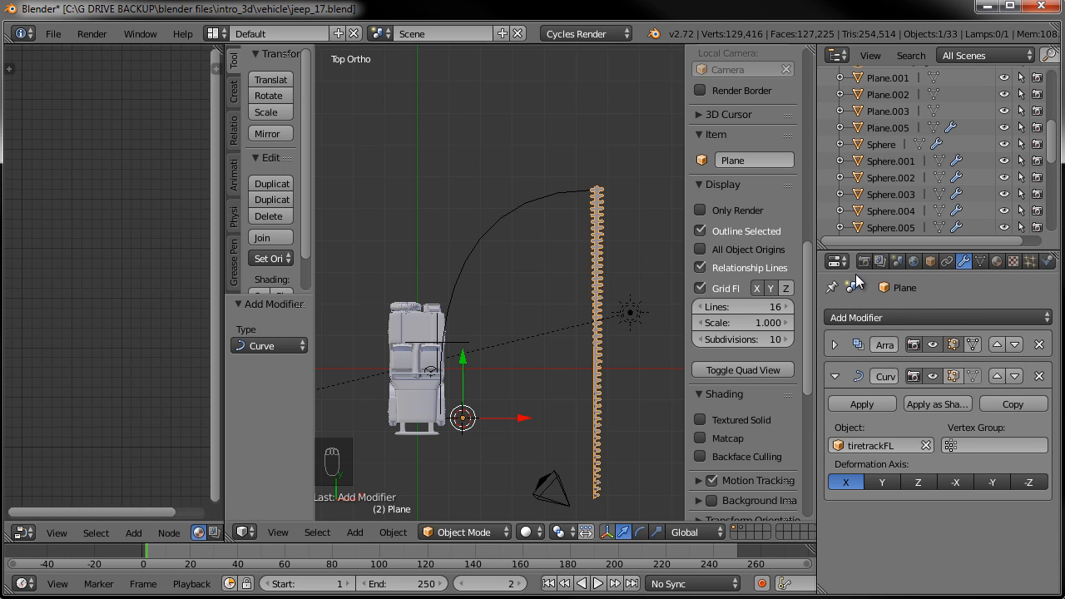
# Set the Curve modifier's deformation axis to Y so the track follows the curve.
pyautogui.moveTo(585, 343); pyautogui.dragTo(563, 221, button='middle')
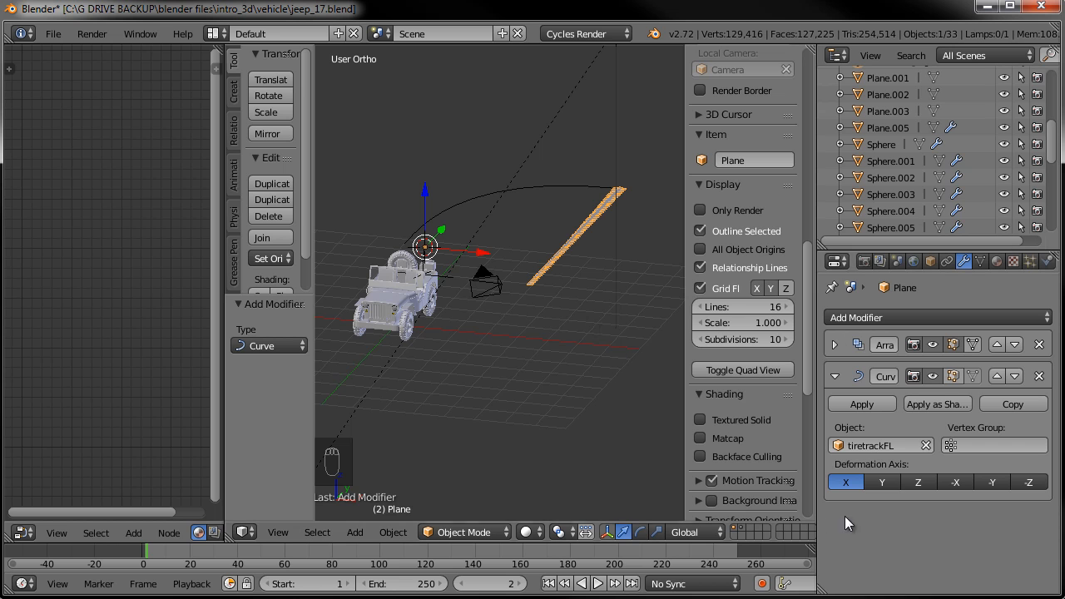
pyautogui.click(888, 482)
pyautogui.moveTo(587, 342); pyautogui.dragTo(535, 338, button='middle')
pyautogui.scroll(4, 535, 338)
pyautogui.scroll(3, 554, 287)
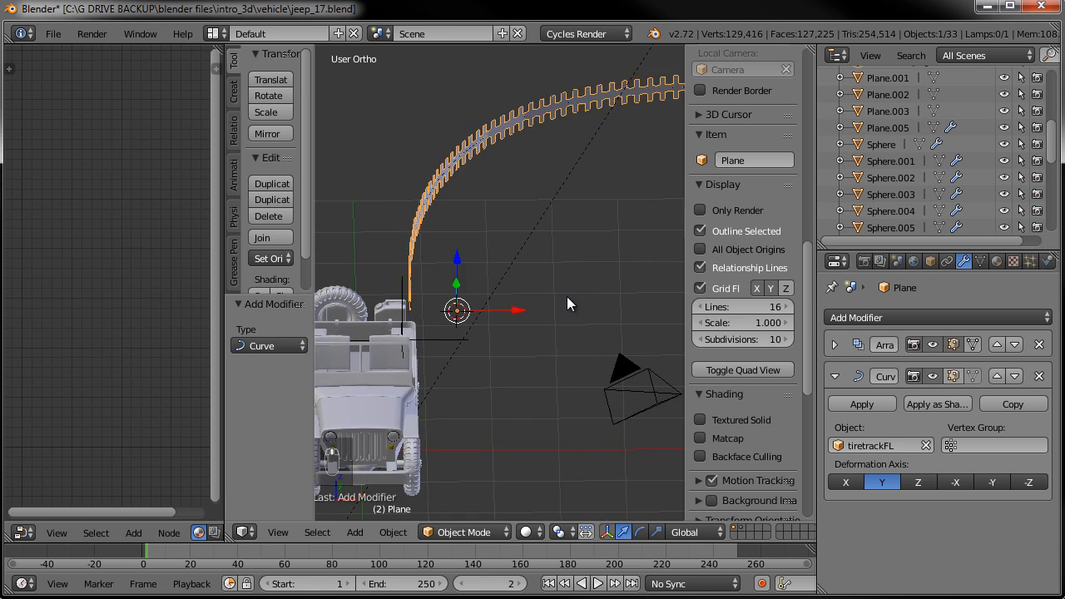
# Try rotating the plane's whole mesh by -90° about the view axis in Edit Mode, and check the track from above and the front.
pyautogui.press('Tab')
pyautogui.press('a')
pyautogui.press('a')
pyautogui.press('a')
pyautogui.press('a')
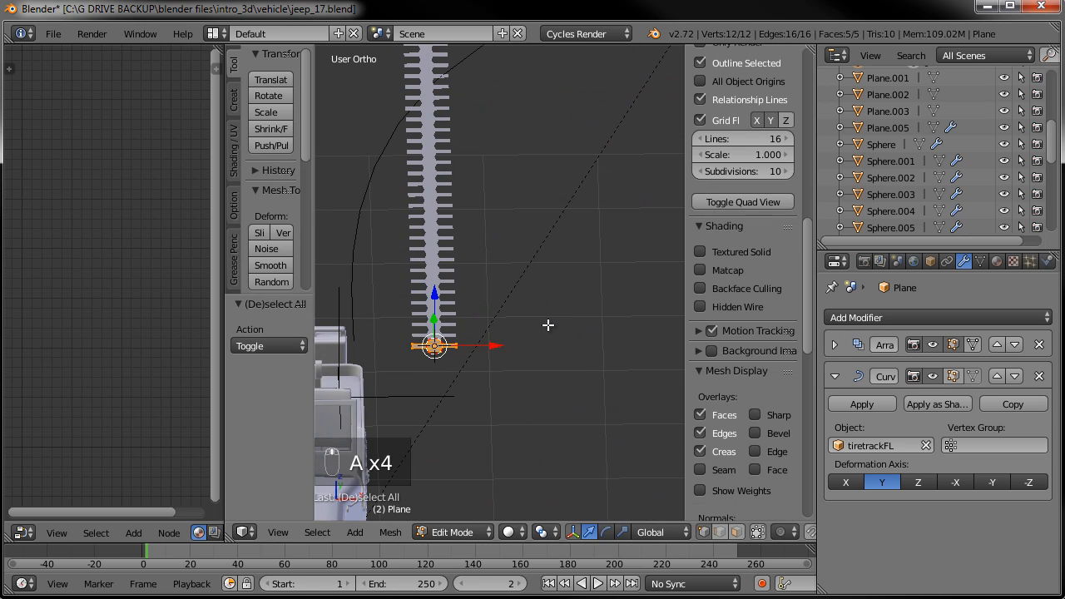
pyautogui.write('r90')
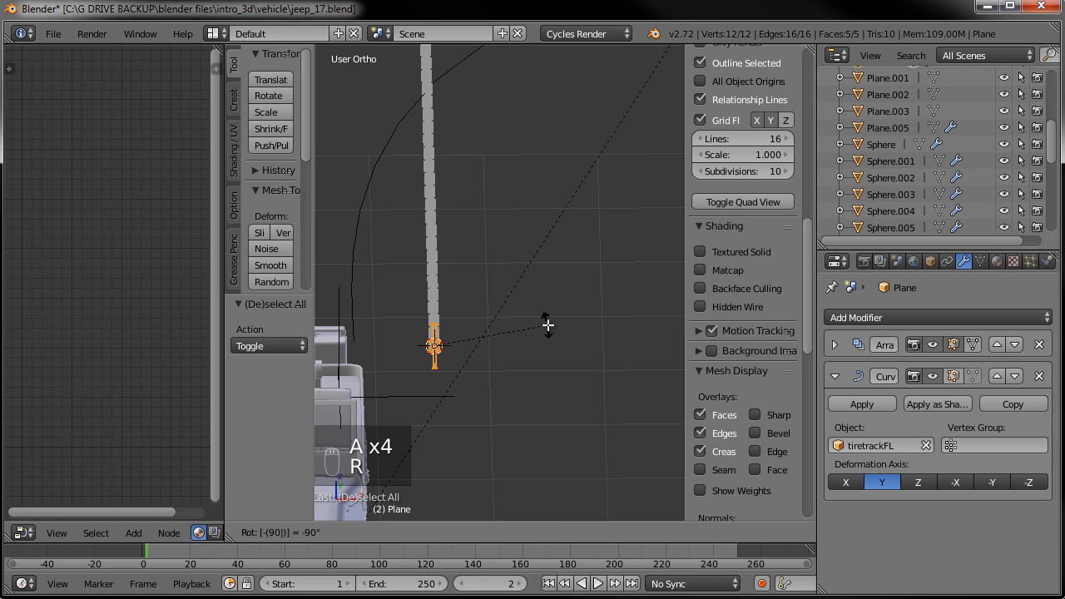
pyautogui.press('KP_Enter')
pyautogui.press('KP_Enter')
pyautogui.press('Tab')
pyautogui.scroll(-3, 525, 295)
pyautogui.moveTo(529, 283); pyautogui.dragTo(507, 229, button='middle')
pyautogui.press('KP_7')
pyautogui.scroll(-5, 508, 250)
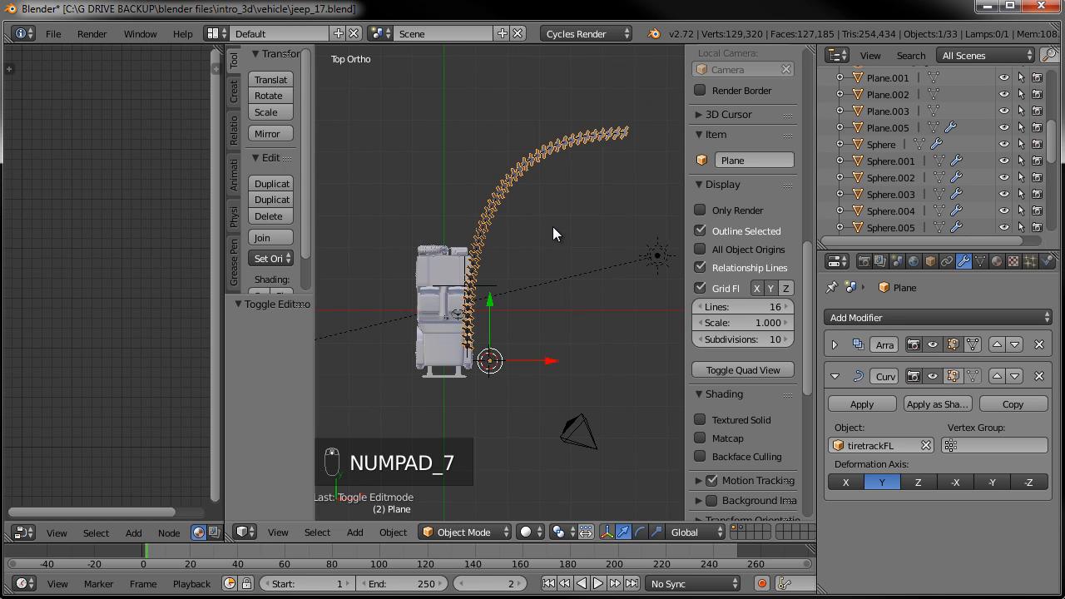
pyautogui.press('KP_1')
pyautogui.scroll(5, 561, 296)
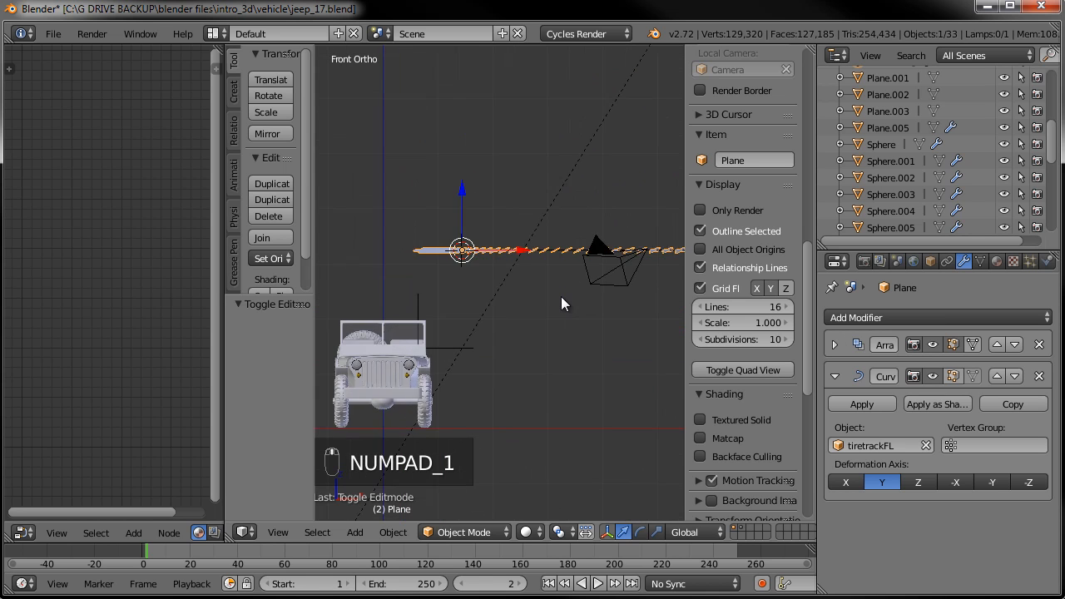
# Undo the mesh rotation in Edit Mode.
pyautogui.press('Tab')
pyautogui.moveTo(516, 292); pyautogui.dragTo(506, 345, button='middle')
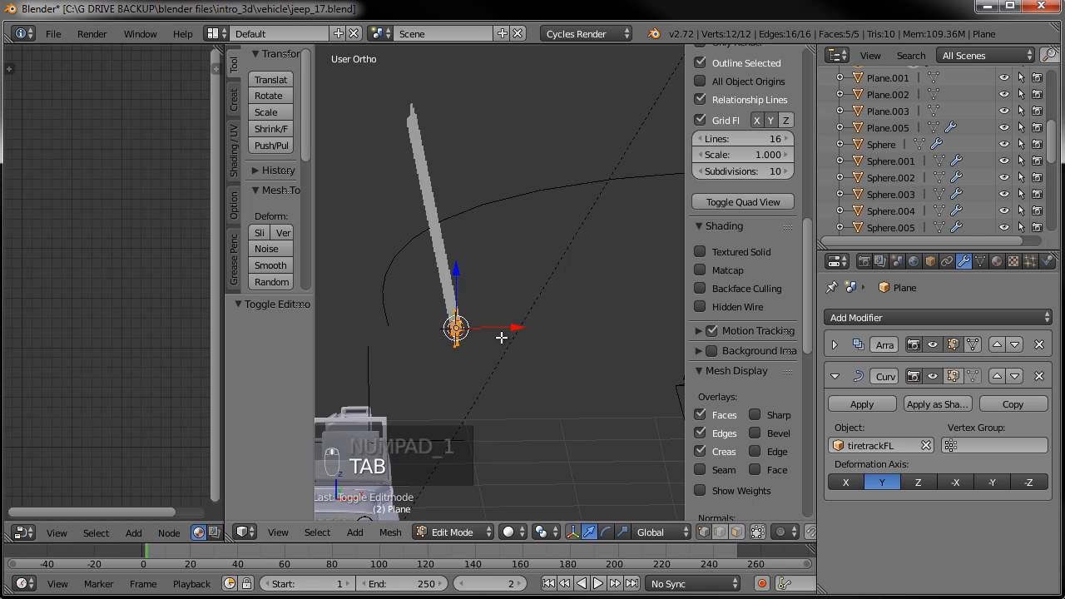
pyautogui.hotkey('ctrl', 'z')
pyautogui.hotkey('ctrl', 'z')
pyautogui.hotkey('ctrl', 'z')
pyautogui.hotkey('ctrl', 'z')
pyautogui.hotkey('ctrl', 'z')
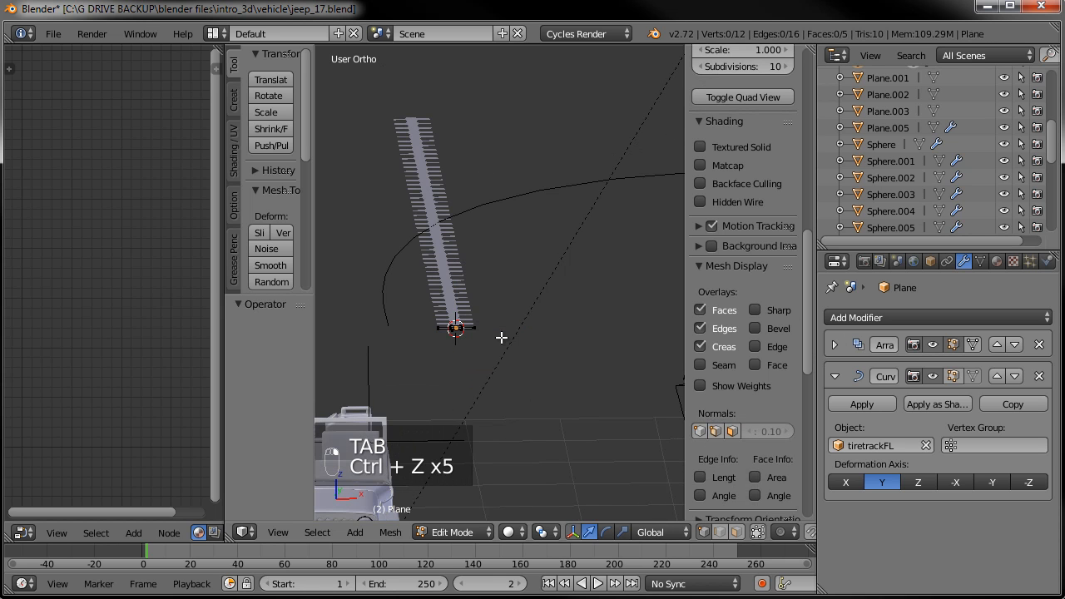
# Rotate the plane's whole mesh by -90° about the global Y axis and return to Object Mode.
pyautogui.press('a')
pyautogui.write('r-90y')
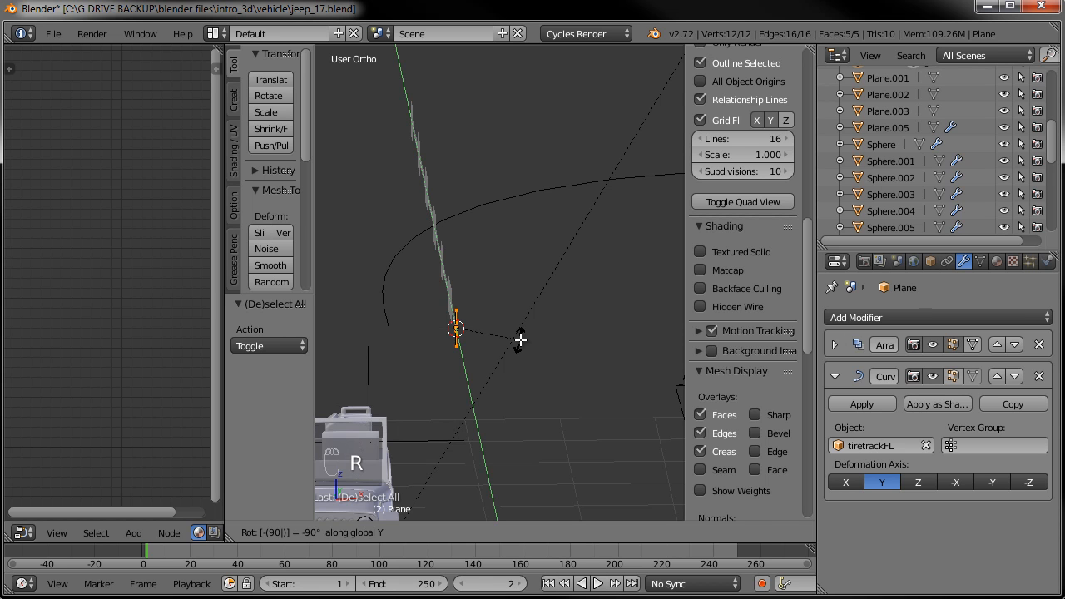
pyautogui.press('Return')
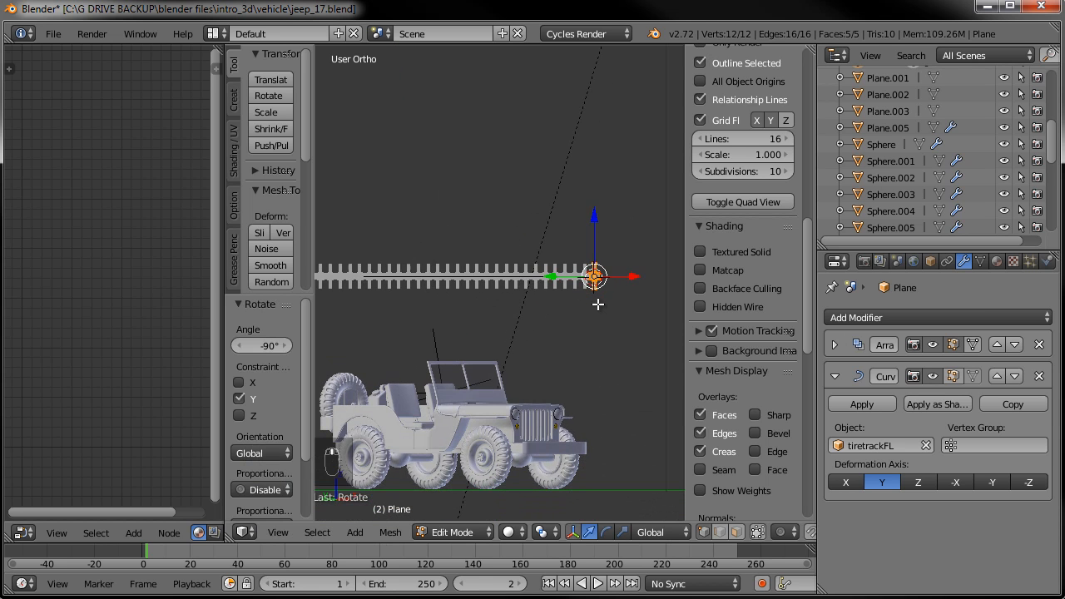
pyautogui.press('Tab')
pyautogui.moveTo(603, 294); pyautogui.dragTo(551, 294, button='middle')
pyautogui.press('KP_7')
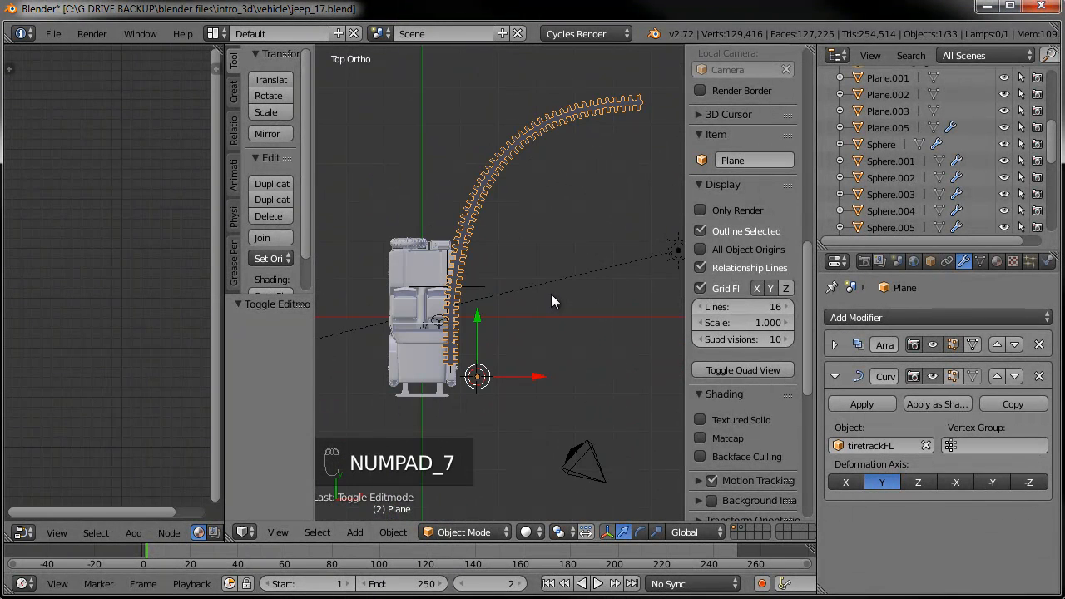
# Lower the tiretrackFL curve by about 3.240 along Z to the bottom of the jeep's wheels.
pyautogui.rightClick(480, 206)
pyautogui.press('g')
pyautogui.rightClick(482, 211)
pyautogui.press('g')
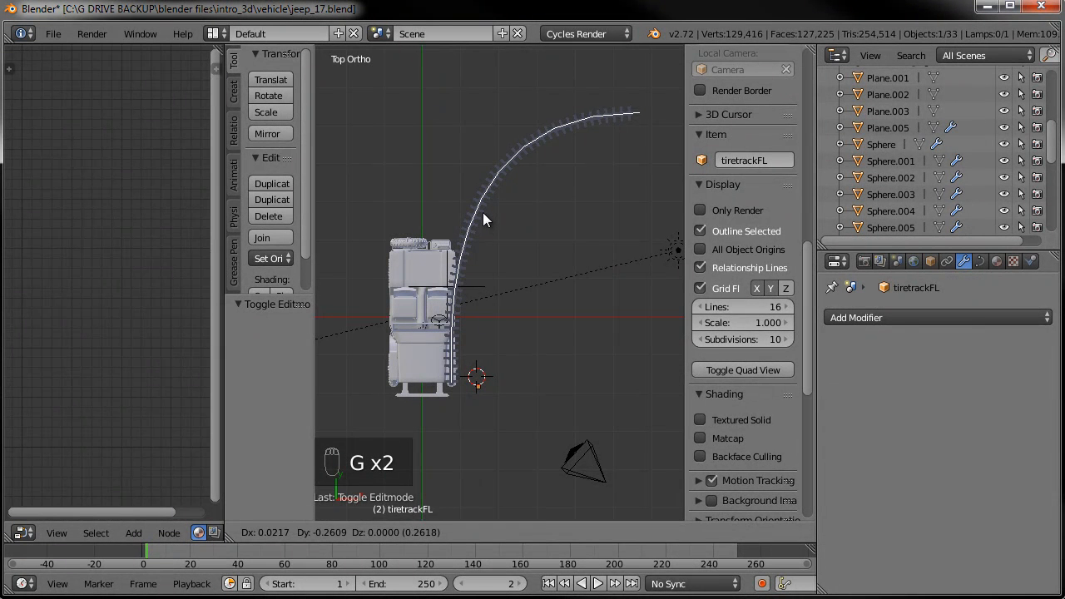
pyautogui.rightClick(483, 217)
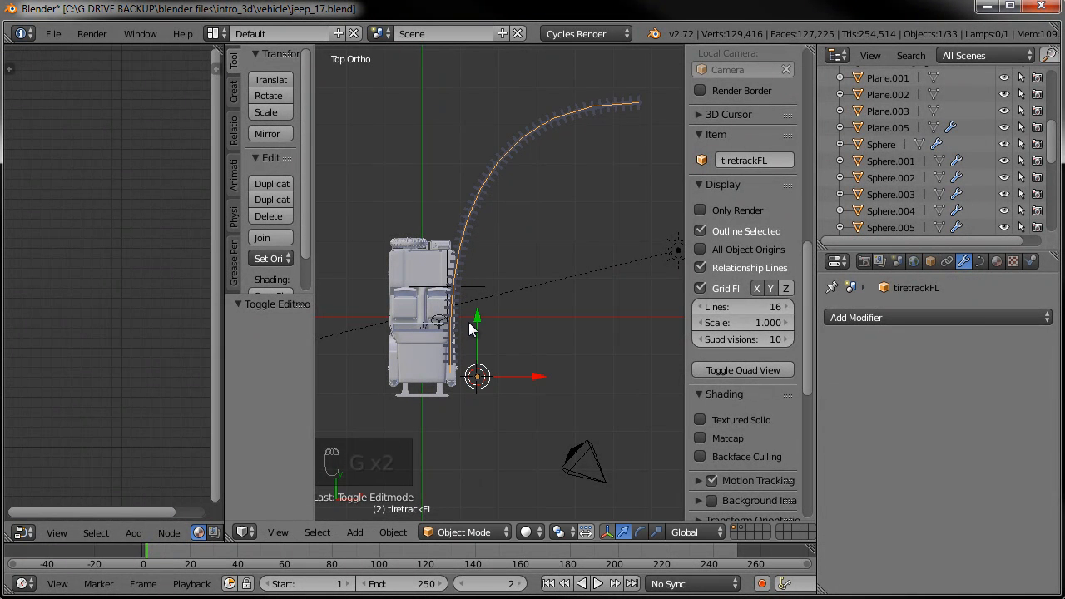
pyautogui.press('KP_3')
pyautogui.press('g')
pyautogui.press('z')
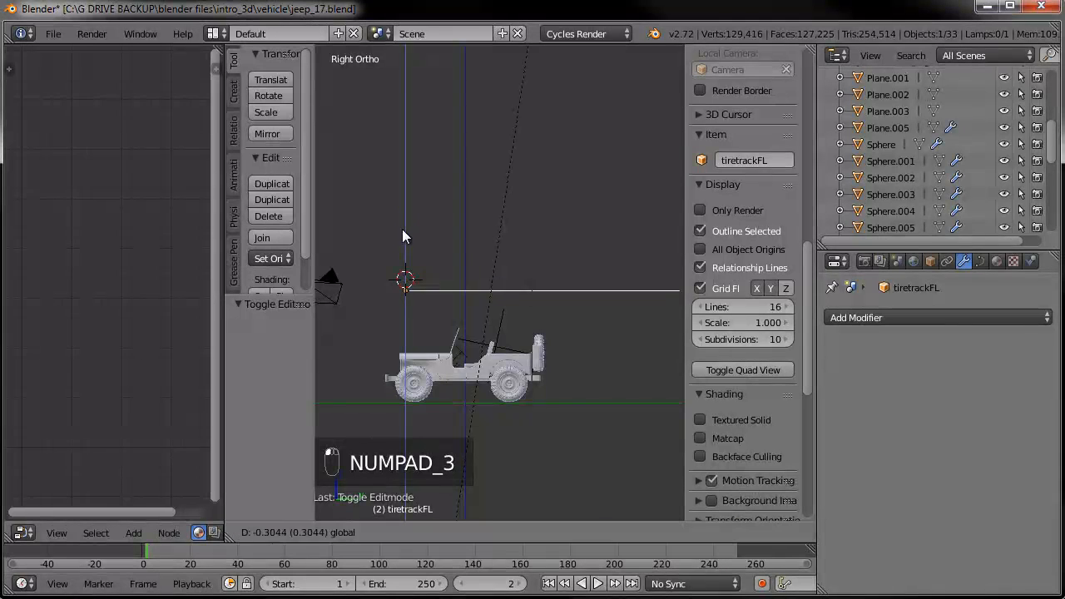
pyautogui.click(425, 336)
pyautogui.scroll(4, 483, 244)
pyautogui.scroll(6, 586, 255)
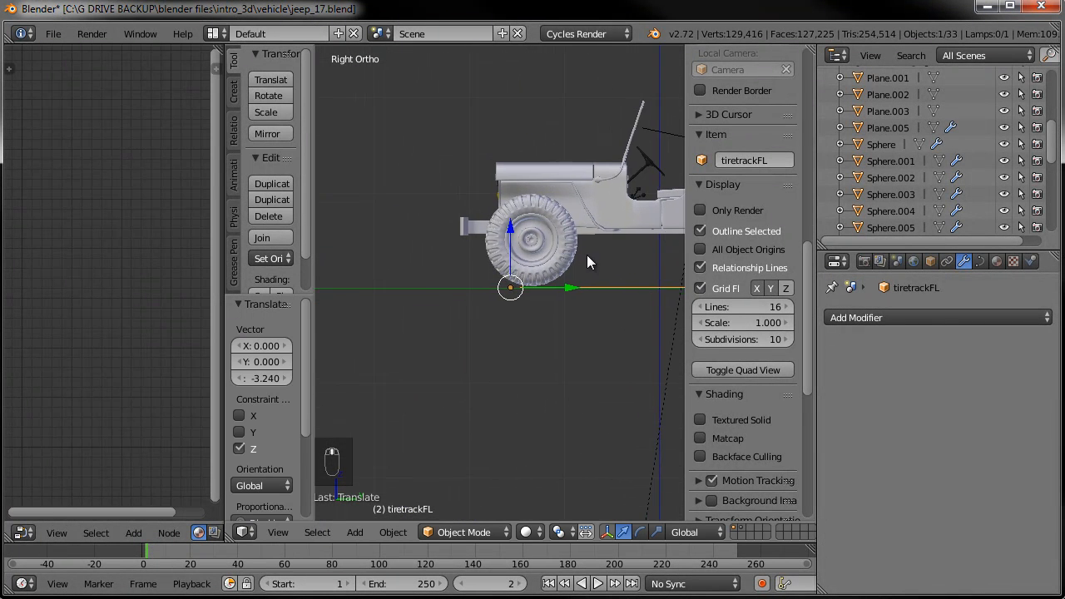
# Snap the 3D cursor to the origin of the tiretrackFL curve.
pyautogui.moveTo(566, 275); pyautogui.dragTo(679, 324, button='middle')
pyautogui.scroll(-5, 571, 281)
pyautogui.scroll(-4, 563, 278)
pyautogui.rightClick(561, 279)
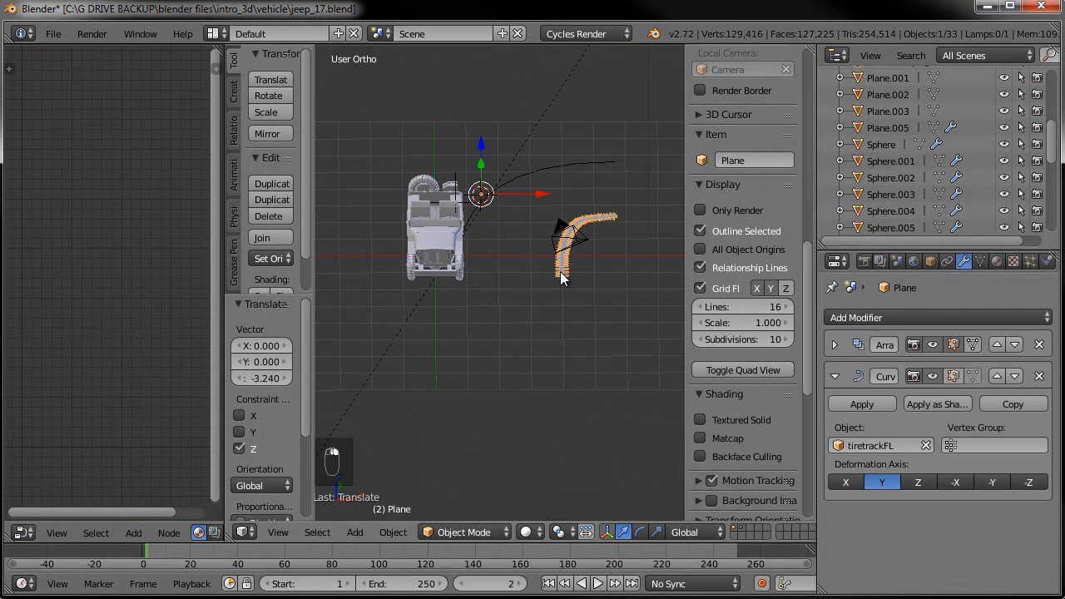
pyautogui.rightClick(547, 168)
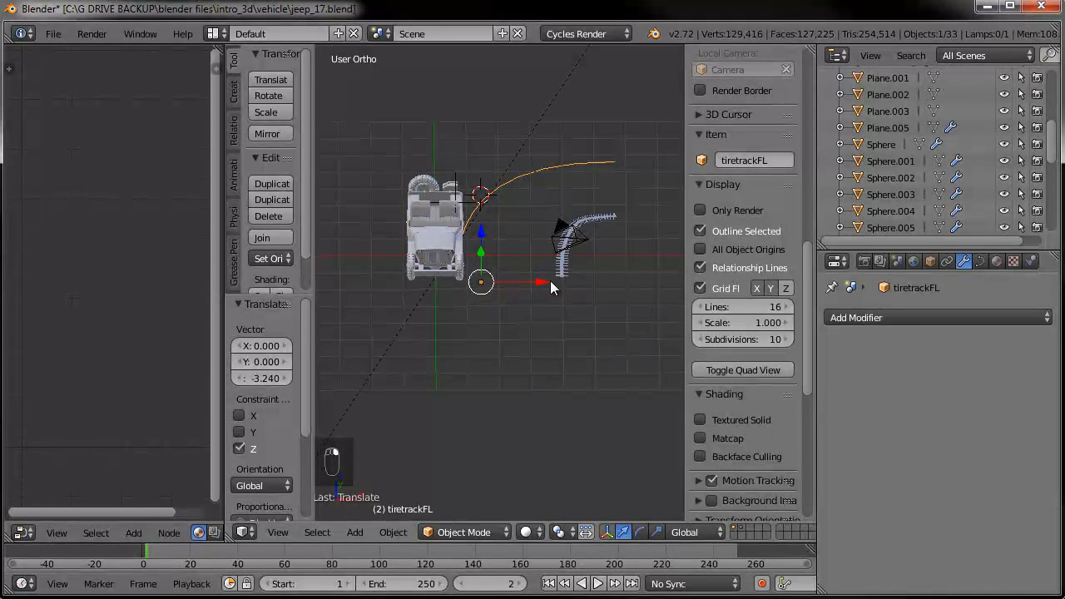
pyautogui.moveTo(542, 319); pyautogui.dragTo(510, 314, button='middle')
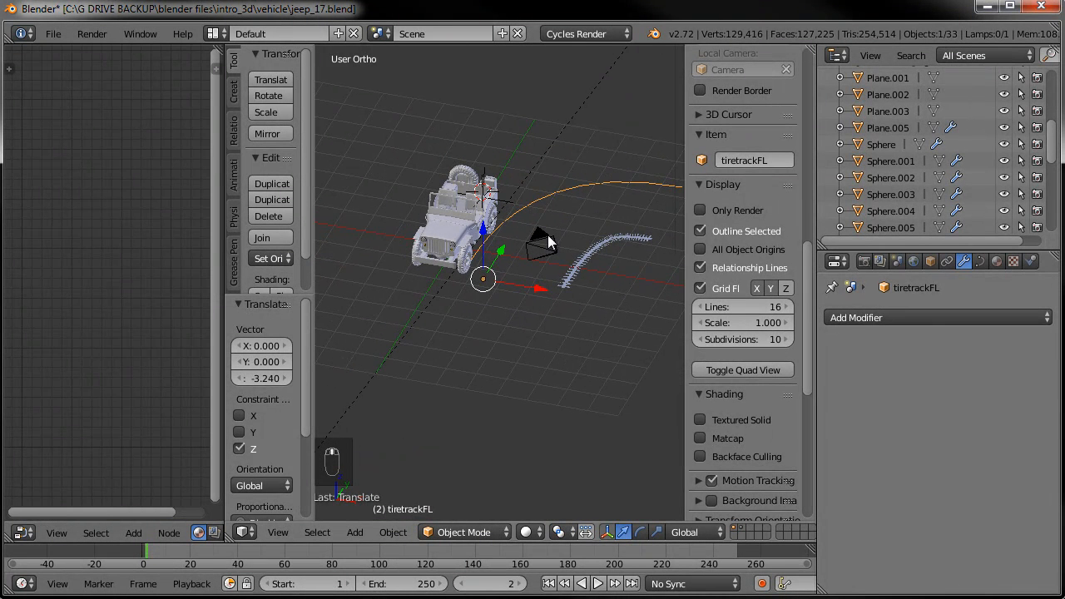
pyautogui.rightClick(580, 271)
pyautogui.rightClick(563, 191)
pyautogui.rightClick(531, 199)
pyautogui.rightClick(560, 190)
pyautogui.hotkey('shift', 's')
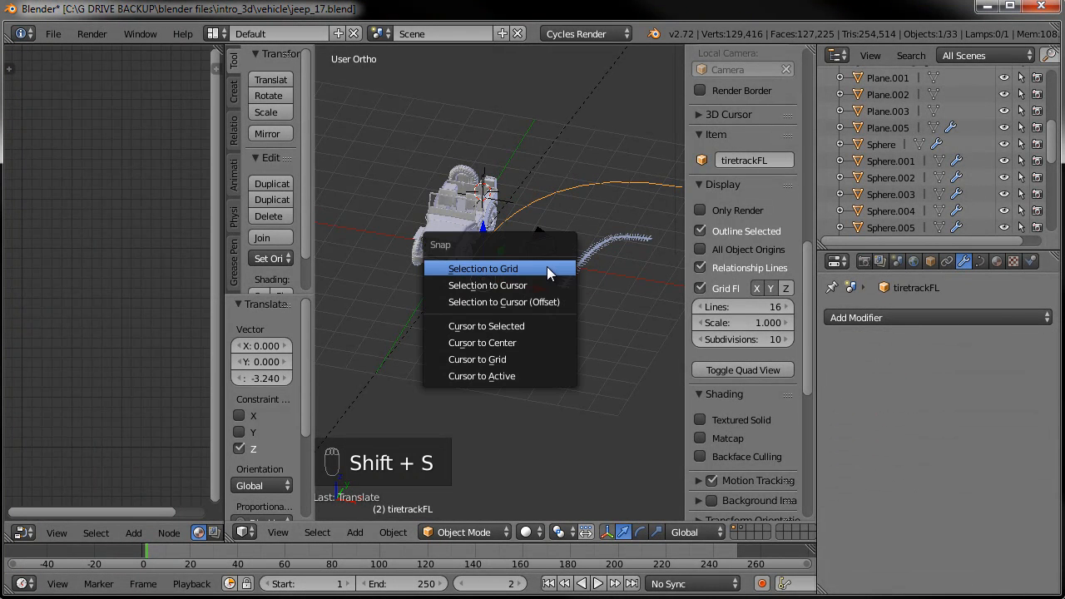
pyautogui.click(527, 327)
pyautogui.moveTo(530, 326); pyautogui.dragTo(510, 199, button='middle')
# Snap the arrayed plane to the 3D cursor so the track lines up with its curve under the wheel.
pyautogui.rightClick(589, 238)
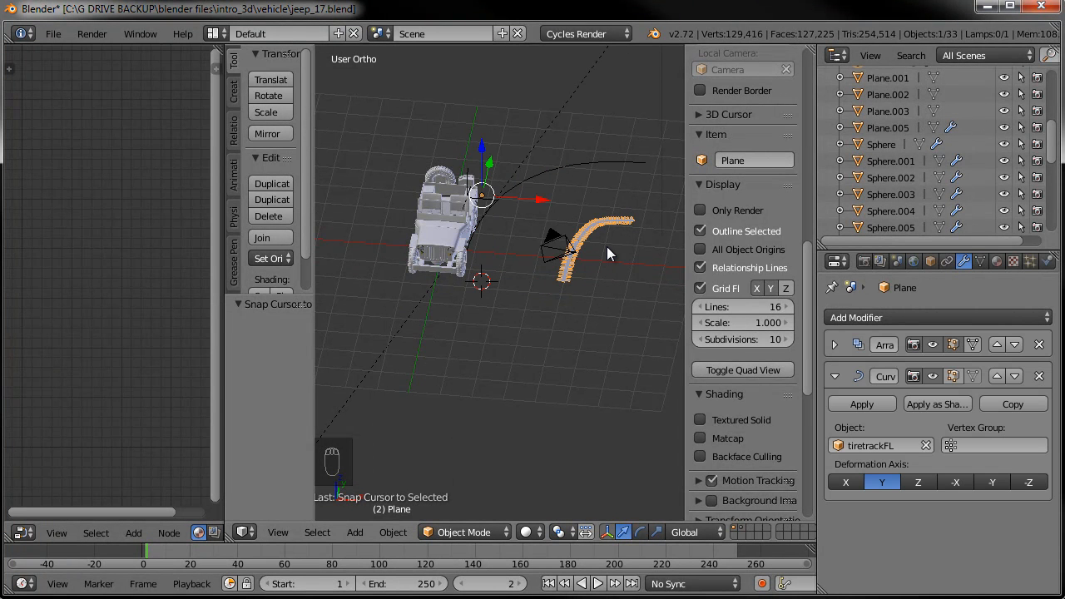
pyautogui.hotkey('shift', 's')
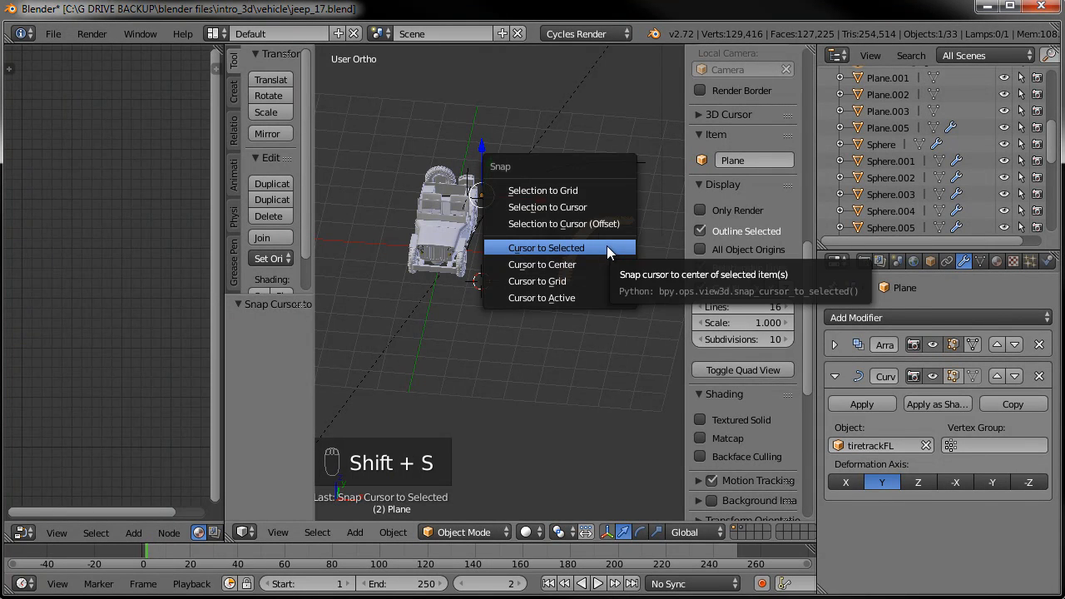
pyautogui.click(584, 205)
pyautogui.moveTo(526, 288); pyautogui.dragTo(464, 216, button='middle')
pyautogui.scroll(4, 472, 306)
pyautogui.scroll(8, 456, 278)
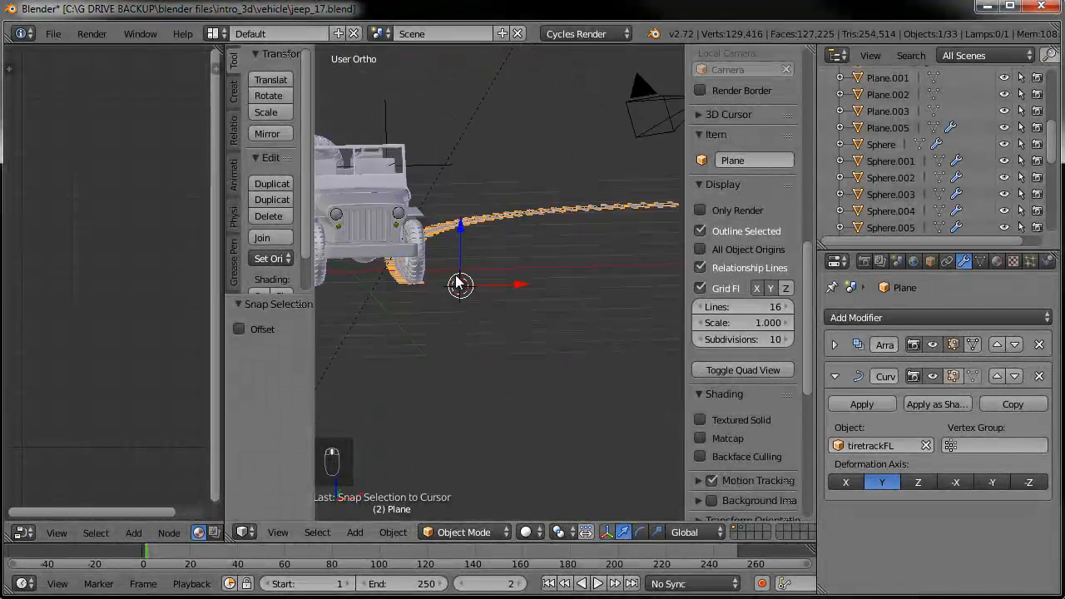
# Scale the cross-shaped plane's mesh down in Edit Mode to suit the front tire's width, and return to Object Mode.
pyautogui.keyDown('shift'); pyautogui.moveTo(454, 277); pyautogui.dragTo(729, 220, button='middle'); pyautogui.keyUp('shift')
pyautogui.moveTo(375, 226); pyautogui.dragTo(593, 318, button='middle')
pyautogui.moveTo(650, 274); pyautogui.dragTo(595, 311, button='middle')
pyautogui.click(488, 283)
pyautogui.press('Tab')
pyautogui.press('s')
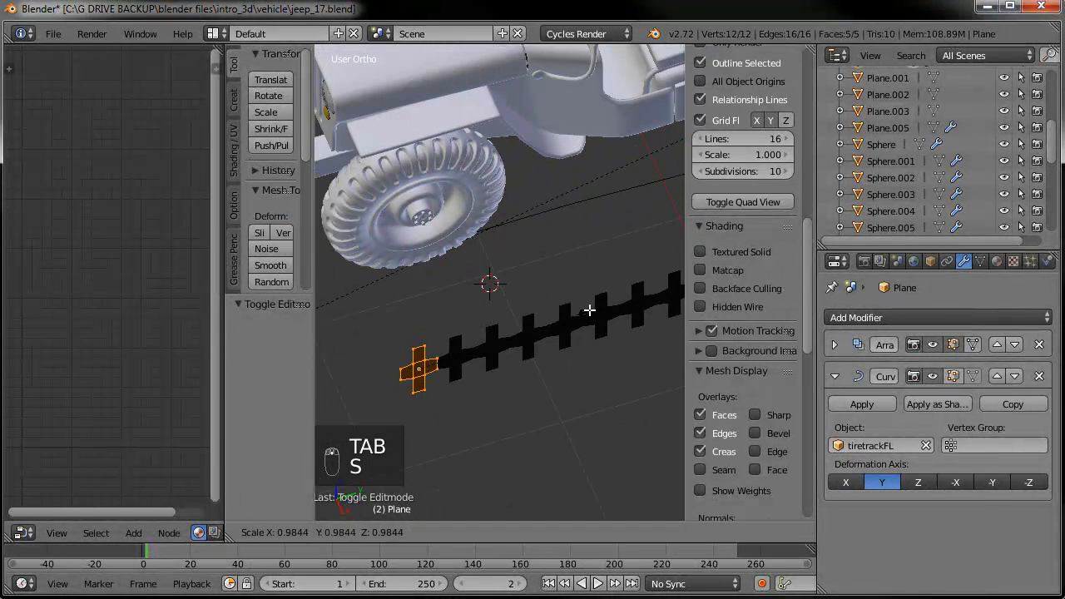
pyautogui.click(520, 311)
pyautogui.press('Tab')
pyautogui.moveTo(511, 314); pyautogui.dragTo(569, 262, button='middle')
pyautogui.press('Tab')
pyautogui.press('s')
pyautogui.click(582, 284)
pyautogui.press('Tab')
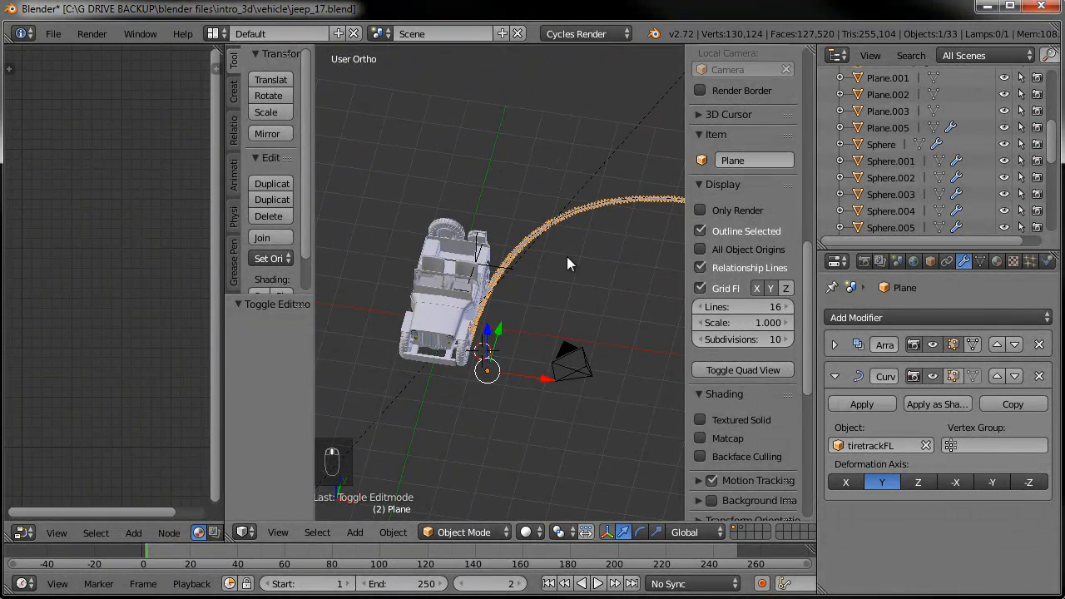
# Duplicate the track plane and the tiretrackFL curve together, moving the copies about -1.500 along X to the opposite wheel.
pyautogui.press('KP_7')
pyautogui.keyDown('shift'); pyautogui.rightClick(510, 178); pyautogui.keyUp('shift')
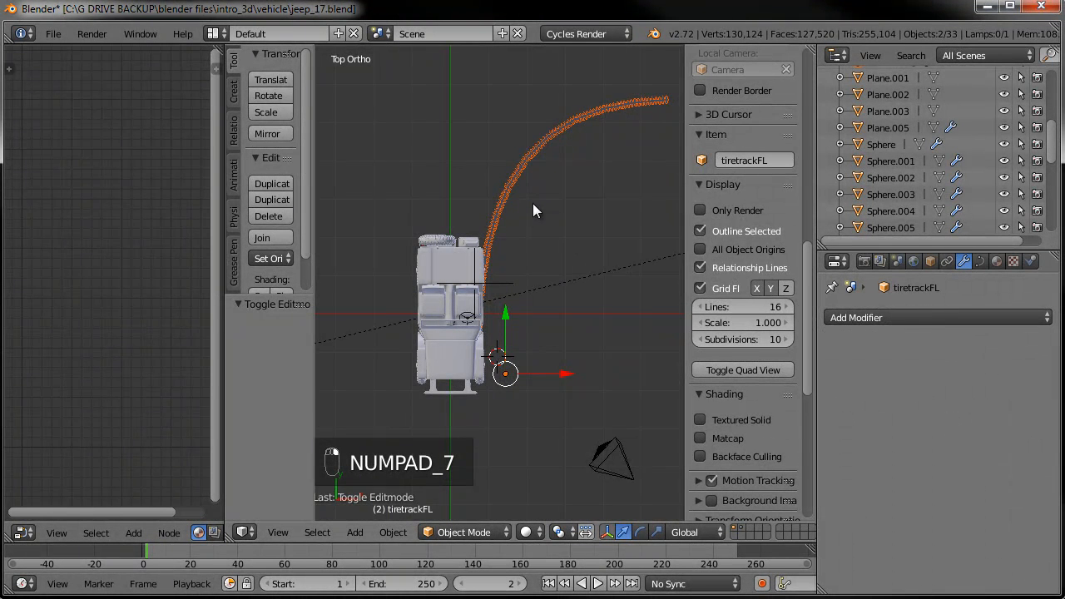
pyautogui.keyDown('shift'); pyautogui.moveTo(532, 203); pyautogui.dragTo(587, 173, button='middle'); pyautogui.keyUp('shift')
pyautogui.press('a')
pyautogui.press('a')
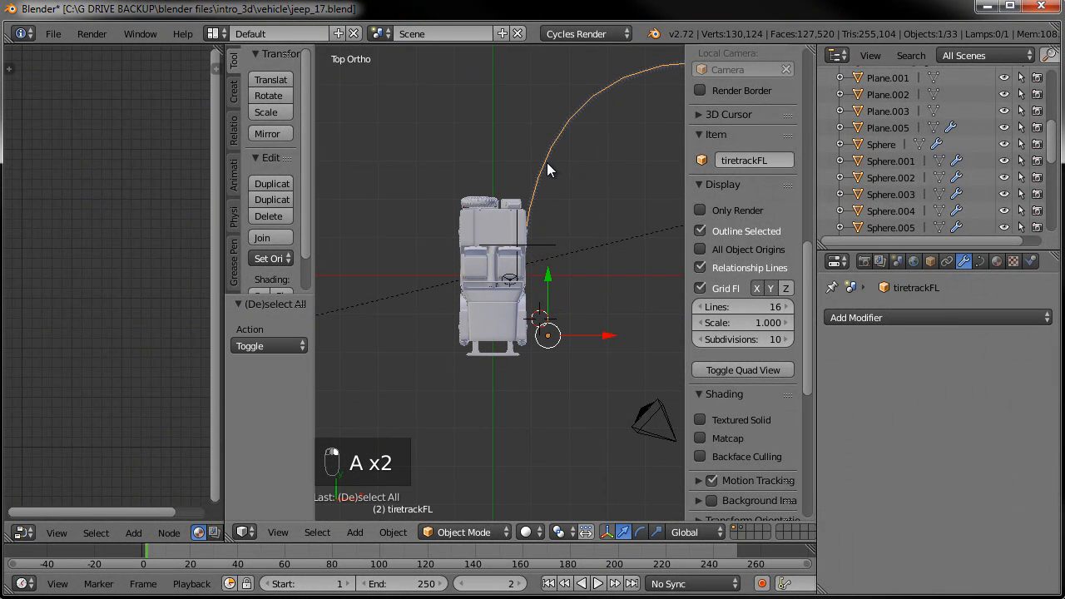
pyautogui.keyDown('shift'); pyautogui.rightClick(552, 150); pyautogui.keyUp('shift')
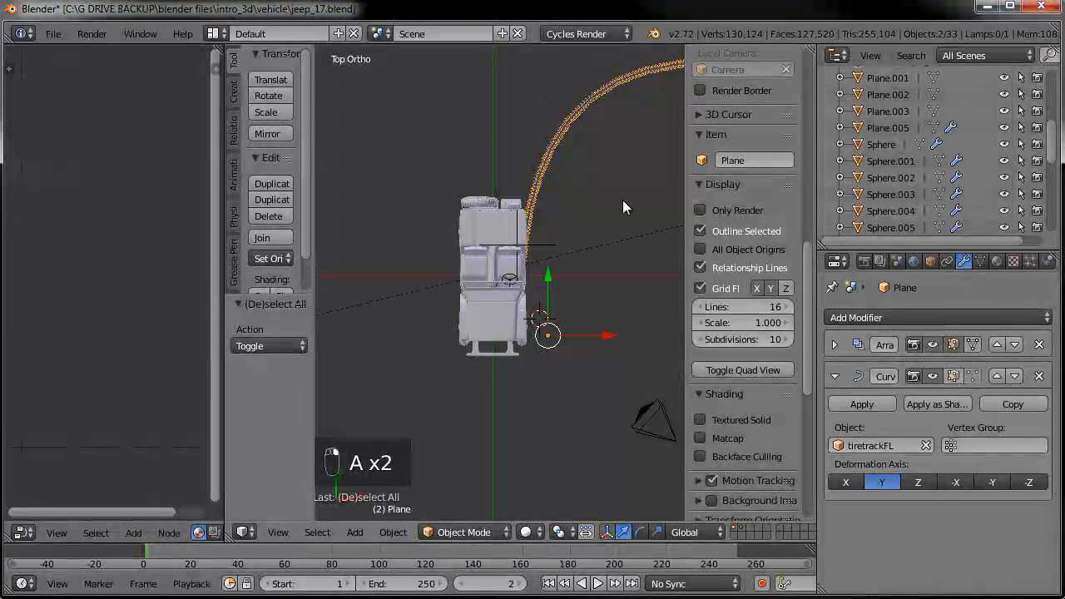
pyautogui.hotkey('shift', 'd')
pyautogui.press('x')
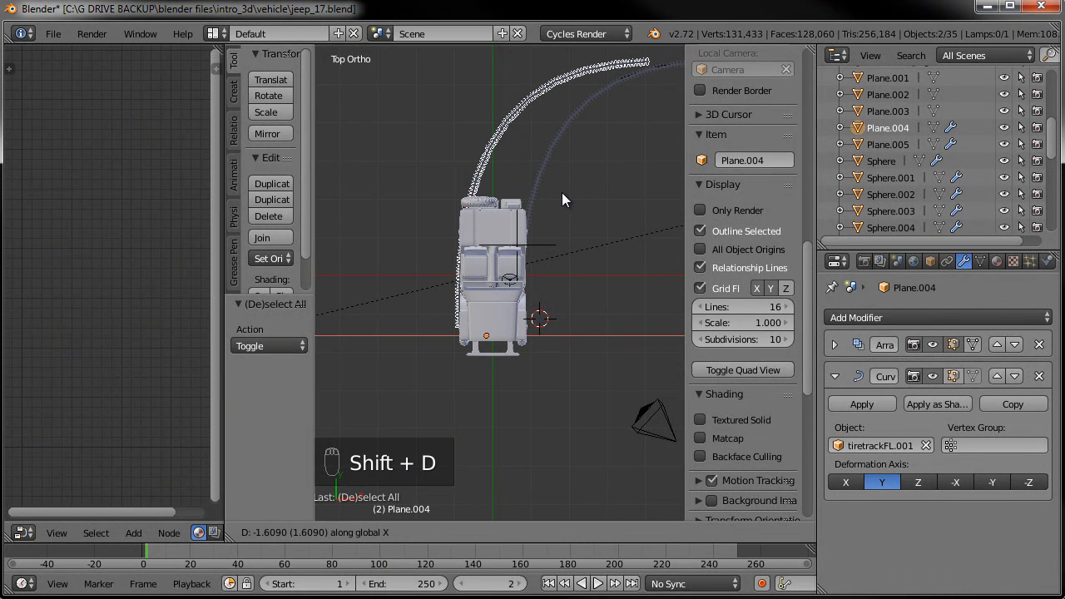
pyautogui.click(565, 192)
# Duplicate both front track planes with their curves and move the copies about 2.587 along Y to the rear wheels.
pyautogui.moveTo(464, 309); pyautogui.dragTo(513, 275, button='middle')
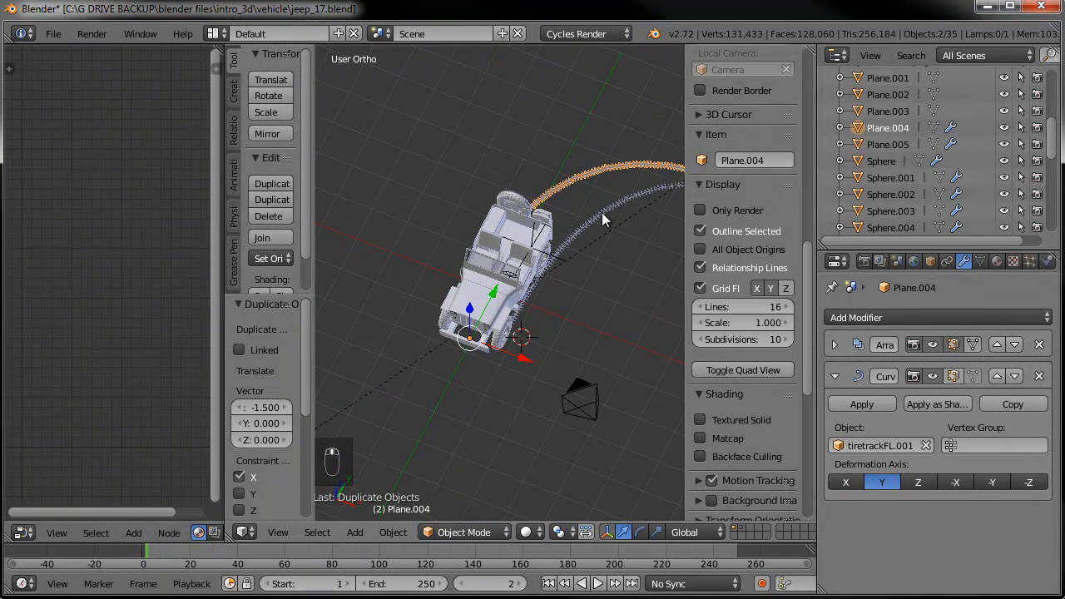
pyautogui.press('c')
pyautogui.moveTo(602, 212); pyautogui.dragTo(603, 209)
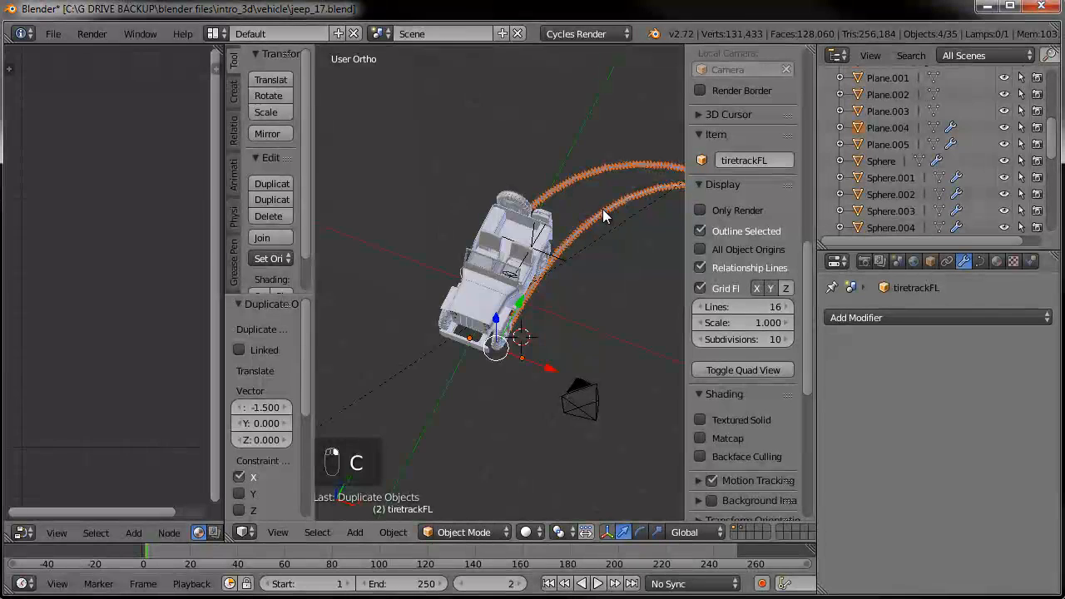
pyautogui.press('KP_7')
pyautogui.keyDown('shift'); pyautogui.moveTo(581, 225); pyautogui.dragTo(554, 304, button='middle'); pyautogui.keyUp('shift')
pyautogui.hotkey('shift', 'd')
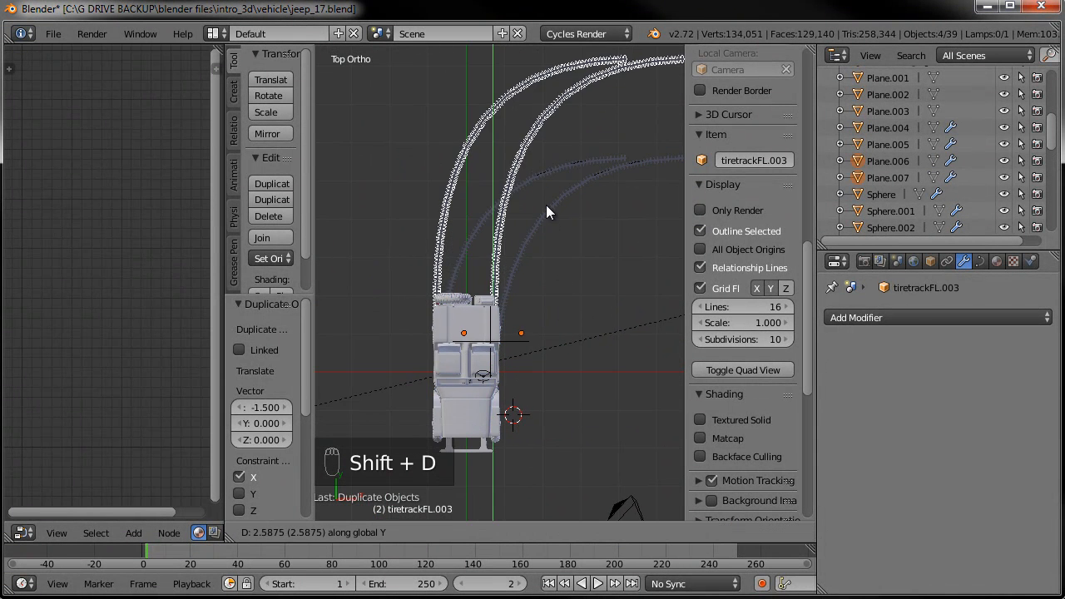
pyautogui.click(546, 205)
# Shift the duplicated rear tracks and curves about -0.20 along Y so they start beneath the rear tires.
pyautogui.press('KP_3')
pyautogui.moveTo(547, 231); pyautogui.dragTo(531, 266, button='middle')
pyautogui.scroll(5, 533, 290)
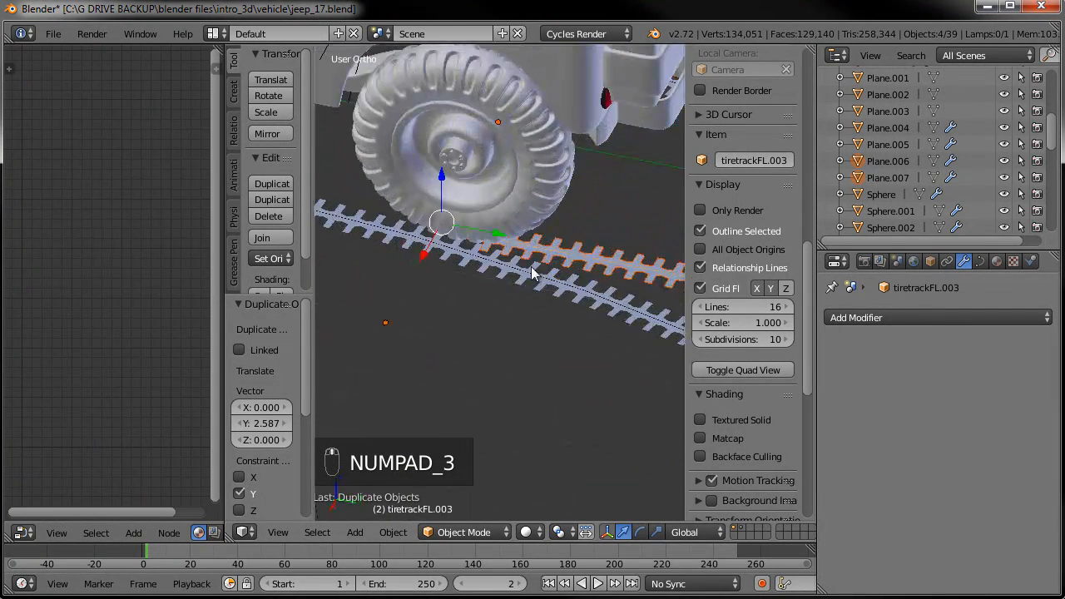
pyautogui.moveTo(492, 227); pyautogui.dragTo(474, 221)
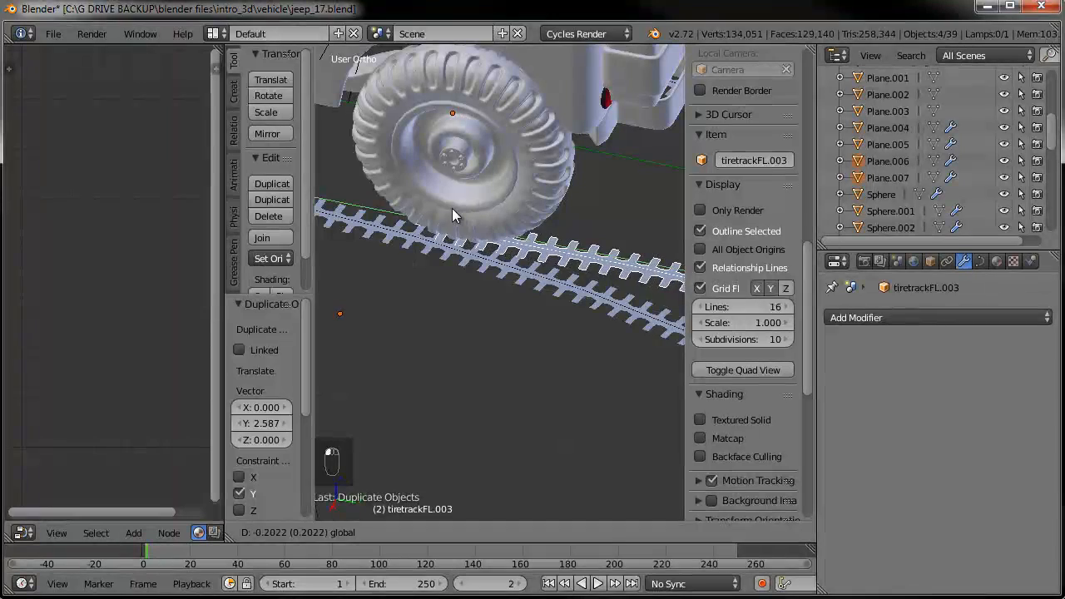
pyautogui.click(449, 203)
# Move the far end control point of tiretrackFL.001 about 1.423 in X, 1.170 in Y and 0.017 in Z, and return to Object Mode.
pyautogui.scroll(-3, 448, 203)
pyautogui.scroll(-5, 474, 239)
pyautogui.moveTo(541, 297); pyautogui.dragTo(668, 271, button='middle')
pyautogui.press('a')
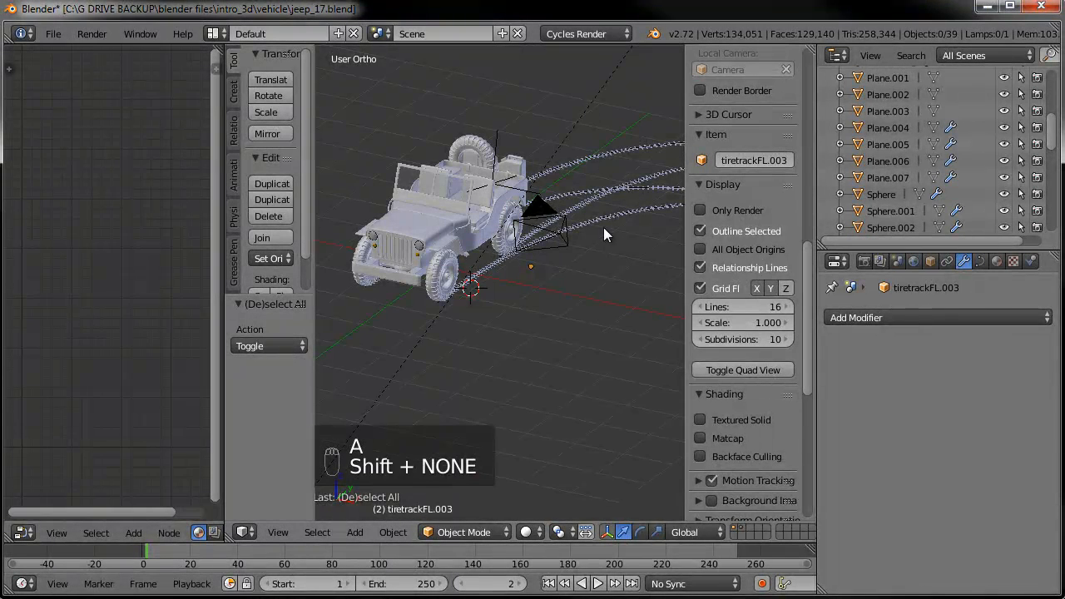
pyautogui.keyDown('shift'); pyautogui.moveTo(576, 288); pyautogui.dragTo(530, 317, button='middle'); pyautogui.keyUp('shift')
pyautogui.rightClick(530, 317)
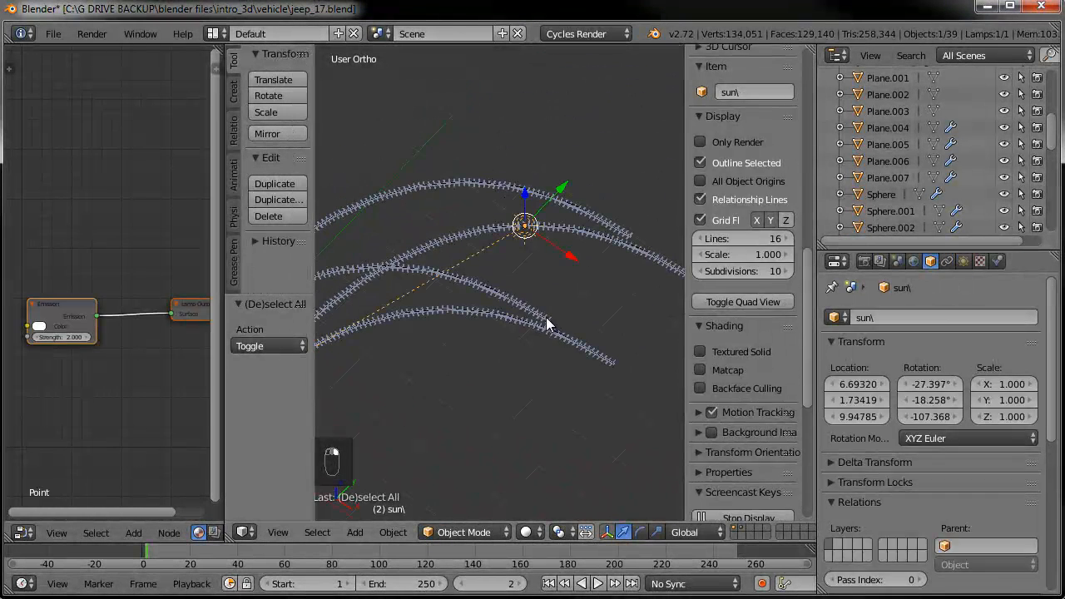
pyautogui.rightClick(556, 322)
pyautogui.press('Tab')
pyautogui.press('Tab')
pyautogui.rightClick(549, 326)
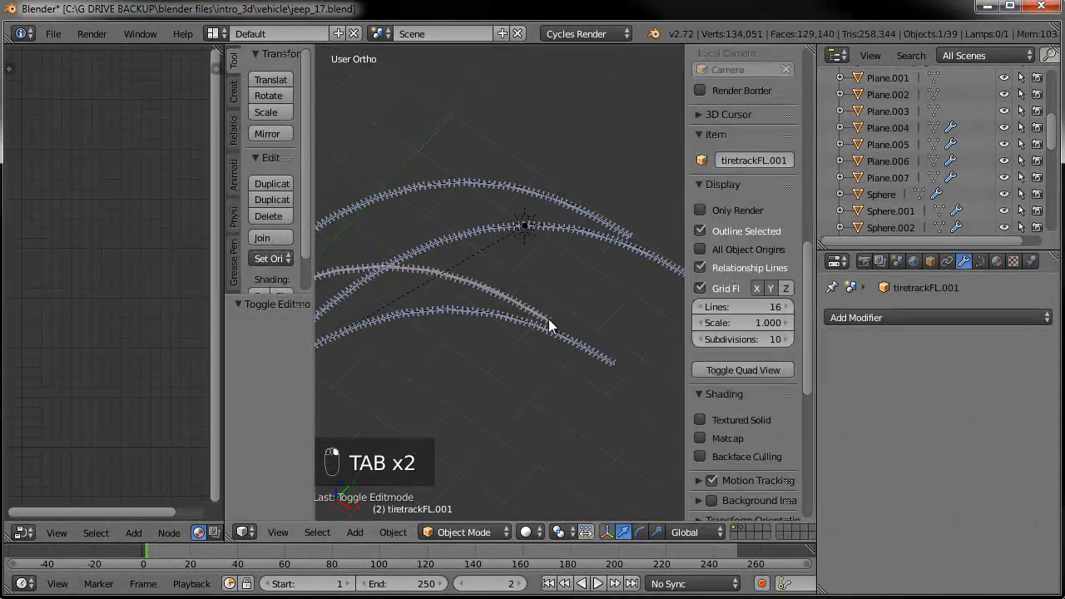
pyautogui.press('Tab')
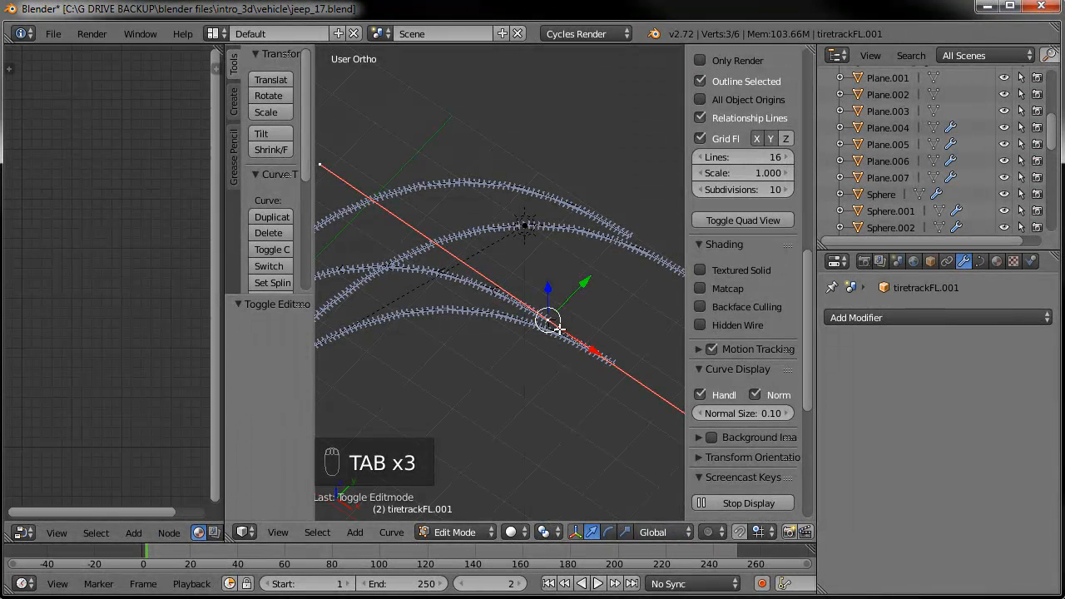
pyautogui.press('g')
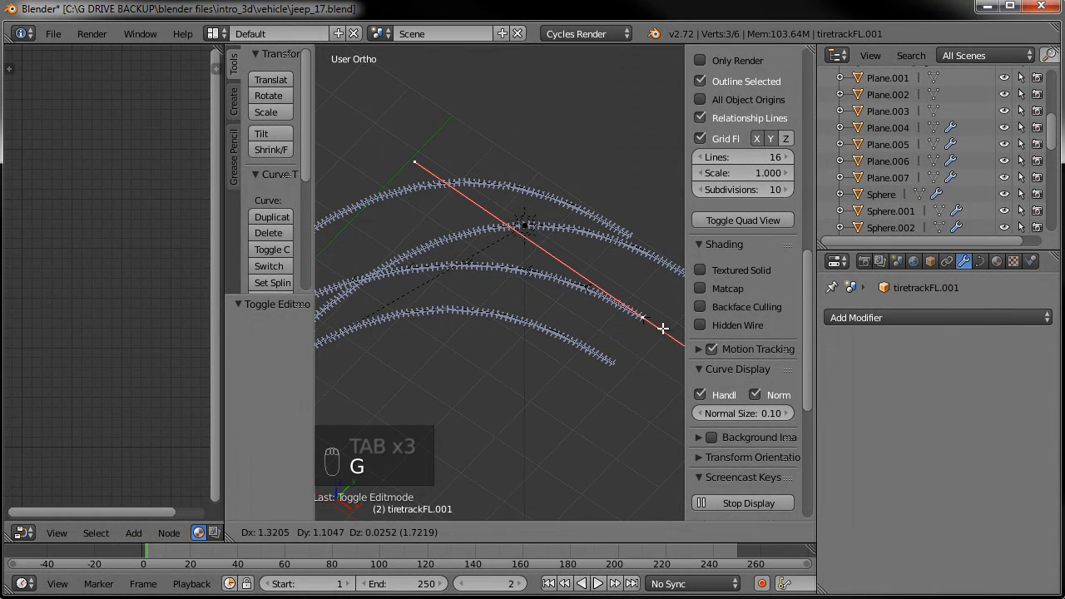
pyautogui.click(670, 328)
pyautogui.scroll(-3, 592, 312)
pyautogui.keyDown('shift'); pyautogui.moveTo(511, 310); pyautogui.dragTo(555, 292, button='middle'); pyautogui.keyUp('shift')
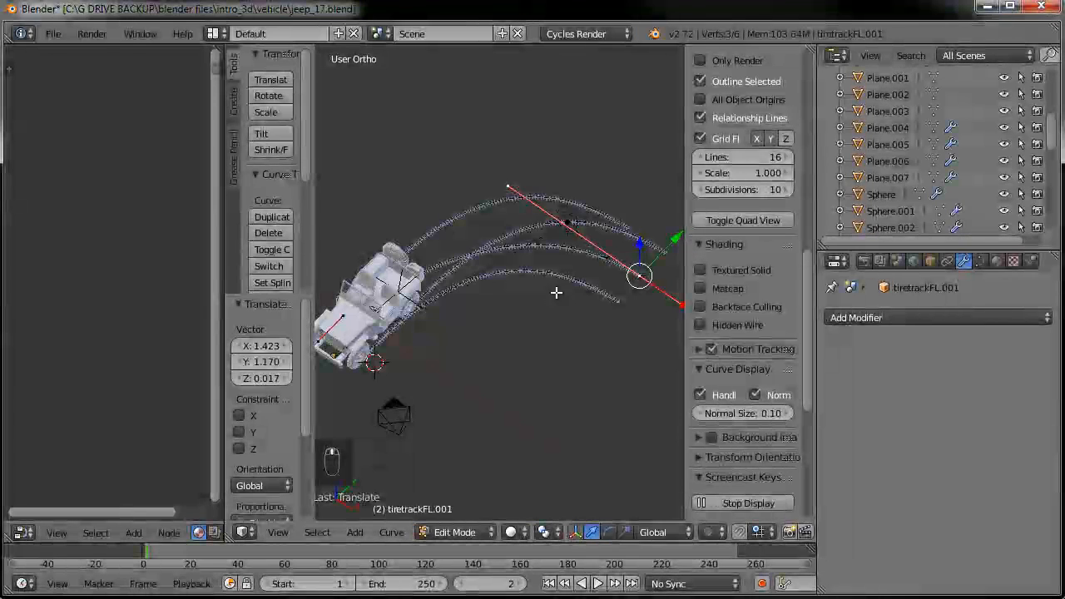
pyautogui.press('Tab')
# Move the far end control point of tiretrackFL.002 about 3.011 in X, -0.172 in Y and -1.352 in Z, and return to Object Mode.
pyautogui.rightClick(601, 225)
pyautogui.press('Tab')
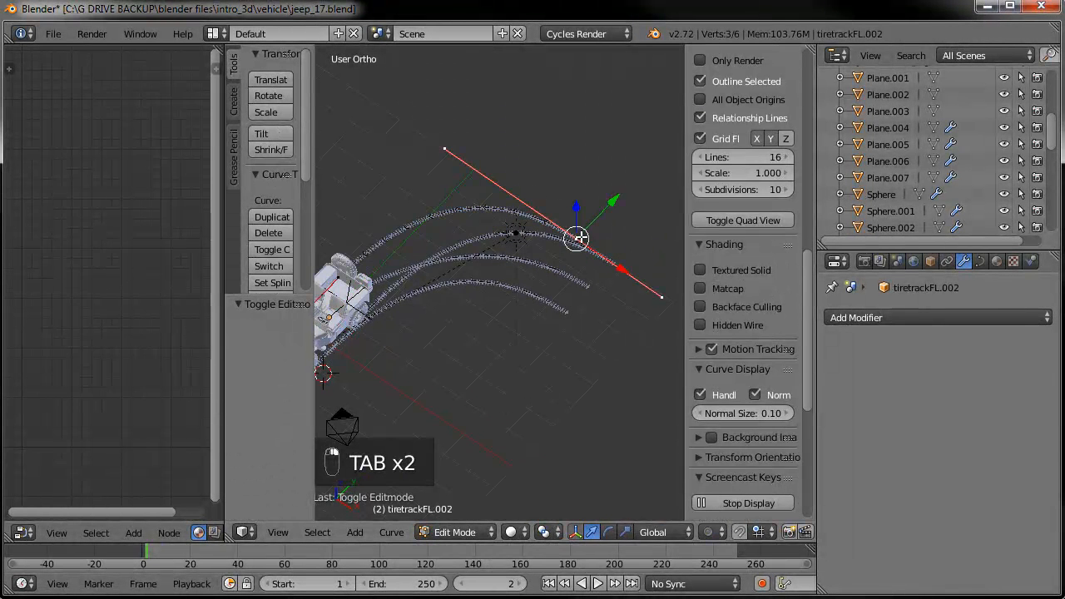
pyautogui.press('g')
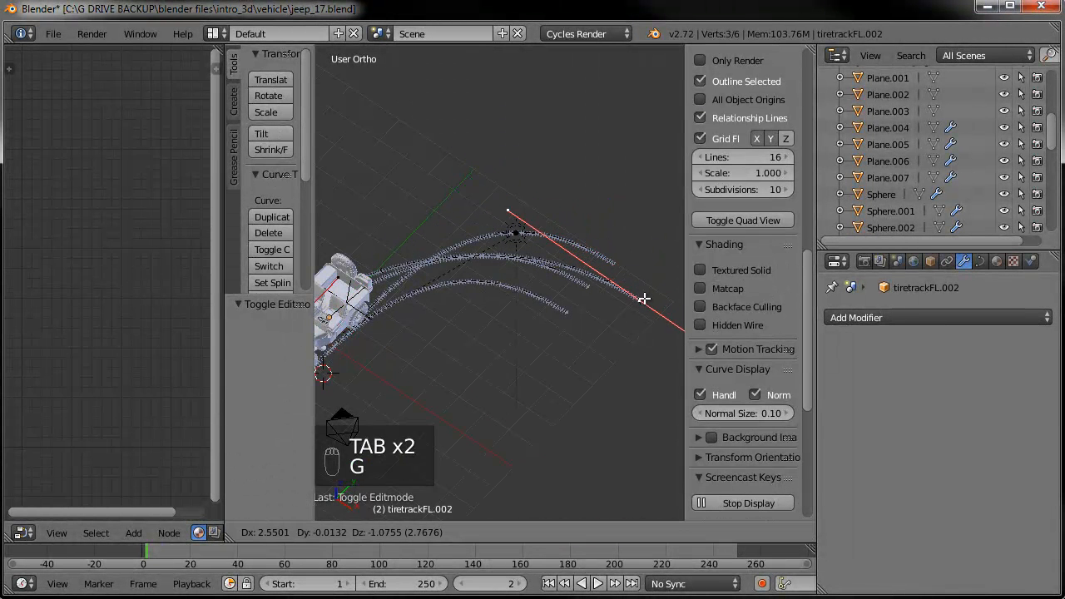
pyautogui.click(647, 316)
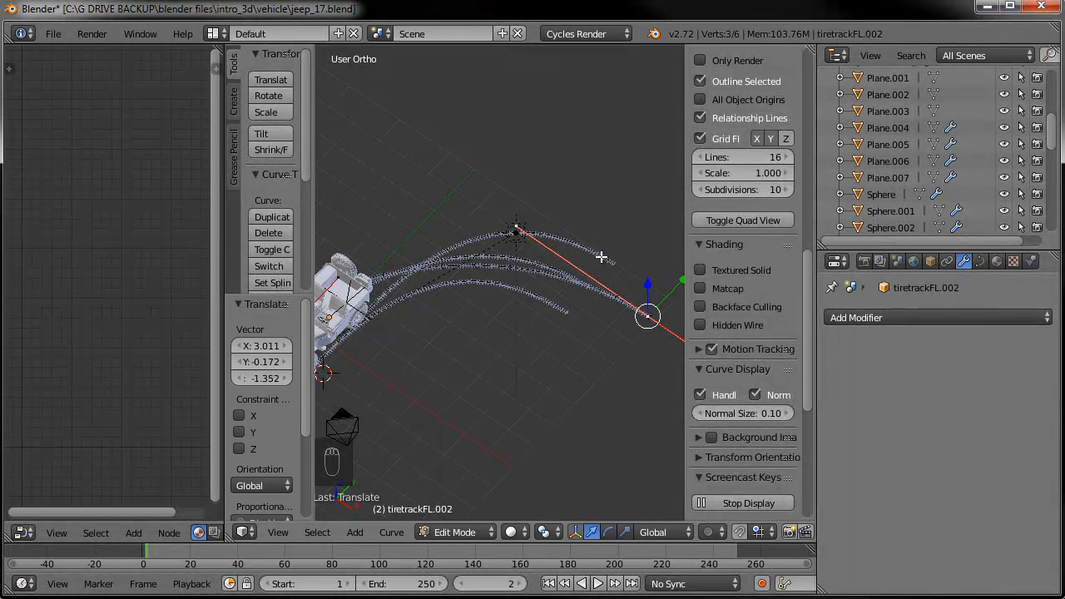
pyautogui.press('Tab')
# Move the far end control point of tiretrackFL.003 about 1.232 in X, -1.540 in Y and -1.323 in Z, and return to Object Mode.
pyautogui.rightClick(613, 265)
pyautogui.press('Tab')
pyautogui.press('g')
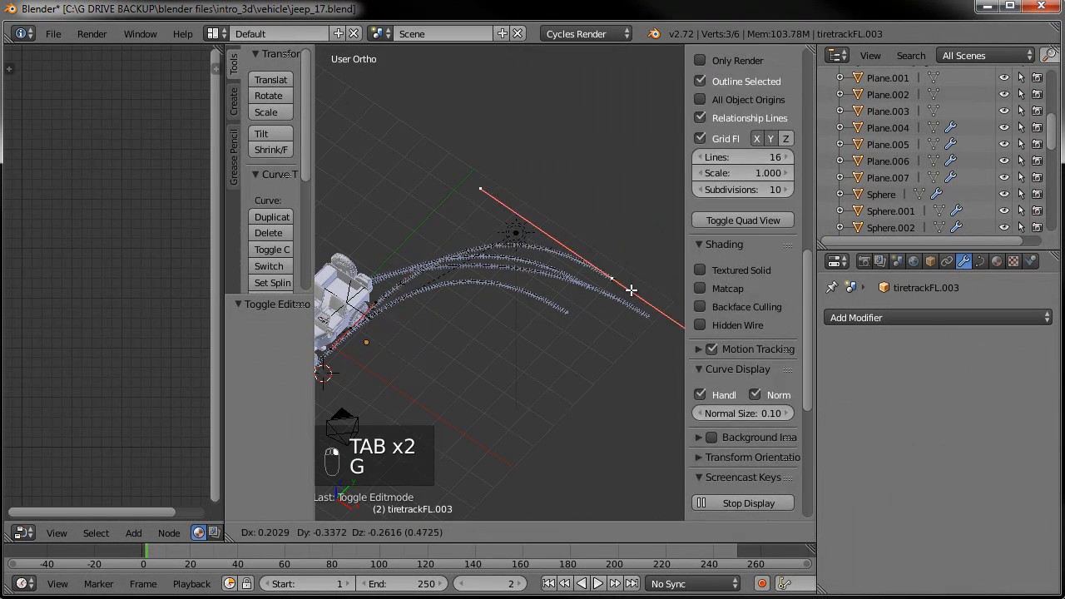
pyautogui.click(632, 339)
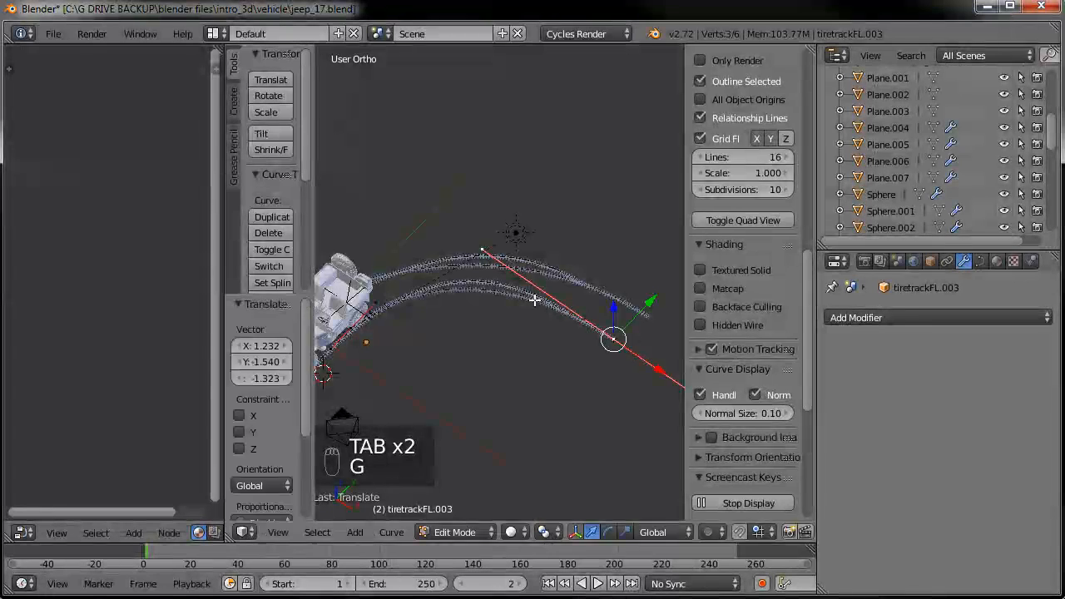
pyautogui.press('Tab')
# Open the sagging tiretrackFL.003 curve for editing in front orthographic view.
pyautogui.scroll(-3, 516, 342)
pyautogui.moveTo(506, 339); pyautogui.dragTo(525, 273, button='middle')
pyautogui.press('KP_1')
pyautogui.press('a')
pyautogui.press('a')
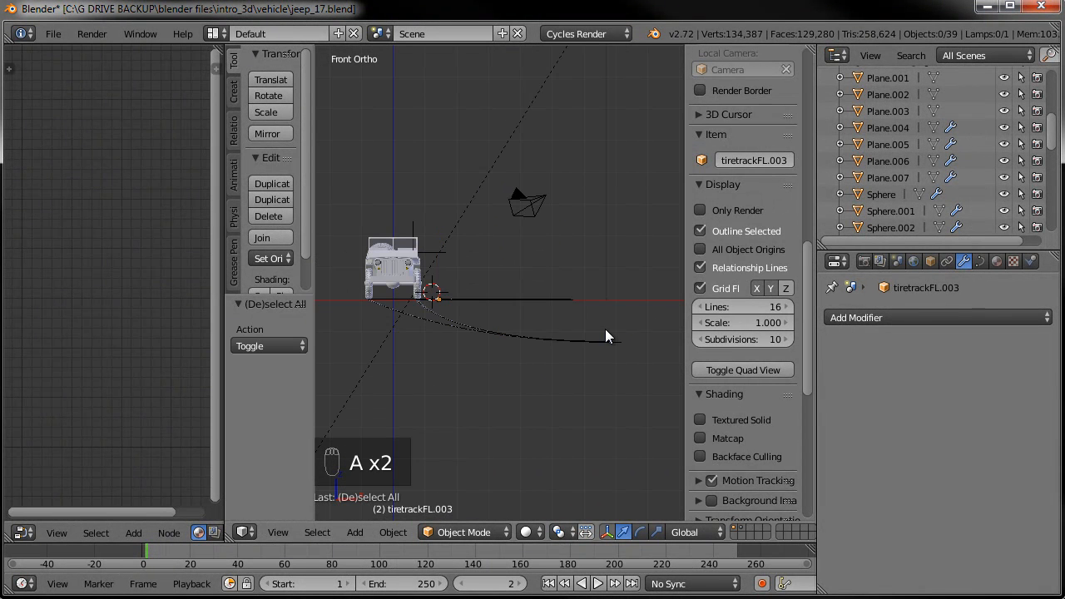
pyautogui.press('b')
pyautogui.rightClick(533, 336)
pyautogui.rightClick(557, 340)
pyautogui.press('Tab')
# Try to raise only the end control point of tiretrackFL.003 along Z, and undo the attempt.
pyautogui.press('g')
pyautogui.click(614, 340)
pyautogui.press('a')
pyautogui.press('b')
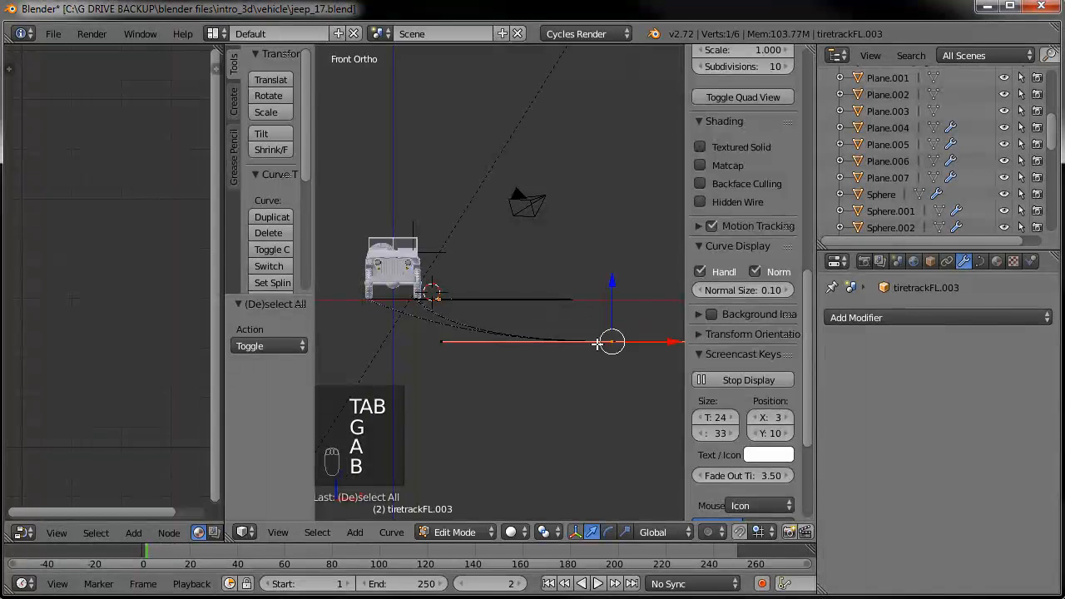
pyautogui.moveTo(614, 339); pyautogui.dragTo(614, 256)
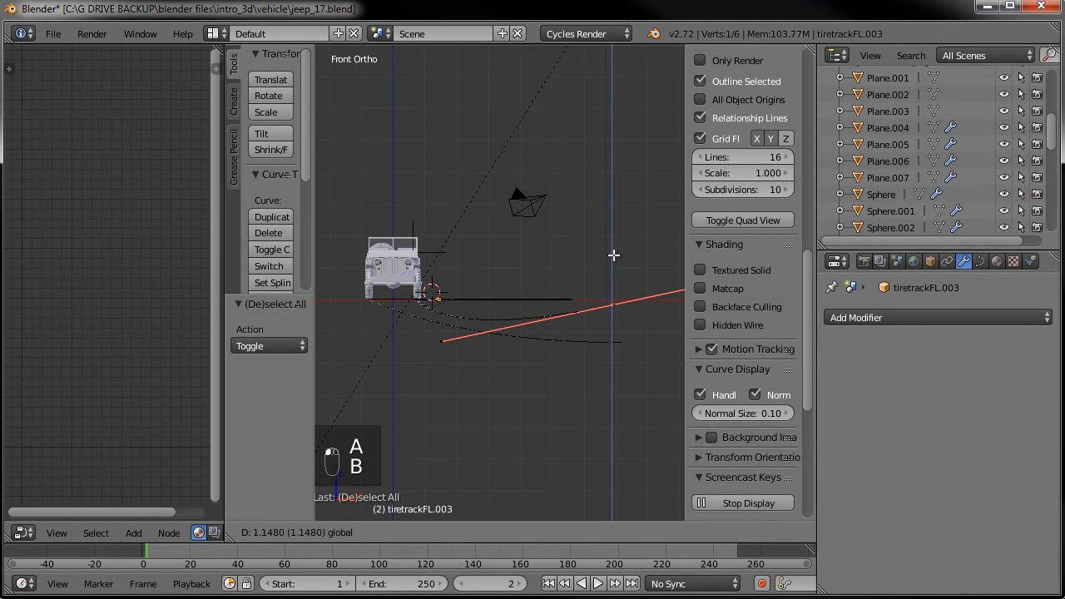
pyautogui.hotkey('ctrl', 'z')
pyautogui.hotkey('ctrl', 'z')
pyautogui.hotkey('ctrl', 'z')
# Flatten all points of tiretrackFL.003 by scaling to 0 along Z, and raise them about 0.678 to ground level.
pyautogui.press('a')
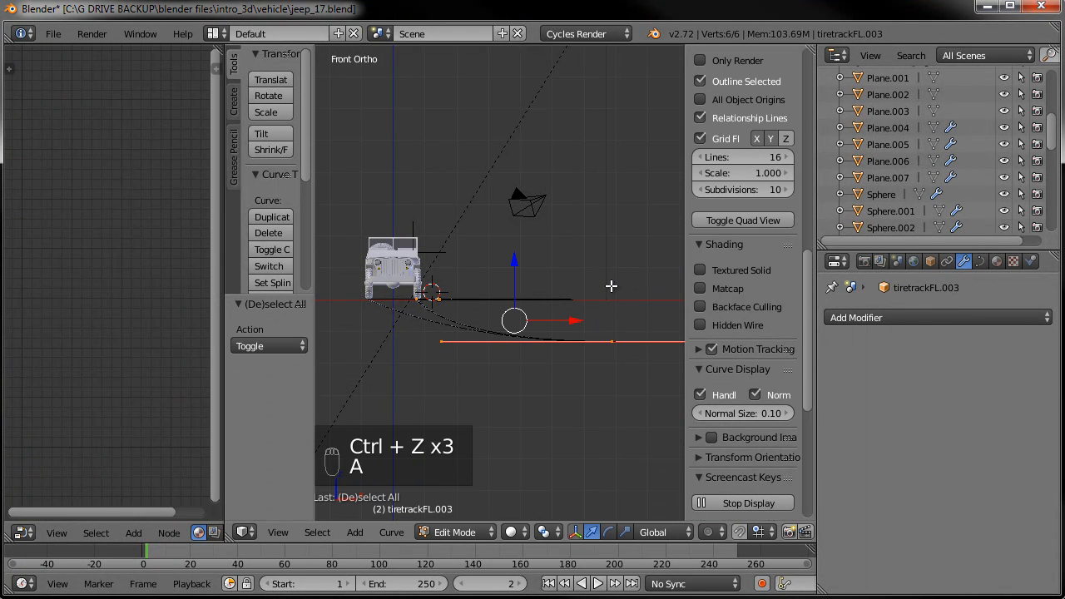
pyautogui.press('s')
pyautogui.press('0')
pyautogui.press('Return')
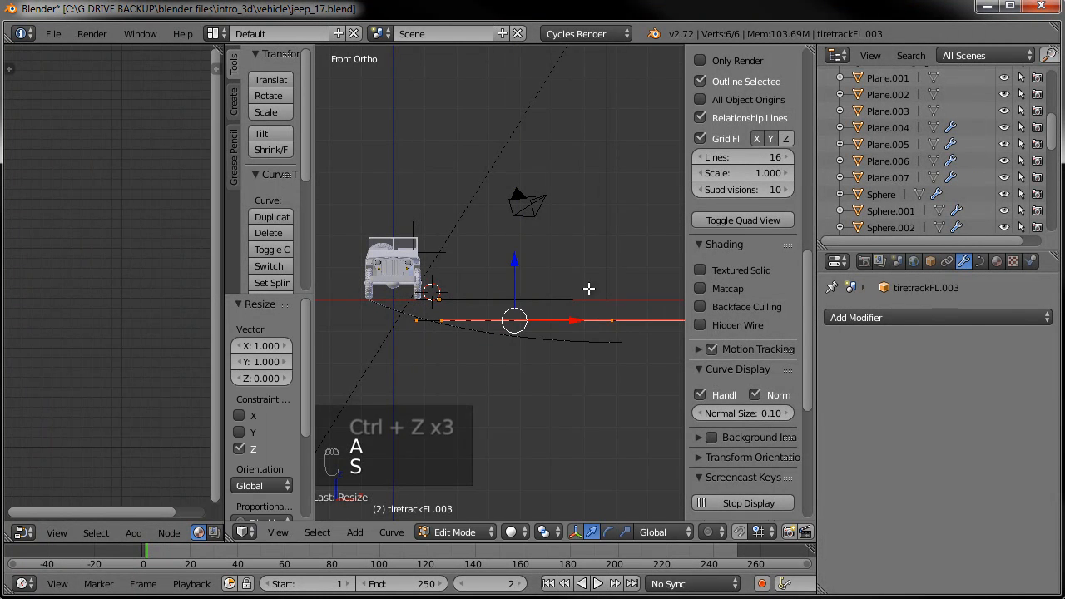
pyautogui.moveTo(514, 258); pyautogui.dragTo(508, 236)
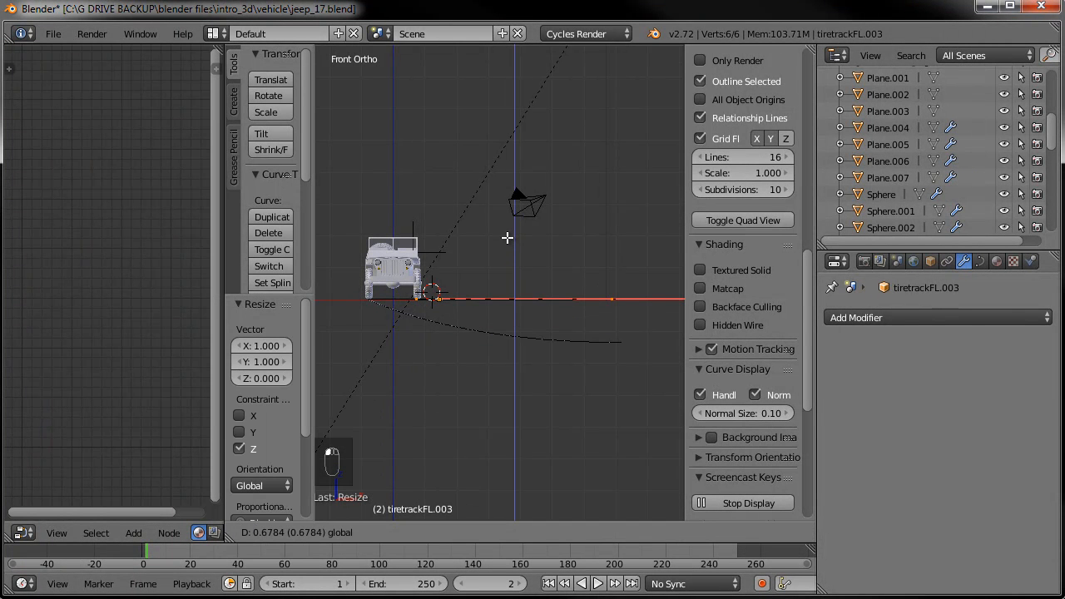
pyautogui.press('Tab')
# Flatten the tiretrackFL.002 curve in Edit Mode by scaling all its points to 0 along Z.
pyautogui.rightClick(602, 344)
pyautogui.press('Tab')
pyautogui.press('a')
pyautogui.press('a')
pyautogui.press('a')
pyautogui.press('a')
pyautogui.press('a')
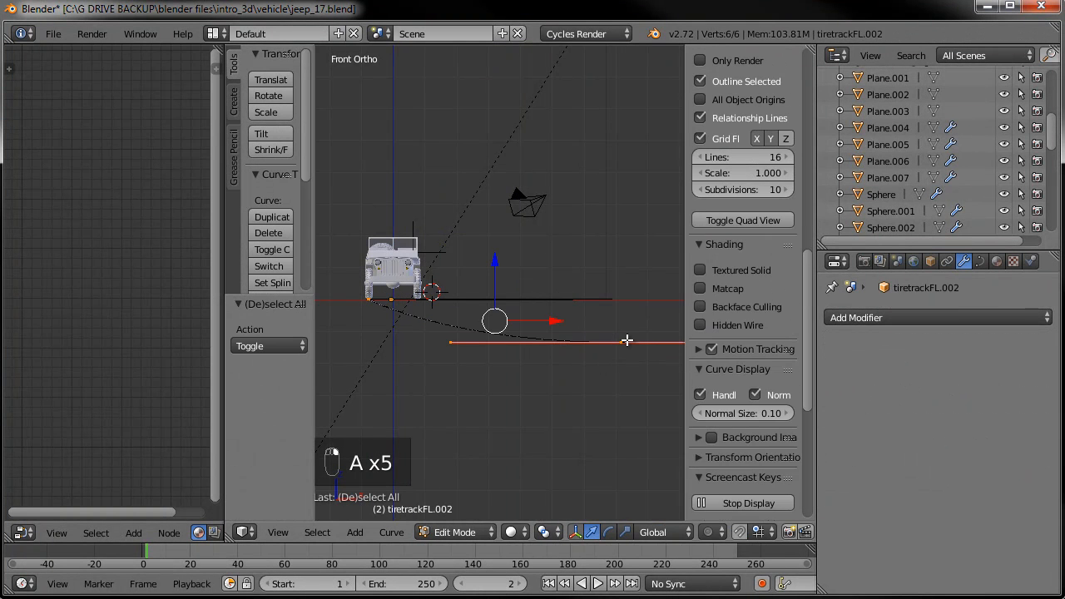
pyautogui.press('a')
pyautogui.press('a')
pyautogui.press('a')
pyautogui.press('s')
pyautogui.press('z')
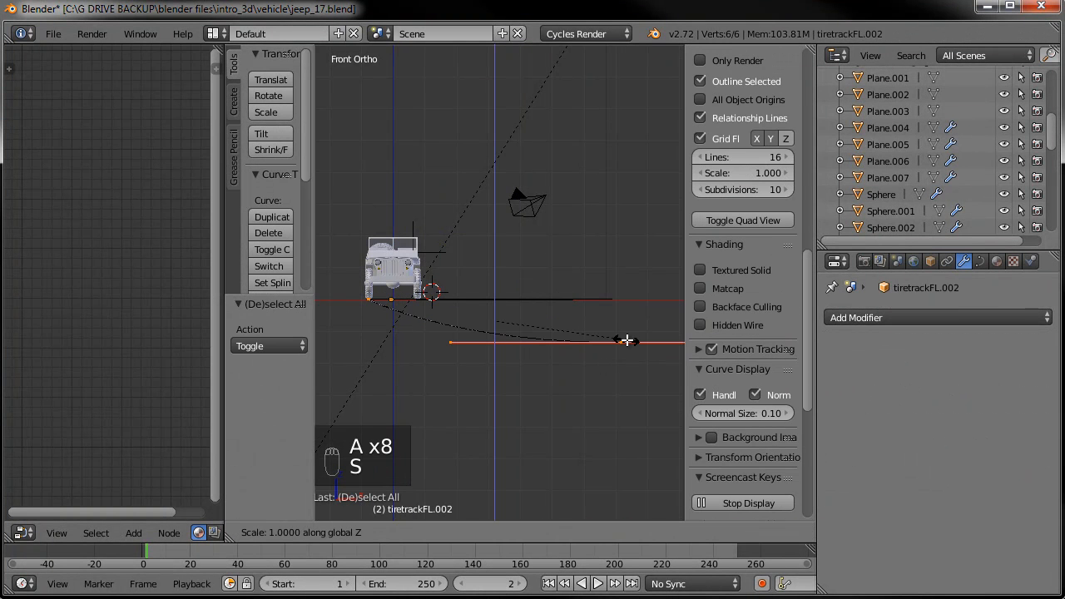
pyautogui.press('Return')
# Raise the flattened points of tiretrackFL.002 about 0.678 along Z to ground level, and return to Object Mode.
pyautogui.press('g')
pyautogui.press('z')
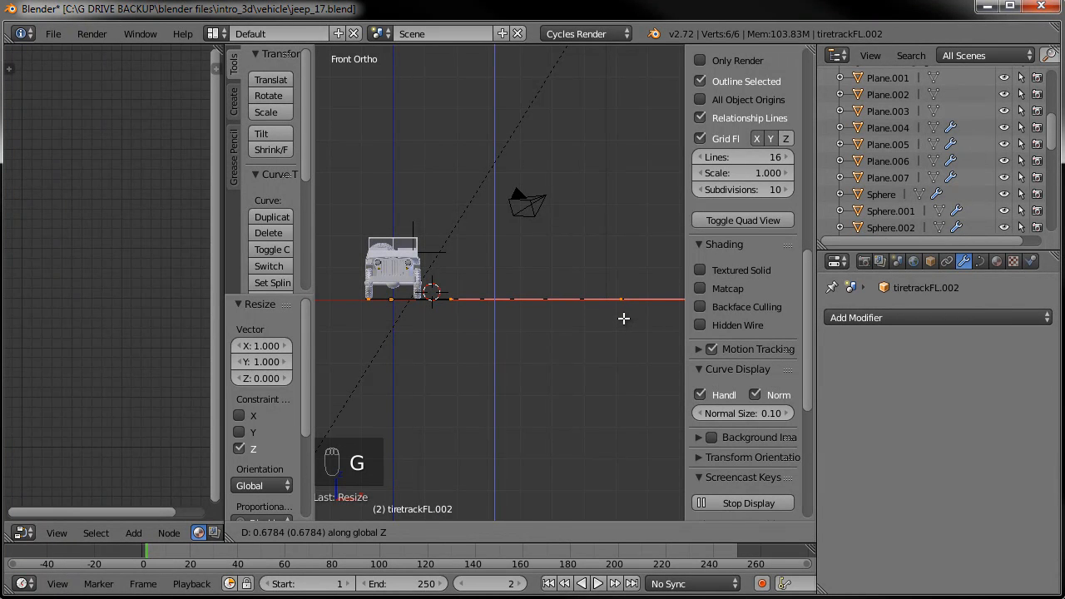
pyautogui.click(624, 318)
pyautogui.press('Tab')
# Apply the Array and Curve modifiers on the original track object Plane.
pyautogui.moveTo(581, 336); pyautogui.dragTo(533, 316, button='middle')
pyautogui.press('a')
pyautogui.press('a')
pyautogui.rightClick(483, 345)
pyautogui.scroll(4, 483, 343)
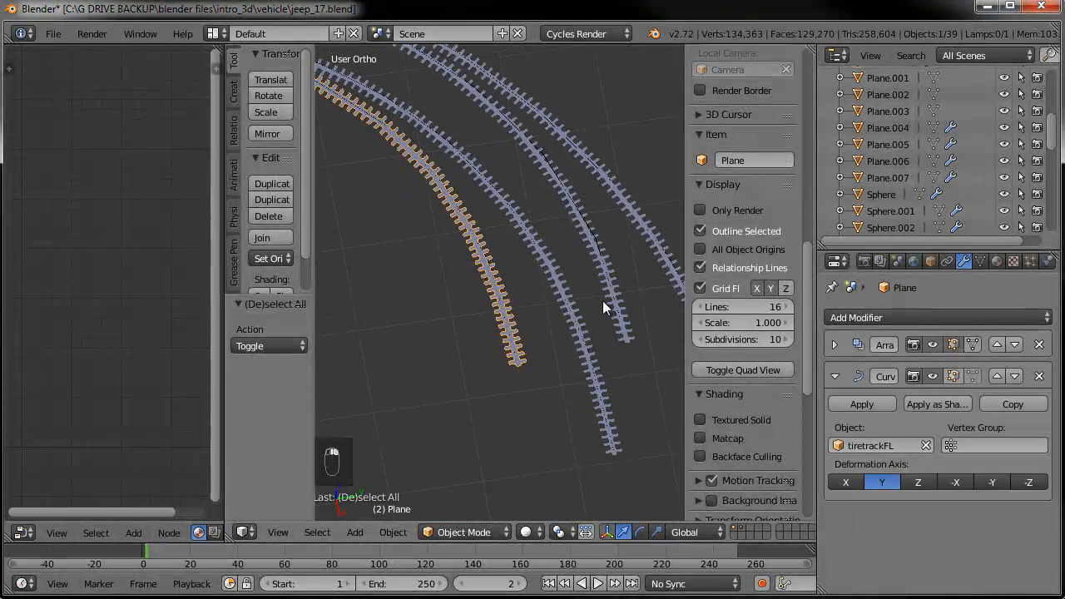
pyautogui.click(835, 344)
pyautogui.click(858, 370)
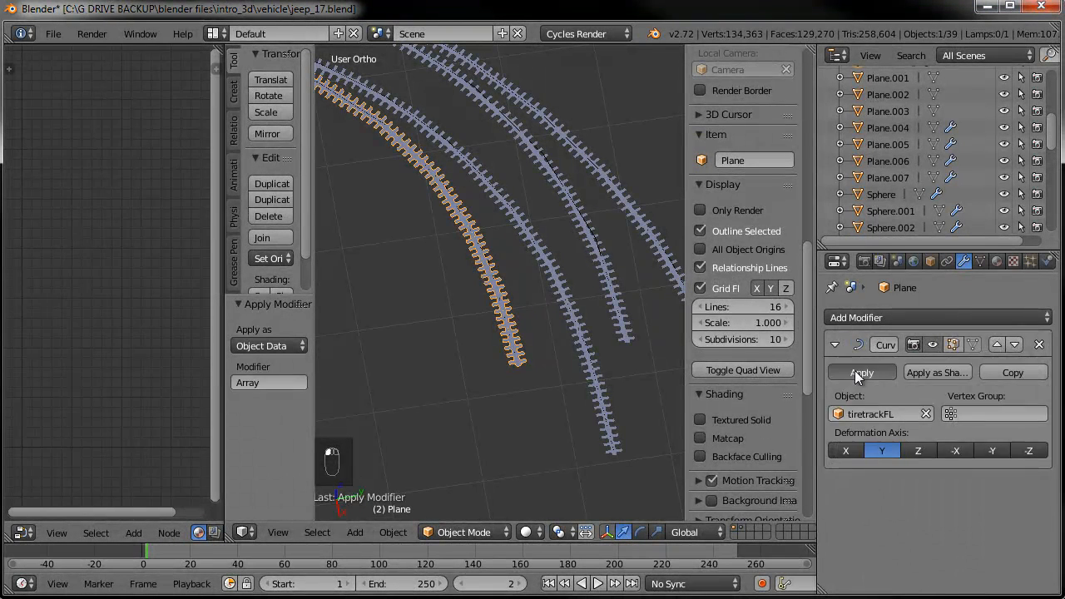
pyautogui.click(854, 370)
# Apply the Array and Curve modifiers on the track Plane.007.
pyautogui.rightClick(572, 294)
pyautogui.click(836, 345)
pyautogui.click(841, 372)
pyautogui.click(857, 372)
# Apply the Array and Curve modifiers on the track Plane.004.
pyautogui.rightClick(646, 311)
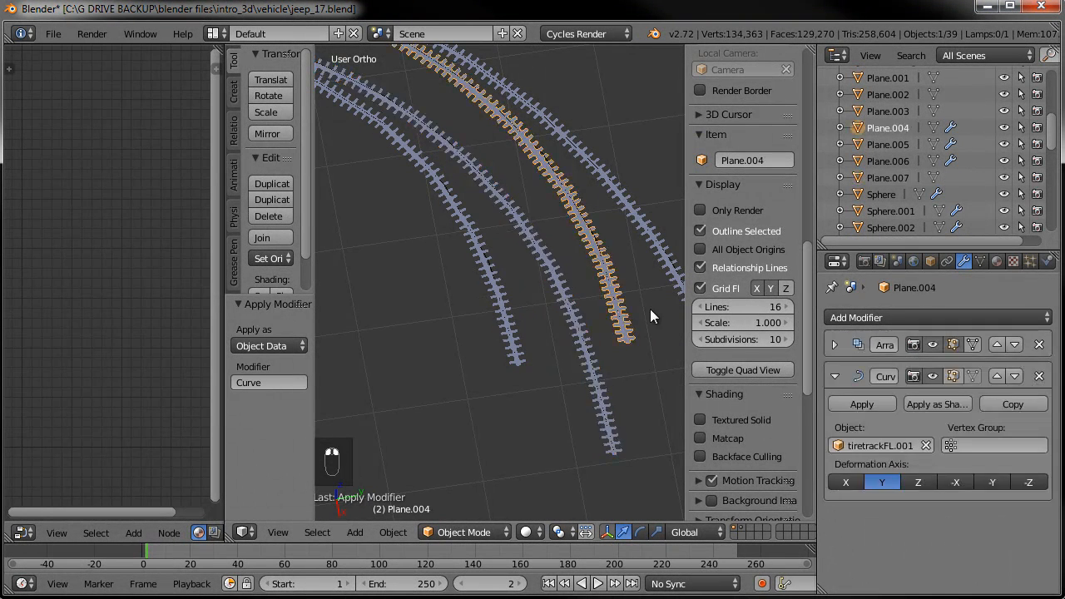
pyautogui.click(835, 345)
pyautogui.click(861, 369)
pyautogui.click(866, 372)
# Apply the Array and Curve modifiers on the track Plane.006.
pyautogui.rightClick(654, 259)
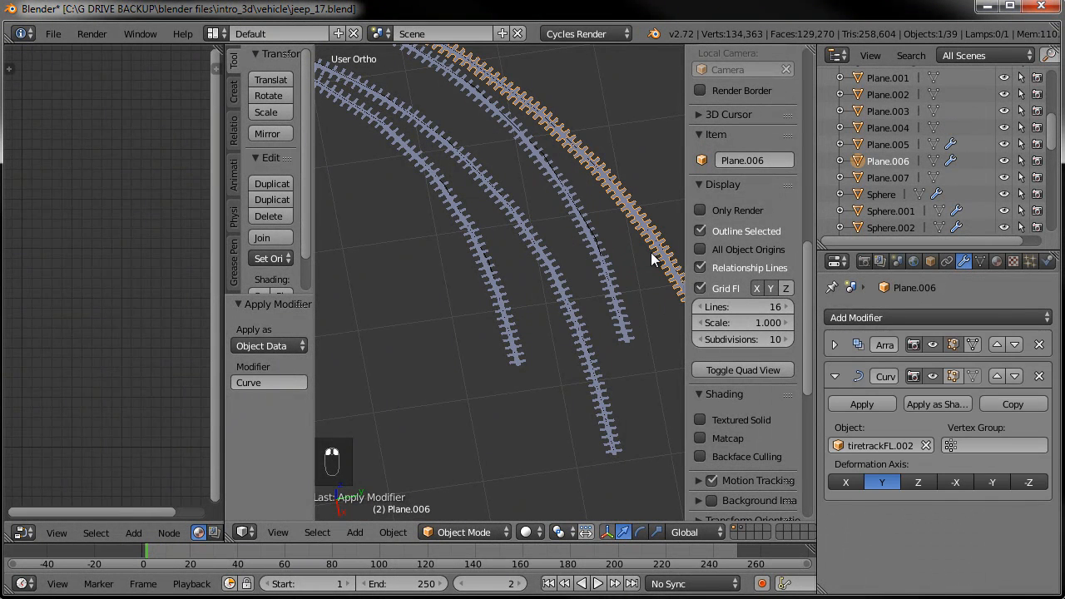
pyautogui.click(836, 347)
pyautogui.click(862, 369)
pyautogui.click(862, 371)
# Join all four tire track meshes into a single object with Plane as the active one, and clear the selection.
pyautogui.moveTo(633, 332); pyautogui.dragTo(575, 286, button='middle')
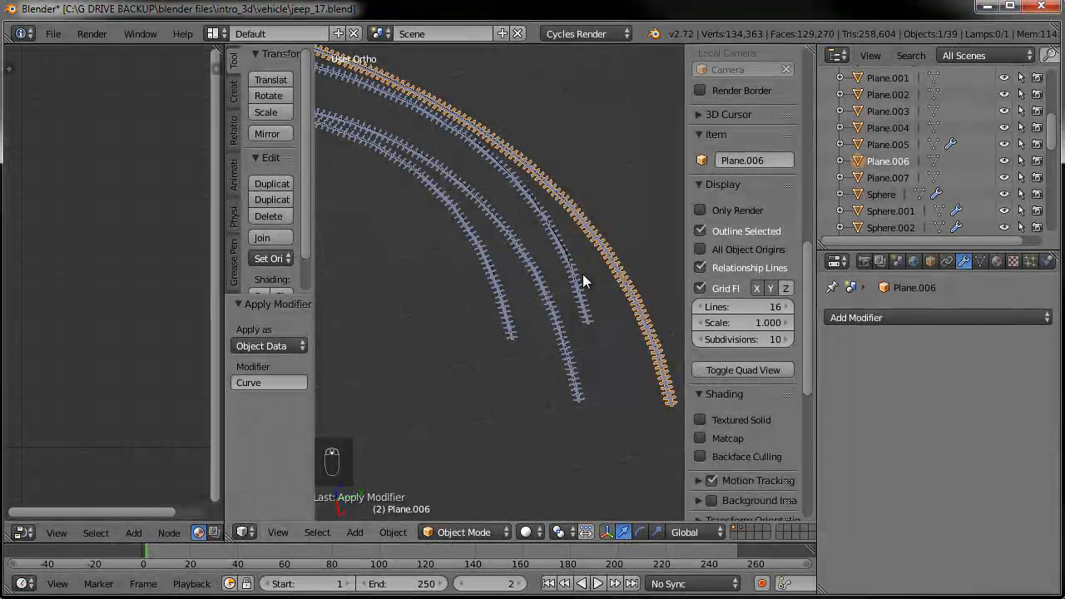
pyautogui.keyDown('shift'); pyautogui.rightClick(588, 289); pyautogui.keyUp('shift')
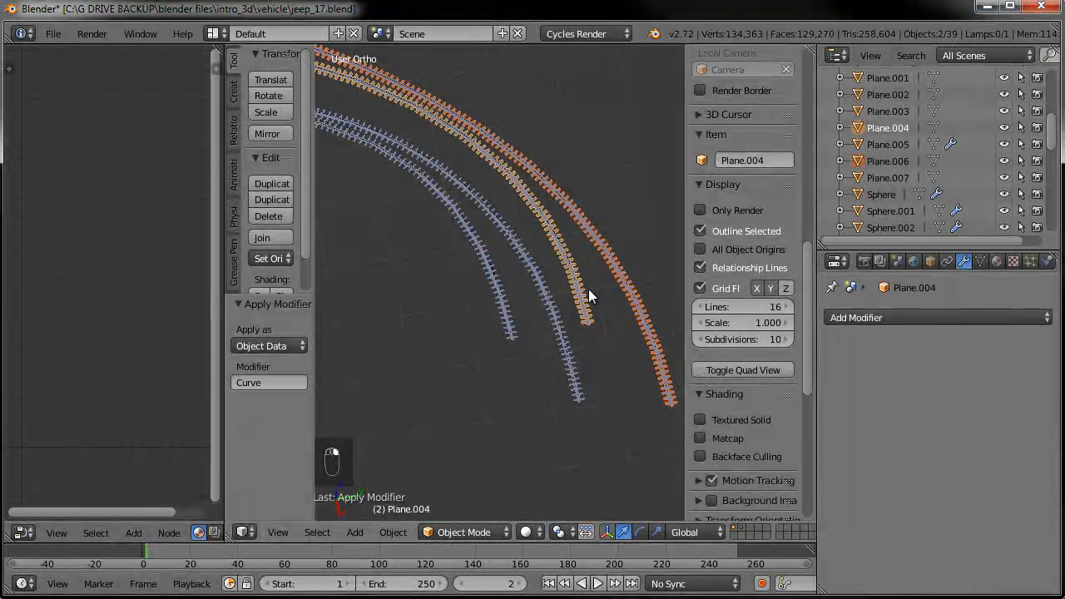
pyautogui.keyDown('shift'); pyautogui.rightClick(578, 354); pyautogui.keyUp('shift')
pyautogui.keyDown('shift'); pyautogui.rightClick(521, 324); pyautogui.keyUp('shift')
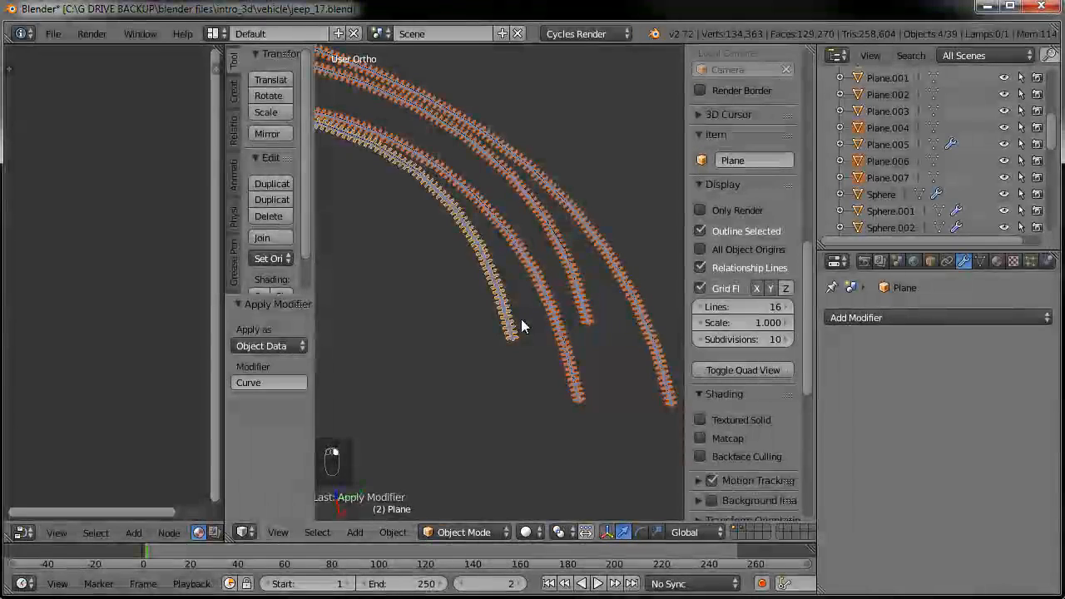
pyautogui.hotkey('ctrl', 'j')
pyautogui.press('a')
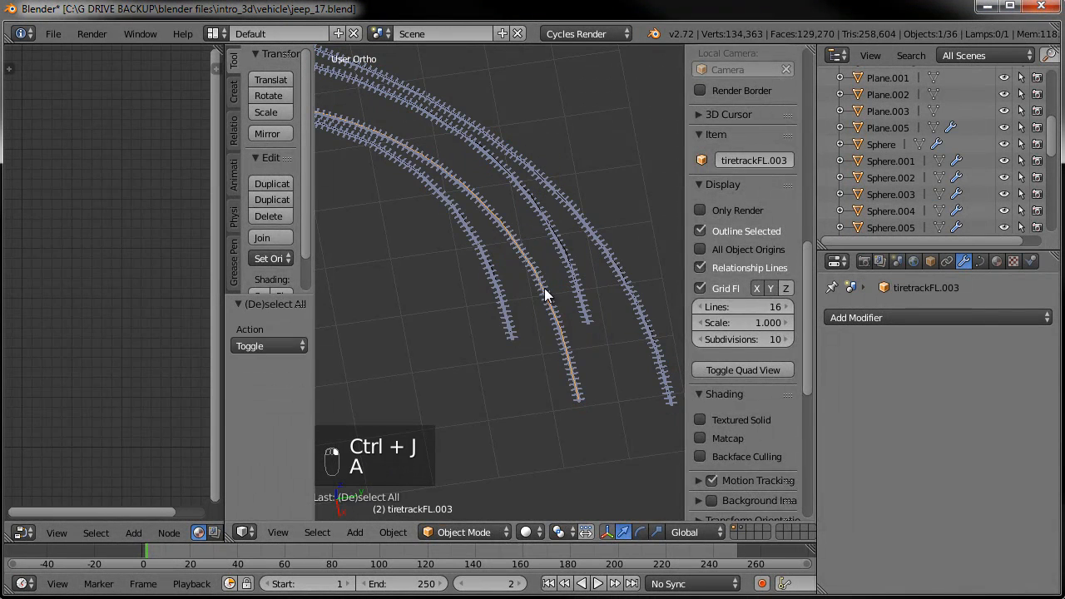
# Delete the four guide curves that run under the joined tire tracks.
pyautogui.press('Tab')
pyautogui.press('Tab')
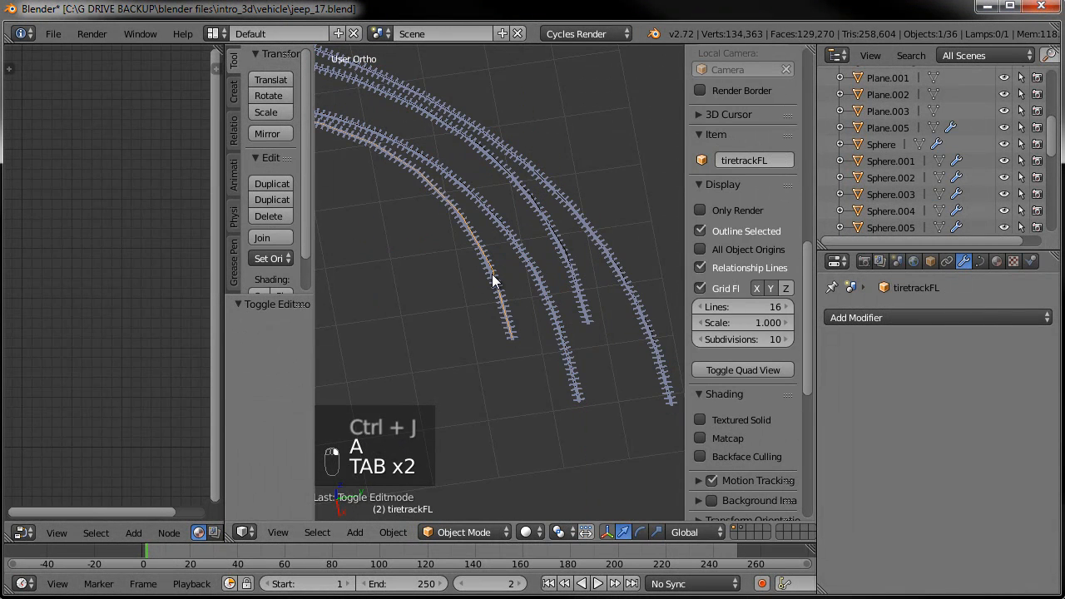
pyautogui.press('Delete')
pyautogui.rightClick(519, 254)
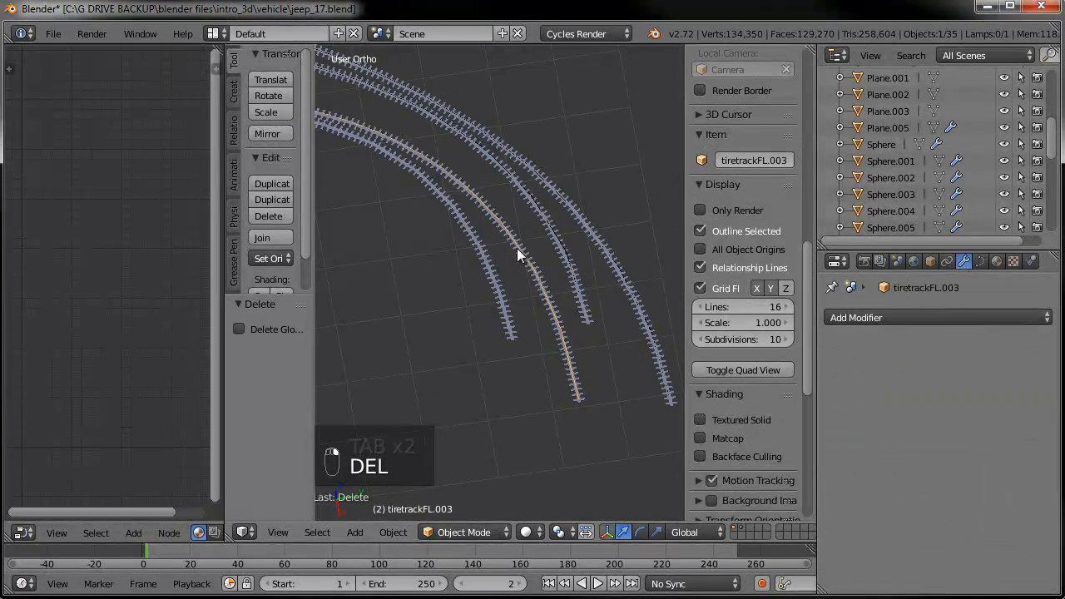
pyautogui.press('Delete')
pyautogui.click(523, 246)
pyautogui.rightClick(550, 226)
pyautogui.press('Delete')
pyautogui.click(553, 225)
pyautogui.rightClick(578, 211)
pyautogui.press('Delete')
pyautogui.click(578, 212)
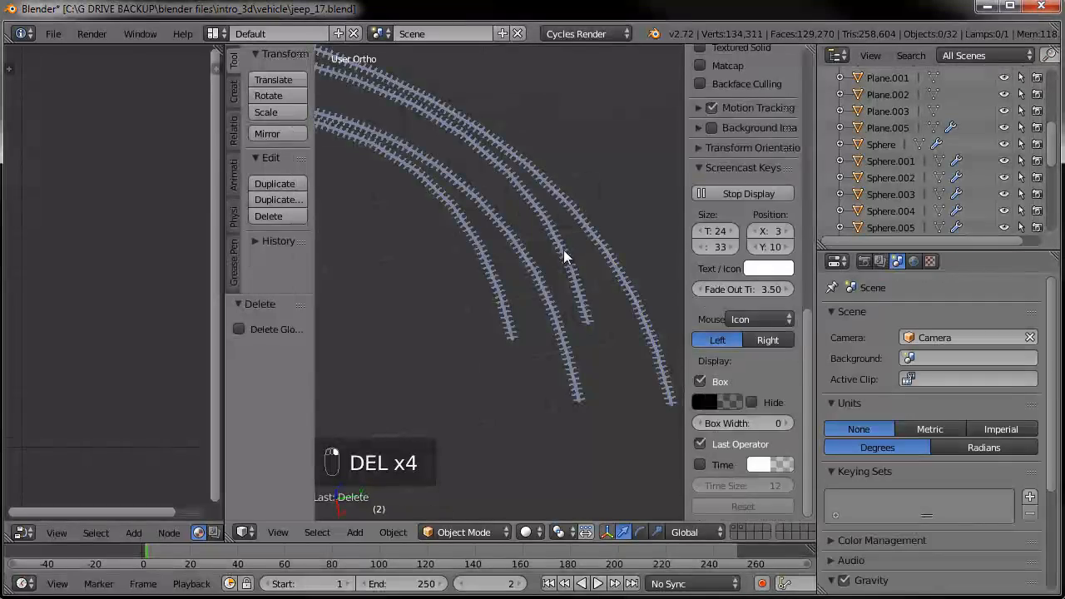
# Inspect the joined tire track mesh in Edit Mode and check how the tracks sit behind the jeep.
pyautogui.rightClick(558, 250)
pyautogui.press('Tab')
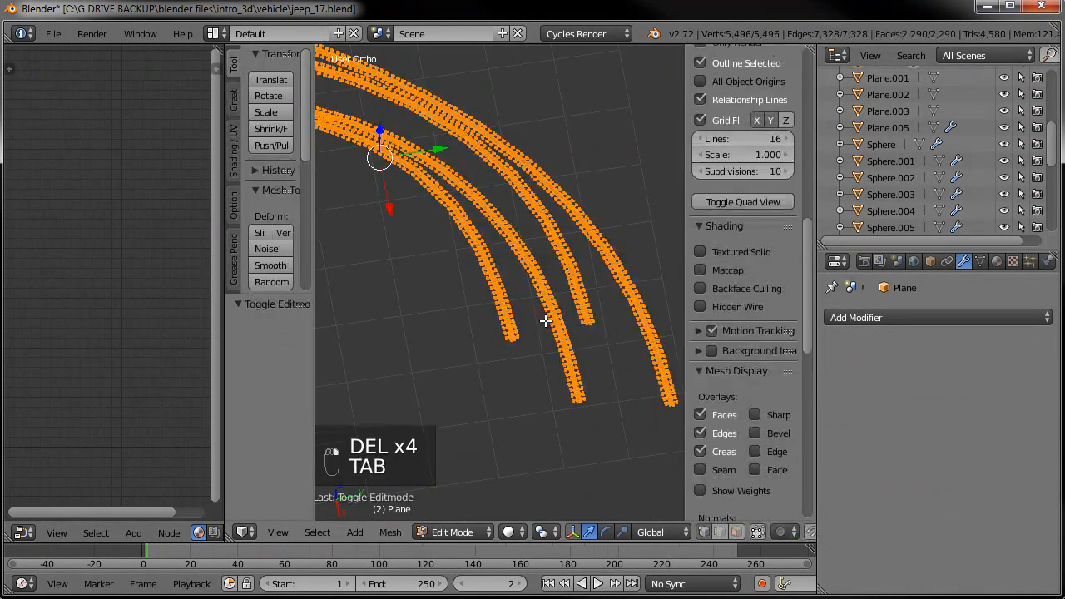
pyautogui.press('Tab')
pyautogui.scroll(-4, 507, 350)
pyautogui.moveTo(504, 375); pyautogui.dragTo(465, 318, button='middle')
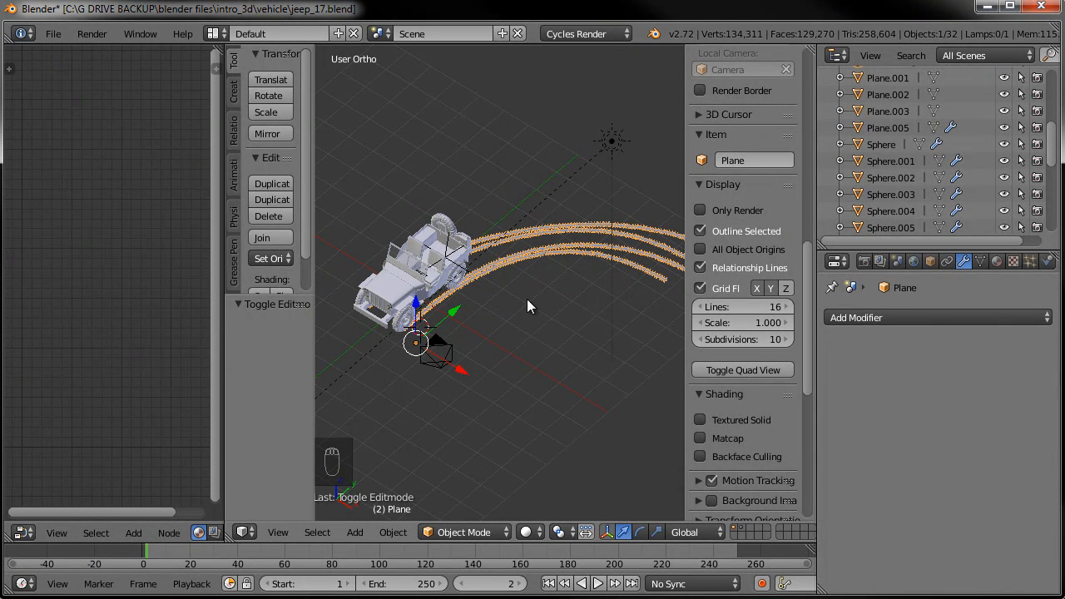
pyautogui.keyDown('shift'); pyautogui.moveTo(527, 307); pyautogui.dragTo(542, 288, button='middle'); pyautogui.keyUp('shift')
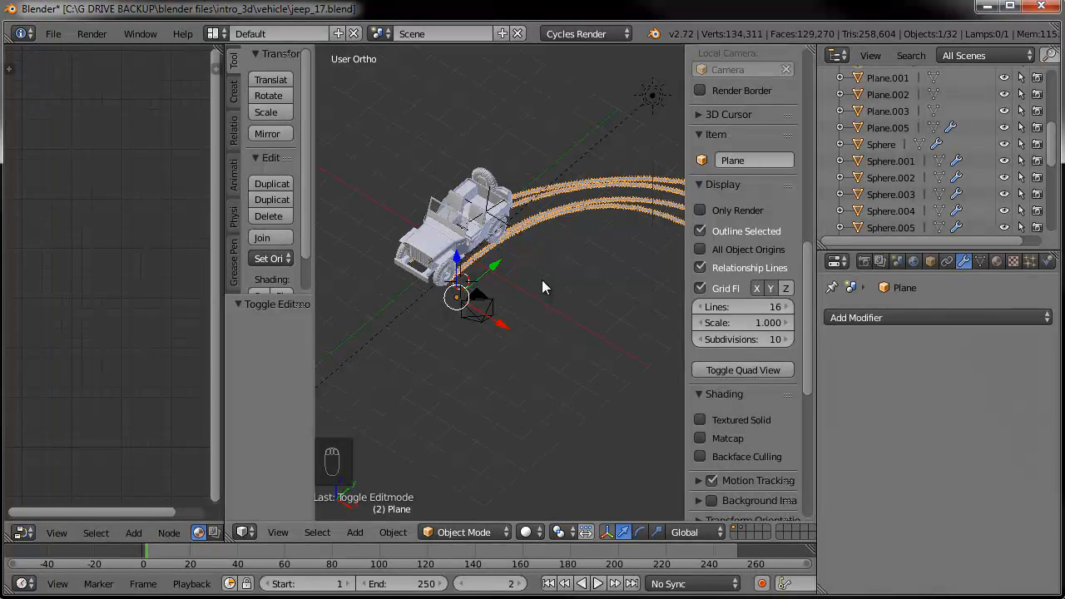
# Add an ico sphere and move it about 2.7 units along X, beside the jeep.
pyautogui.press('KP_7')
pyautogui.keyDown('shift'); pyautogui.moveTo(500, 168); pyautogui.dragTo(411, 191, button='middle'); pyautogui.keyUp('shift')
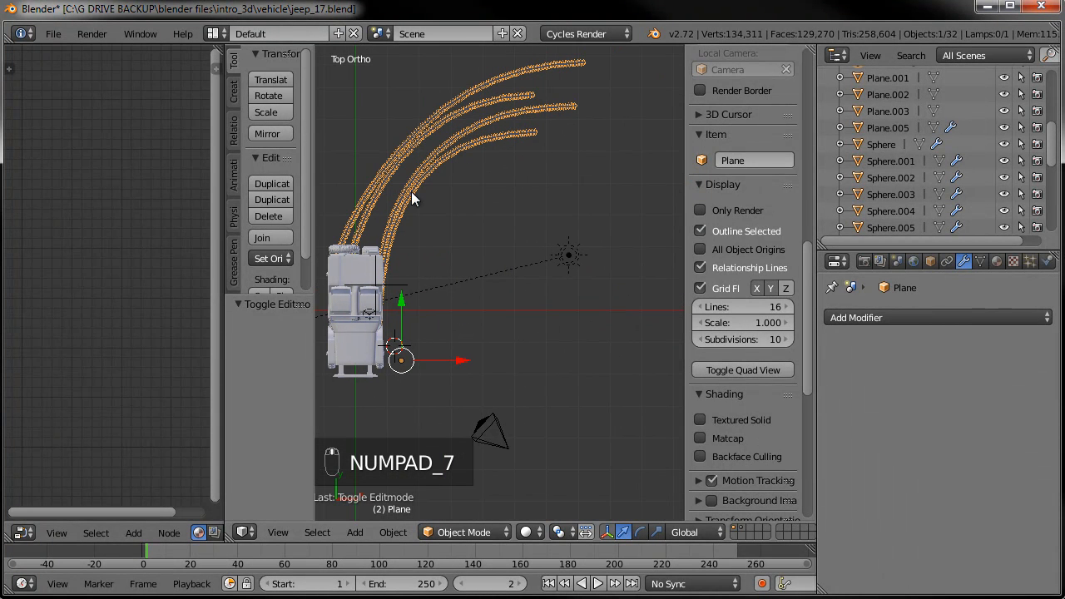
pyautogui.hotkey('shift', 'a')
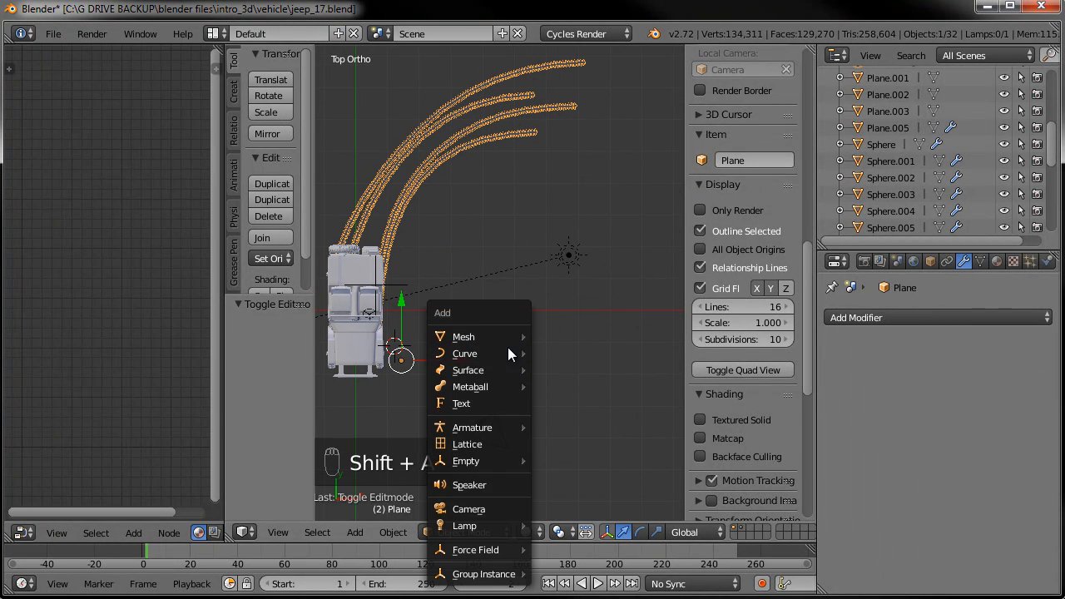
pyautogui.moveTo(495, 337)
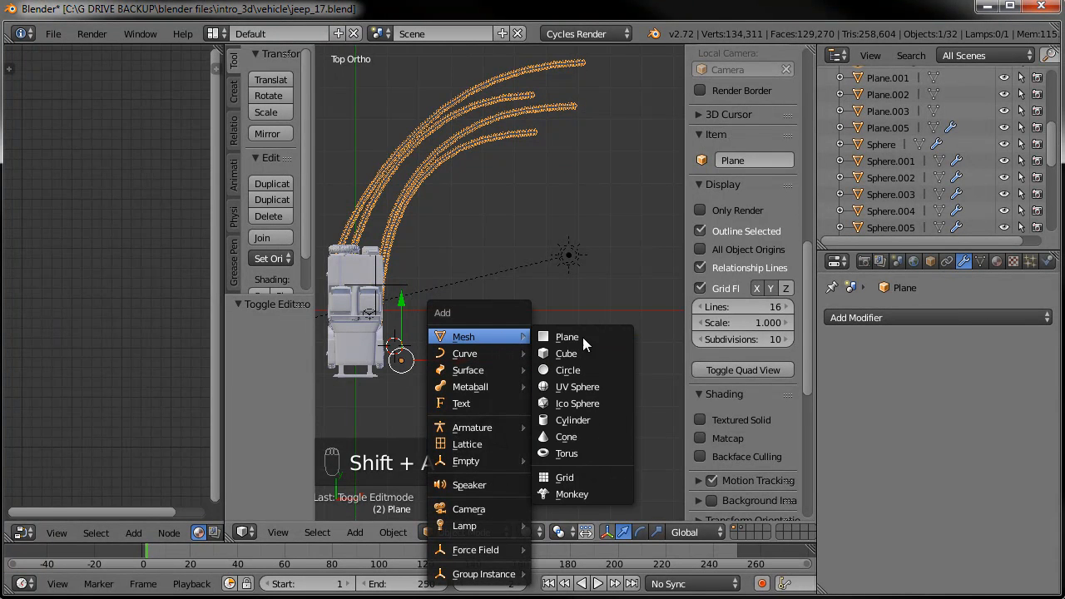
pyautogui.click(577, 402)
pyautogui.scroll(2, 562, 359)
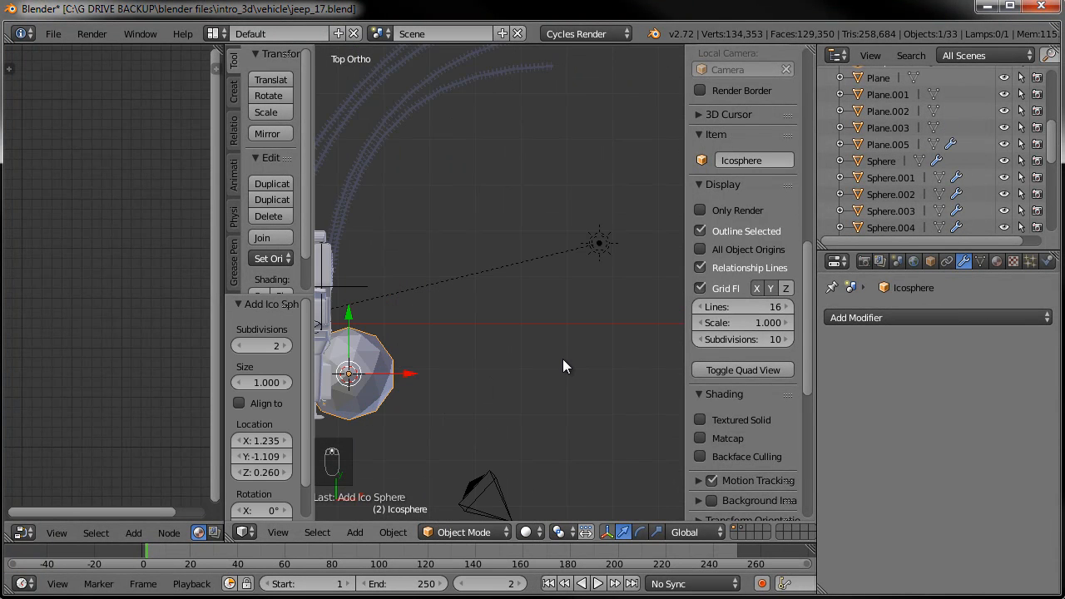
pyautogui.press('g')
pyautogui.press('x')
pyautogui.click(587, 343)
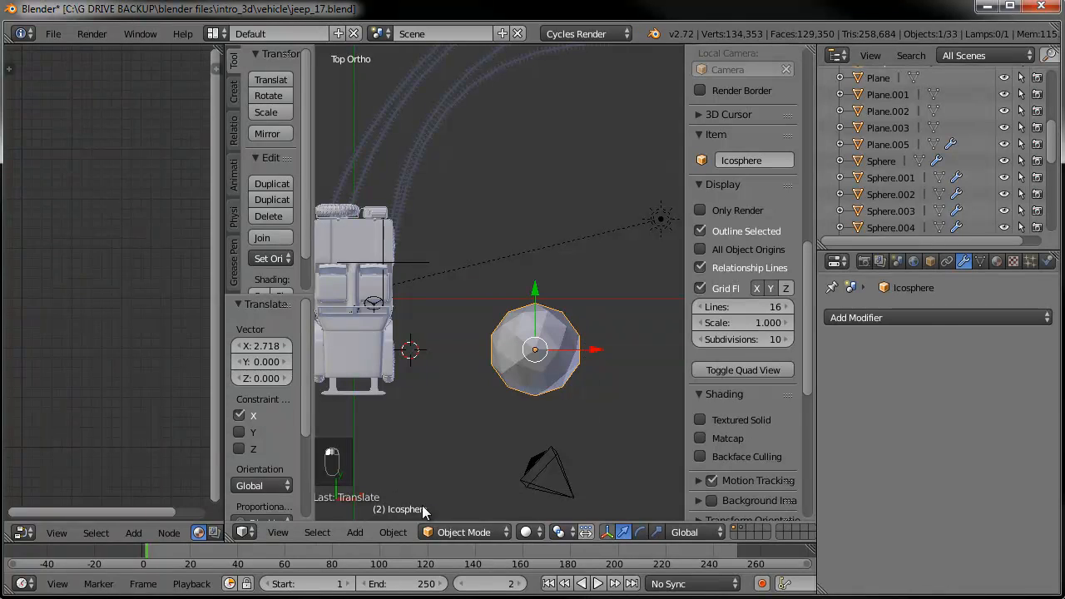
# Switch the ico sphere to Sculpt Mode and choose the Grab brush.
pyautogui.click(455, 533)
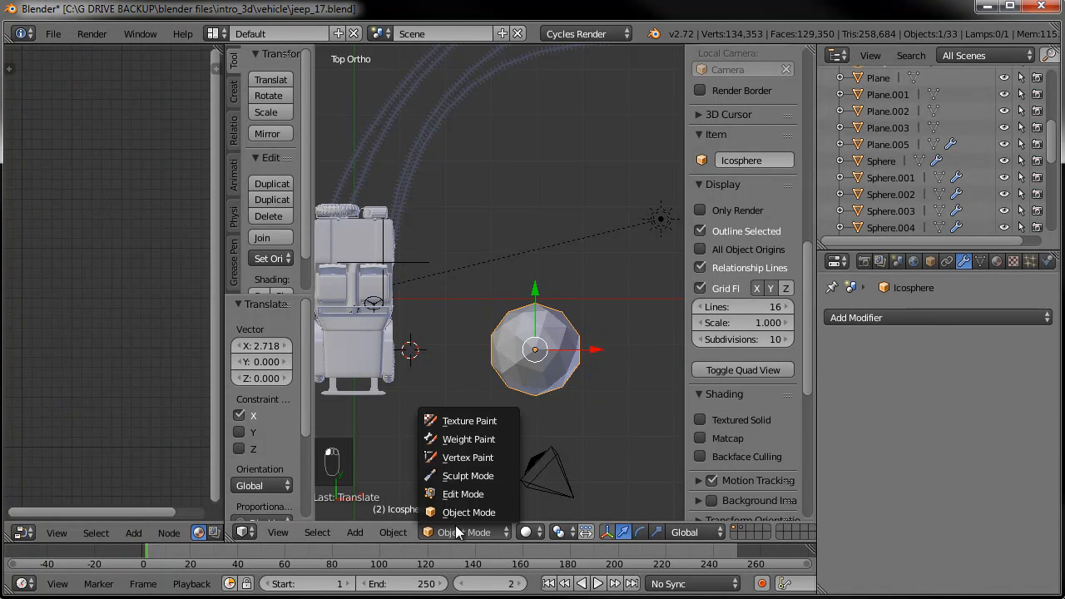
pyautogui.click(469, 477)
pyautogui.click(275, 122)
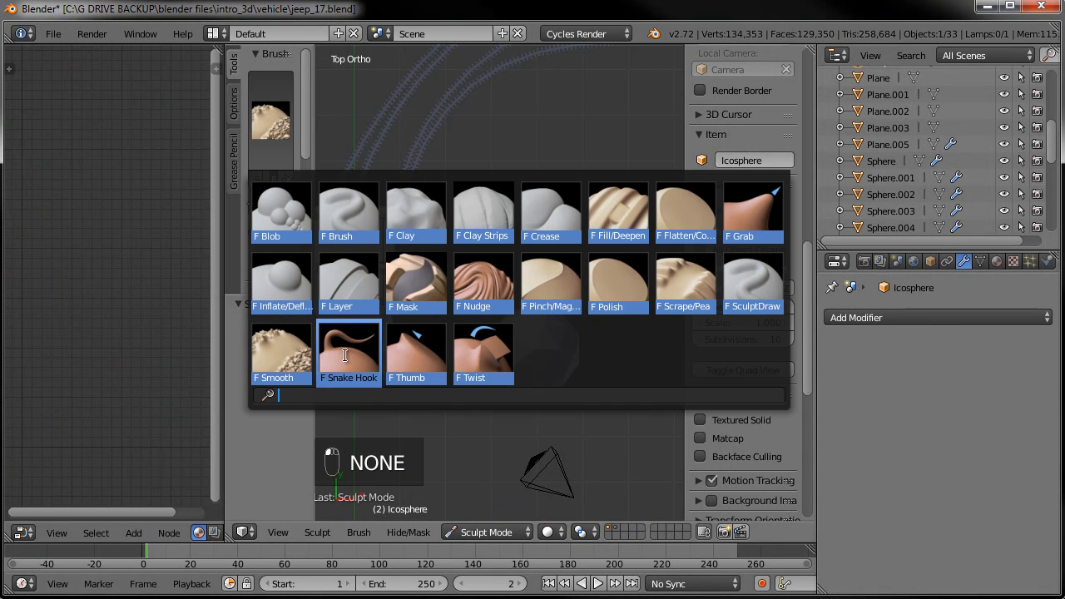
pyautogui.click(753, 215)
# Pull the ico sphere's top and underside into a flattened, irregular rock with the Grab brush, and return to Object Mode.
pyautogui.moveTo(560, 312); pyautogui.dragTo(583, 383)
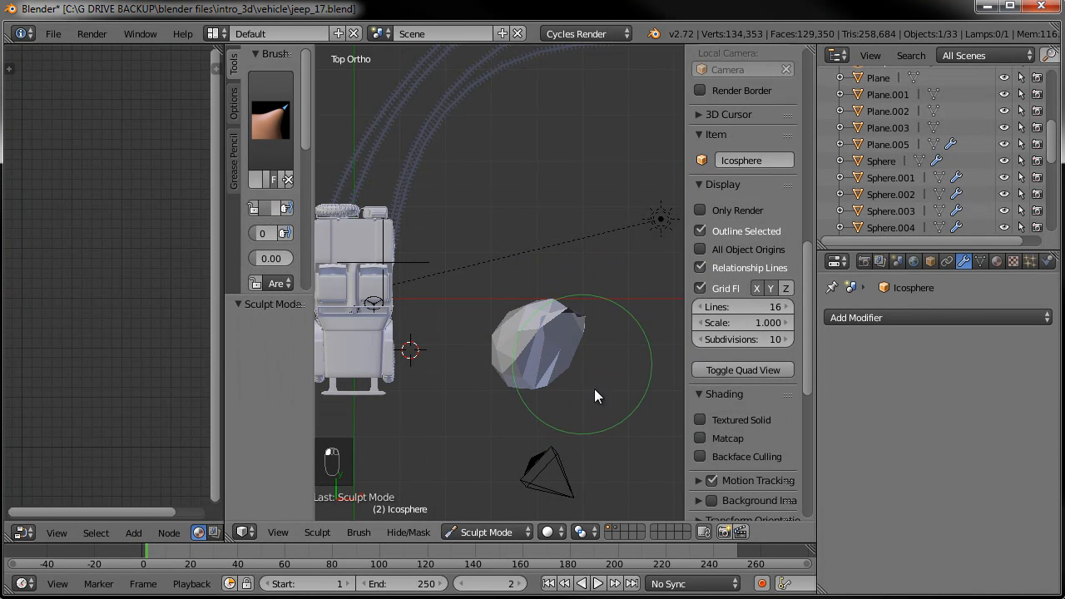
pyautogui.hotkey('ctrl', 'z')
pyautogui.moveTo(604, 438); pyautogui.dragTo(482, 312, button='middle')
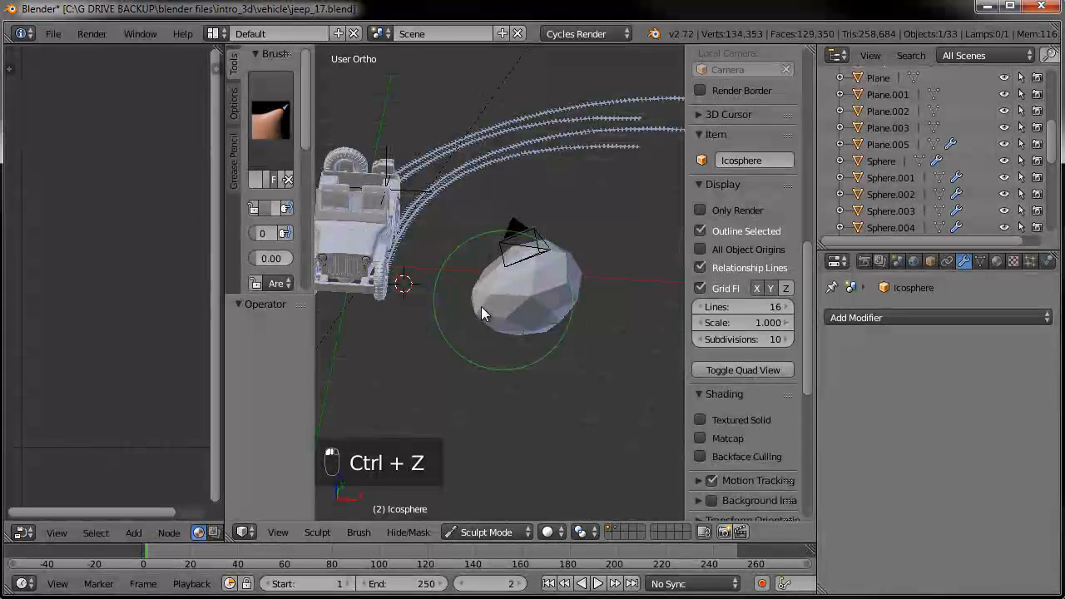
pyautogui.moveTo(539, 349)
pyautogui.mouseDown(button='middle')
pyautogui.moveTo(626, 308)
pyautogui.moveTo(624, 291)
pyautogui.mouseUp(button='middle')
pyautogui.moveTo(551, 296); pyautogui.dragTo(551, 277)
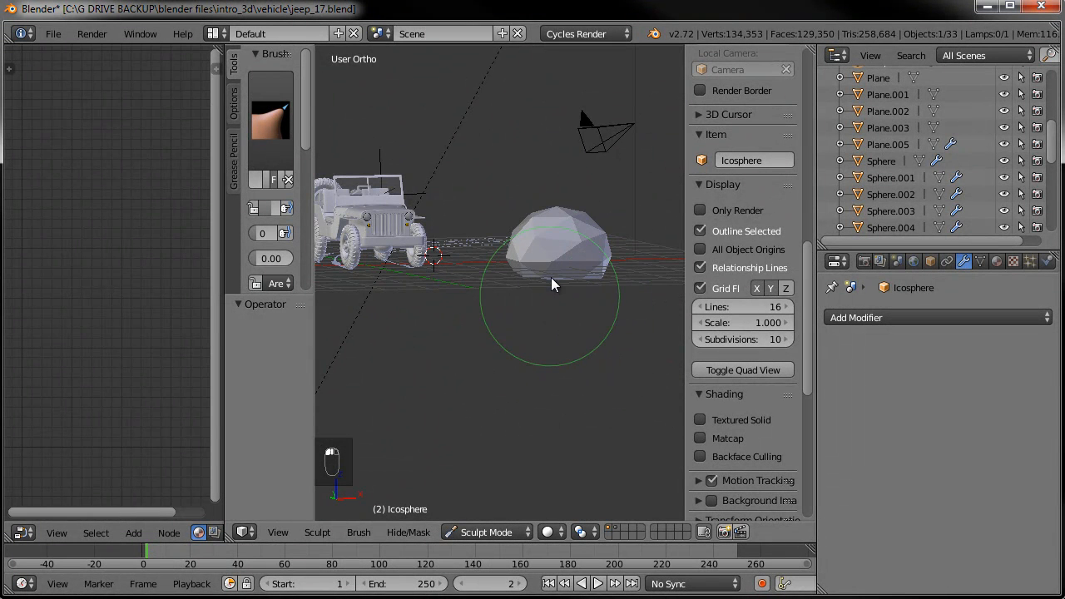
pyautogui.moveTo(550, 210); pyautogui.dragTo(549, 225)
pyautogui.moveTo(586, 230); pyautogui.dragTo(462, 243, button='middle')
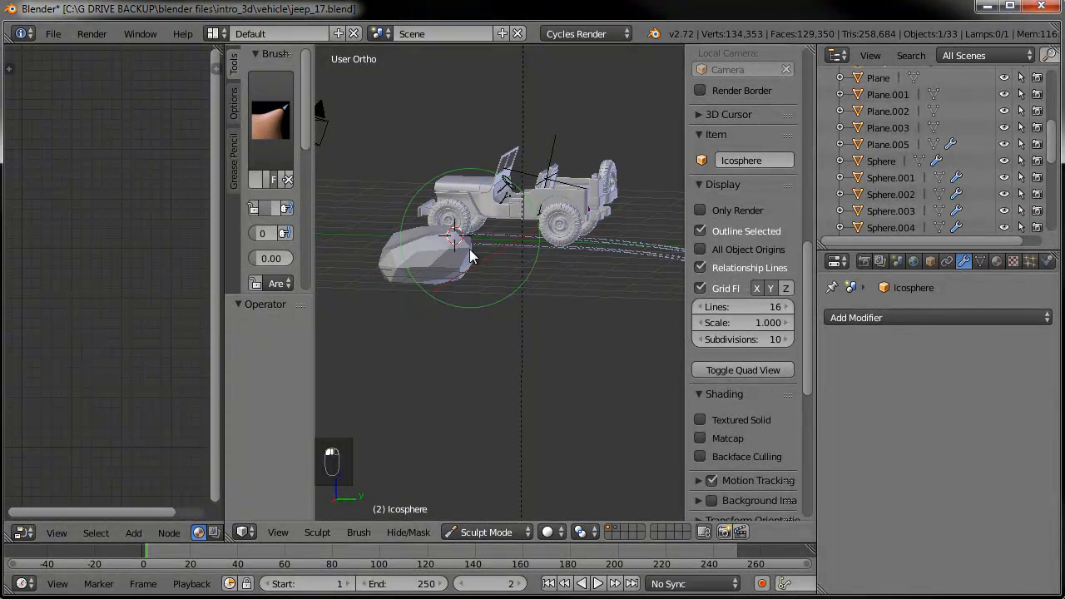
pyautogui.moveTo(533, 272); pyautogui.dragTo(453, 328, button='middle')
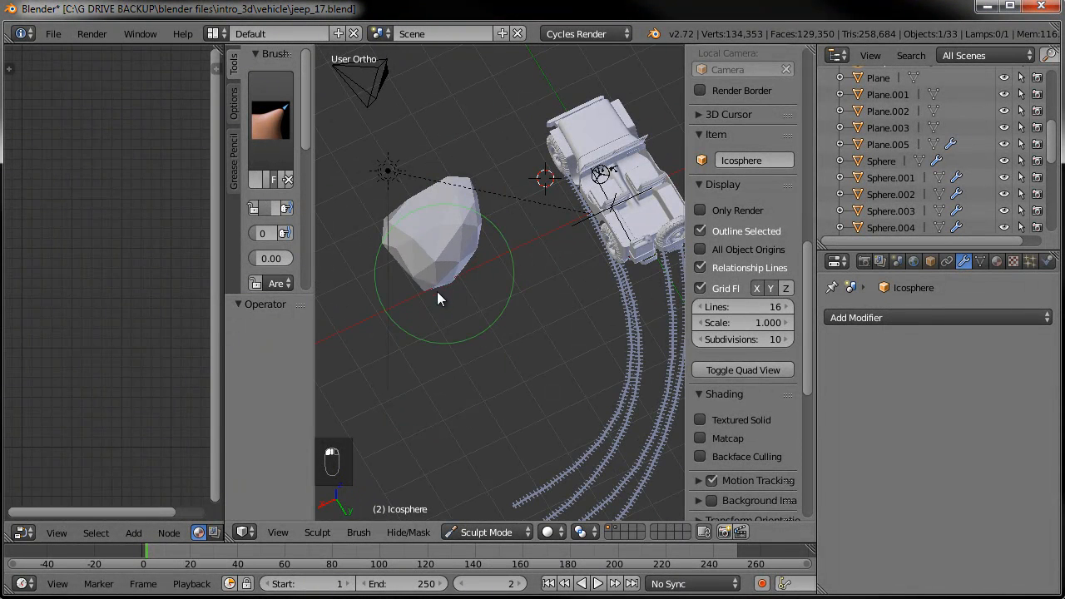
pyautogui.moveTo(467, 364); pyautogui.dragTo(550, 447, button='middle')
pyautogui.click(483, 532)
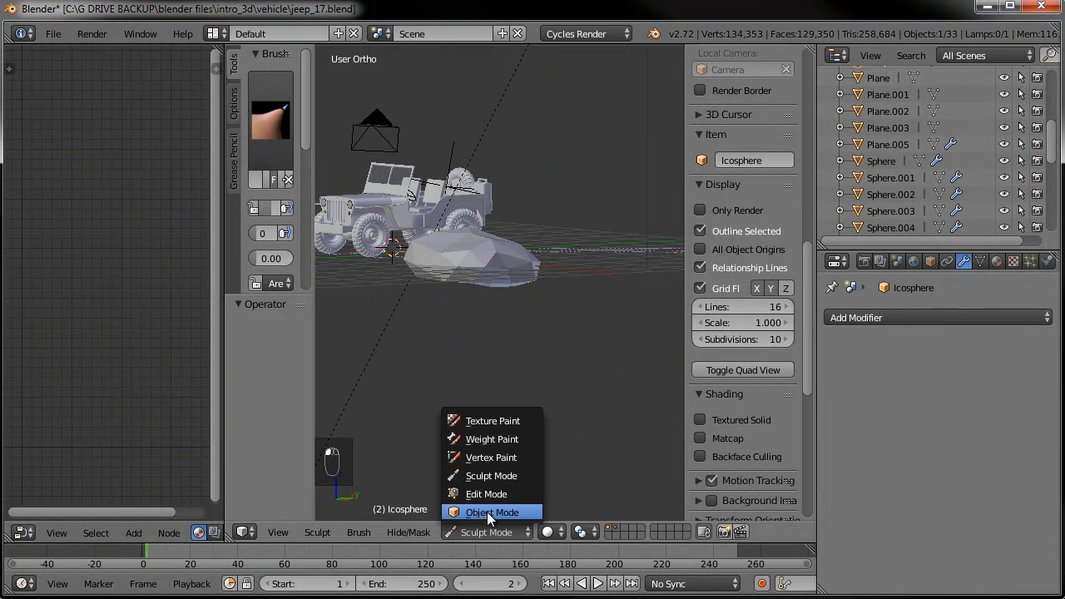
pyautogui.click(496, 512)
pyautogui.moveTo(450, 374); pyautogui.dragTo(485, 477, button='middle')
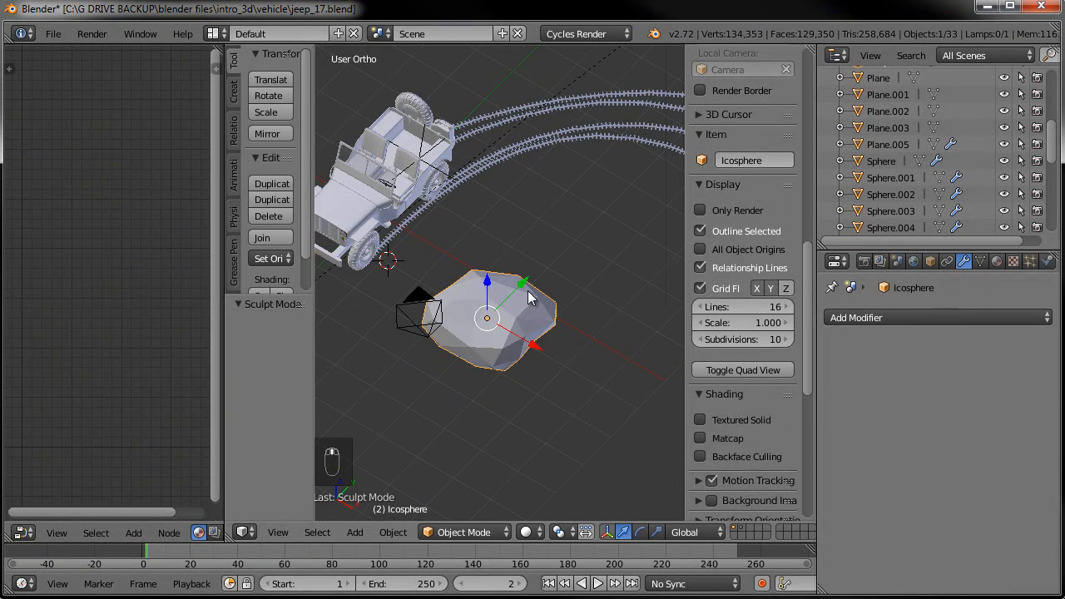
# Duplicate the rock and place the copy about 0.54 units along X and 2.77 along Y from the original.
pyautogui.press('KP_7')
pyautogui.hotkey('shift', 'd')
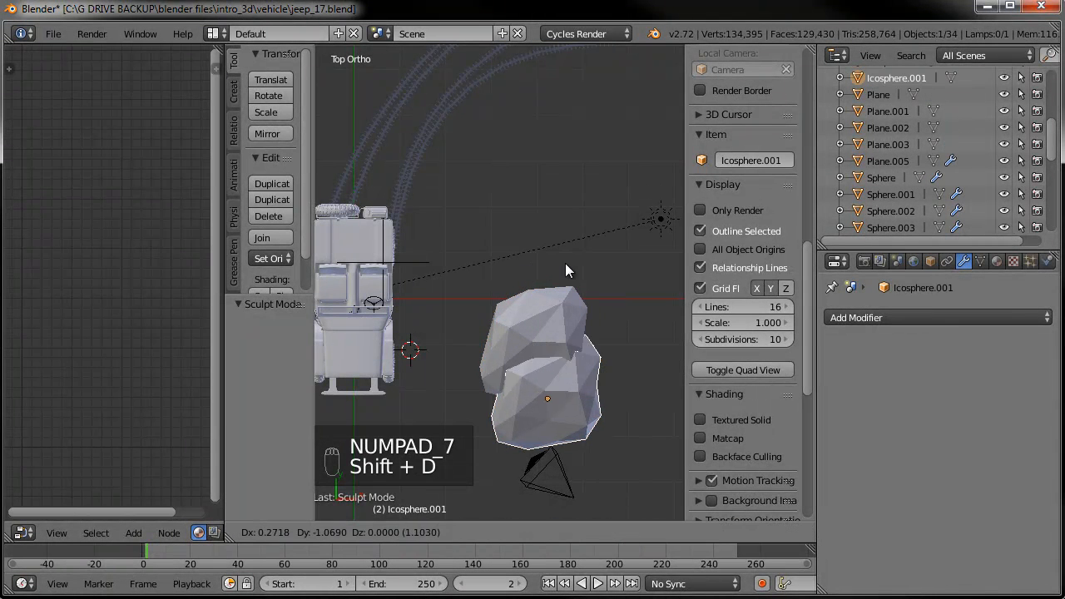
pyautogui.click(551, 139)
pyautogui.keyDown('shift'); pyautogui.moveTo(607, 240); pyautogui.dragTo(531, 286, button='middle'); pyautogui.keyUp('shift')
pyautogui.scroll(2, 530, 365)
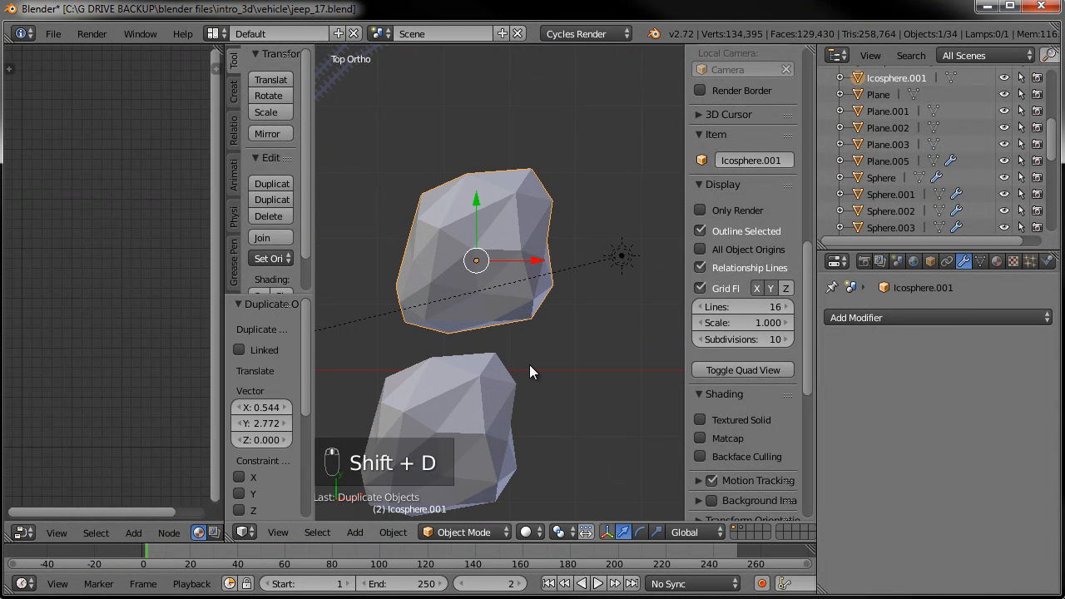
# In Edit Mode, scale the duplicated rock's mesh by about 0.56 along Z and rotate it about -4° in the side view.
pyautogui.press('Tab')
pyautogui.press('KP_3')
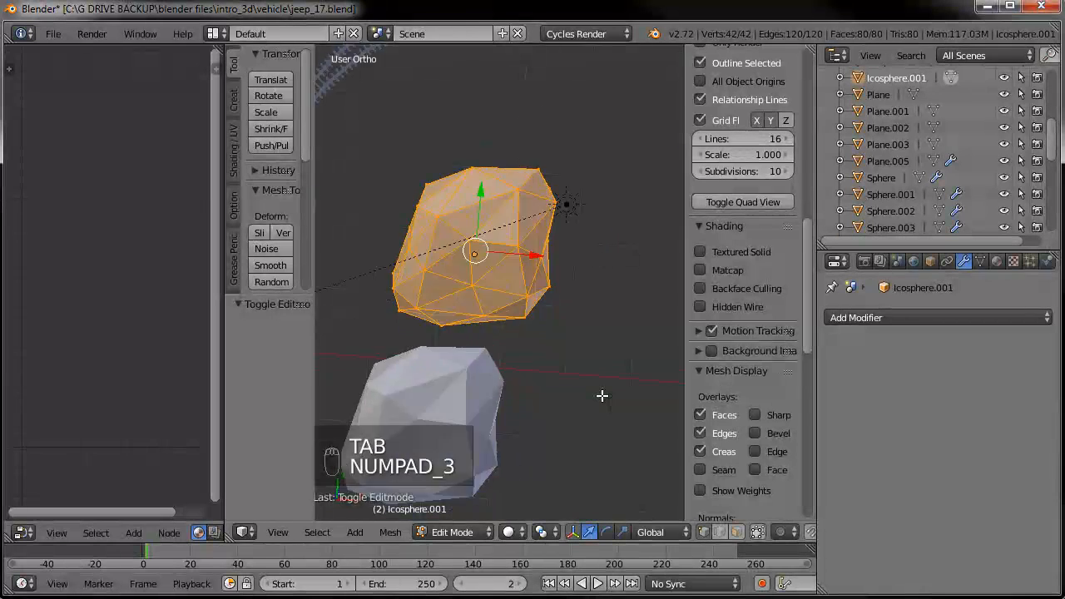
pyautogui.press('s')
pyautogui.press('z')
pyautogui.click(601, 197)
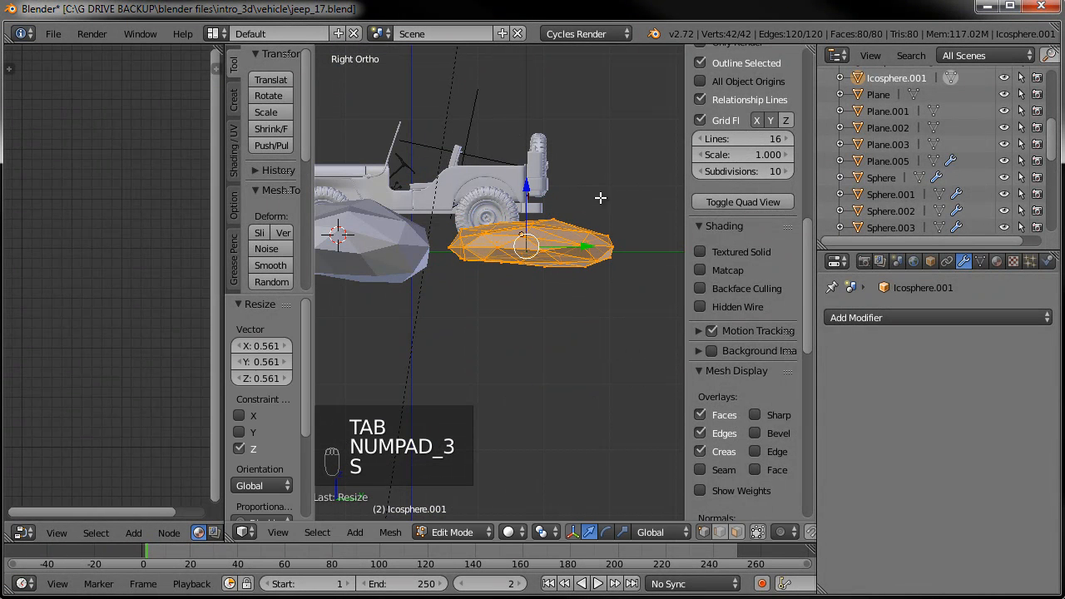
pyautogui.press('r')
pyautogui.click(617, 183)
pyautogui.press('KP_7')
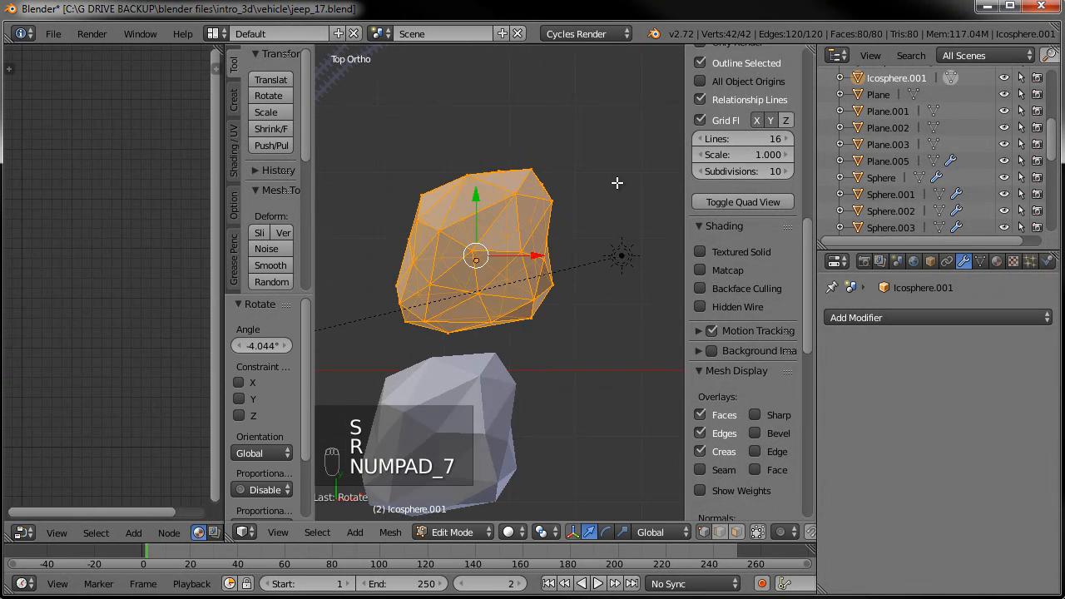
# Select a single vertex on the +X side of the duplicated rock and set proportional editing to Connected.
pyautogui.rightClick(543, 247)
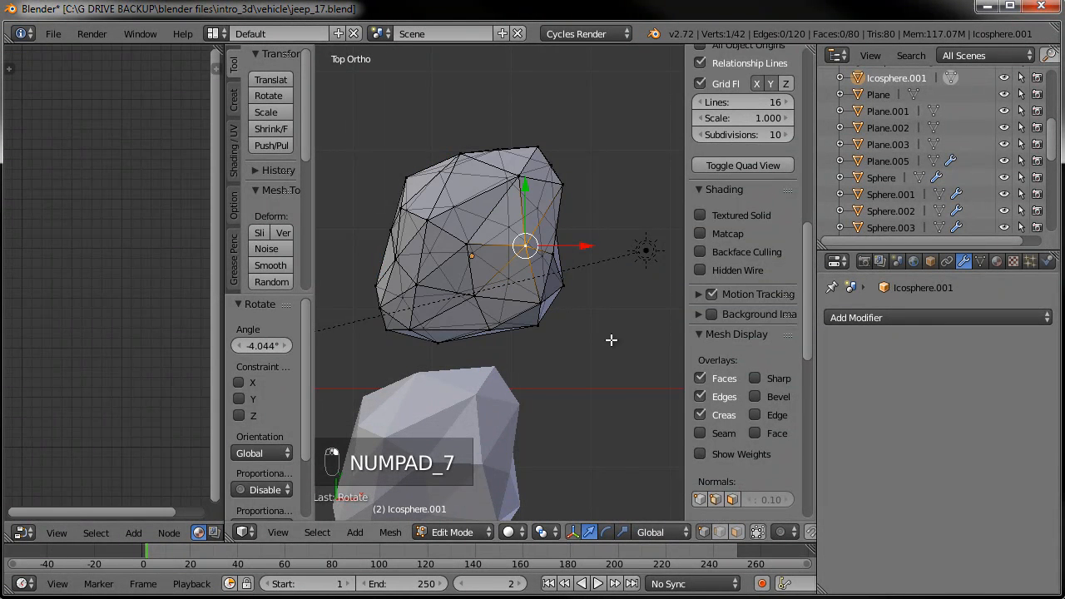
pyautogui.scroll(-5, 712, 533)
pyautogui.click(628, 531)
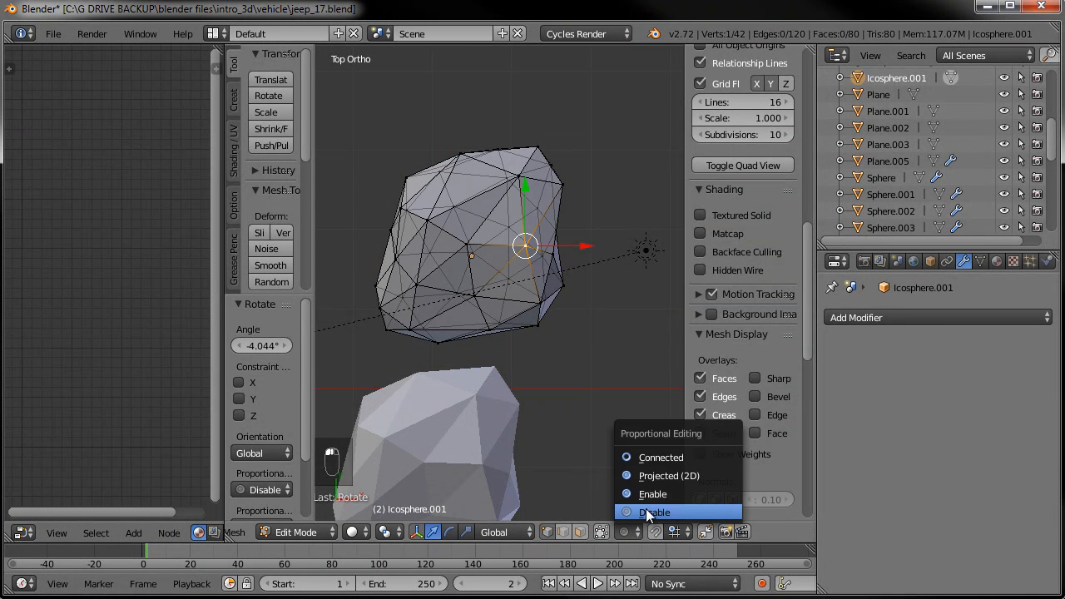
pyautogui.click(657, 457)
pyautogui.press('g')
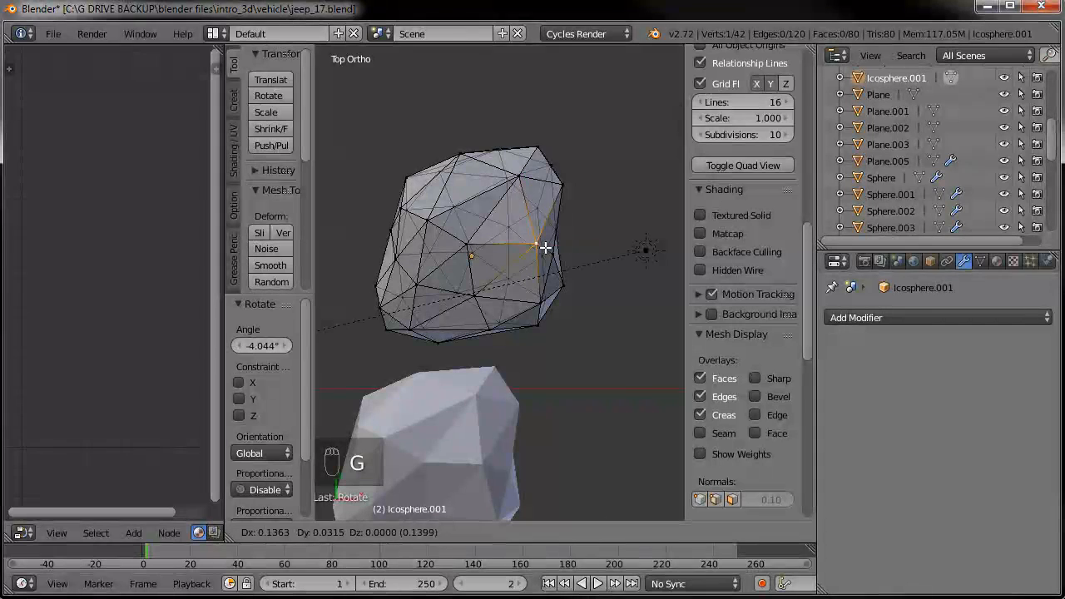
pyautogui.press('g')
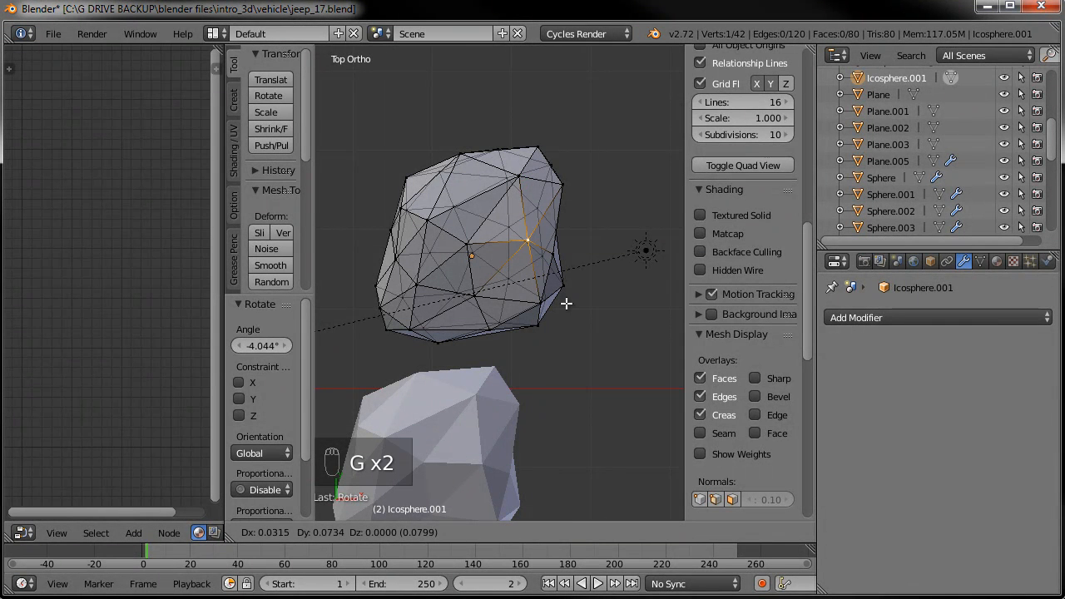
pyautogui.click(567, 297)
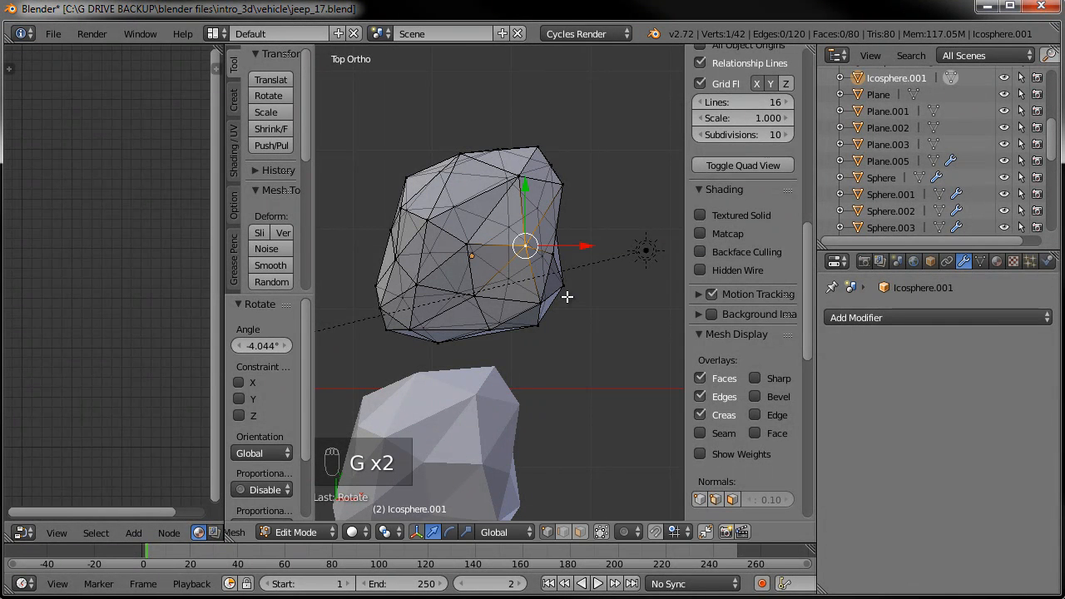
pyautogui.click(625, 532)
pyautogui.click(646, 455)
# Pull the vertex outward along X with a proportional size of 1.33, and nudge it about 0.04 in X and 0.18 in Y.
pyautogui.press('g')
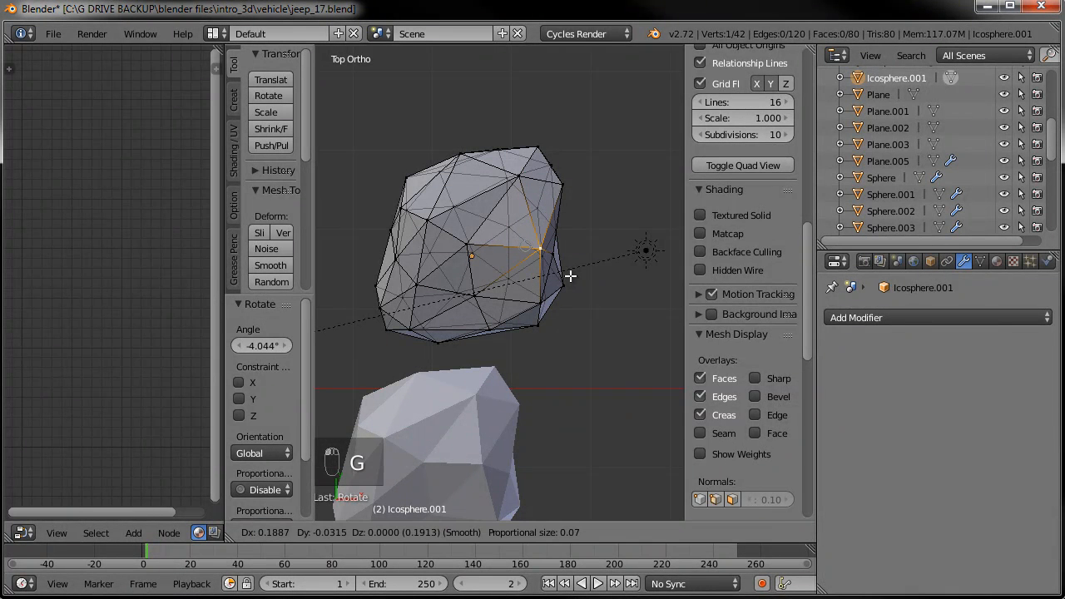
pyautogui.press('x')
pyautogui.scroll(-11, 579, 269)
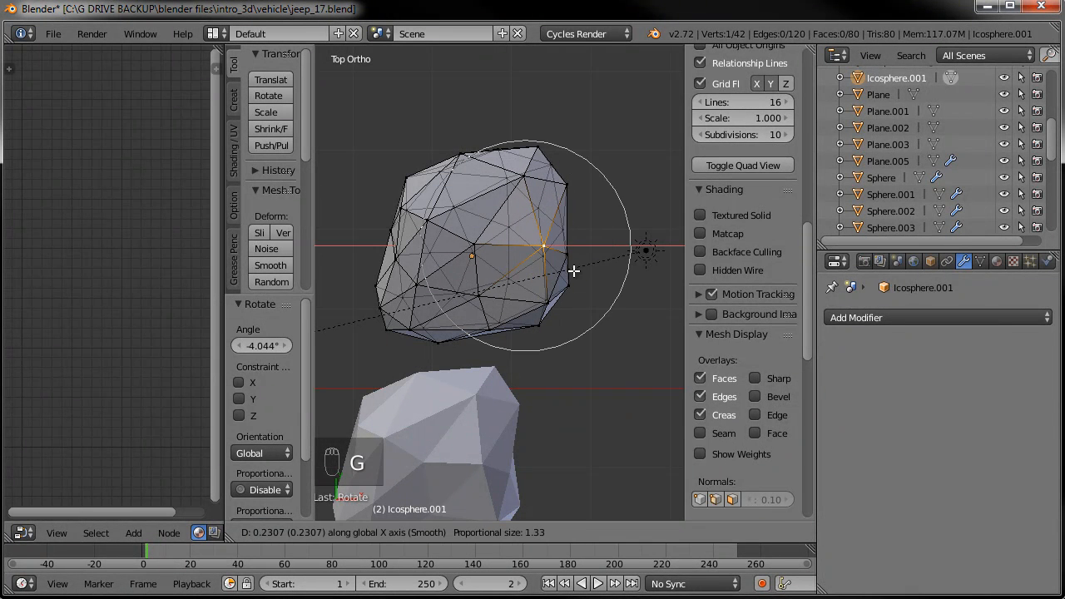
pyautogui.click(600, 259)
pyautogui.press('g')
pyautogui.click(605, 241)
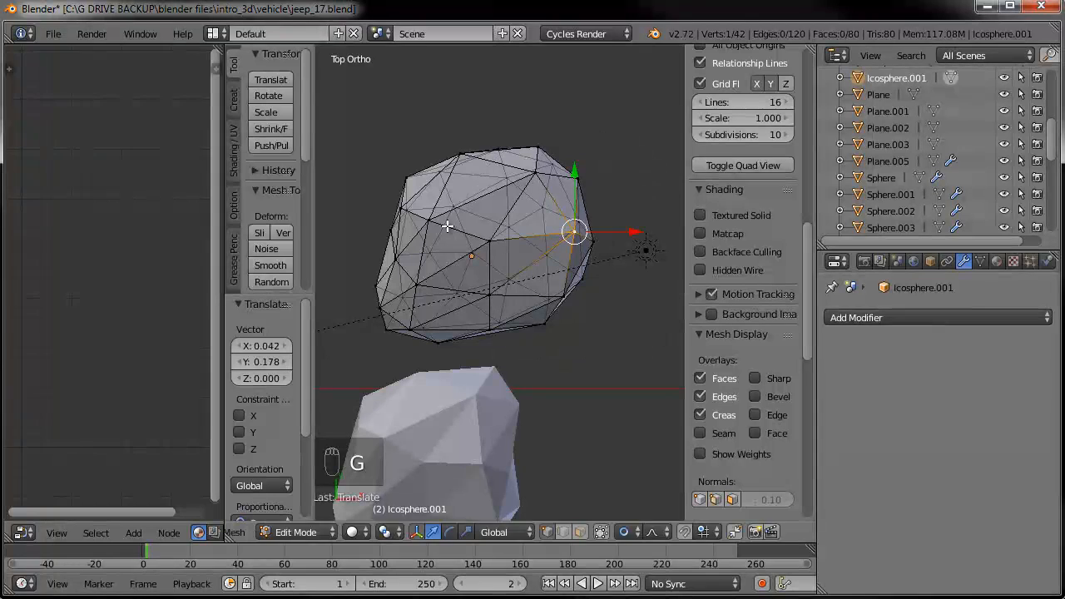
# Reshape the rock's -X, +Y corner by moving its vertices with proportional editing, including one move of about 0.59 along Y.
pyautogui.rightClick(403, 209)
pyautogui.press('g')
pyautogui.click(398, 161)
pyautogui.press('g')
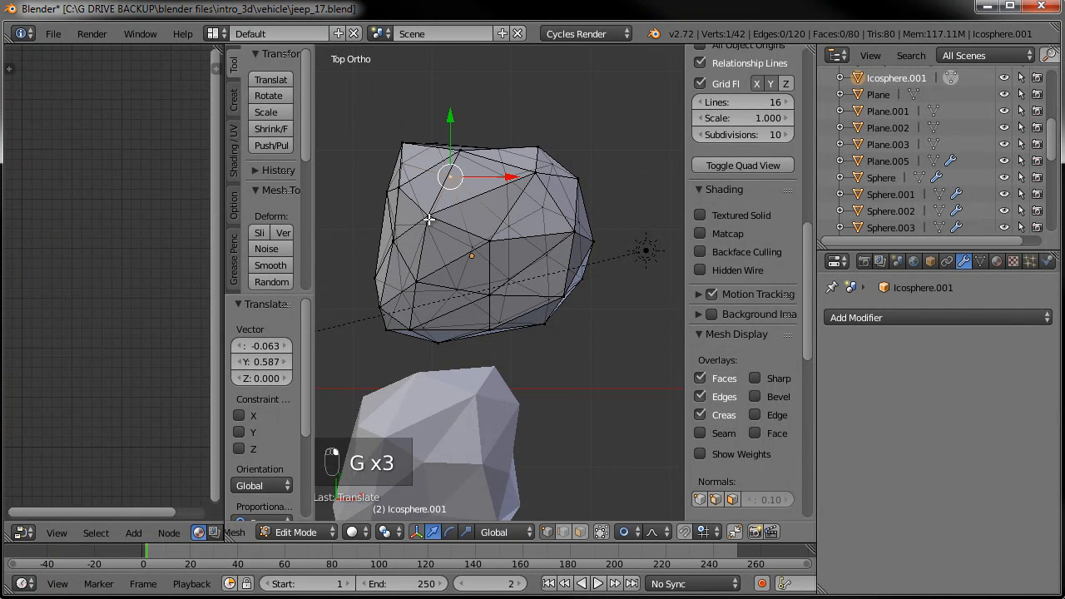
pyautogui.press('g')
pyautogui.click(438, 161)
# Move more vertices of the duplicated rock from other viewing angles to vary its outline, and clear the selection.
pyautogui.moveTo(606, 353); pyautogui.dragTo(545, 250, button='middle')
pyautogui.press('g')
pyautogui.click(536, 314)
pyautogui.moveTo(536, 314); pyautogui.dragTo(523, 400, button='middle')
pyautogui.press('g')
pyautogui.press('g')
pyautogui.click(497, 220)
pyautogui.press('Tab')
pyautogui.press('Tab')
pyautogui.press('a')
pyautogui.press('a')
pyautogui.press('a')
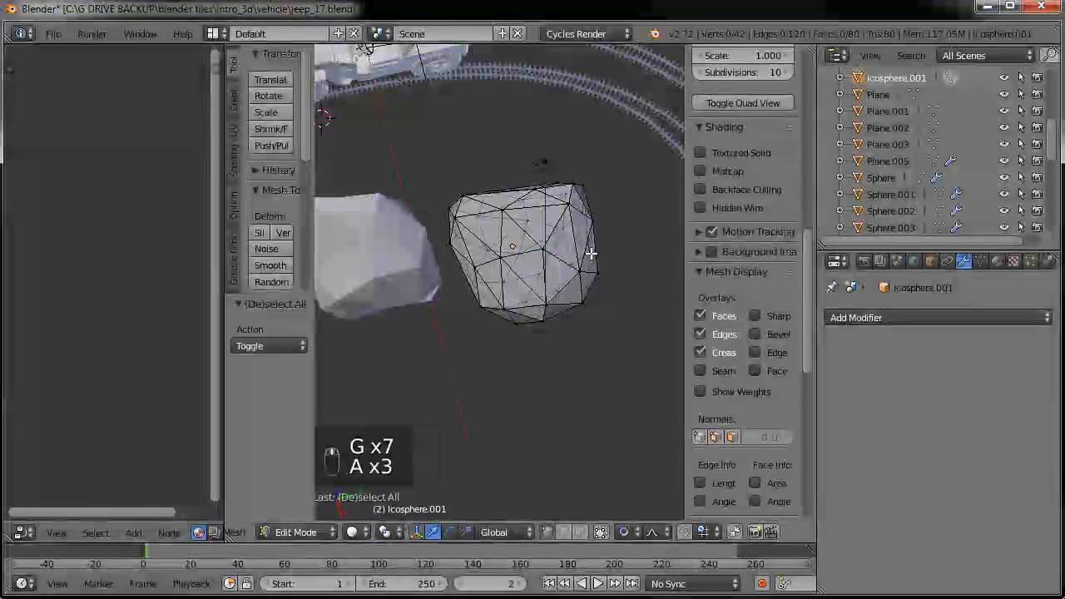
# Scale up the whole duplicated rock mesh so it is clearly larger than the original, and return to Object Mode.
pyautogui.press('a')
pyautogui.press('a')
pyautogui.press('s')
pyautogui.click(613, 240)
pyautogui.press('Tab')
pyautogui.moveTo(614, 241); pyautogui.dragTo(630, 335, button='middle')
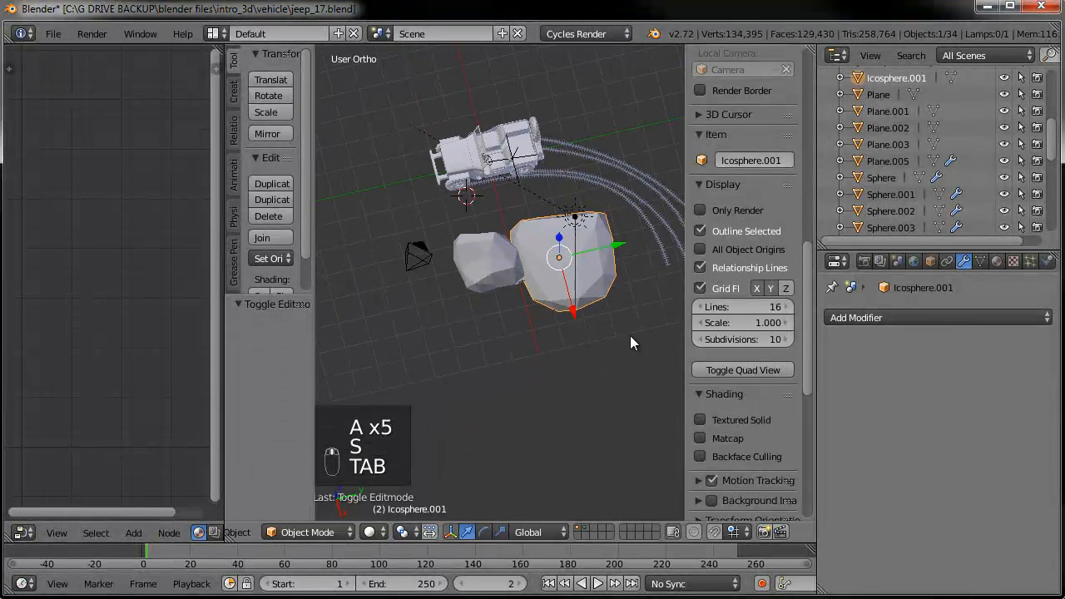
# Duplicate the original small rock from the top view and place the copy on the +X side of the two rocks.
pyautogui.press('KP_7')
pyautogui.rightClick(506, 300)
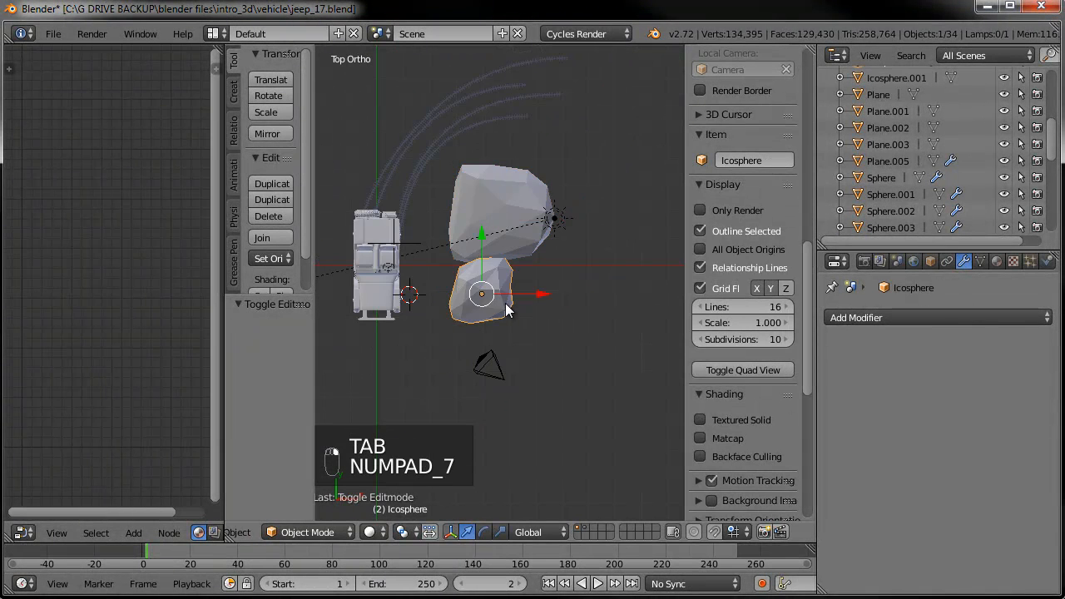
pyautogui.hotkey('shift', 'd')
pyautogui.click(633, 271)
pyautogui.moveTo(626, 222); pyautogui.dragTo(524, 266, button='middle')
# Pull the third rock's top vertex upward and a vertex on its -X side outward with proportional editing.
pyautogui.press('Tab')
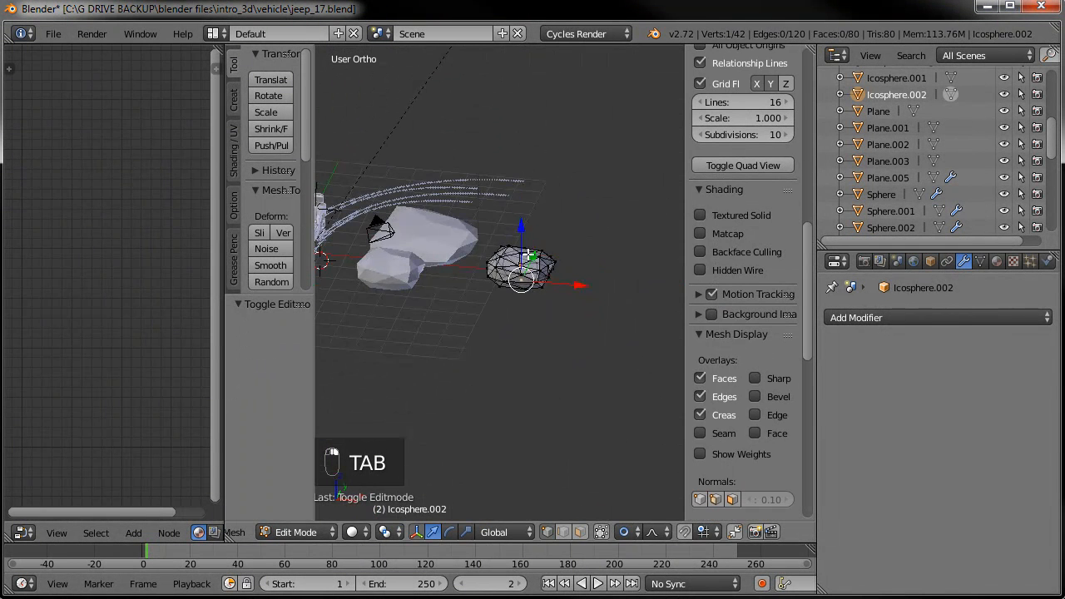
pyautogui.press('g')
pyautogui.click(528, 237)
pyautogui.rightClick(495, 269)
pyautogui.press('g')
pyautogui.click(461, 280)
# Vary the third rock's outline with two more vertex moves from another viewing angle, and return to Object Mode.
pyautogui.moveTo(574, 362); pyautogui.dragTo(525, 485, button='middle')
pyautogui.press('g')
pyautogui.click(509, 266)
pyautogui.press('g')
pyautogui.click(523, 254)
pyautogui.press('Tab')
pyautogui.moveTo(567, 299); pyautogui.dragTo(684, 332, button='middle')
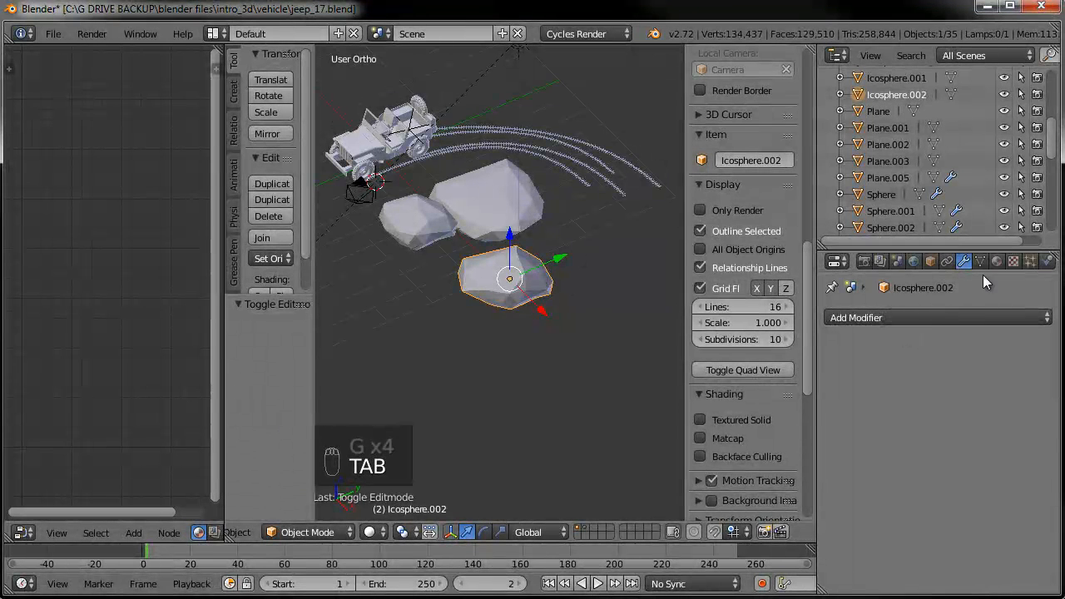
# Add a Subdivision Surface modifier to each of the three rocks.
pyautogui.click(891, 320)
pyautogui.click(736, 261)
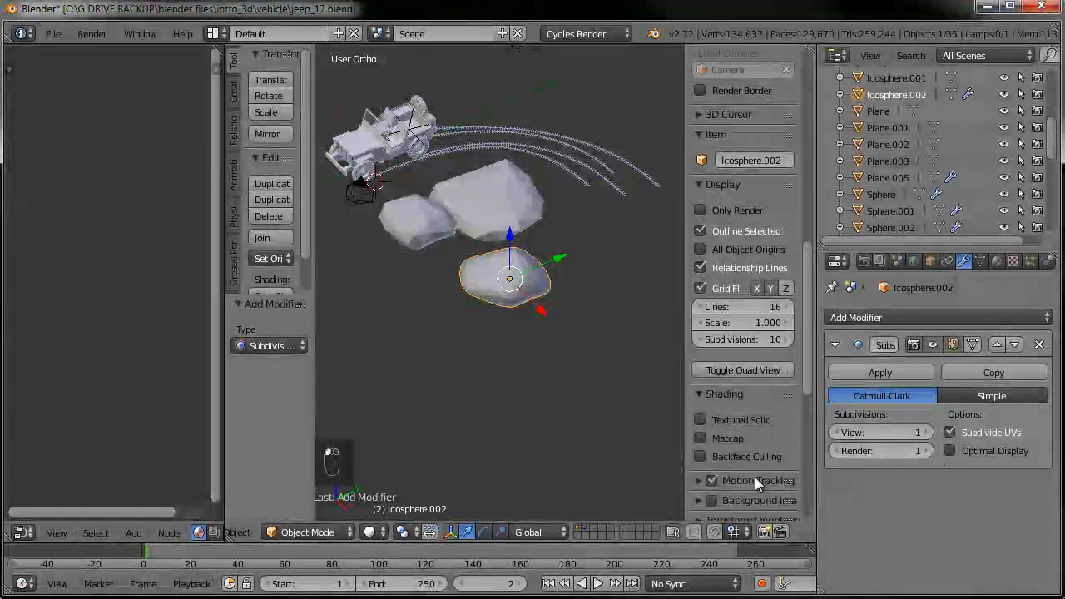
pyautogui.rightClick(383, 208)
pyautogui.click(842, 319)
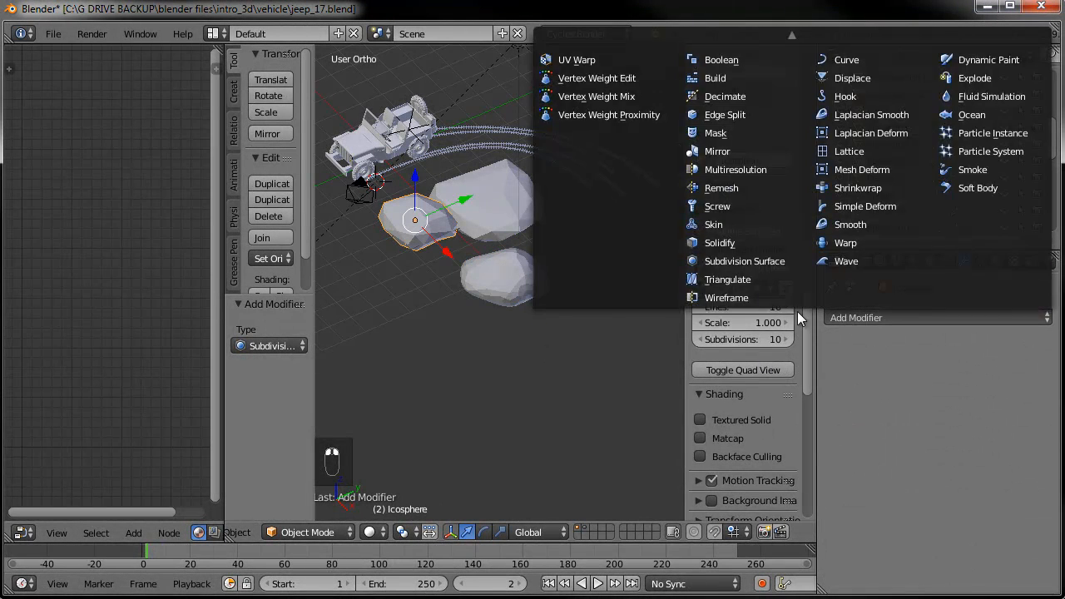
pyautogui.click(733, 258)
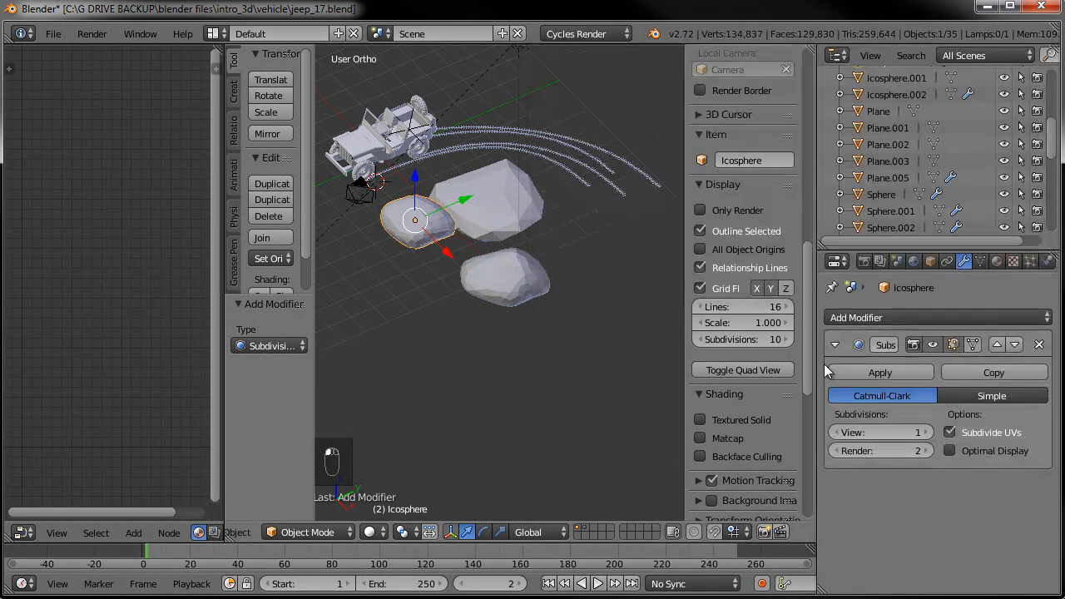
pyautogui.rightClick(476, 184)
pyautogui.click(874, 320)
pyautogui.click(723, 263)
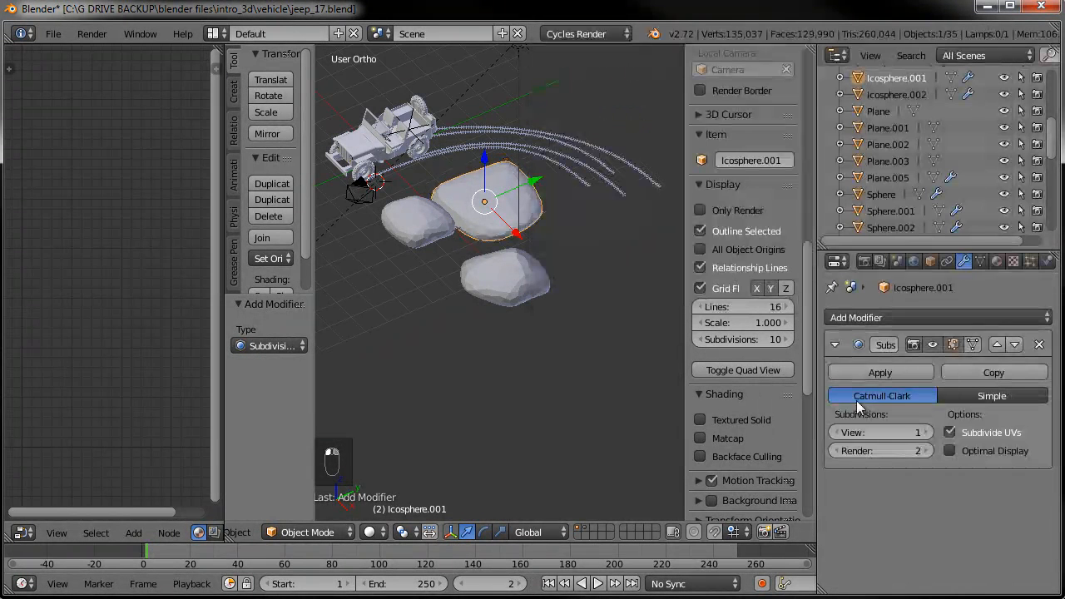
# Apply smooth shading to all three rocks.
pyautogui.scroll(-2, 278, 240)
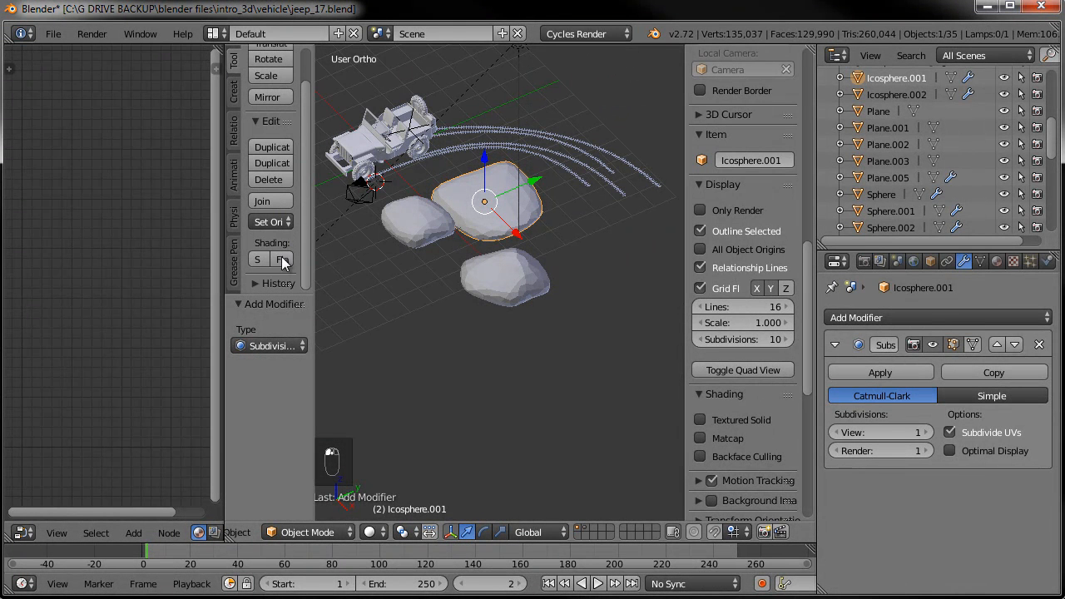
pyautogui.click(258, 258)
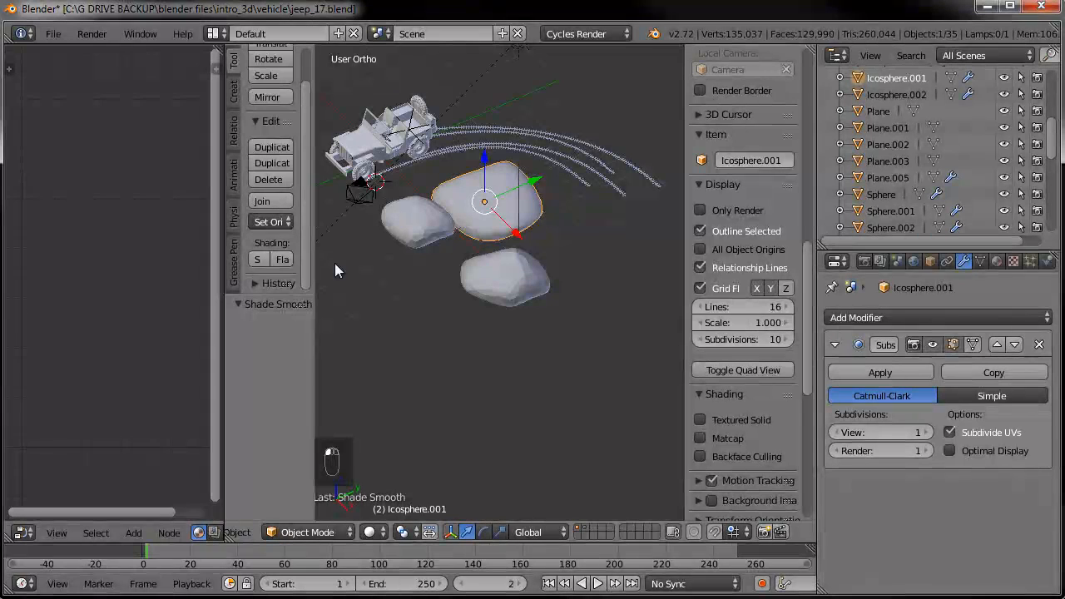
pyautogui.rightClick(415, 223)
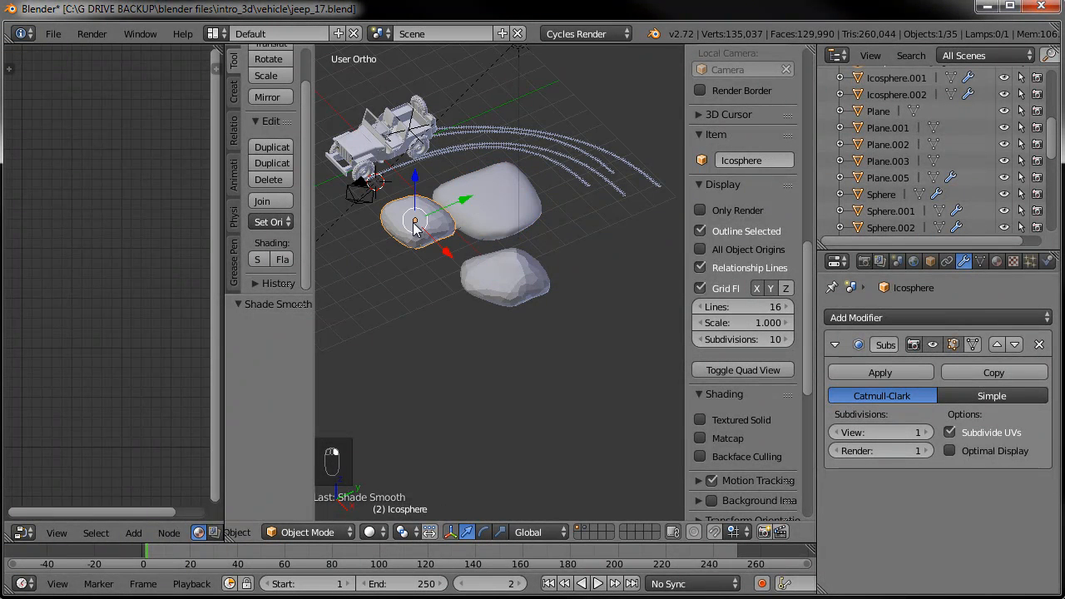
pyautogui.click(257, 260)
pyautogui.moveTo(314, 260); pyautogui.dragTo(361, 255)
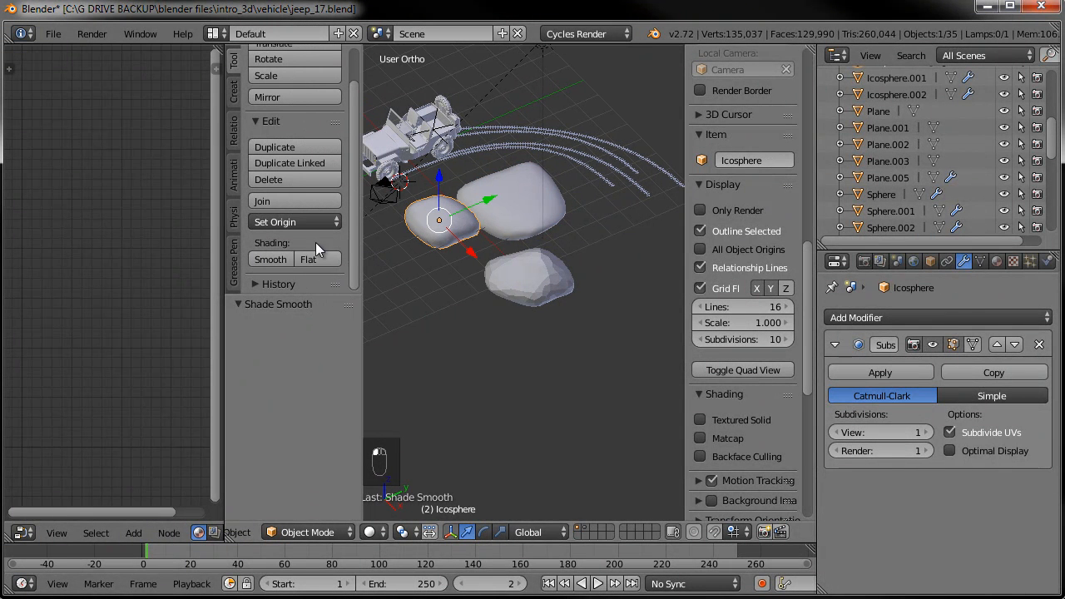
pyautogui.rightClick(546, 271)
pyautogui.moveTo(543, 287); pyautogui.dragTo(569, 389, button='middle')
# Duplicate the smallest rock from the top view and place the copy on the +X, +Y side of the group.
pyautogui.press('KP_7')
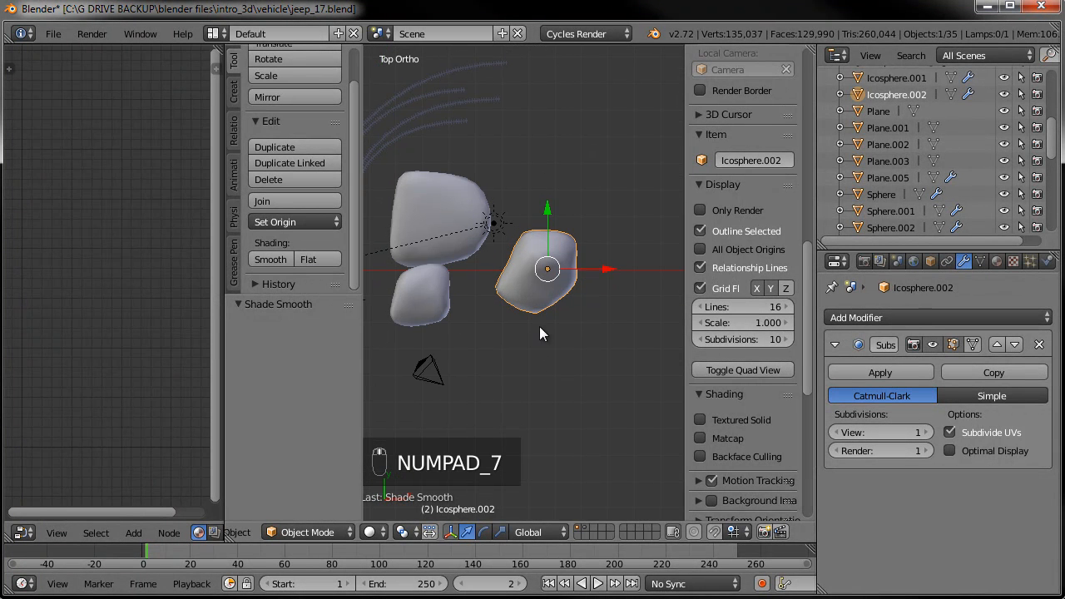
pyautogui.rightClick(446, 303)
pyautogui.hotkey('shift', 'd')
pyautogui.click(574, 183)
pyautogui.moveTo(574, 183); pyautogui.dragTo(466, 263, button='middle')
pyautogui.scroll(2, 475, 261)
# Raise the fourth rock's top vertex about 0.72 in Z with proportional editing to form a peak.
pyautogui.press('Tab')
pyautogui.rightClick(502, 262)
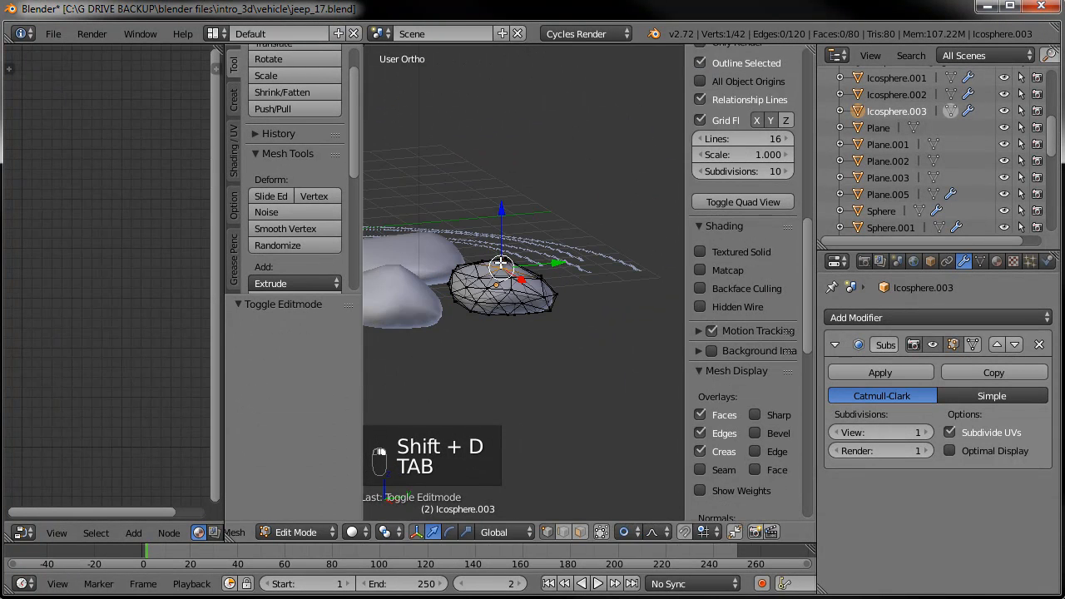
pyautogui.press('g')
pyautogui.click(499, 232)
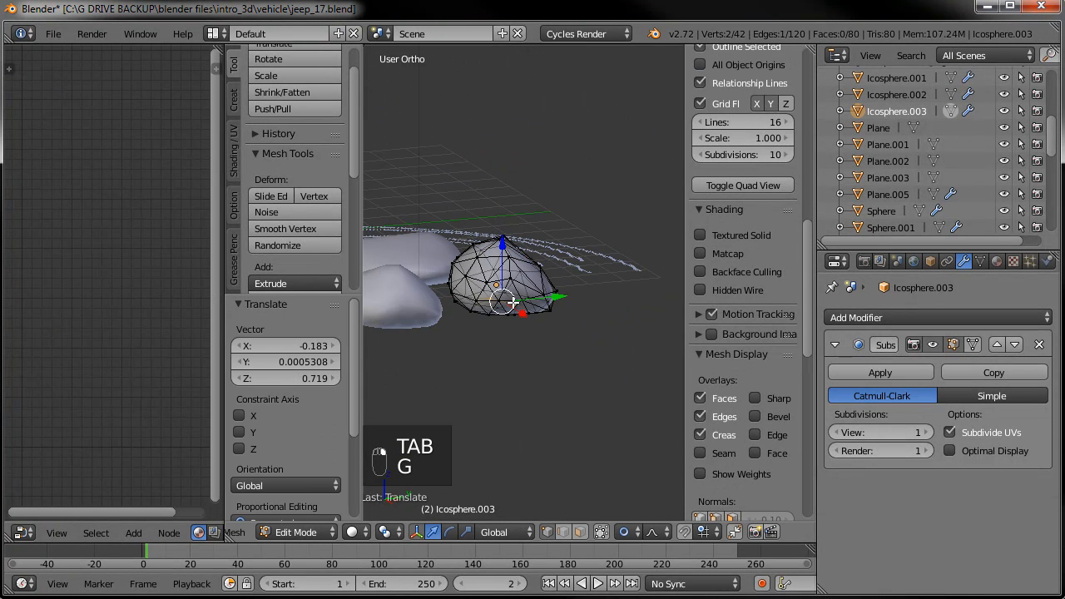
# Select the vertices of the fourth rock's lower half and scale them up by about 1.35 to widen its base.
pyautogui.keyDown('shift'); pyautogui.rightClick(514, 302); pyautogui.keyUp('shift')
pyautogui.press('a')
pyautogui.press('b')
pyautogui.moveTo(435, 273); pyautogui.dragTo(556, 312)
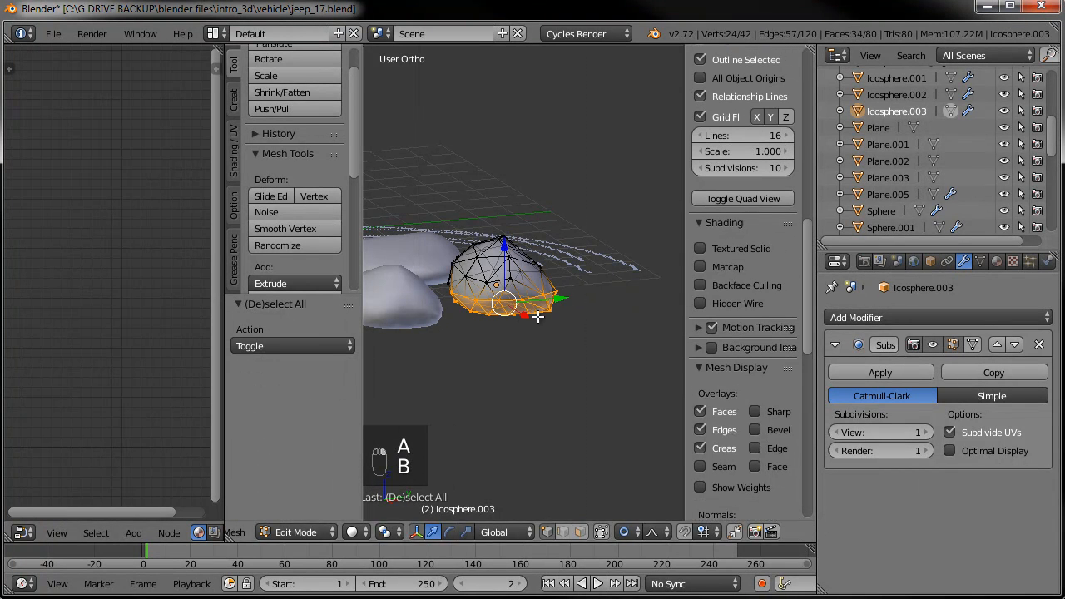
pyautogui.press('g')
pyautogui.press('s')
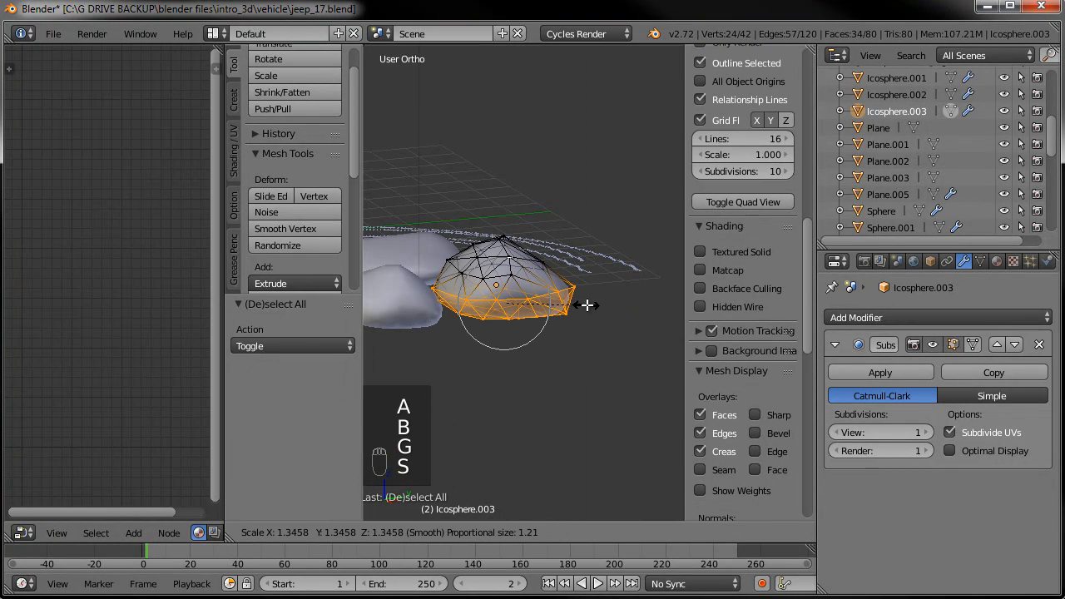
pyautogui.click(587, 302)
# Move several of the fourth rock's vertices from above with a proportional size of 1.21 to make its outline irregular, and return to Object Mode.
pyautogui.press('Tab')
pyautogui.moveTo(537, 317); pyautogui.dragTo(596, 458, button='middle')
pyautogui.press('Tab')
pyautogui.rightClick(524, 299)
pyautogui.press('g')
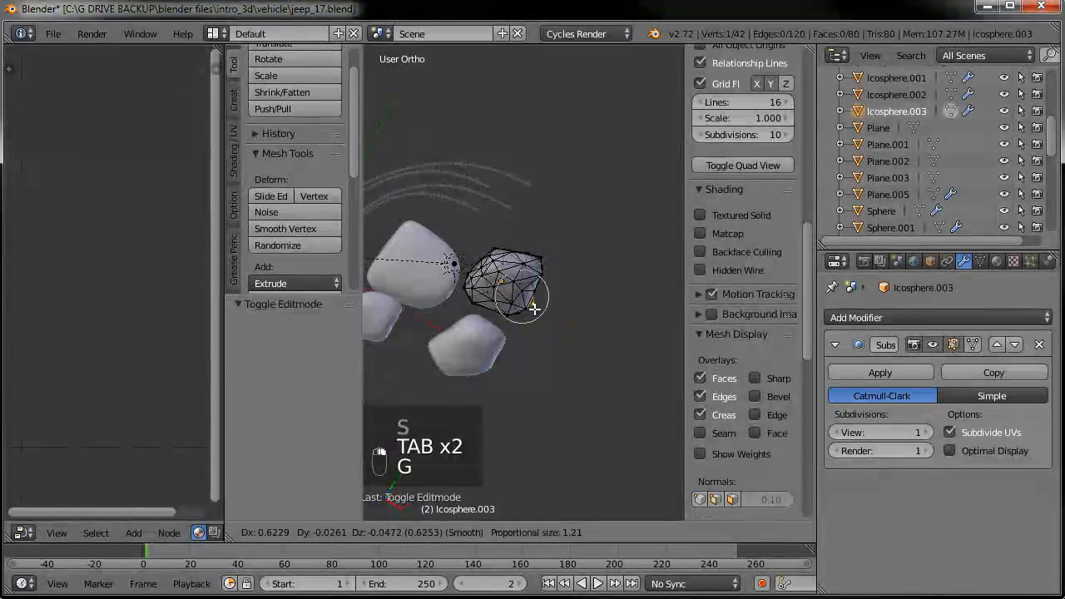
pyautogui.click(537, 302)
pyautogui.rightClick(499, 276)
pyautogui.press('g')
pyautogui.click(491, 250)
pyautogui.press('g')
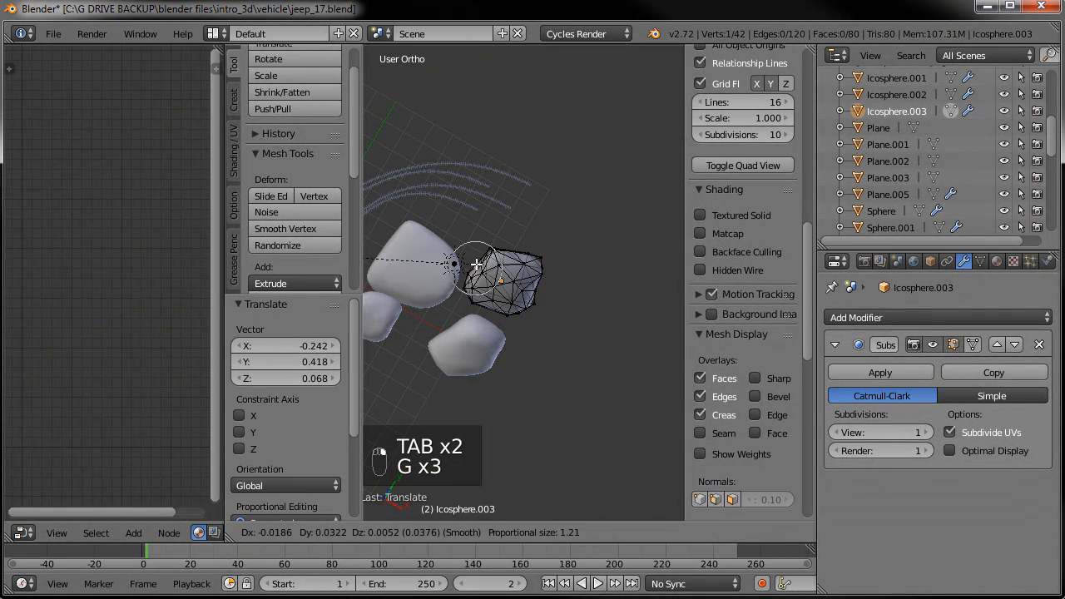
pyautogui.click(472, 247)
pyautogui.press('Tab')
# Give the fourth rock a new material named MUD.
pyautogui.scroll(-3, 553, 319)
pyautogui.moveTo(553, 319); pyautogui.dragTo(618, 272, button='middle')
pyautogui.scroll(4, 552, 318)
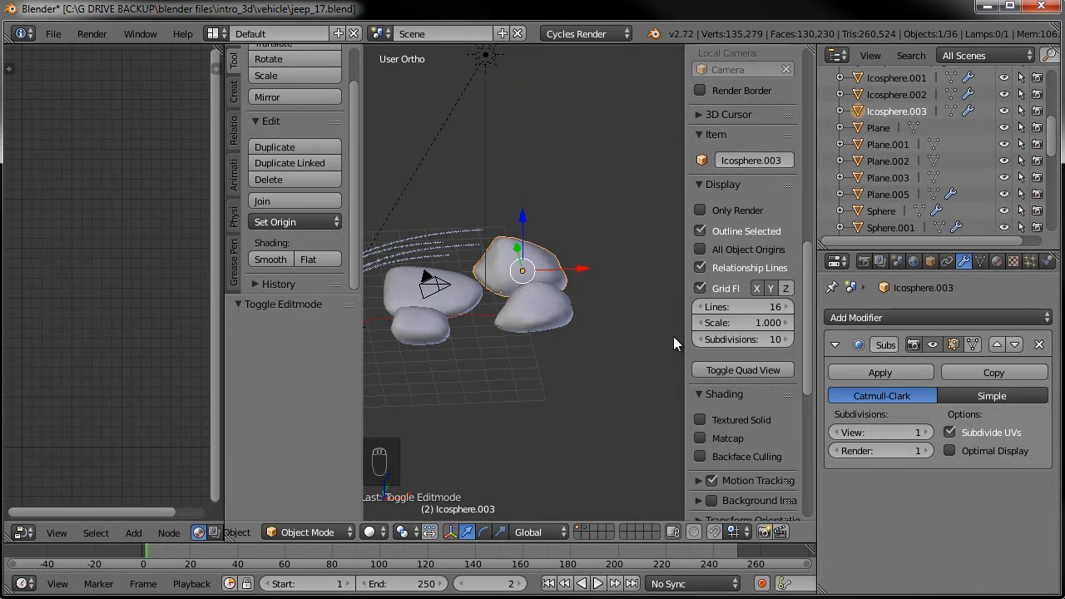
pyautogui.click(998, 263)
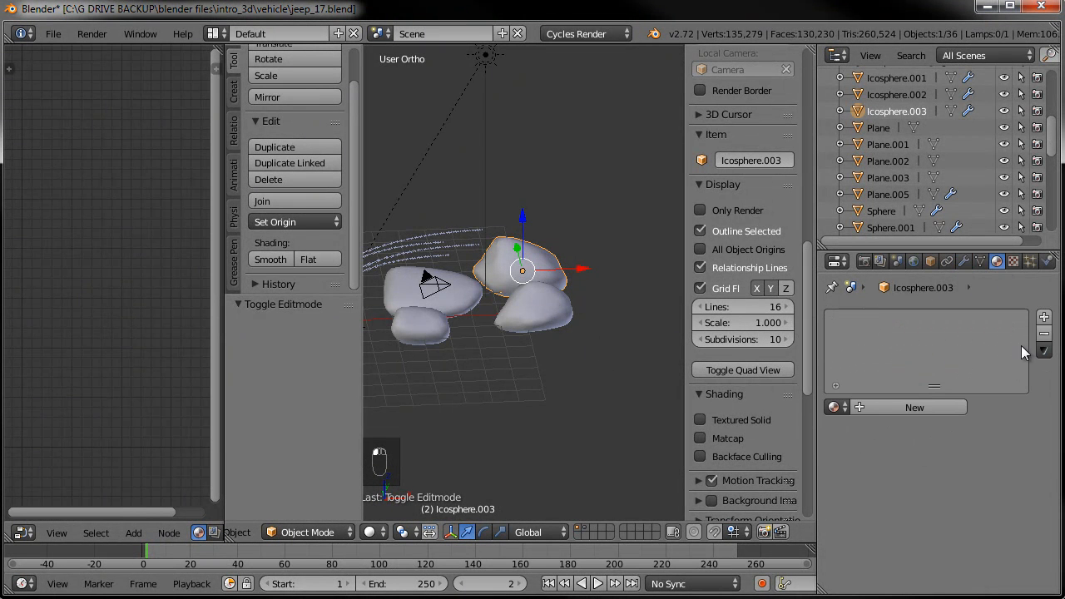
pyautogui.click(910, 404)
pyautogui.doubleClick(885, 406)
pyautogui.write('MUD')
pyautogui.press('Return')
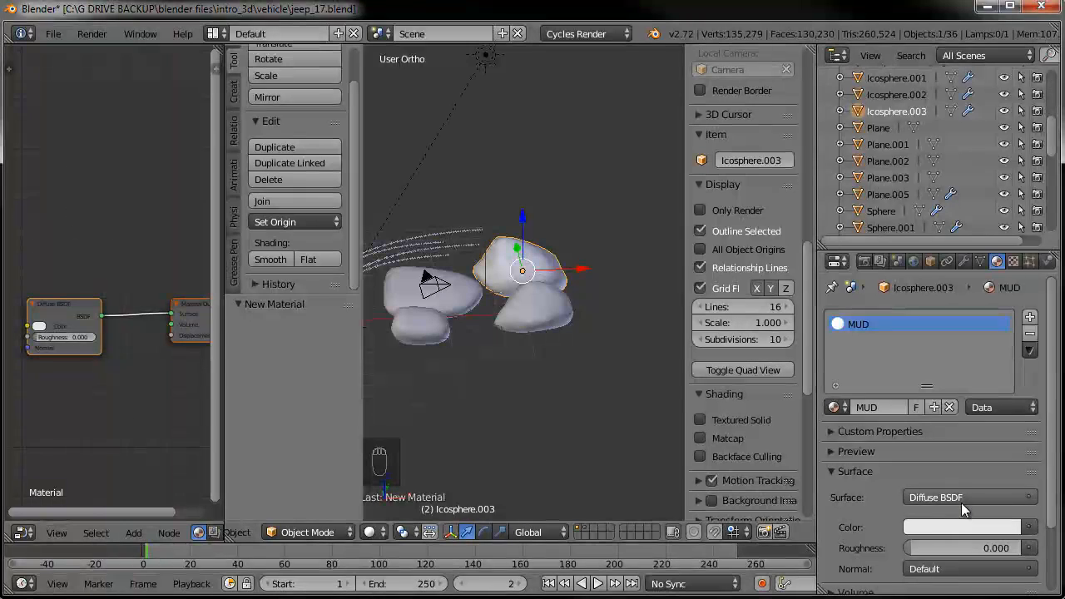
# Set the diffuse color of the MUD material to a dark brown.
pyautogui.click(960, 498)
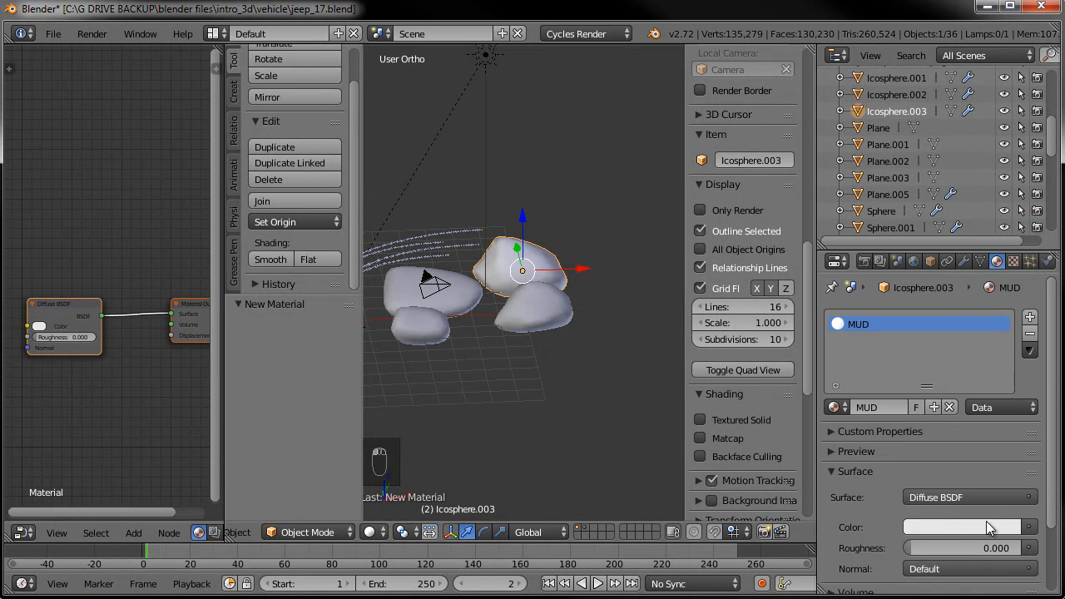
pyautogui.moveTo(511, 348)
pyautogui.mouseDown(button='middle')
pyautogui.moveTo(604, 347)
pyautogui.moveTo(518, 333)
pyautogui.mouseUp(button='middle')
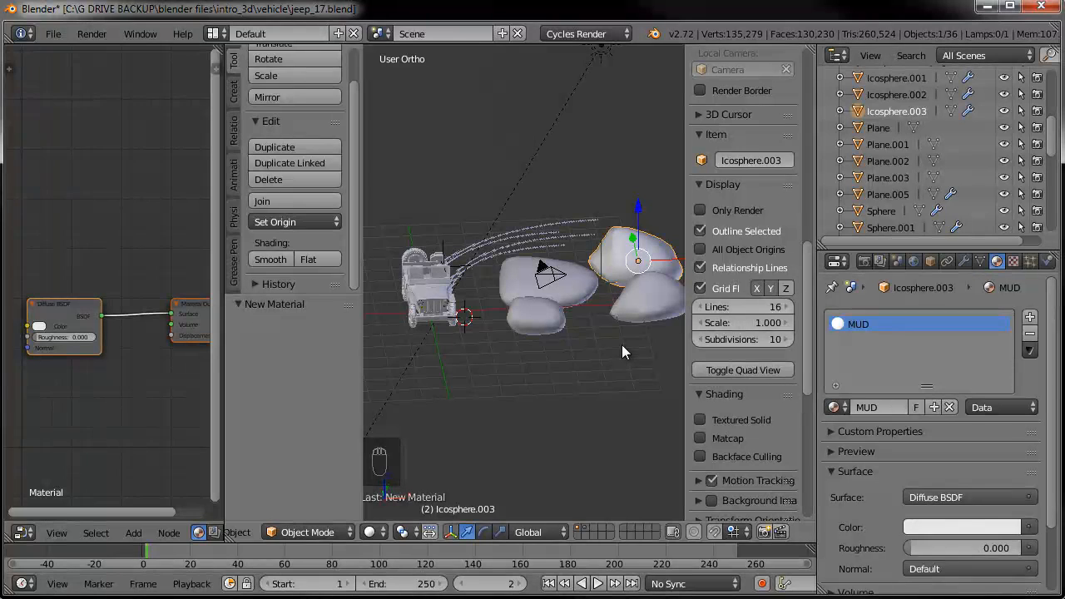
pyautogui.click(956, 528)
pyautogui.moveTo(976, 383)
pyautogui.mouseDown()
pyautogui.moveTo(924, 374)
pyautogui.moveTo(916, 399)
pyautogui.mouseUp()
pyautogui.moveTo(1015, 335); pyautogui.dragTo(1012, 356)
pyautogui.moveTo(938, 376); pyautogui.dragTo(917, 382)
pyautogui.moveTo(1008, 356); pyautogui.dragTo(1008, 368)
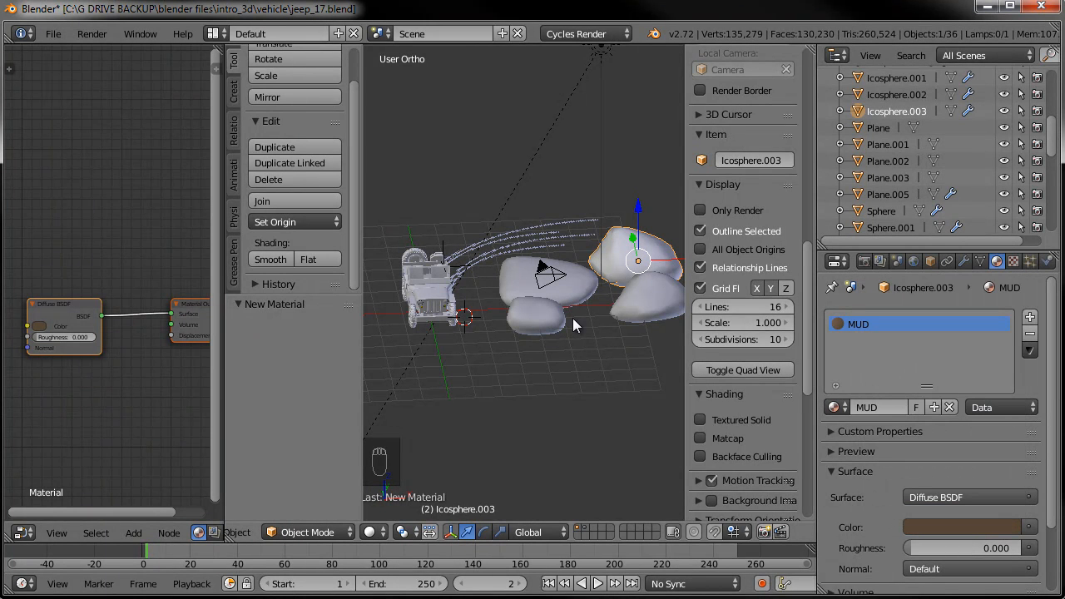
# Enlarge the node editor and insert a Mix Shader between the Diffuse BSDF and the Material Output, spacing the nodes apart.
pyautogui.moveTo(218, 251); pyautogui.dragTo(308, 248)
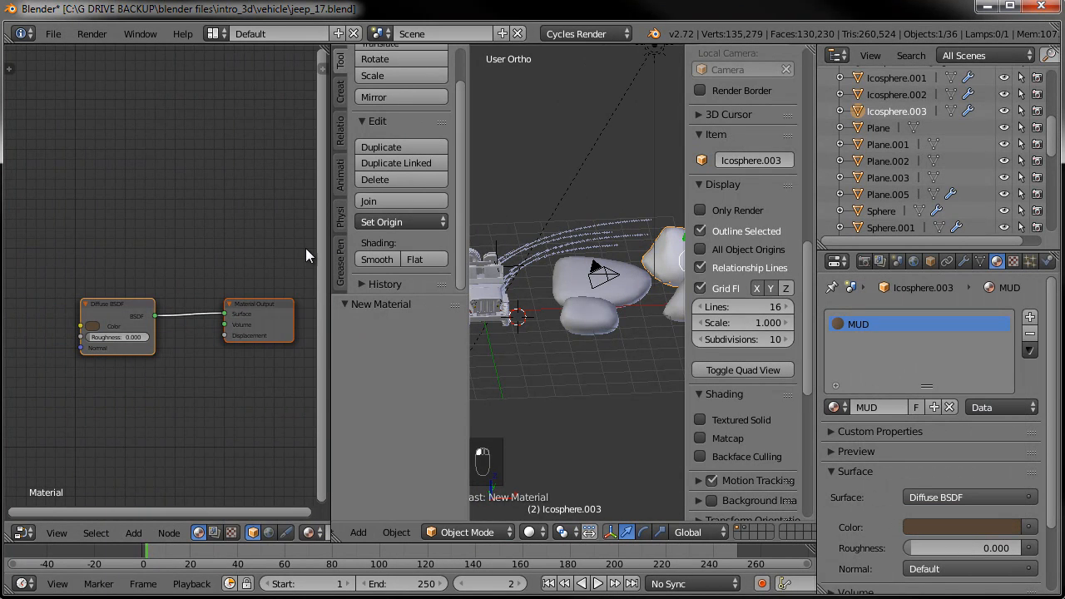
pyautogui.moveTo(232, 239); pyautogui.dragTo(205, 219, button='middle')
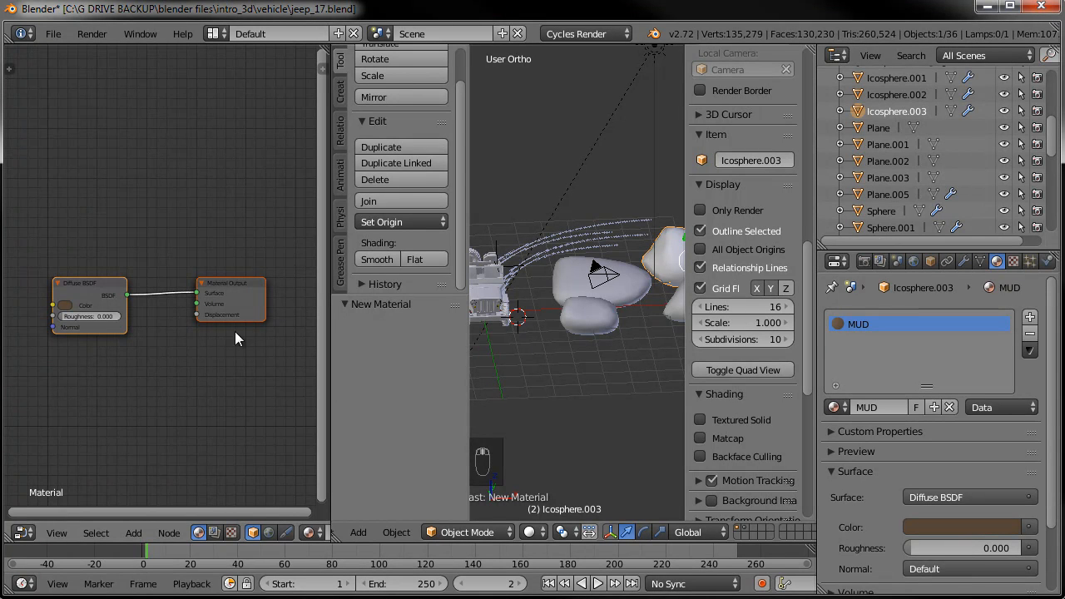
pyautogui.click(134, 534)
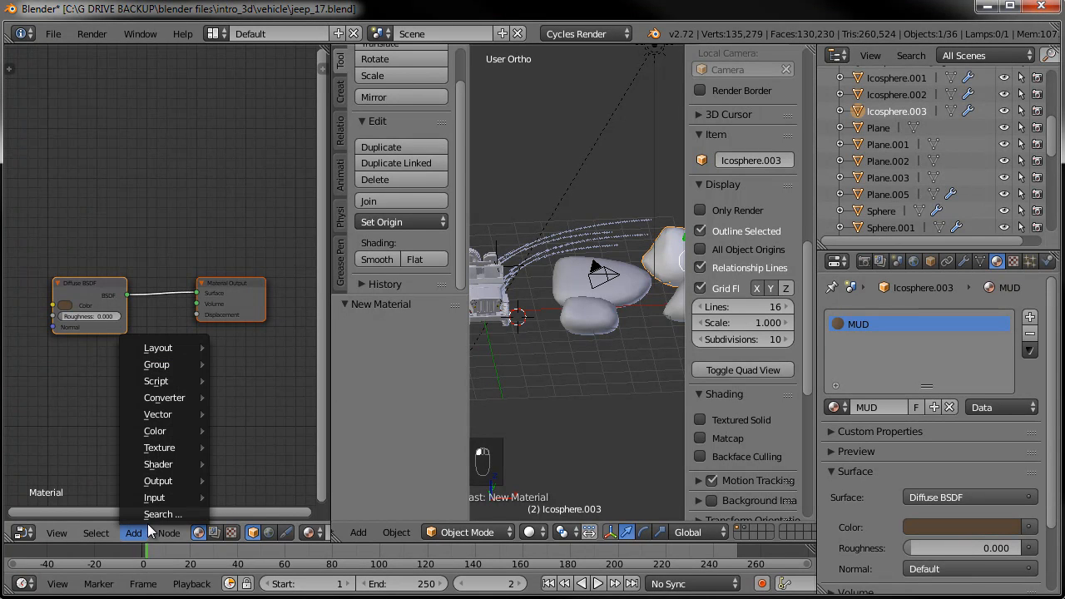
pyautogui.moveTo(160, 464)
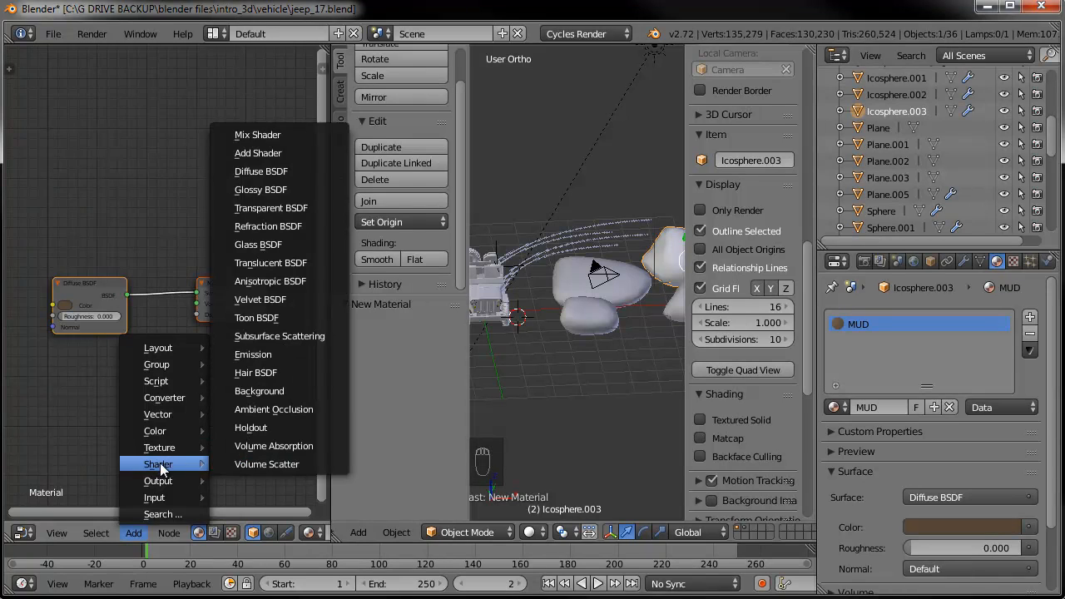
pyautogui.click(237, 137)
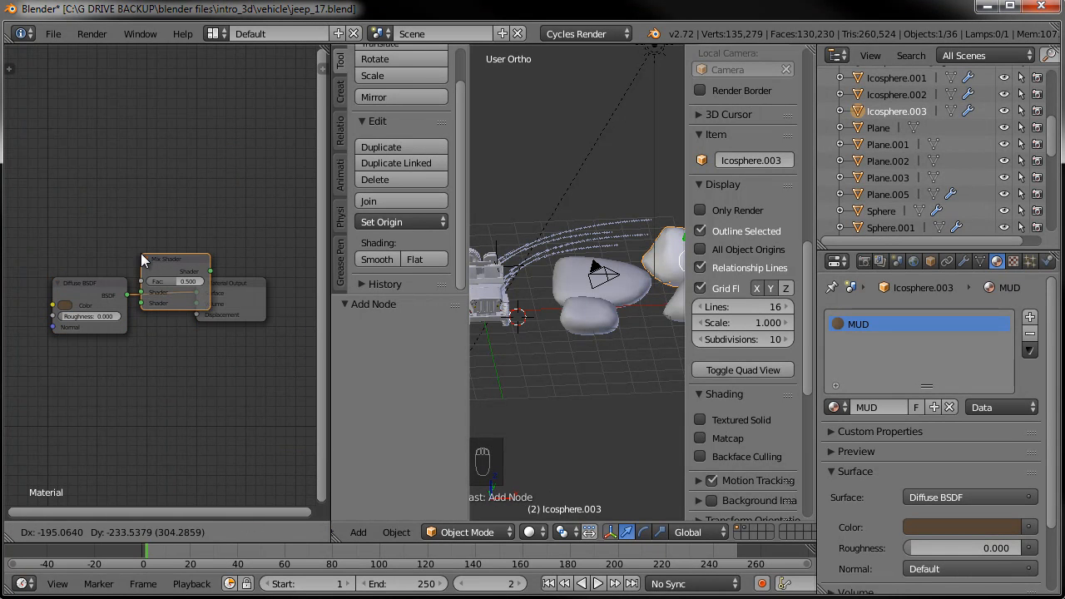
pyautogui.click(141, 245)
pyautogui.click(229, 279)
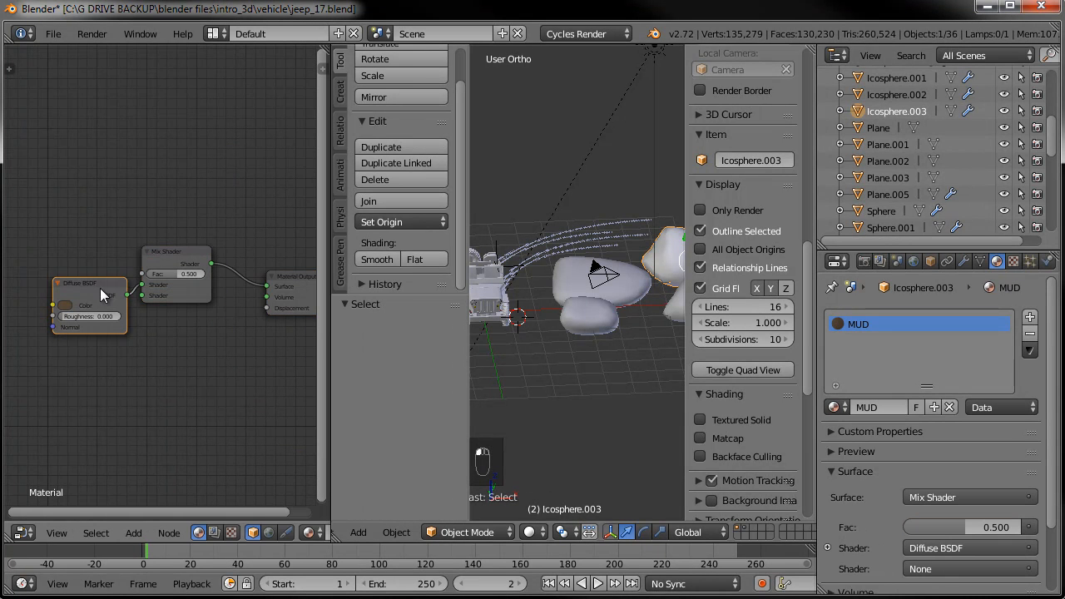
pyautogui.moveTo(100, 288); pyautogui.dragTo(67, 303)
# Add a Glossy BSDF connected to the Mix Shader's second shader input, and display the material preview.
pyautogui.click(133, 533)
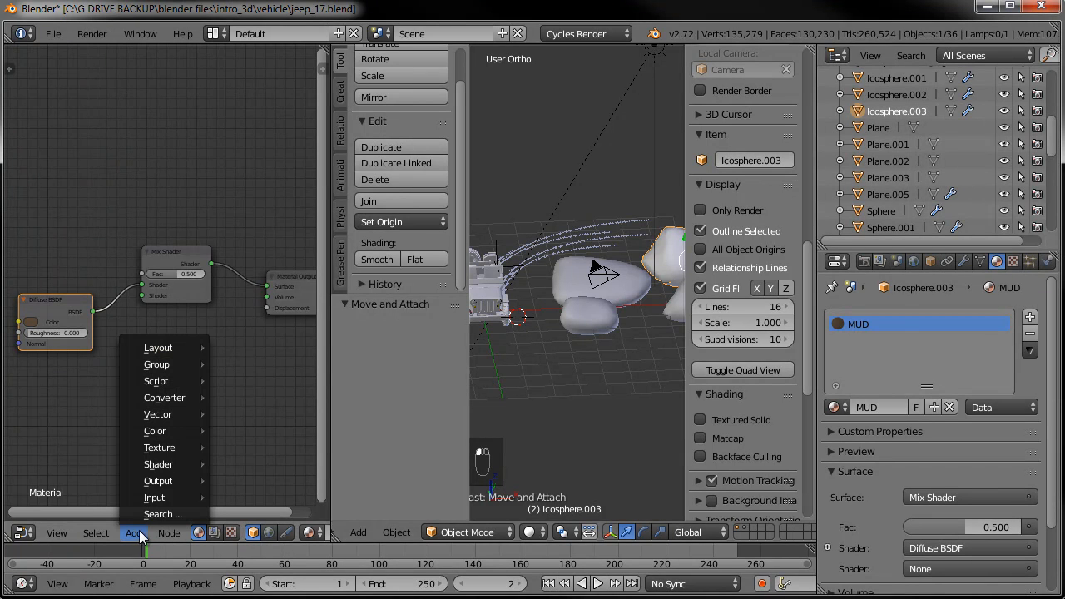
pyautogui.moveTo(160, 464)
pyautogui.click(248, 189)
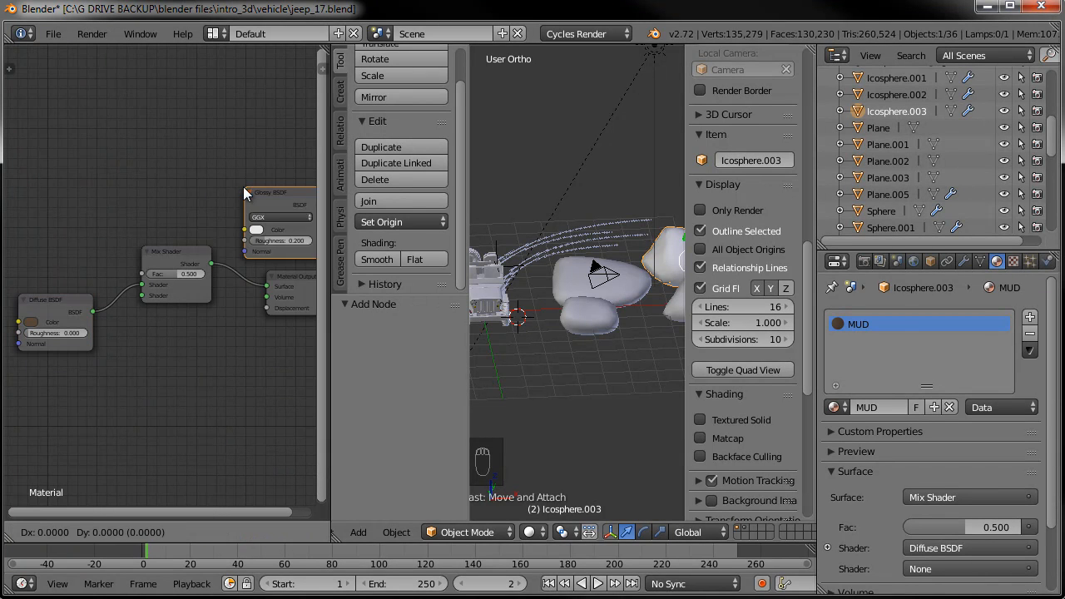
pyautogui.click(114, 194)
pyautogui.moveTo(129, 198); pyautogui.dragTo(142, 296)
pyautogui.moveTo(191, 261); pyautogui.dragTo(207, 261)
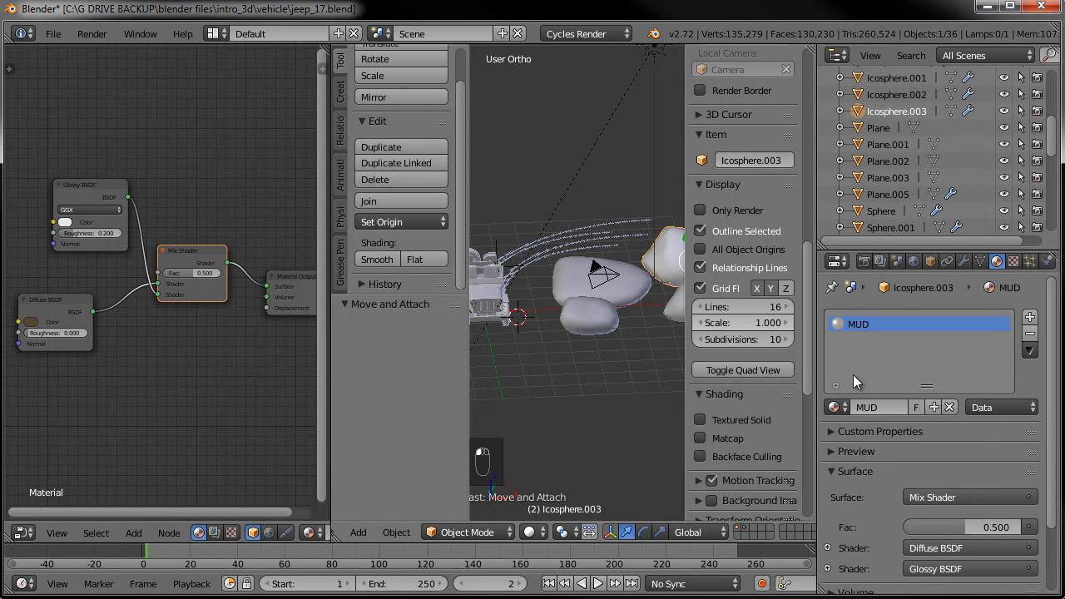
pyautogui.click(832, 451)
pyautogui.scroll(-2, 939, 463)
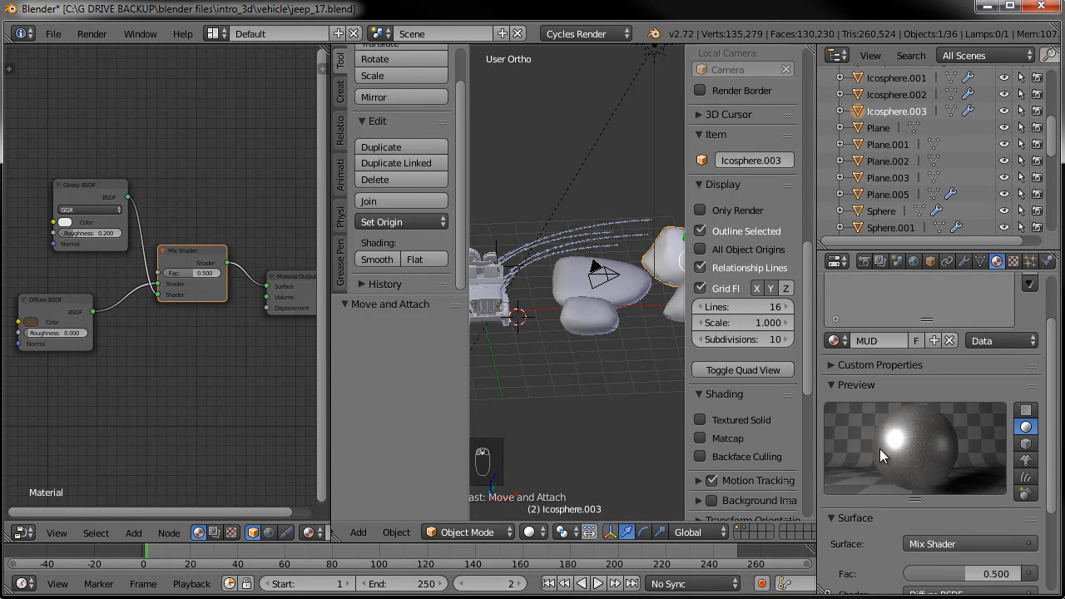
# Swap the Mix Shader inputs so Glossy feeds the first and Diffuse the second, and set the mix factor to 0.950.
pyautogui.moveTo(232, 302); pyautogui.dragTo(185, 294, button='middle')
pyautogui.moveTo(177, 276); pyautogui.dragTo(130, 299)
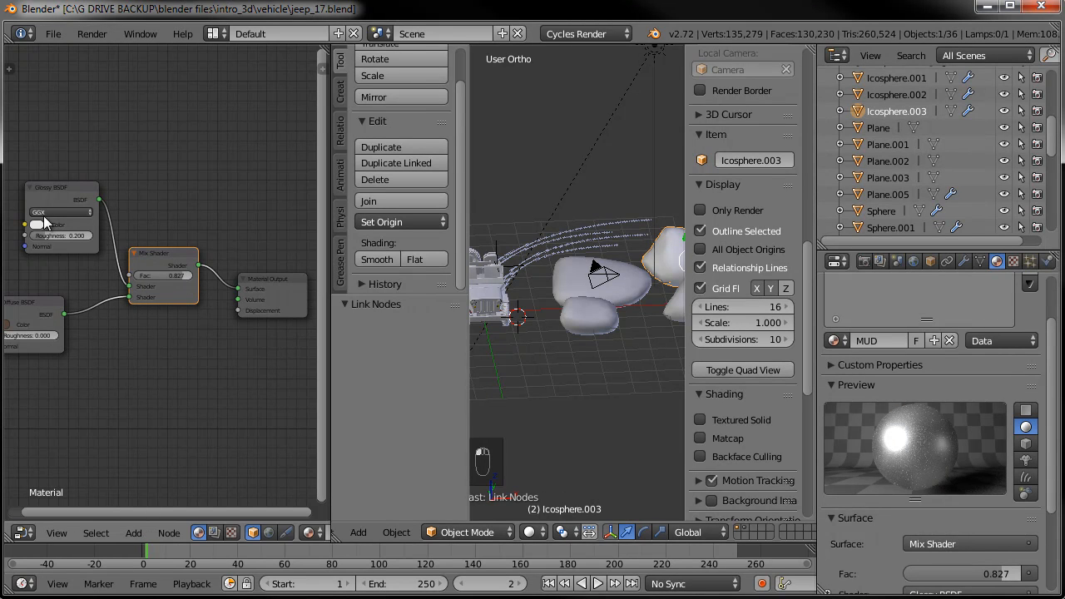
pyautogui.moveTo(129, 326); pyautogui.dragTo(139, 325, button='middle')
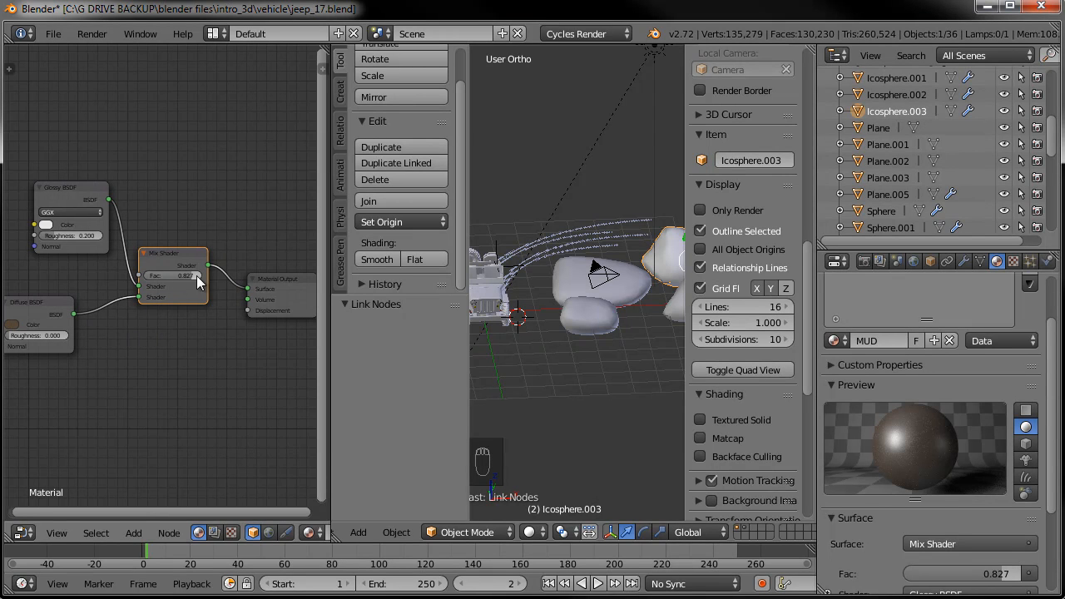
pyautogui.moveTo(188, 283); pyautogui.dragTo(209, 283)
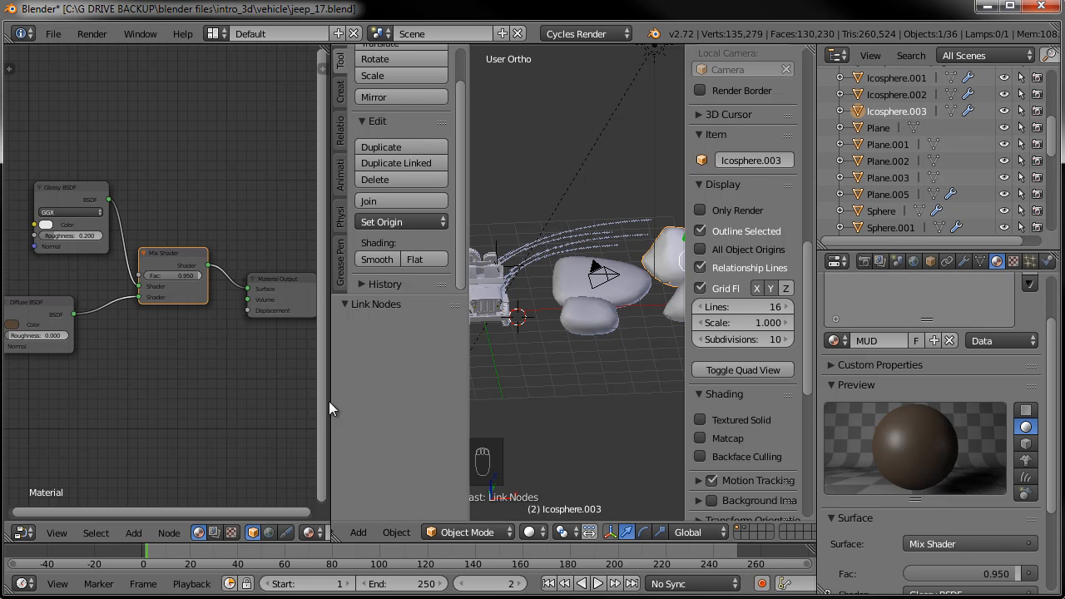
# Tint the Glossy BSDF color of the MUD material a light pinkish brown.
pyautogui.click(46, 225)
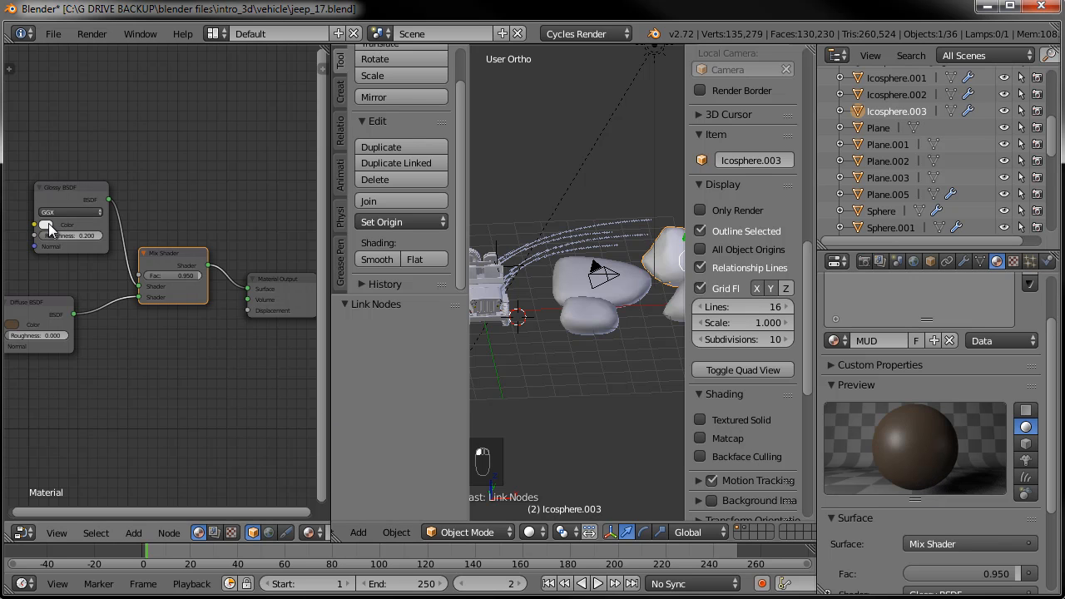
pyautogui.click(47, 225)
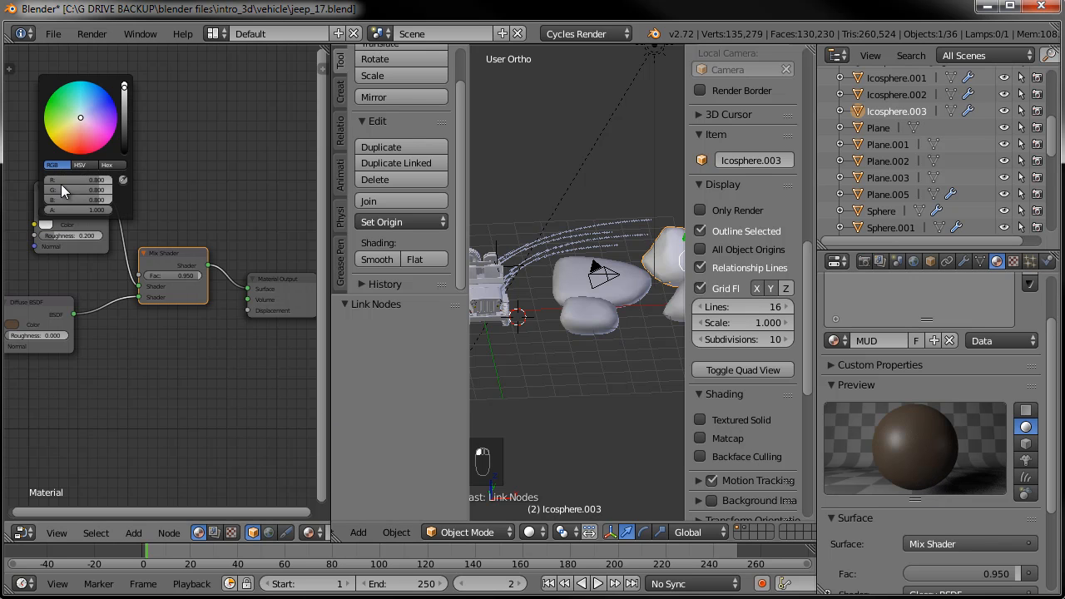
pyautogui.click(80, 124)
pyautogui.moveTo(123, 89); pyautogui.dragTo(123, 97)
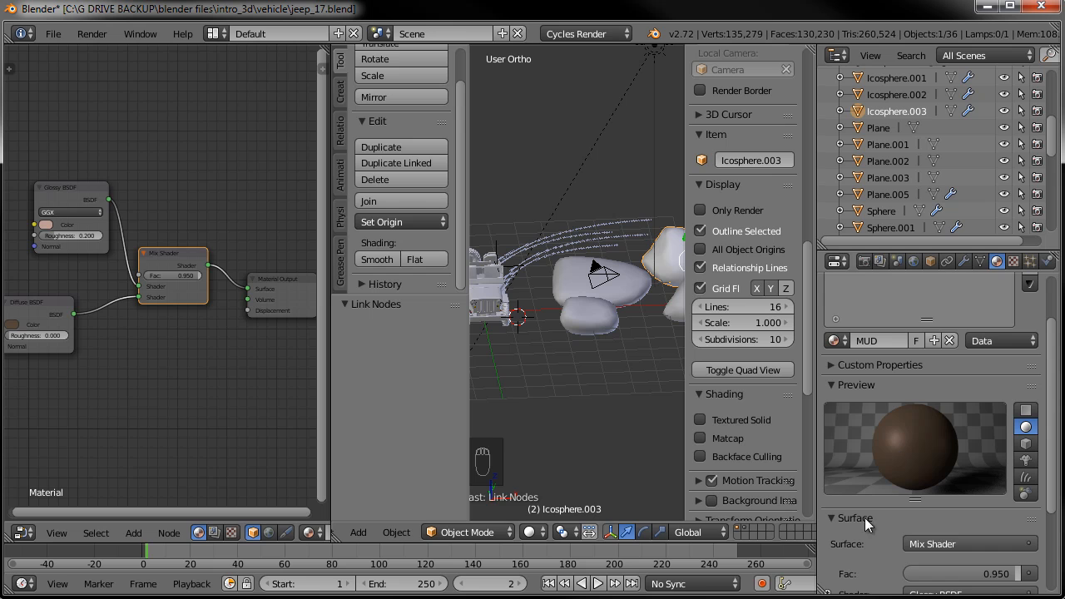
# Shrink the node editor to widen the 3D view and assign the existing MUD material to the Icosphere.002 rock.
pyautogui.moveTo(331, 378); pyautogui.dragTo(104, 366)
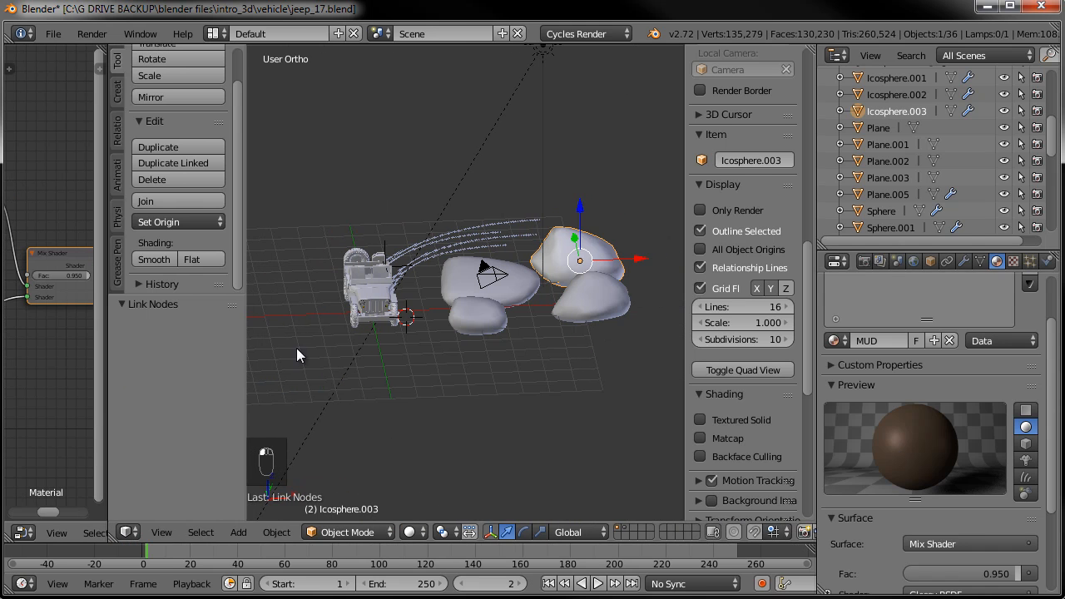
pyautogui.scroll(2, 913, 358)
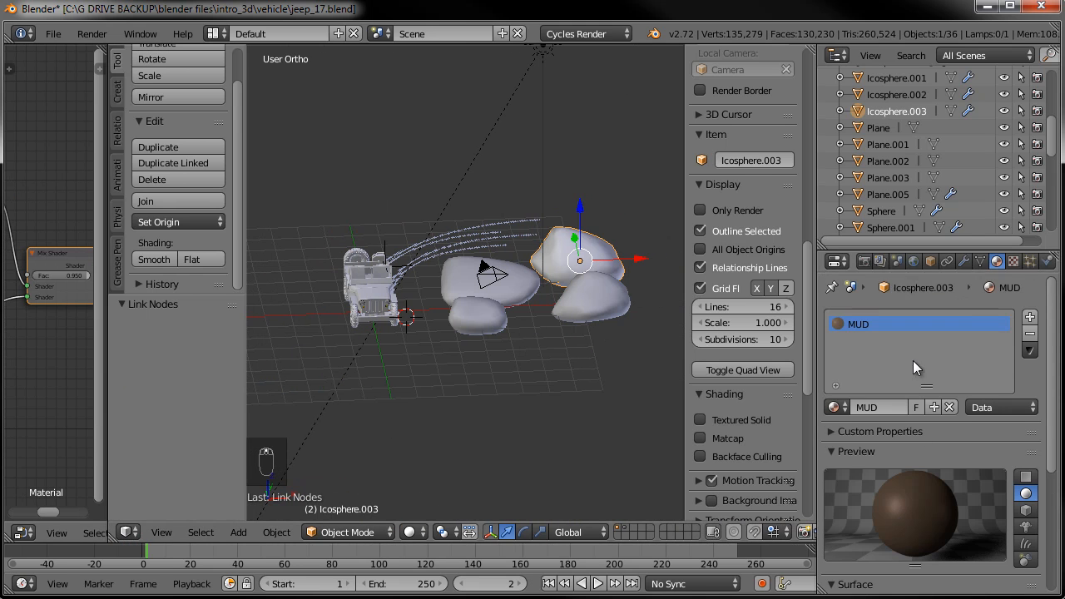
pyautogui.rightClick(586, 310)
pyautogui.click(836, 407)
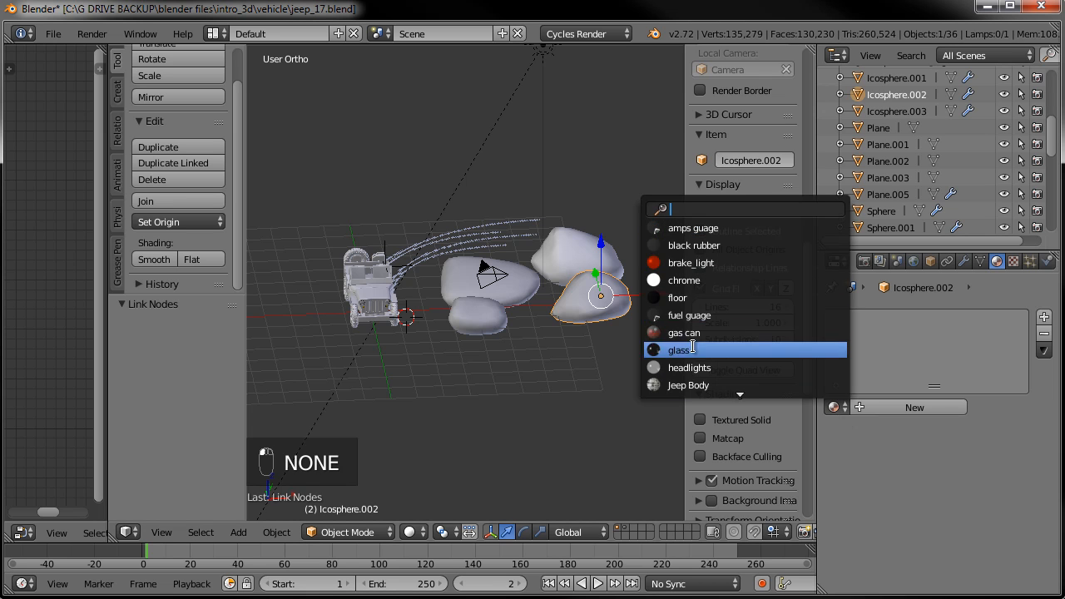
pyautogui.scroll(-6, 686, 384)
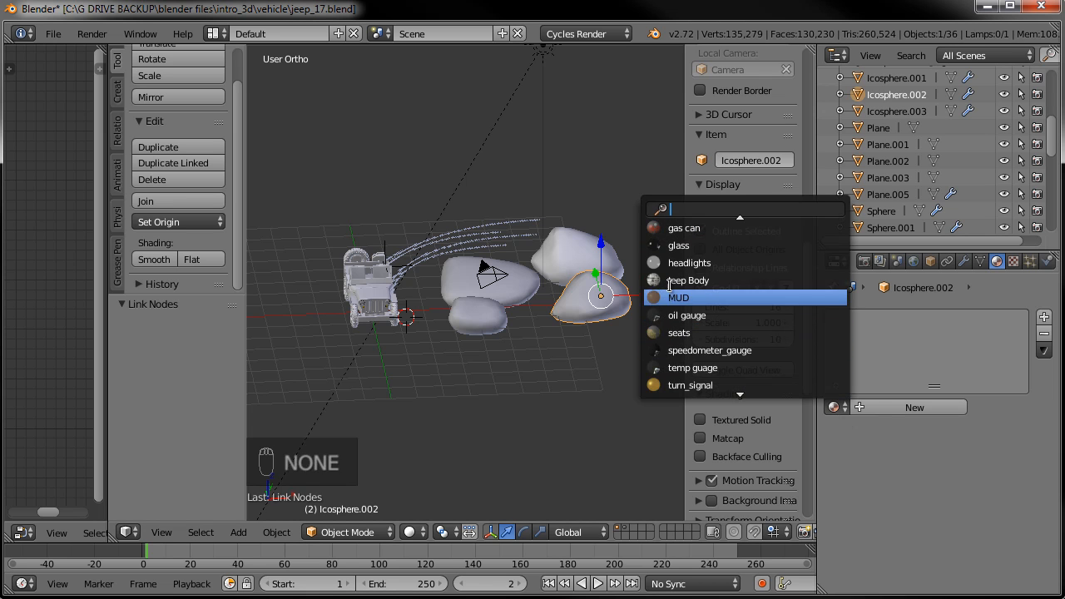
pyautogui.click(672, 298)
# Assign the MUD material to the large rock and the small rock nearest the jeep.
pyautogui.rightClick(531, 301)
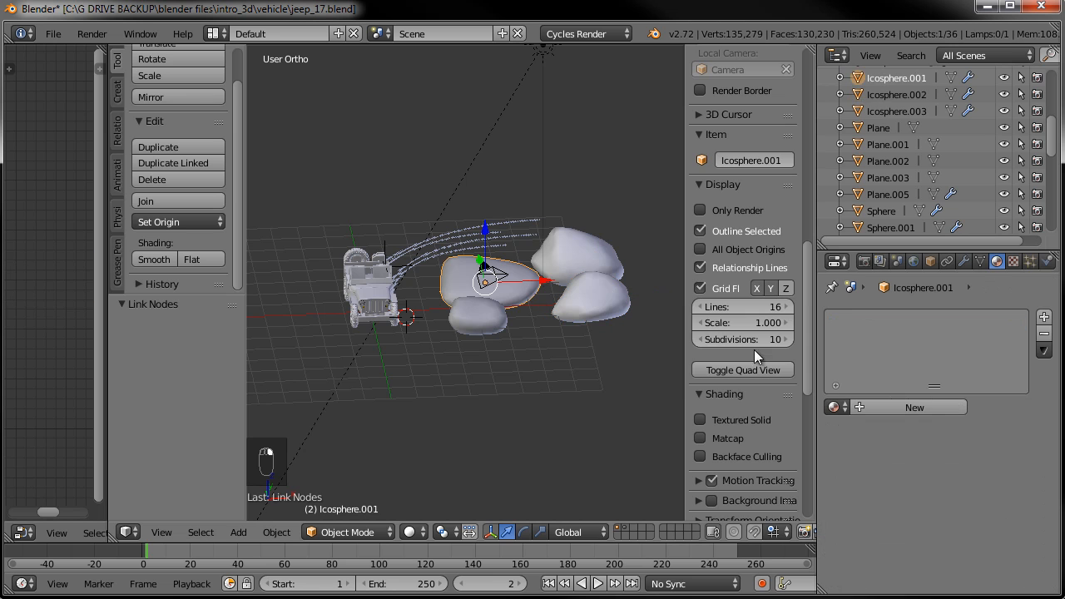
pyautogui.click(836, 407)
pyautogui.scroll(-2, 735, 354)
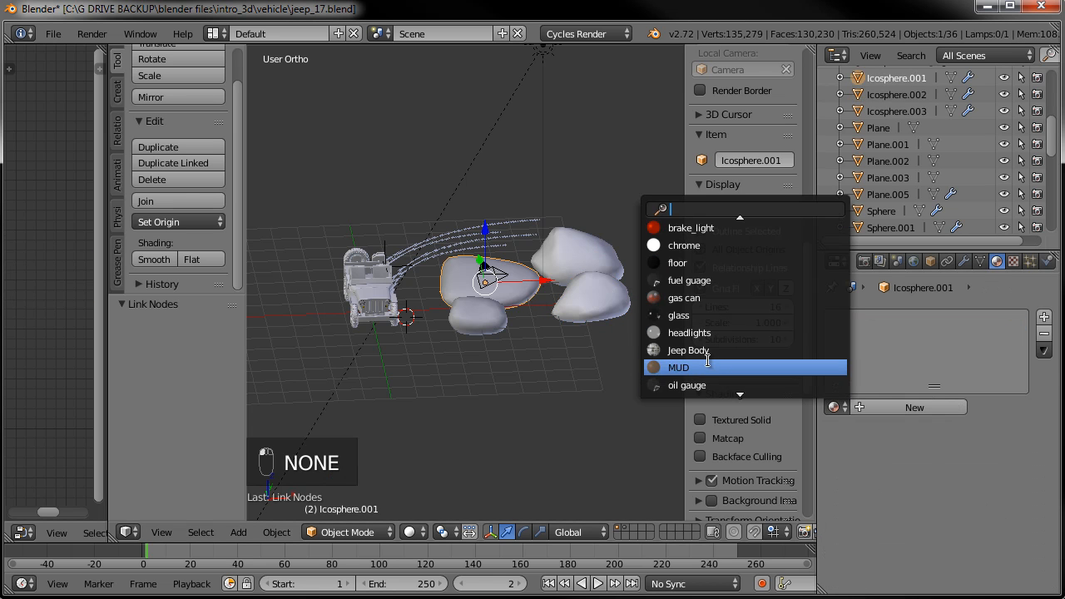
pyautogui.click(735, 363)
pyautogui.rightClick(531, 333)
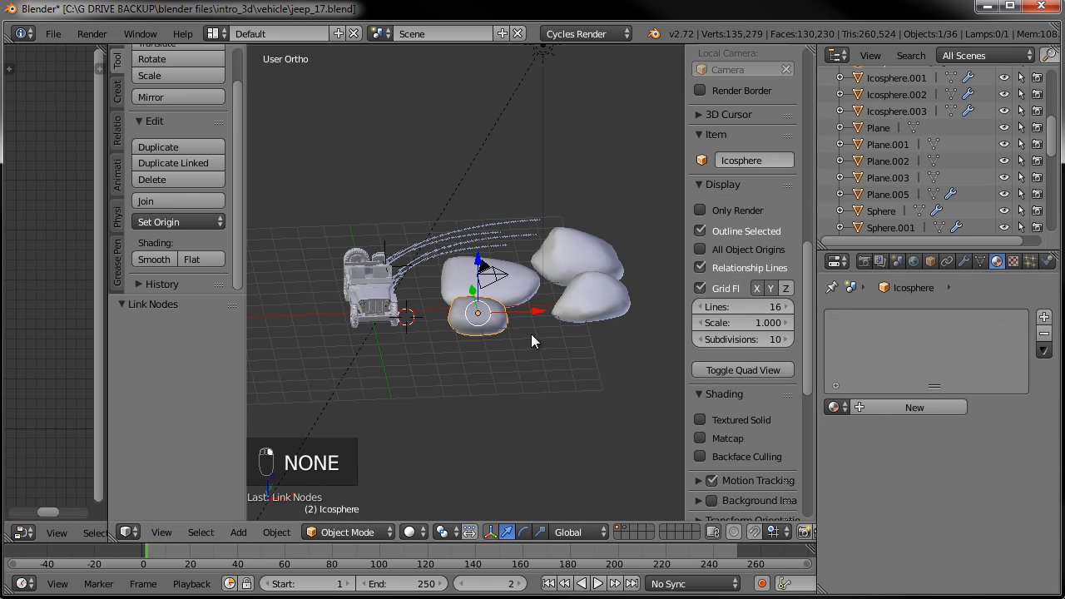
pyautogui.click(836, 407)
pyautogui.scroll(-2, 716, 370)
pyautogui.click(716, 368)
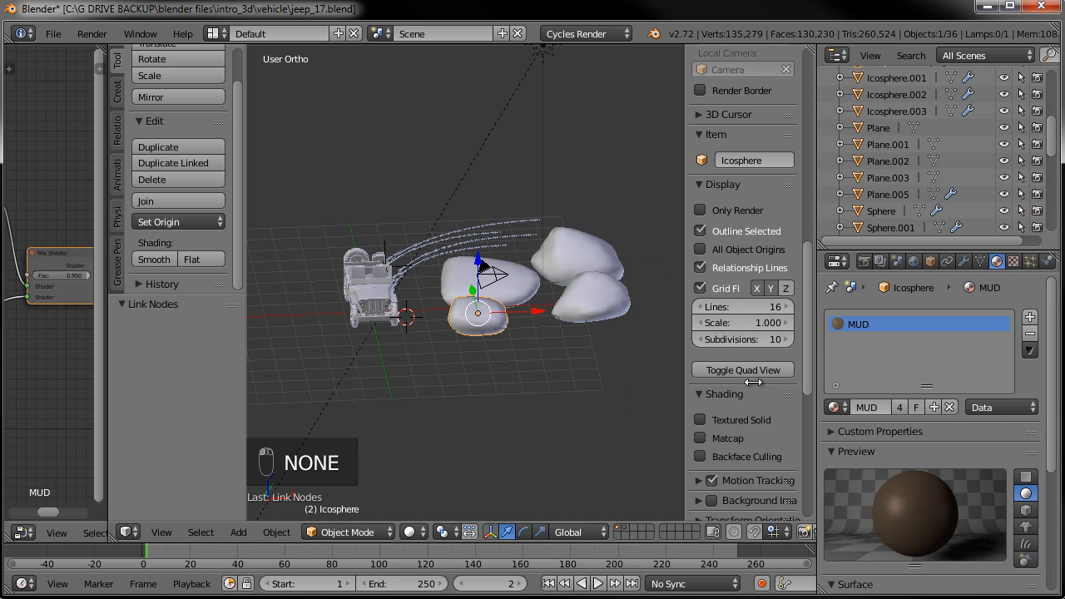
# Select all four rocks and put them in a new group named MUD CLUMPS.
pyautogui.moveTo(559, 325); pyautogui.dragTo(532, 331, button='middle')
pyautogui.rightClick(532, 331)
pyautogui.rightClick(515, 356)
pyautogui.keyDown('shift'); pyautogui.rightClick(615, 329); pyautogui.keyUp('shift')
pyautogui.keyDown('shift'); pyautogui.rightClick(573, 232); pyautogui.keyUp('shift')
pyautogui.keyDown('shift'); pyautogui.rightClick(532, 295); pyautogui.keyUp('shift')
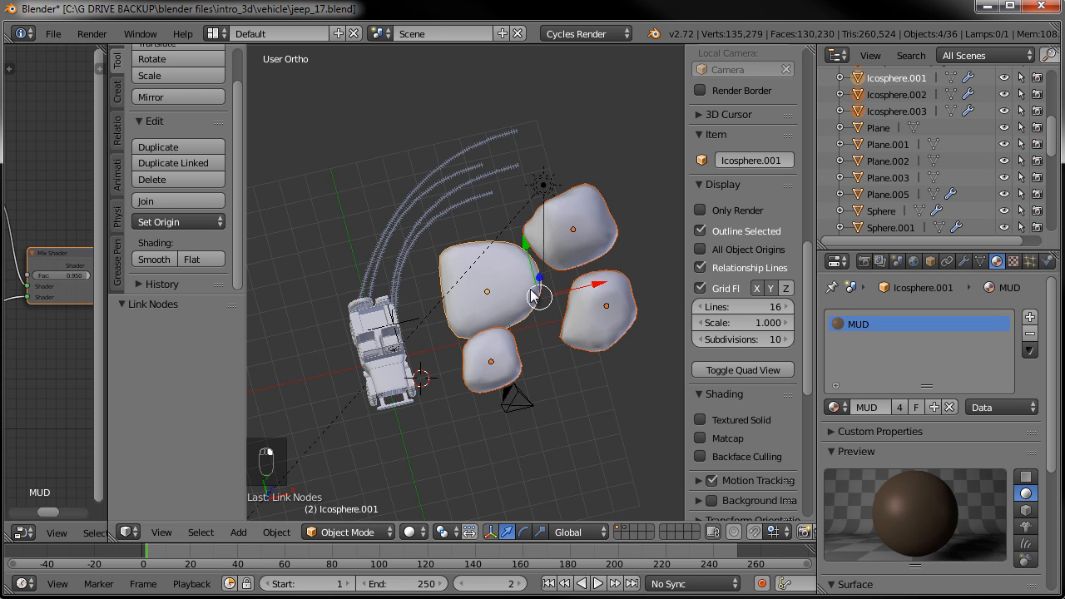
pyautogui.hotkey('ctrl', 'g')
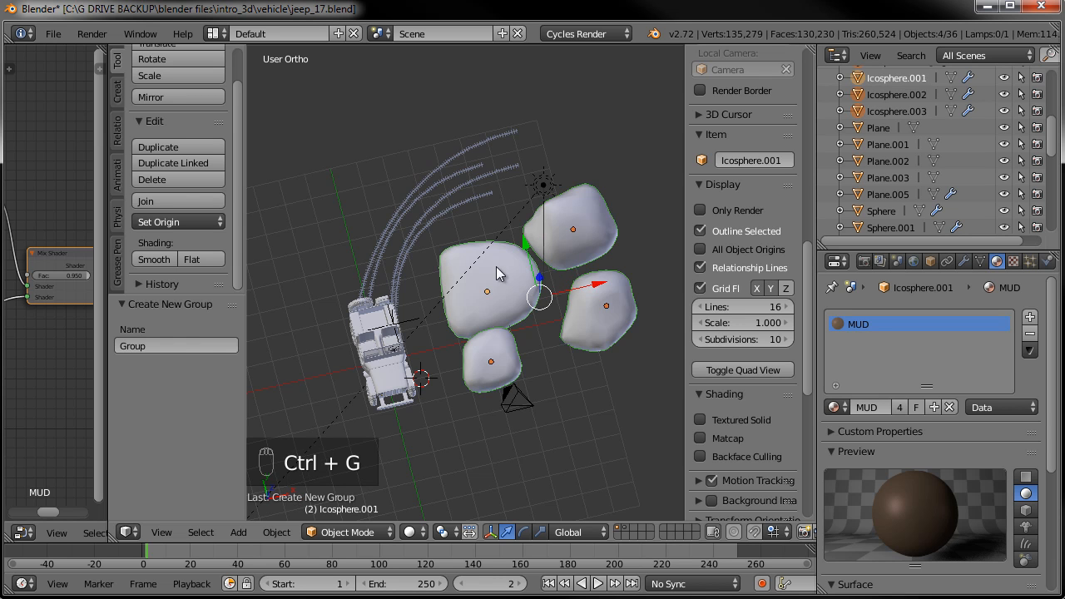
pyautogui.click(175, 346)
pyautogui.write('MUD CLUMPS')
pyautogui.press('Return')
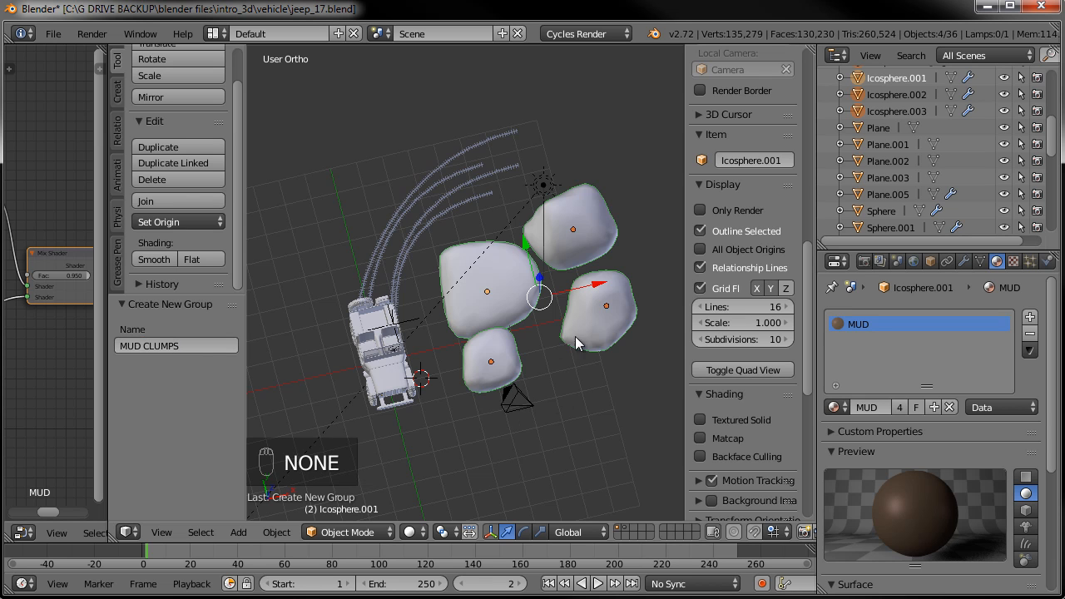
# Move the four grouped rocks to the second layer and display only that layer.
pyautogui.press('m')
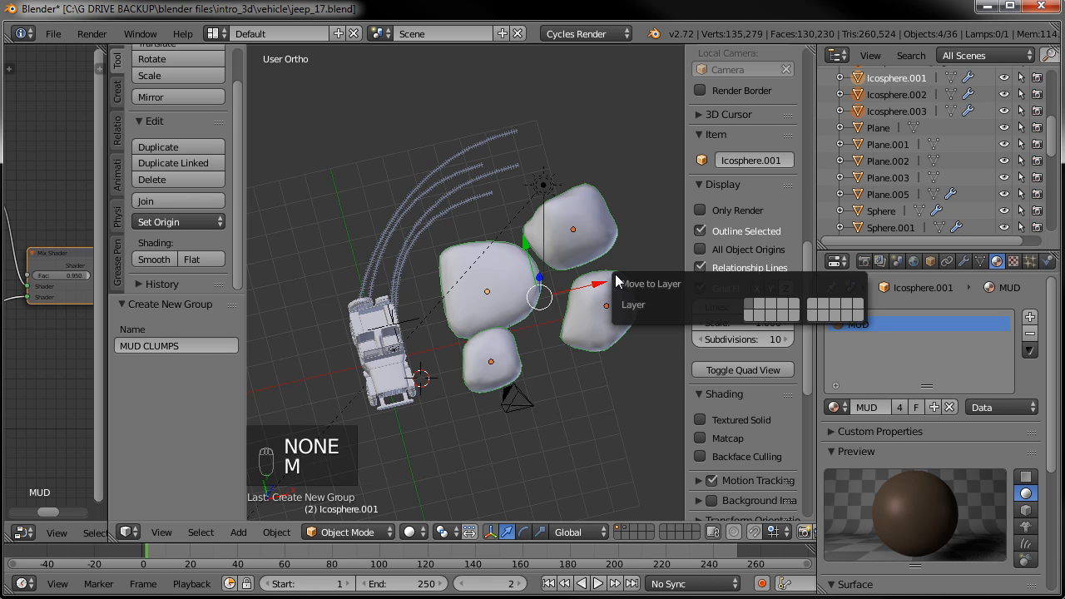
pyautogui.click(764, 304)
pyautogui.click(626, 532)
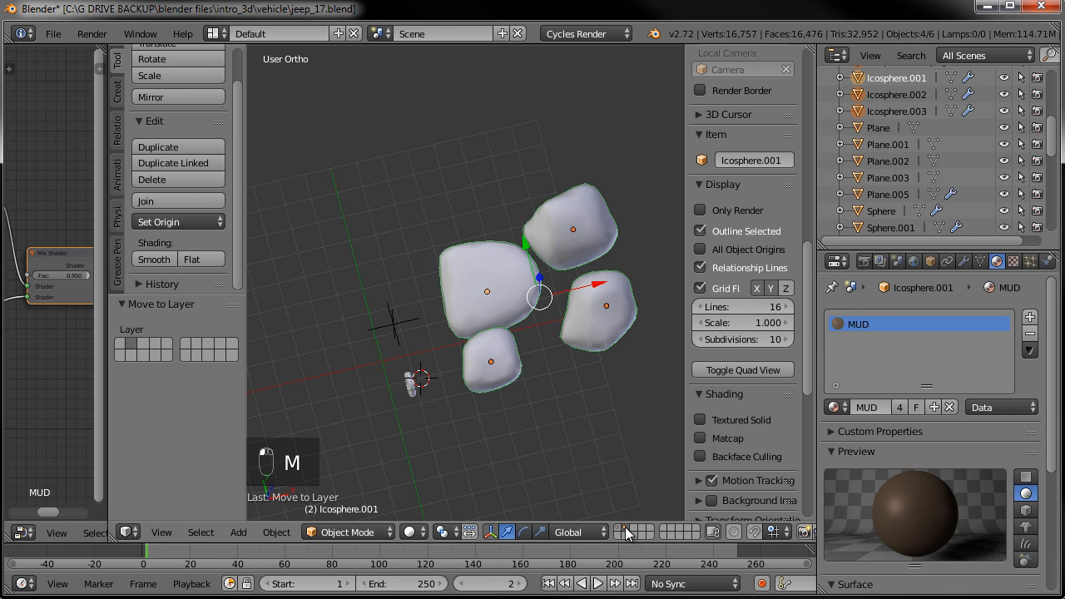
# Check the jeep and tracks on the first layer, and select the tire on the second layer.
pyautogui.click(619, 529)
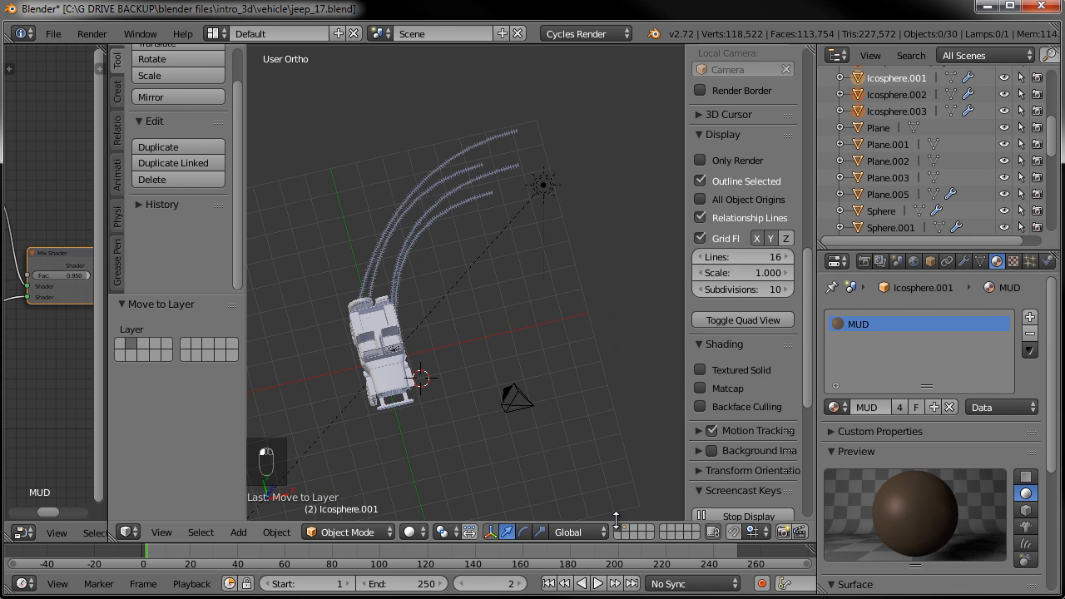
pyautogui.moveTo(483, 371); pyautogui.dragTo(554, 350, button='middle')
pyautogui.scroll(3, 492, 375)
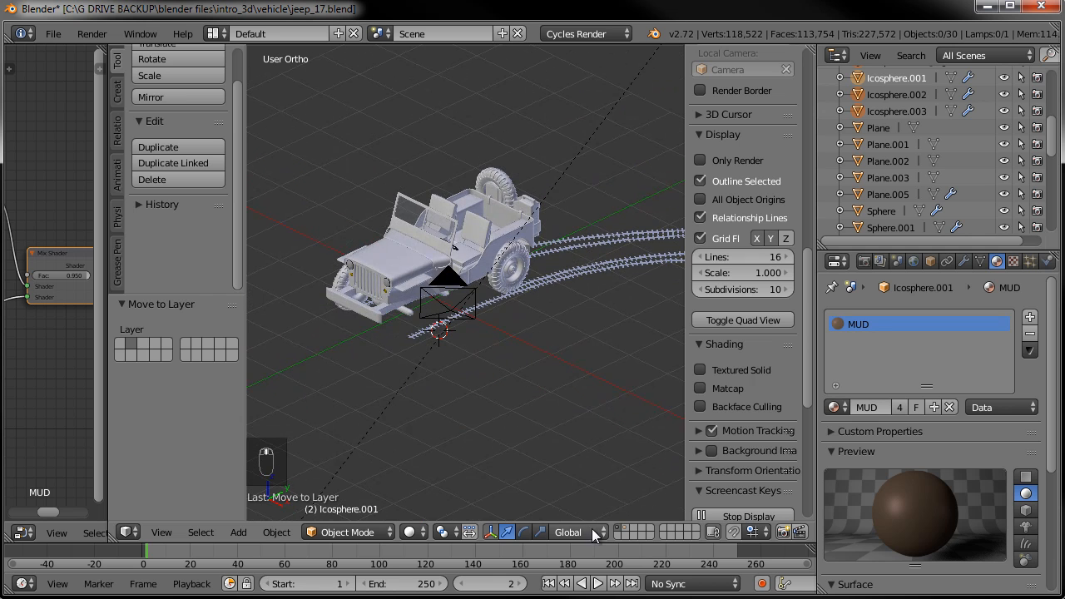
pyautogui.click(627, 531)
pyautogui.rightClick(408, 315)
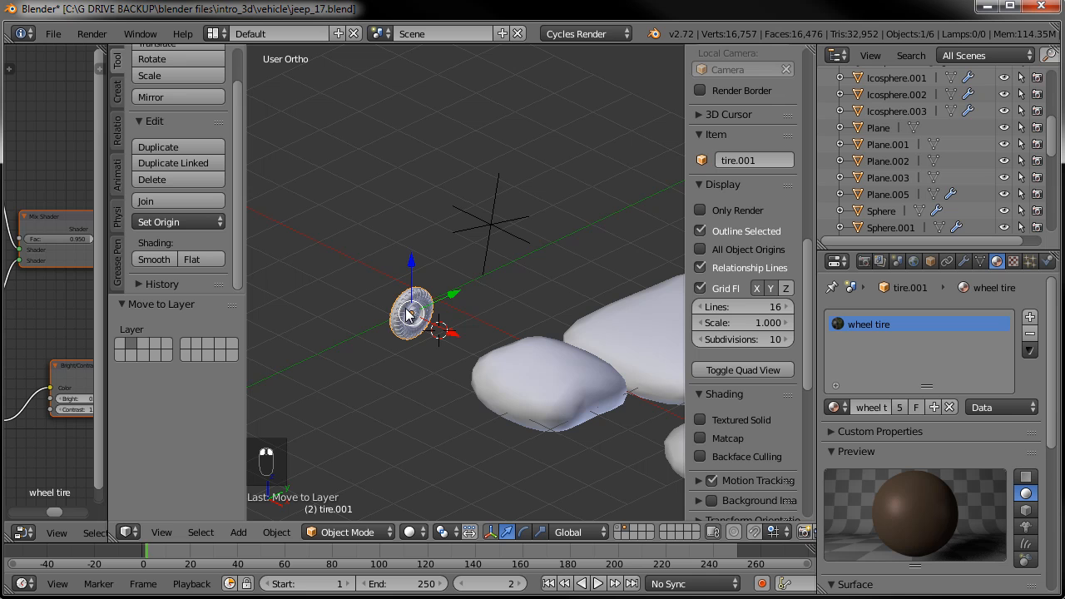
# Move the tire.001 object to the first layer and make that layer the visible one.
pyautogui.press('m')
pyautogui.click(543, 343)
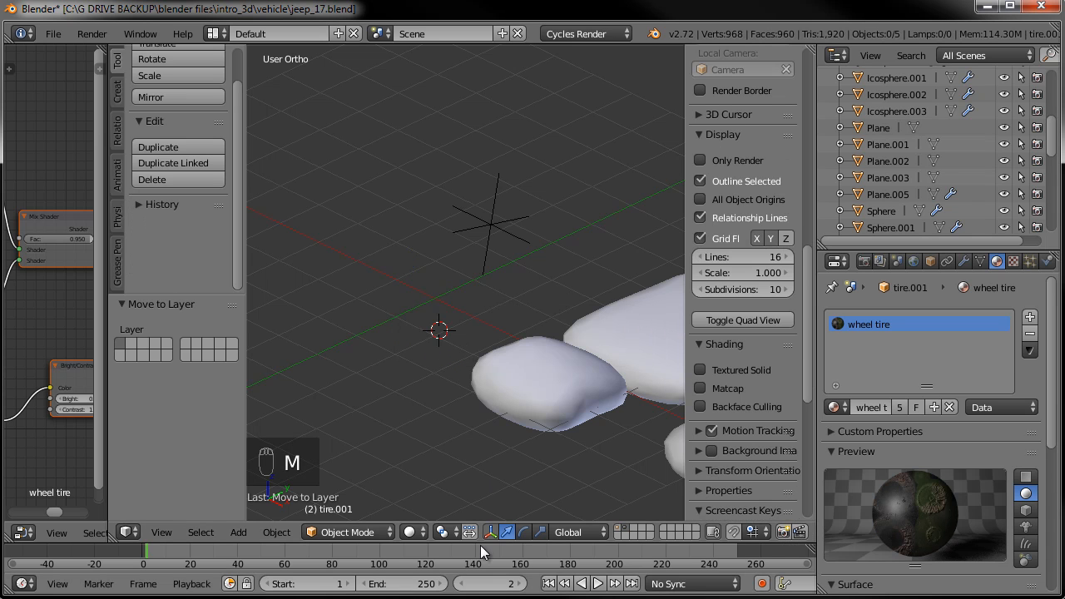
pyautogui.click(619, 528)
# Add a particle system to the tire-track Plane, name its settings "muddy tracks", and set its type to Hair.
pyautogui.moveTo(488, 343); pyautogui.dragTo(532, 371, button='middle')
pyautogui.rightClick(557, 203)
pyautogui.moveTo(575, 232); pyautogui.dragTo(621, 259, button='middle')
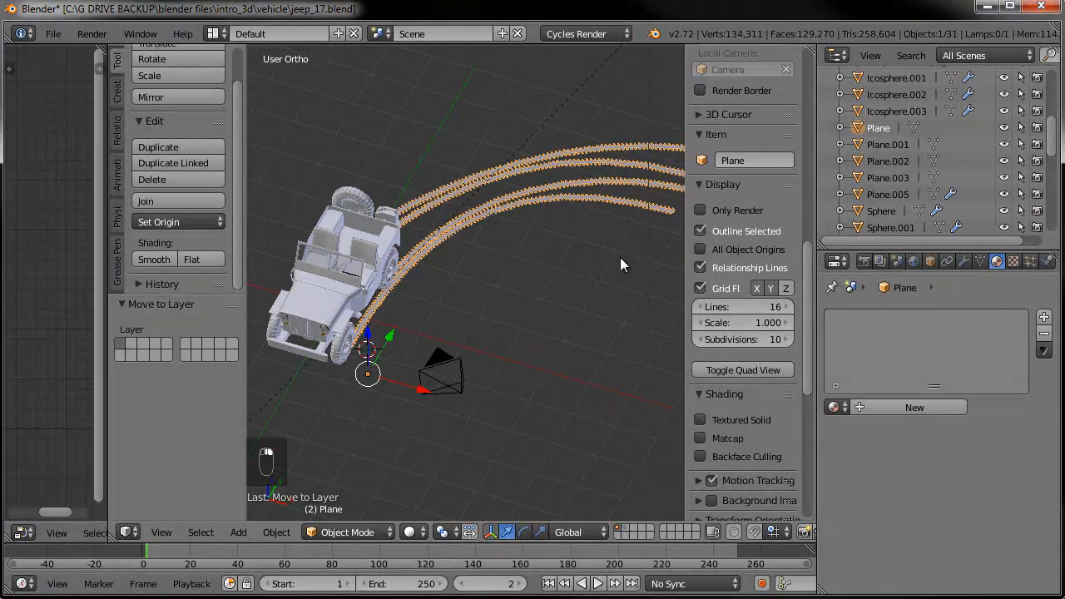
pyautogui.click(1031, 262)
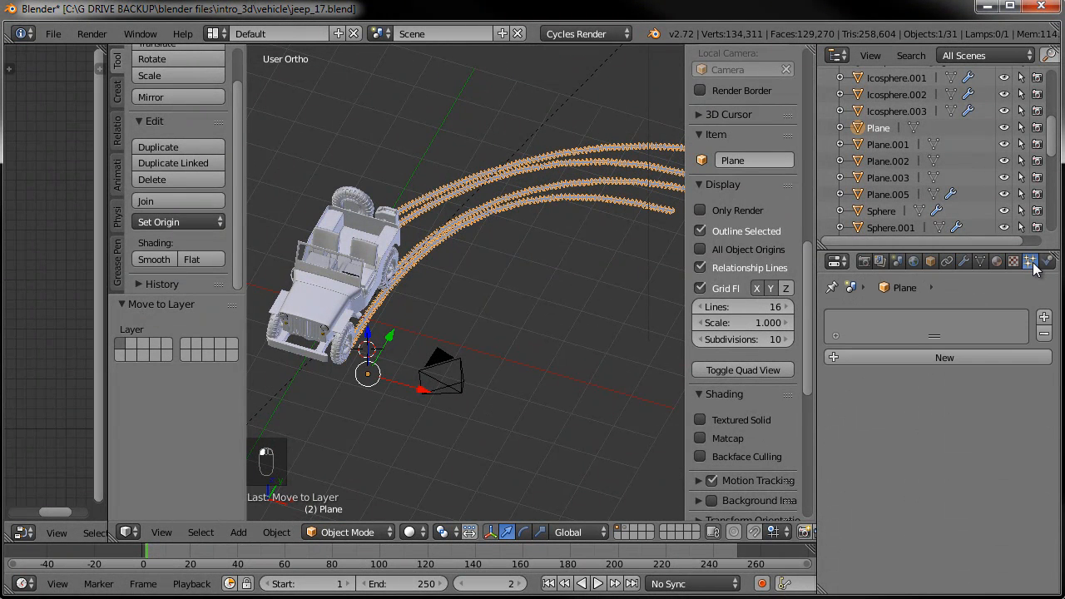
pyautogui.click(1044, 318)
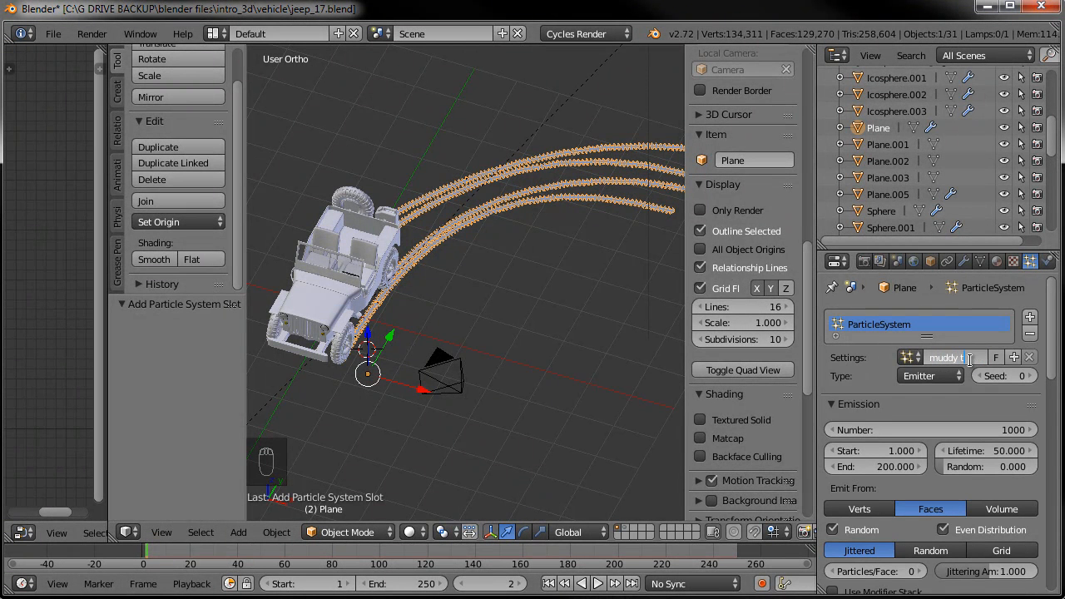
pyautogui.click(911, 375)
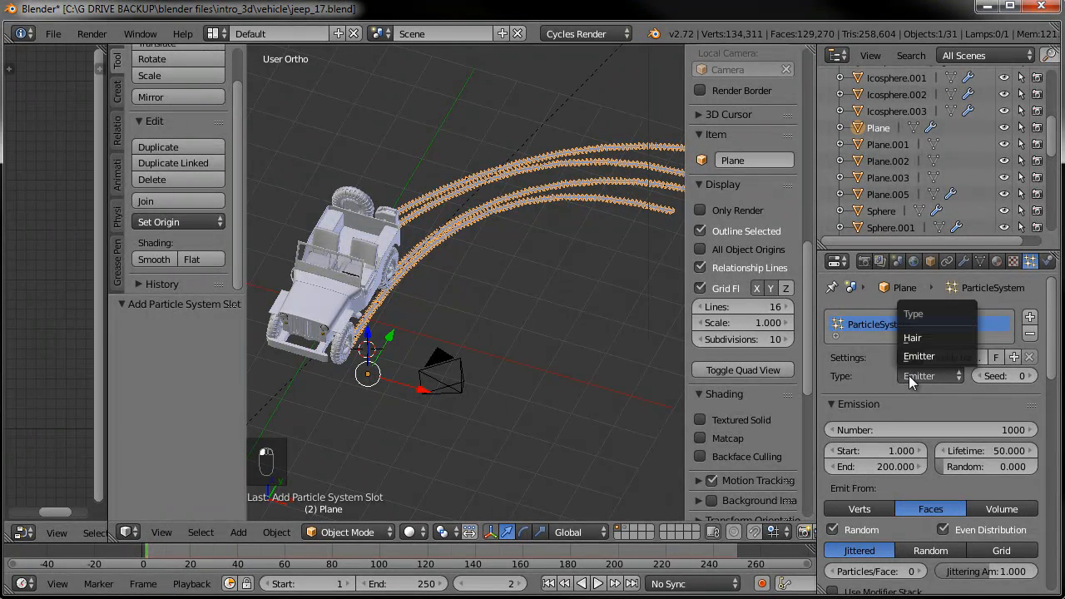
pyautogui.click(915, 338)
pyautogui.moveTo(817, 353); pyautogui.dragTo(800, 353)
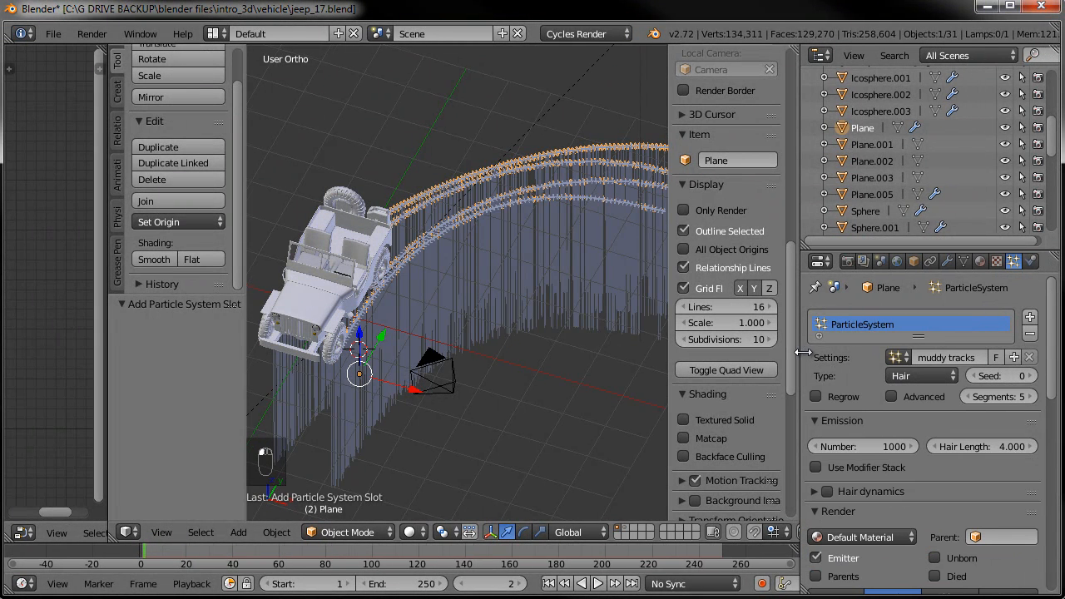
# Recalculate the normals of the whole tire-track mesh with the Inside option enabled.
pyautogui.moveTo(564, 305)
pyautogui.mouseDown(button='middle')
pyautogui.moveTo(571, 290)
pyautogui.moveTo(544, 326)
pyautogui.moveTo(584, 298)
pyautogui.mouseUp(button='middle')
pyautogui.moveTo(506, 293); pyautogui.dragTo(533, 250, button='middle')
pyautogui.scroll(4, 560, 286)
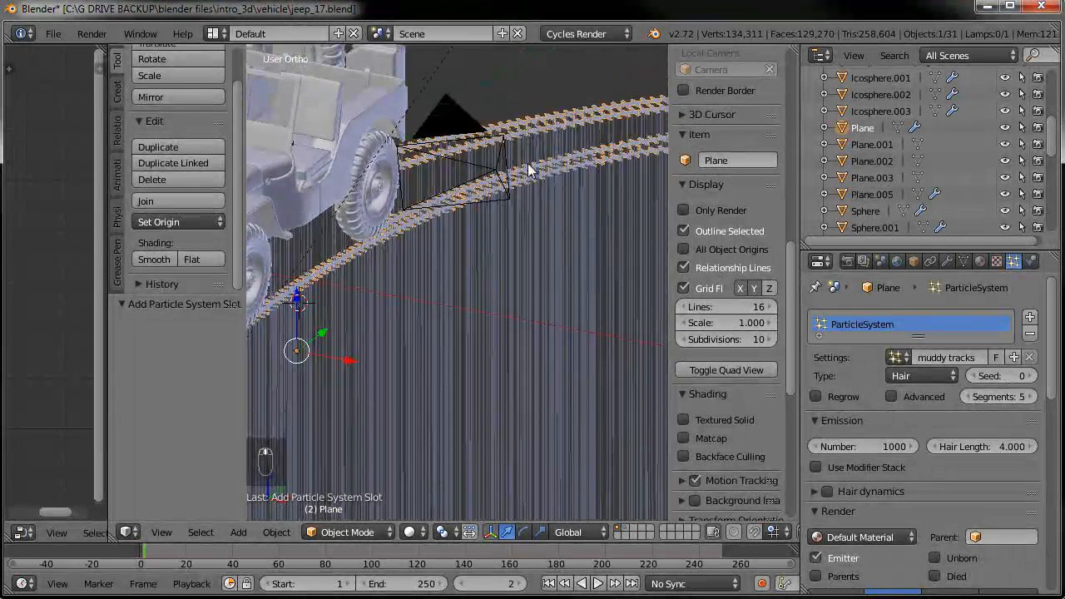
pyautogui.press('Tab')
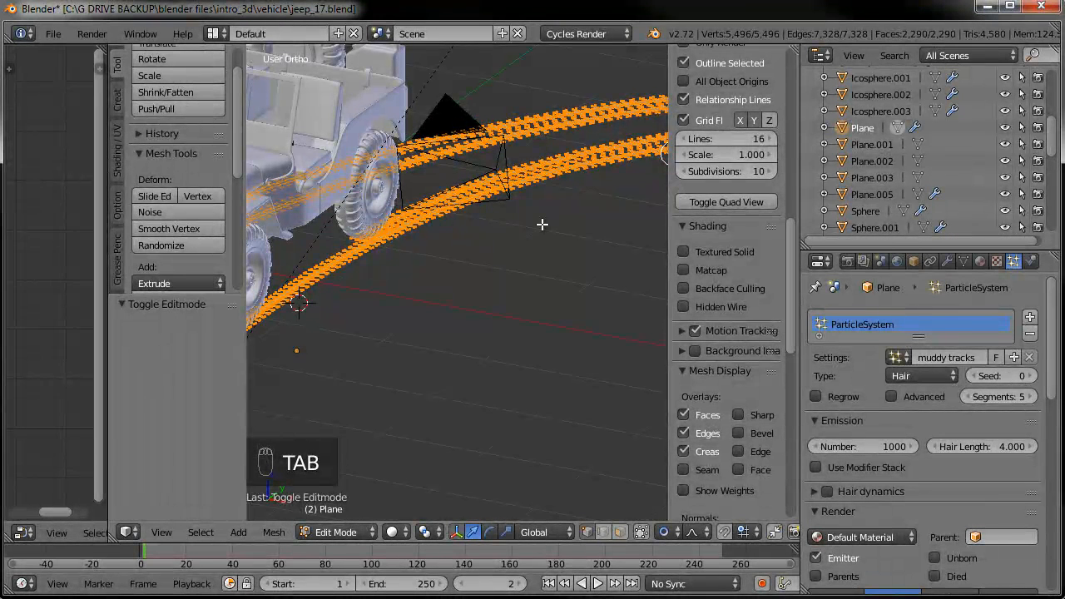
pyautogui.hotkey('ctrl', 'n')
pyautogui.click(146, 328)
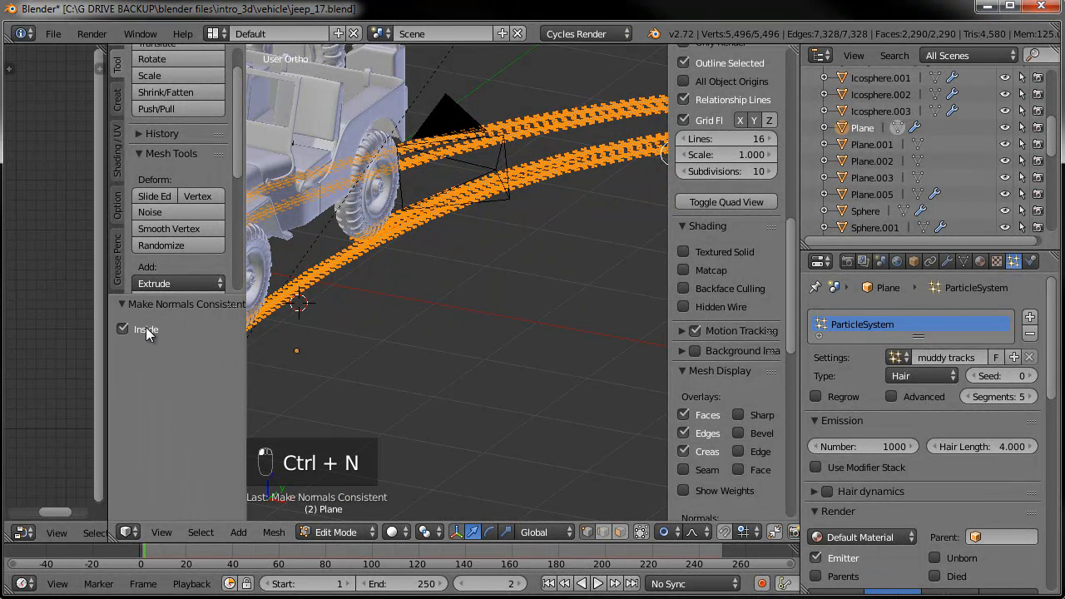
pyautogui.press('Tab')
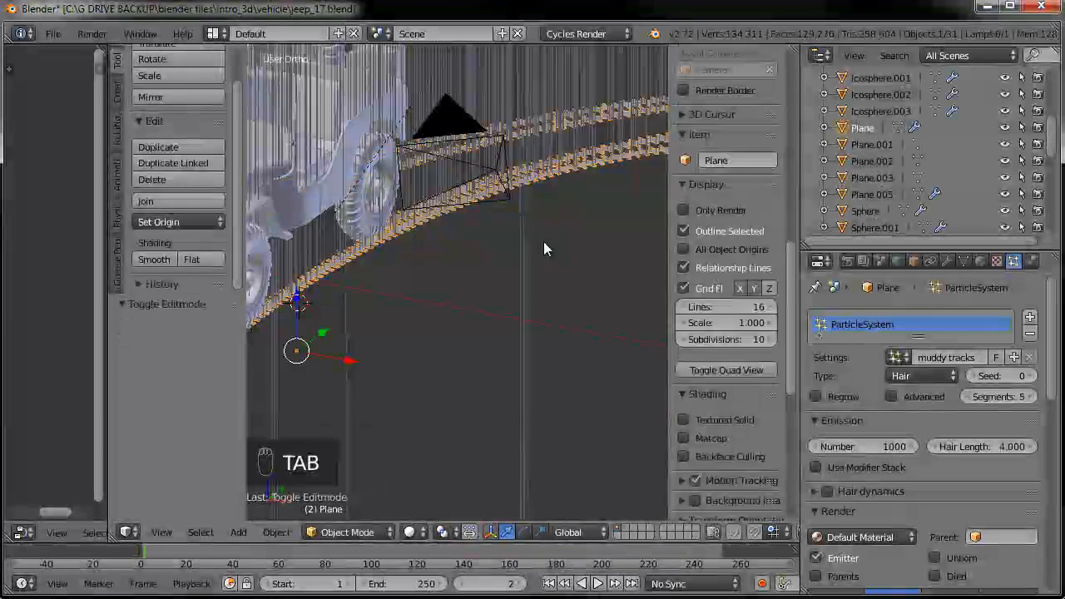
pyautogui.moveTo(538, 247); pyautogui.dragTo(493, 246, button='middle')
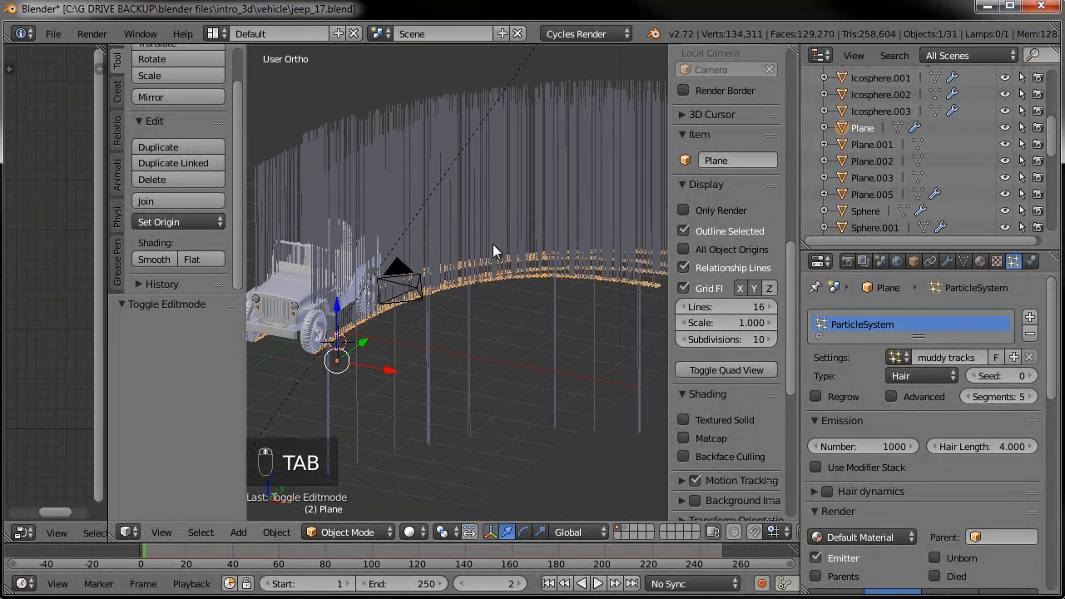
# Render the track's hair particles as a group, using MUD CLUMPS as the dupli group.
pyautogui.scroll(-5, 920, 447)
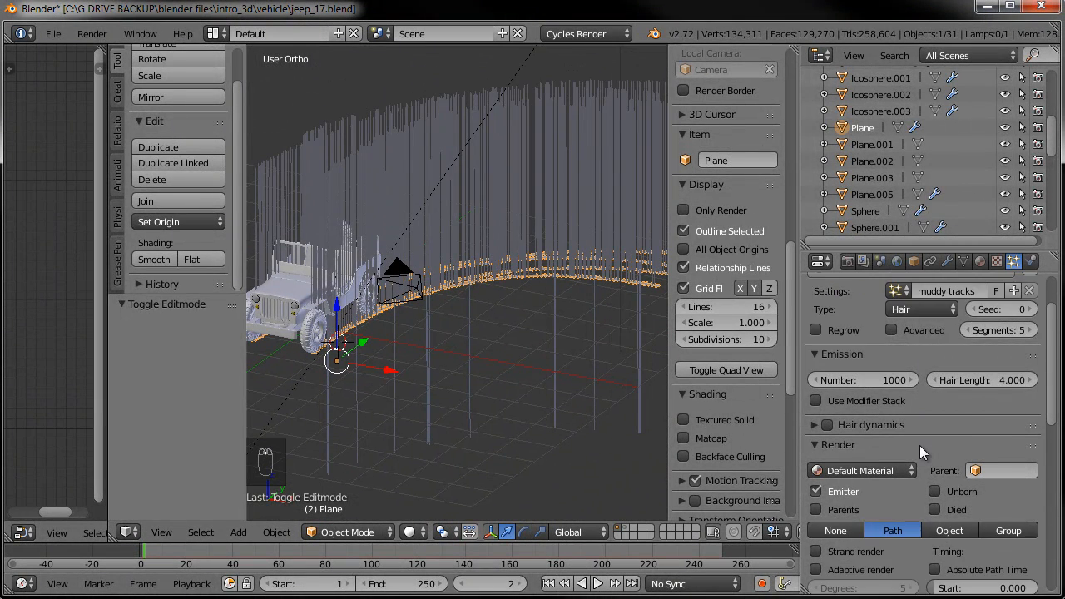
pyautogui.scroll(-5, 920, 445)
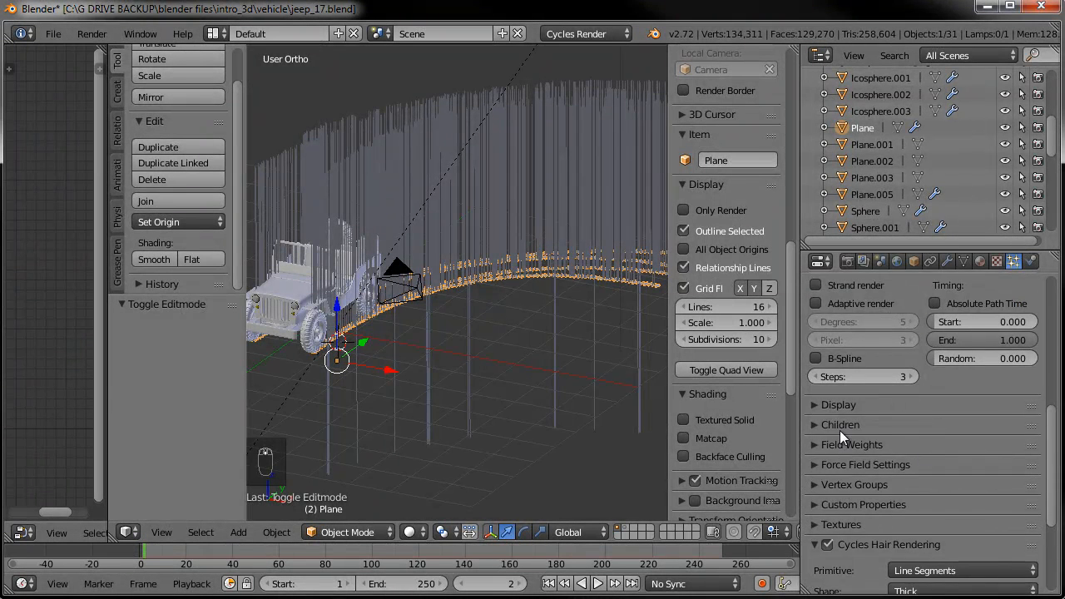
pyautogui.scroll(-5, 845, 422)
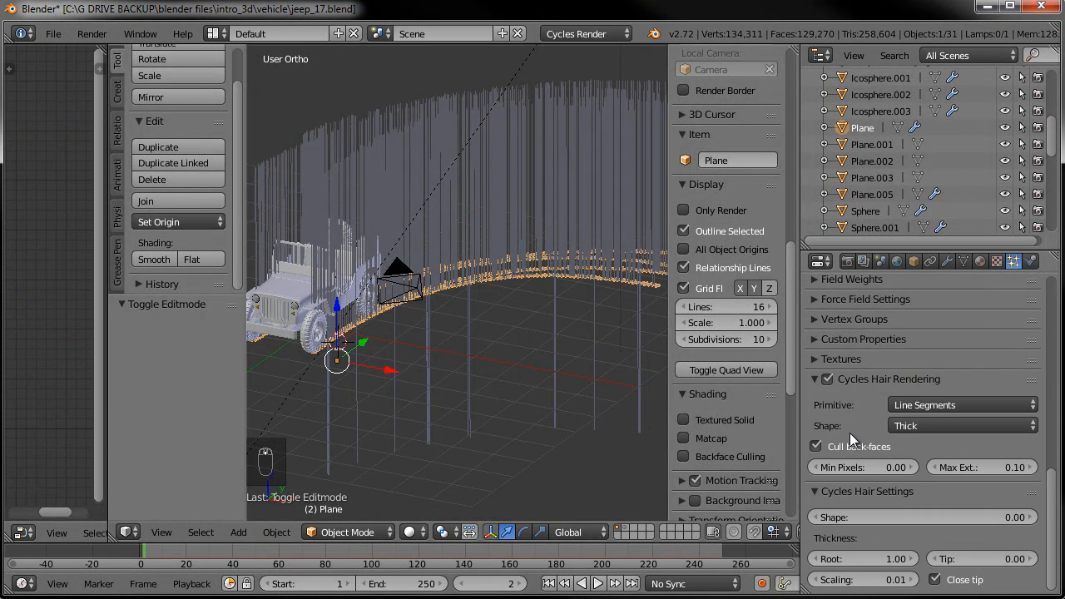
pyautogui.scroll(7, 860, 364)
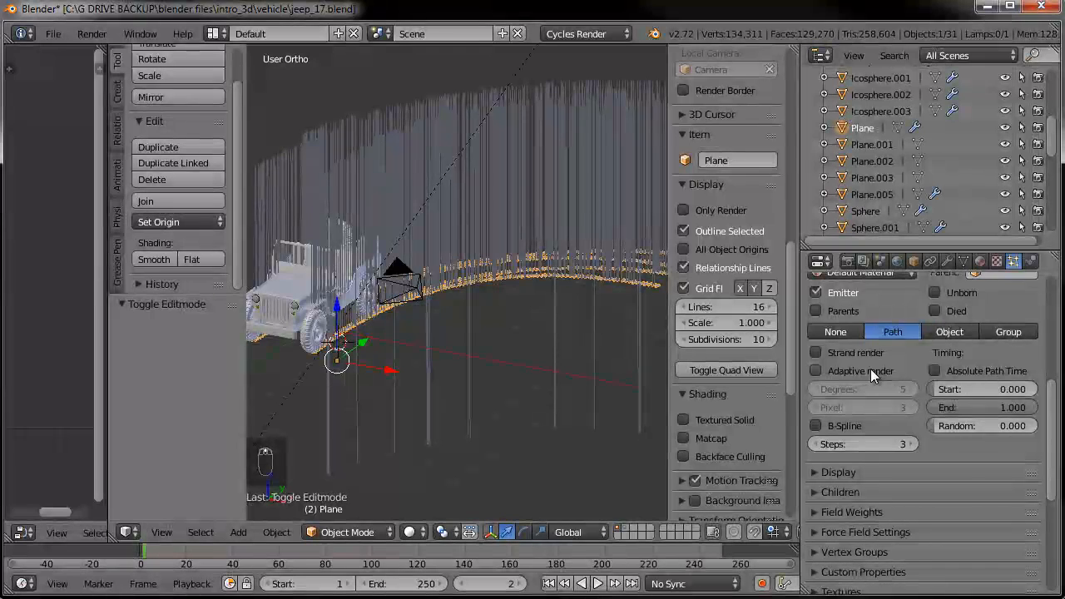
pyautogui.click(949, 332)
pyautogui.scroll(4, 833, 391)
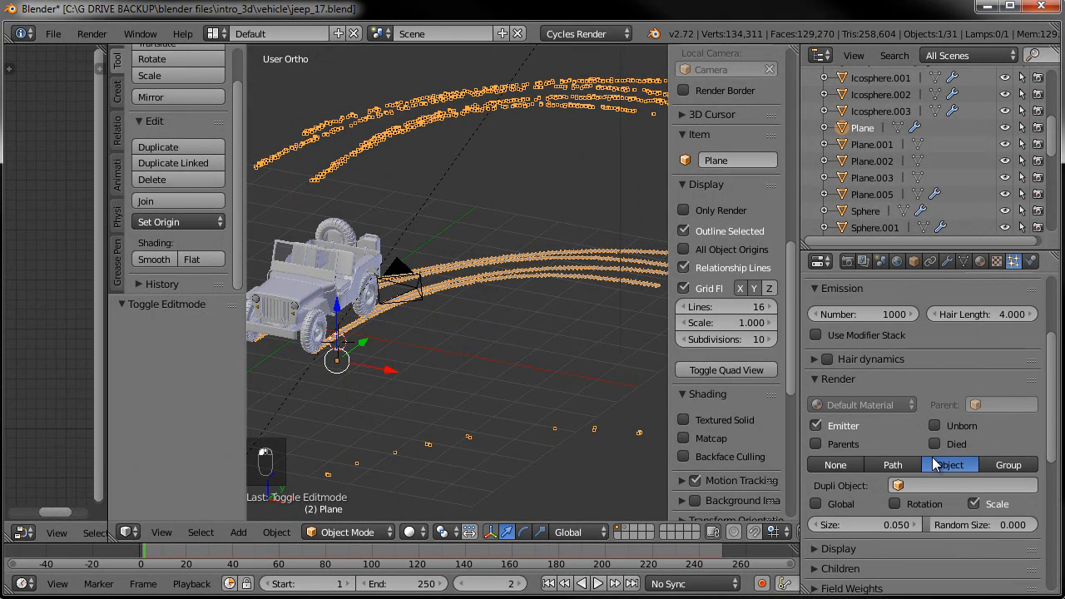
pyautogui.click(926, 486)
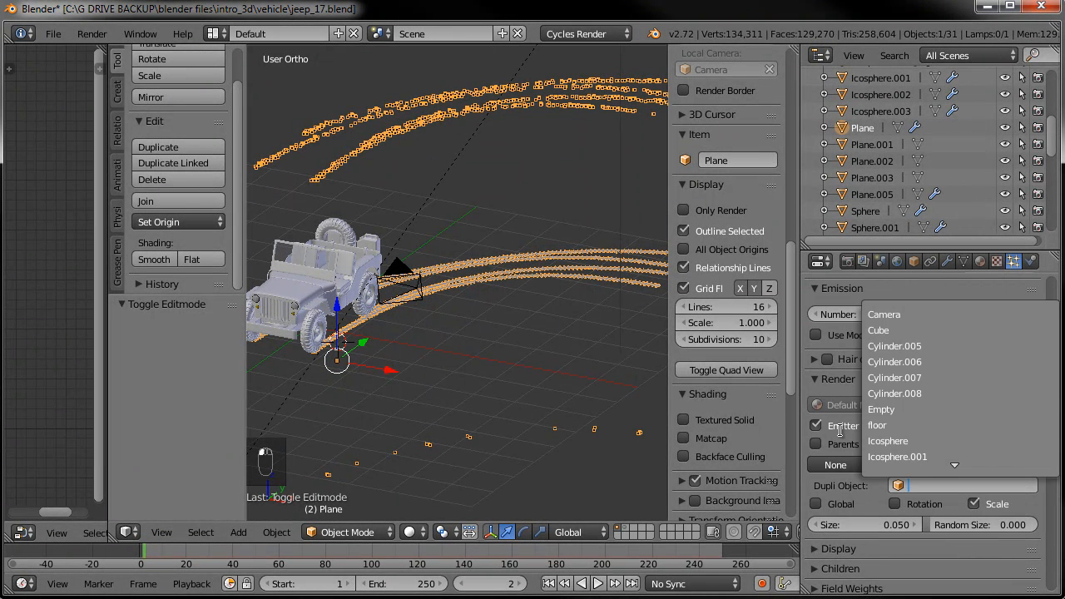
pyautogui.click(1008, 465)
pyautogui.click(930, 485)
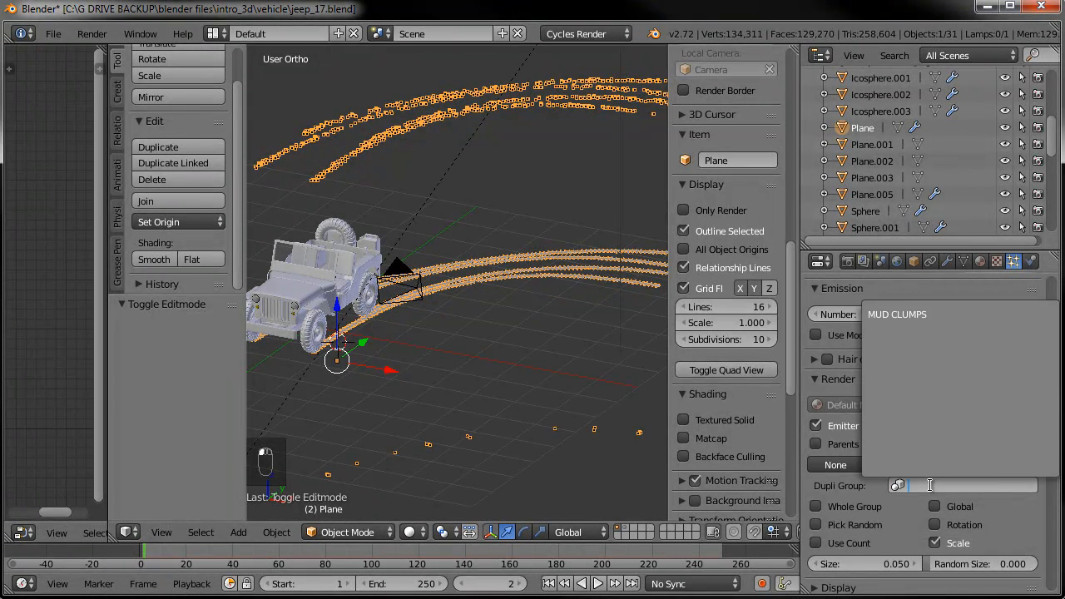
pyautogui.click(902, 312)
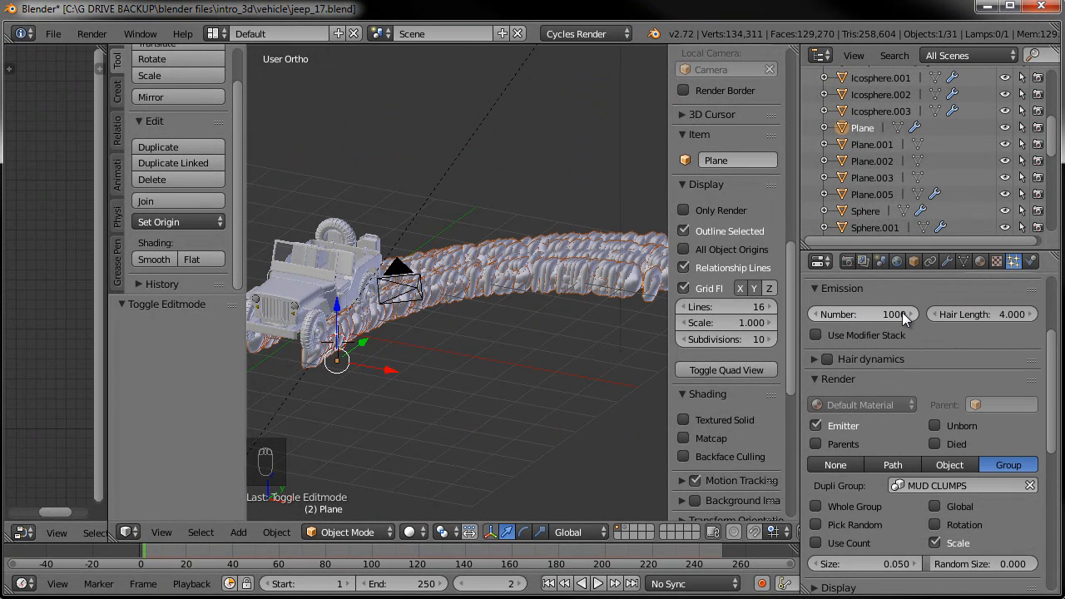
# Show the second layer containing the mud clump objects together with the first layer.
pyautogui.scroll(2, 476, 303)
pyautogui.moveTo(477, 308)
pyautogui.mouseDown(button='middle')
pyautogui.moveTo(530, 317)
pyautogui.moveTo(519, 302)
pyautogui.moveTo(485, 318)
pyautogui.mouseUp(button='middle')
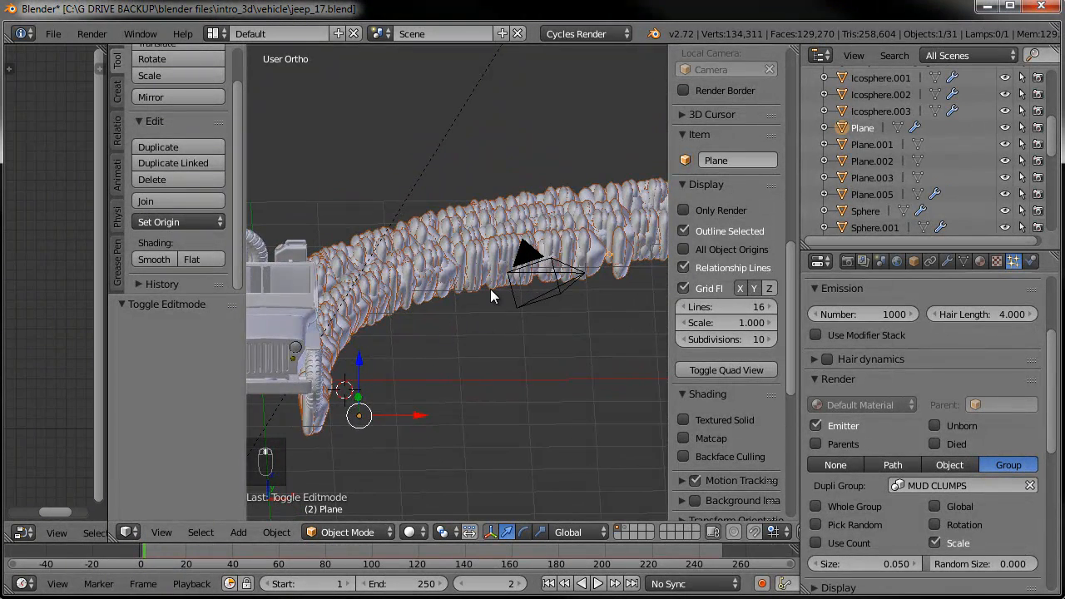
pyautogui.scroll(-4, 490, 288)
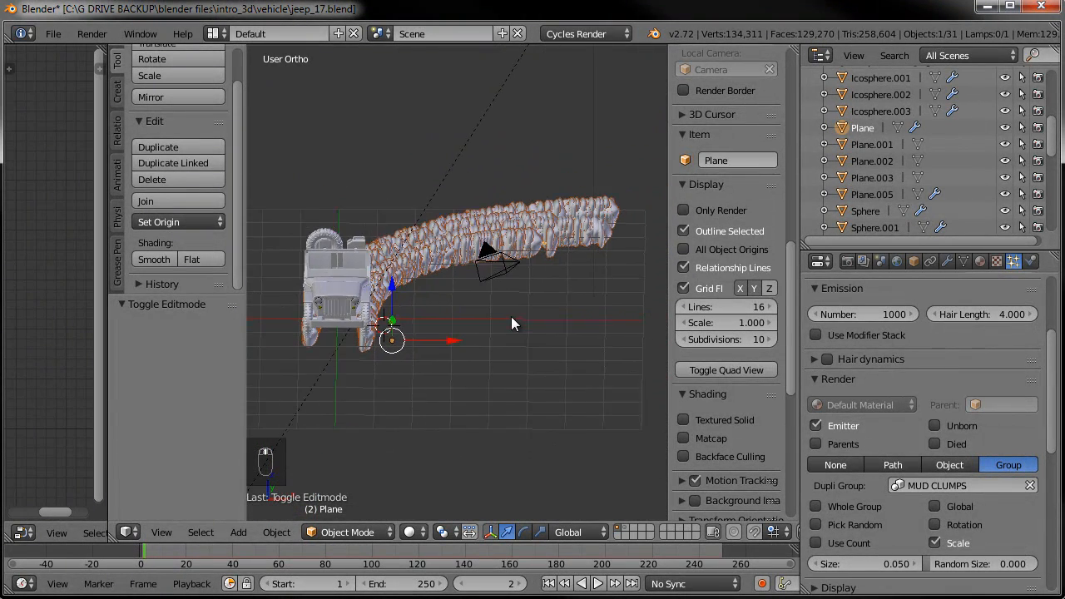
pyautogui.moveTo(512, 317); pyautogui.dragTo(503, 323, button='middle')
pyautogui.keyDown('shift'); pyautogui.click(626, 528); pyautogui.keyUp('shift')
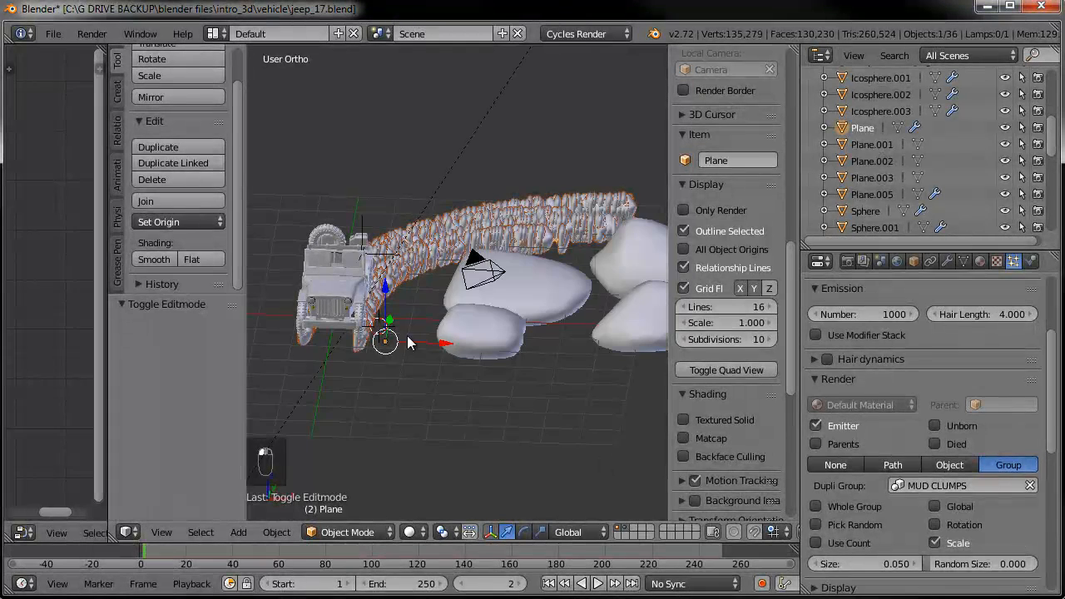
# Rotate the mesh of the smallest mud clump, Icosphere, by -90° about the global Y axis in Edit Mode.
pyautogui.rightClick(523, 335)
pyautogui.press('Tab')
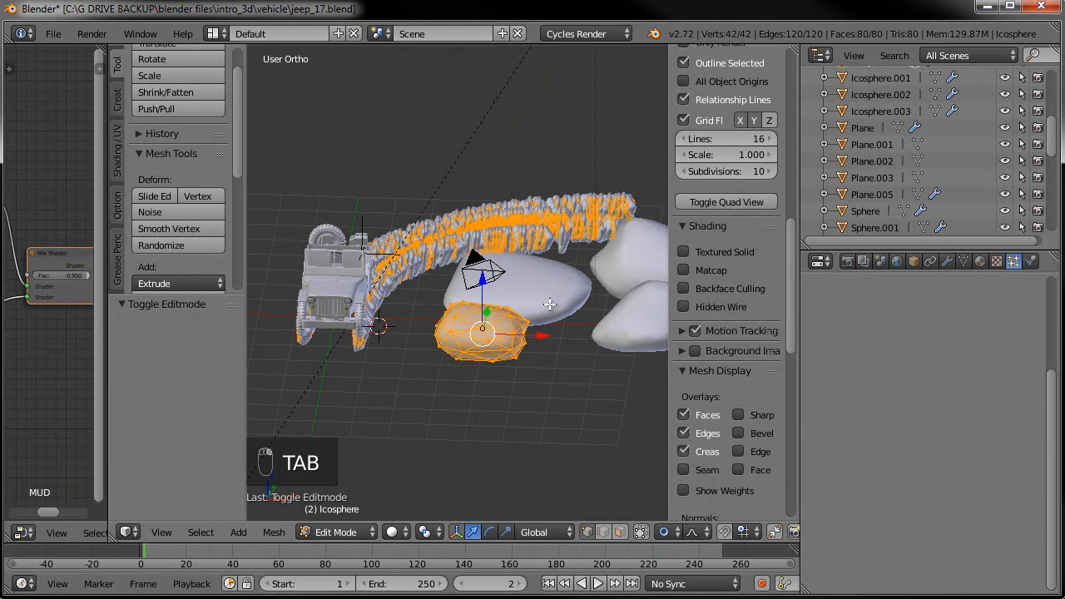
pyautogui.write('r')
pyautogui.write('x-90')
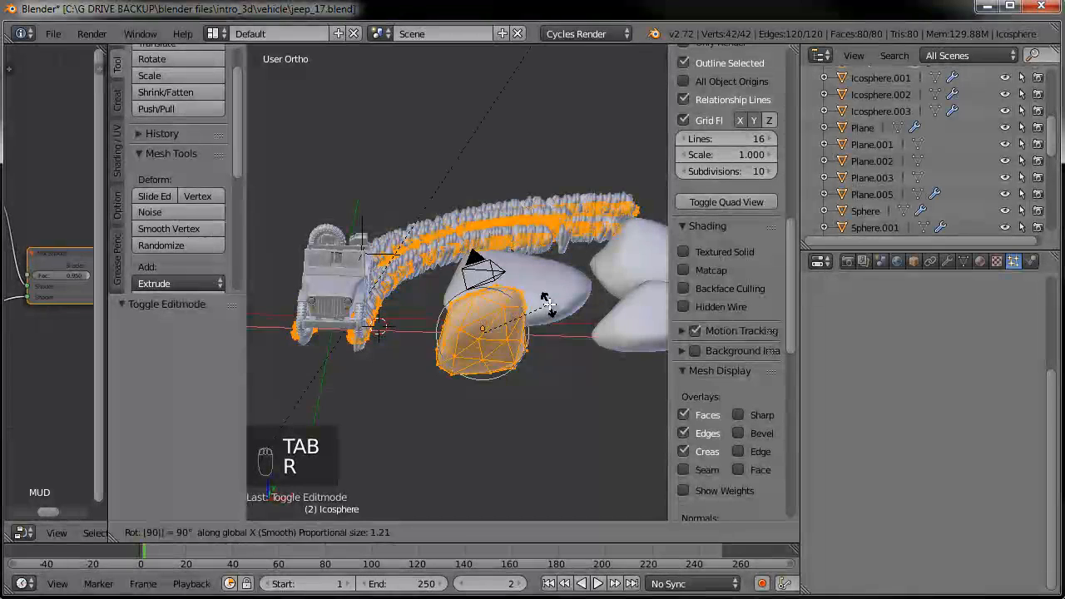
pyautogui.write('y')
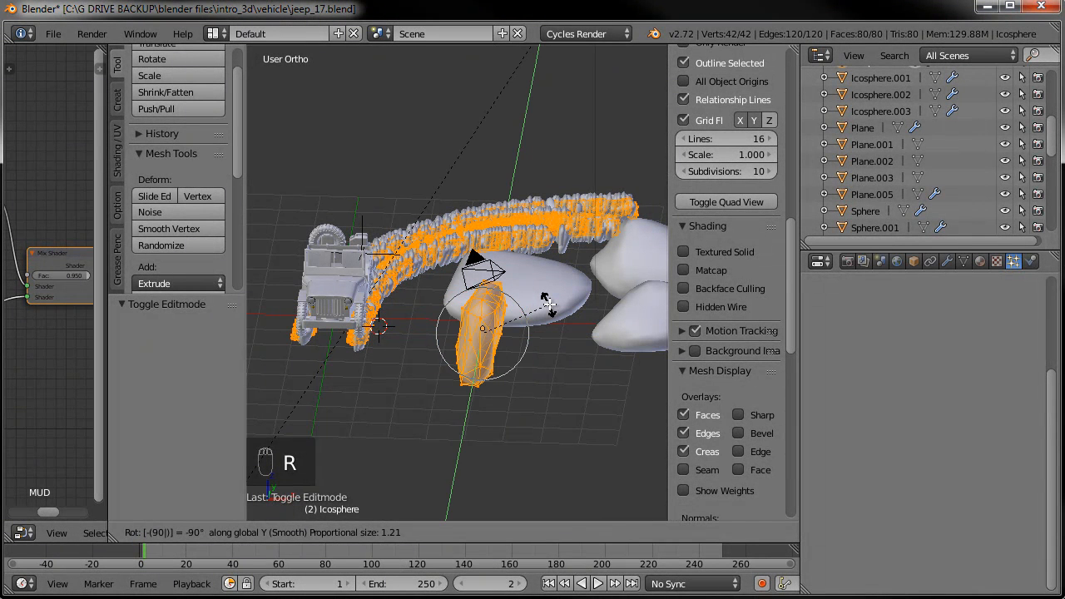
pyautogui.press('Return')
pyautogui.press('Tab')
# Rotate the mesh of the mud clump Icosphere.001 by -90° about the global Y axis in Edit Mode.
pyautogui.rightClick(551, 307)
pyautogui.press('Tab')
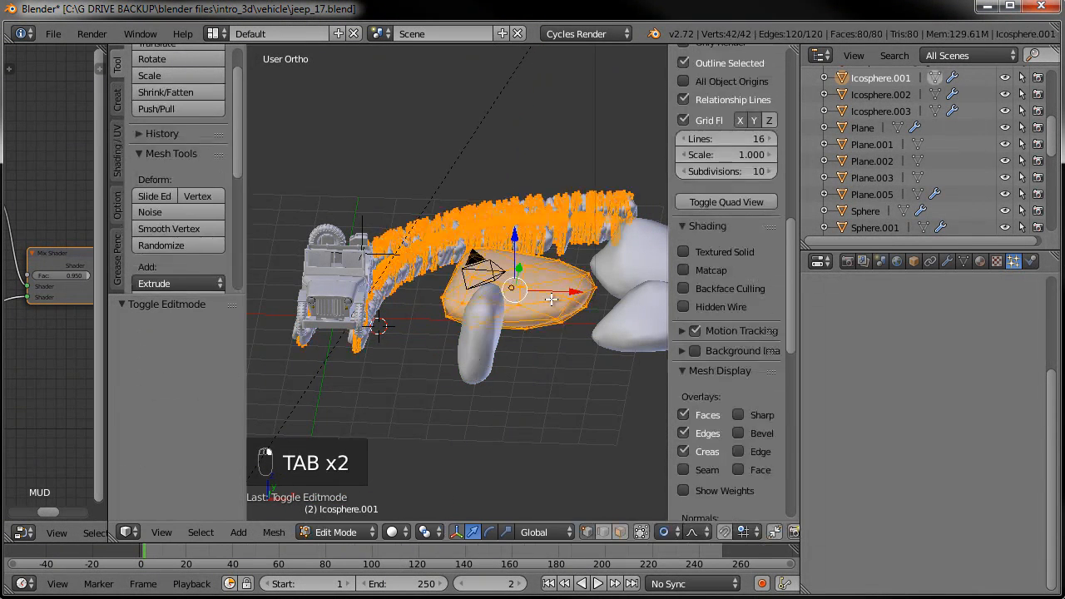
pyautogui.write('r-90')
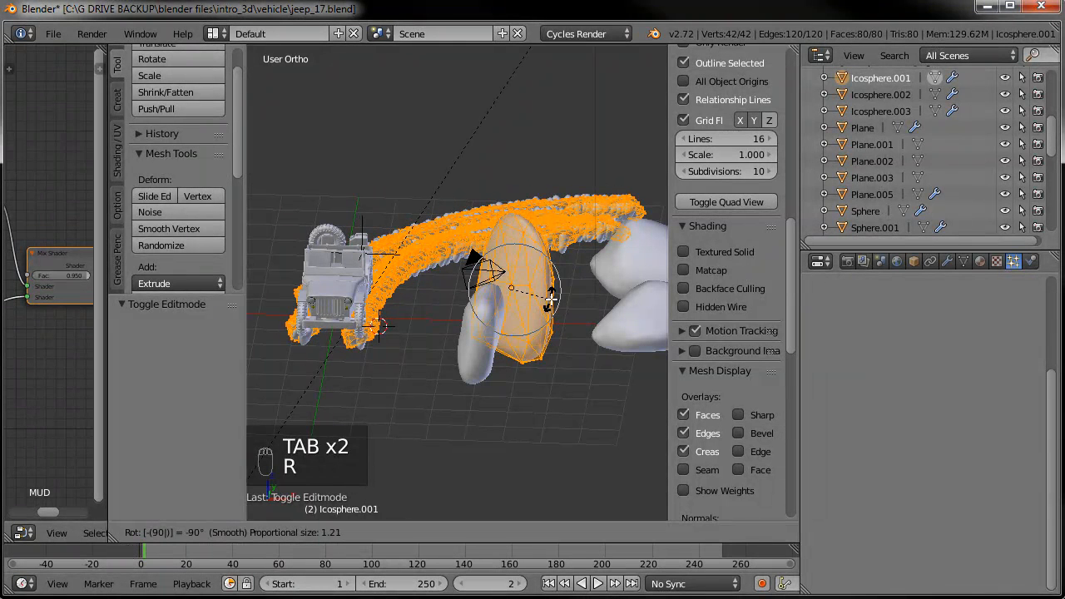
pyautogui.write('y')
pyautogui.press('Return')
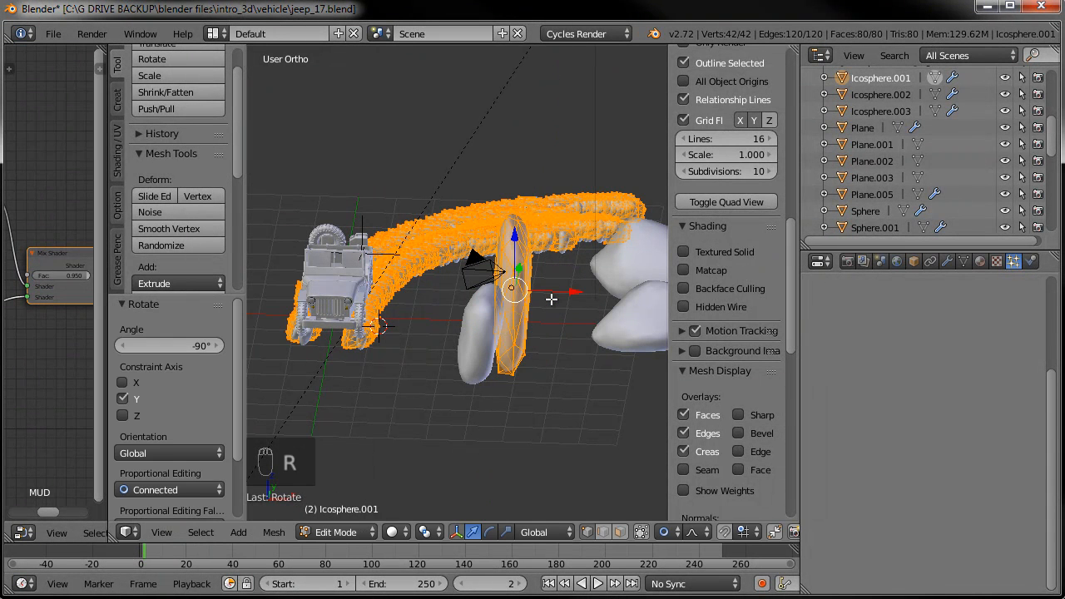
pyautogui.keyDown('shift'); pyautogui.moveTo(447, 310); pyautogui.dragTo(325, 335, button='middle'); pyautogui.keyUp('shift')
pyautogui.press('Tab')
# Select all vertices of the mud clump Icosphere.003 and rotate them -90° about the global Y axis.
pyautogui.rightClick(541, 290)
pyautogui.press('Tab')
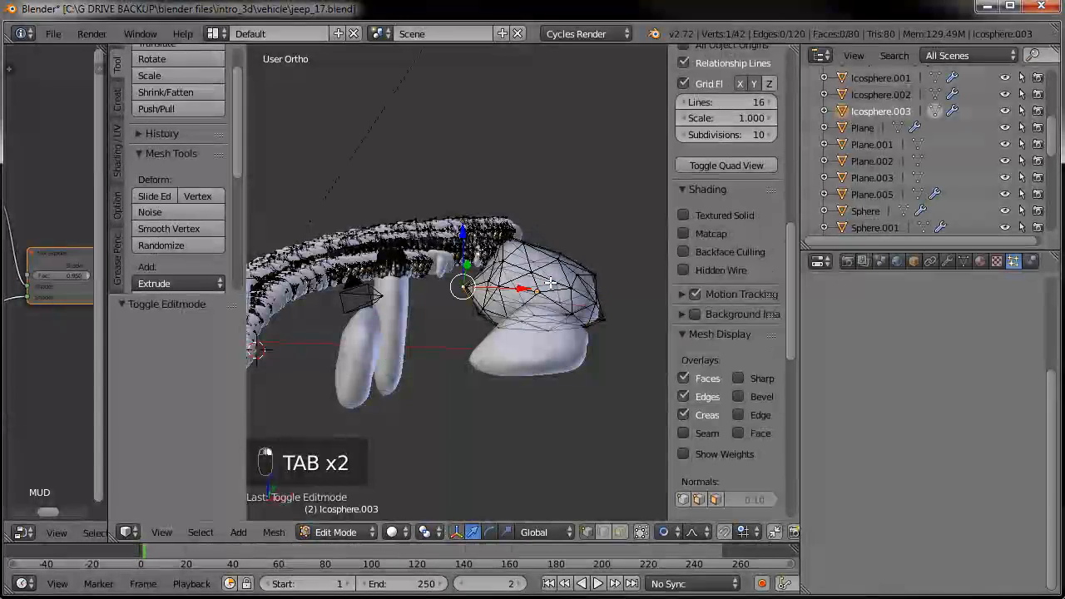
pyautogui.press('a')
pyautogui.press('a')
pyautogui.press('a')
pyautogui.press('a')
pyautogui.press('a')
pyautogui.write('r-90')
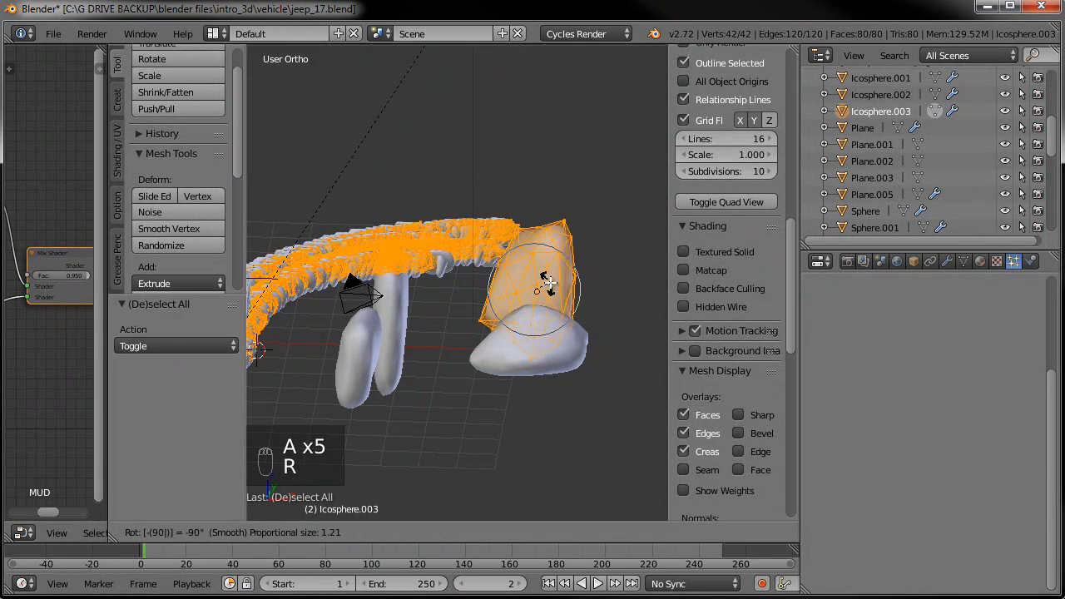
pyautogui.write('x')
pyautogui.press('Return')
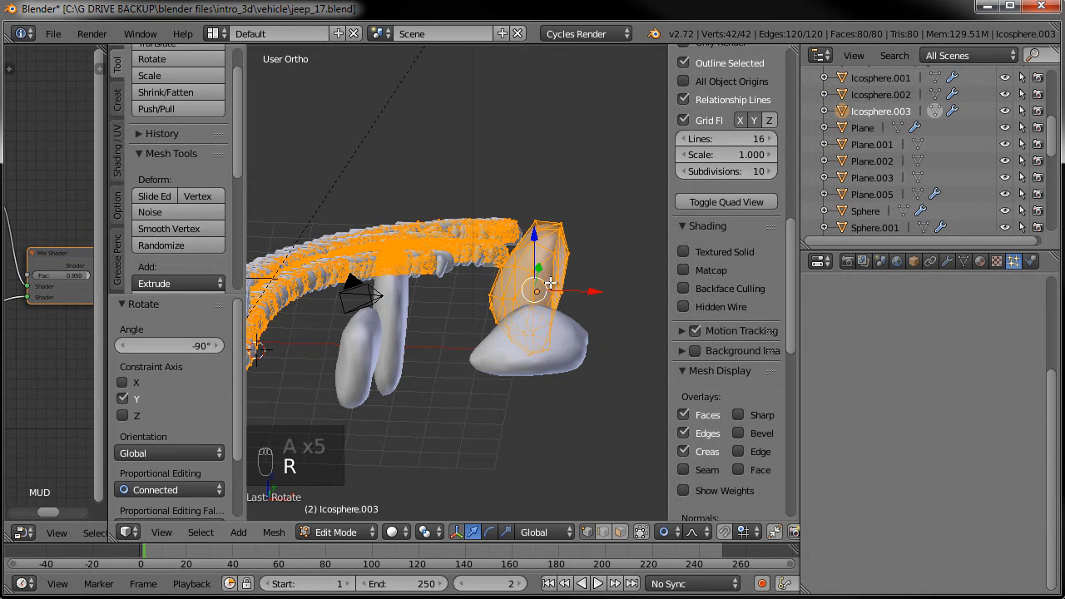
pyautogui.press('Tab')
# Select all vertices of the mud clump Icosphere.002 and rotate them -90° about the global Y axis.
pyautogui.rightClick(540, 351)
pyautogui.press('Tab')
pyautogui.press('a')
pyautogui.press('a')
pyautogui.press('a')
pyautogui.press('a')
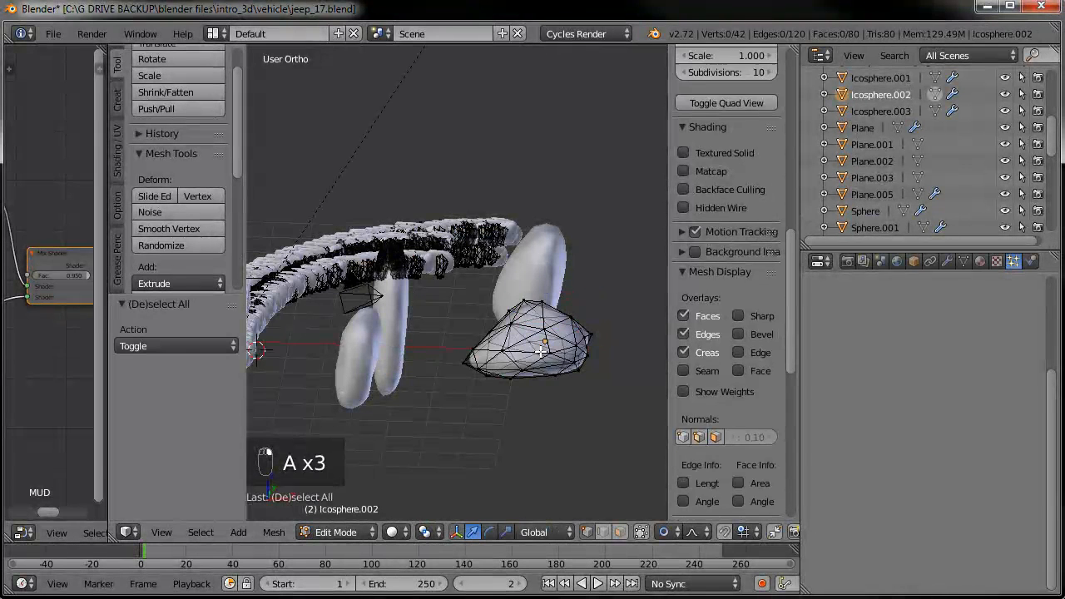
pyautogui.write('r-90')
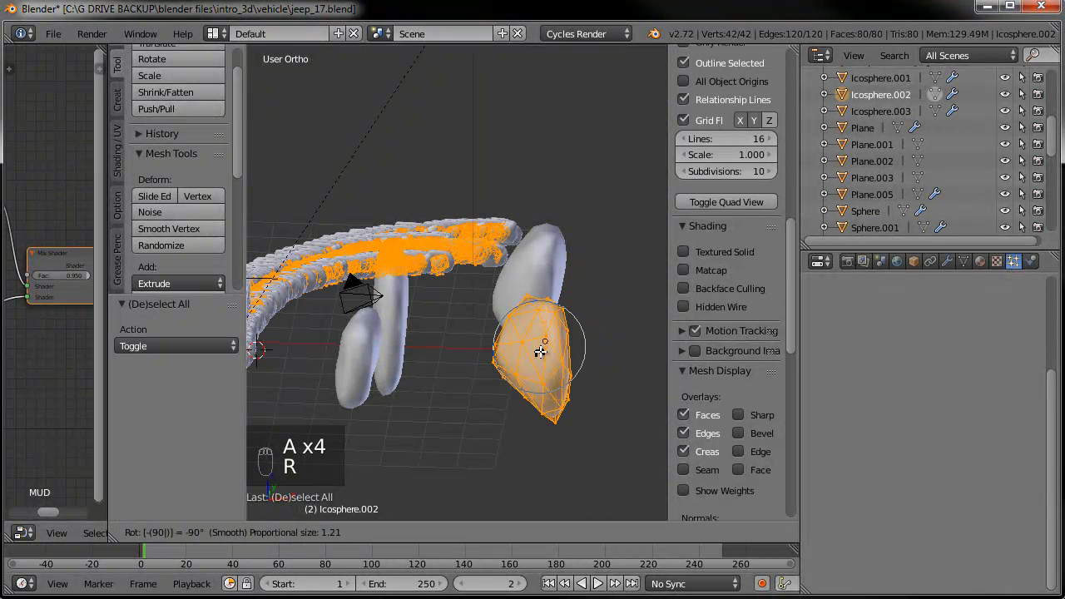
pyautogui.write('x')
pyautogui.press('Return')
pyautogui.press('Tab')
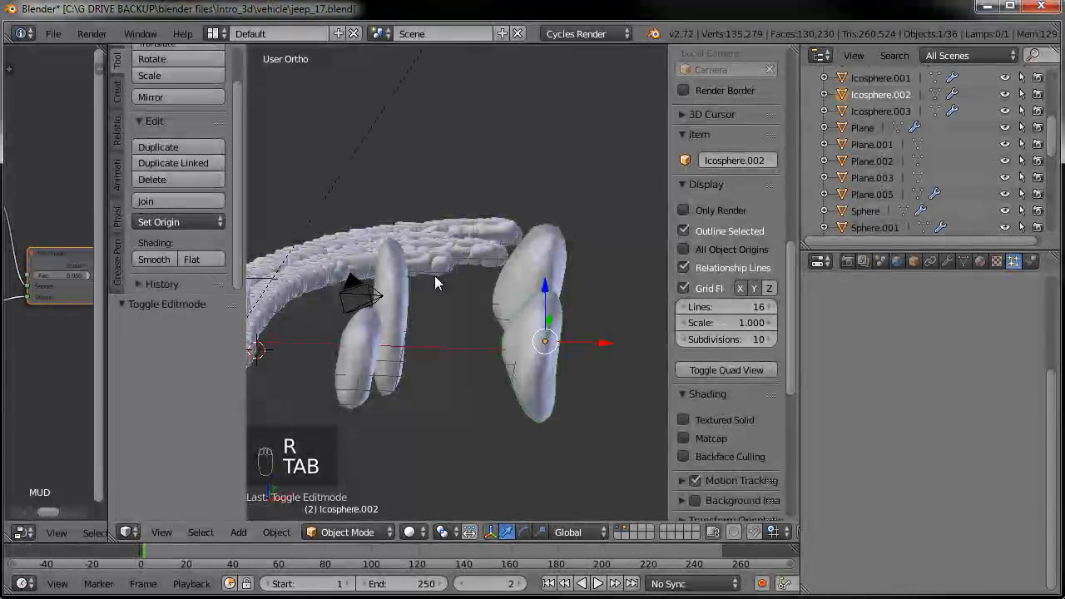
# Reopen the mesh of the mud clump Icosphere.002 in Edit Mode.
pyautogui.scroll(-4, 435, 283)
pyautogui.moveTo(439, 333); pyautogui.dragTo(450, 289, button='middle')
pyautogui.press('Tab')
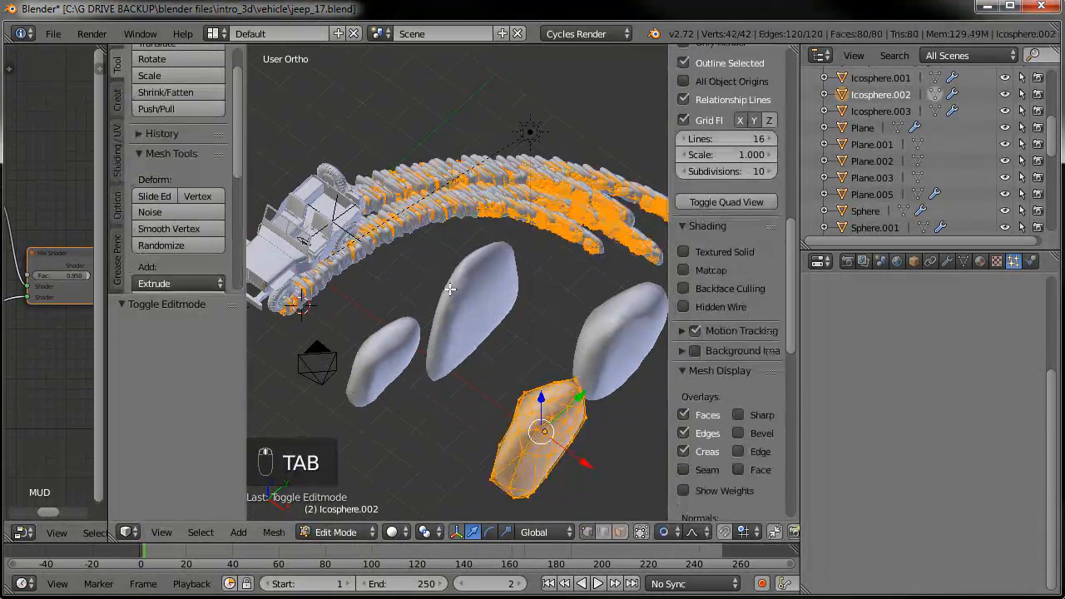
pyautogui.press('r')
pyautogui.press('r')
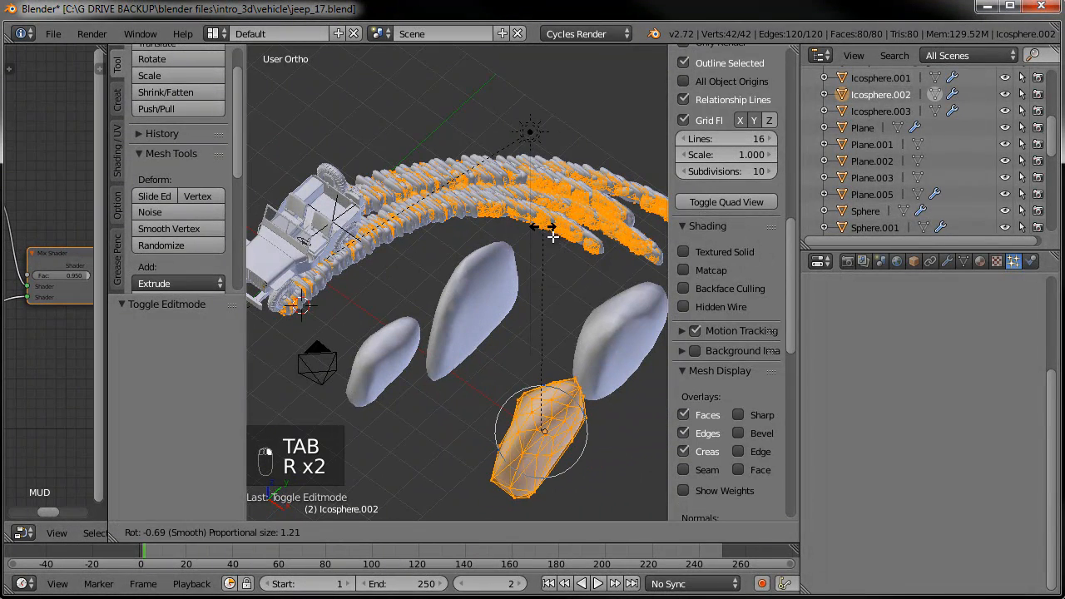
pyautogui.moveTo(575, 267); pyautogui.dragTo(629, 434, button='middle')
pyautogui.click(629, 443)
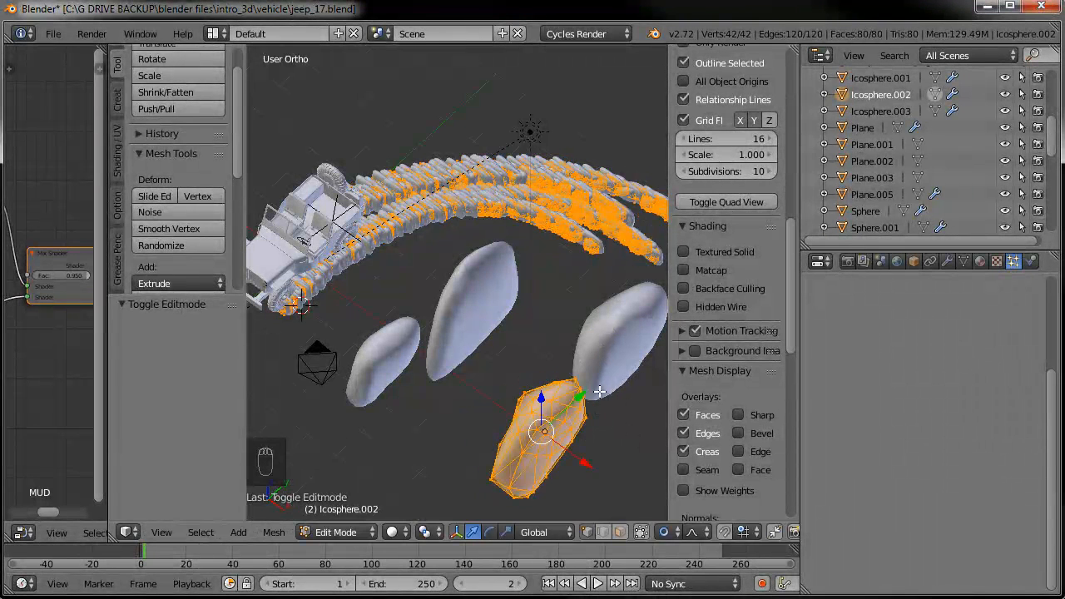
pyautogui.press('t')
pyautogui.press('x')
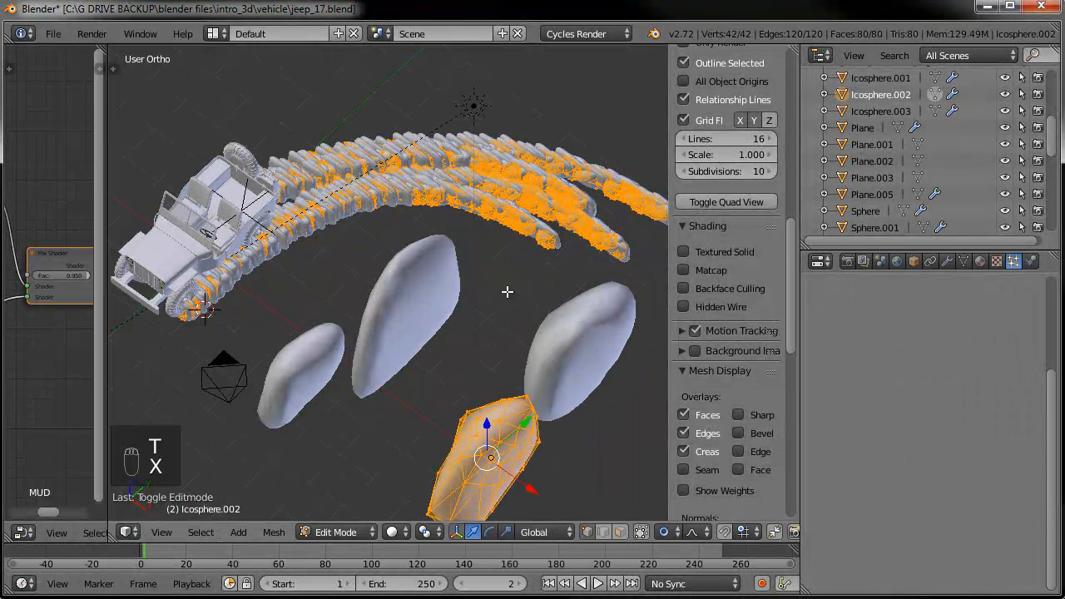
pyautogui.press('r')
pyautogui.moveTo(447, 265); pyautogui.dragTo(542, 440, button='middle')
pyautogui.click(436, 244)
pyautogui.moveTo(436, 245); pyautogui.dragTo(375, 178, button='middle')
pyautogui.scroll(2, 481, 221)
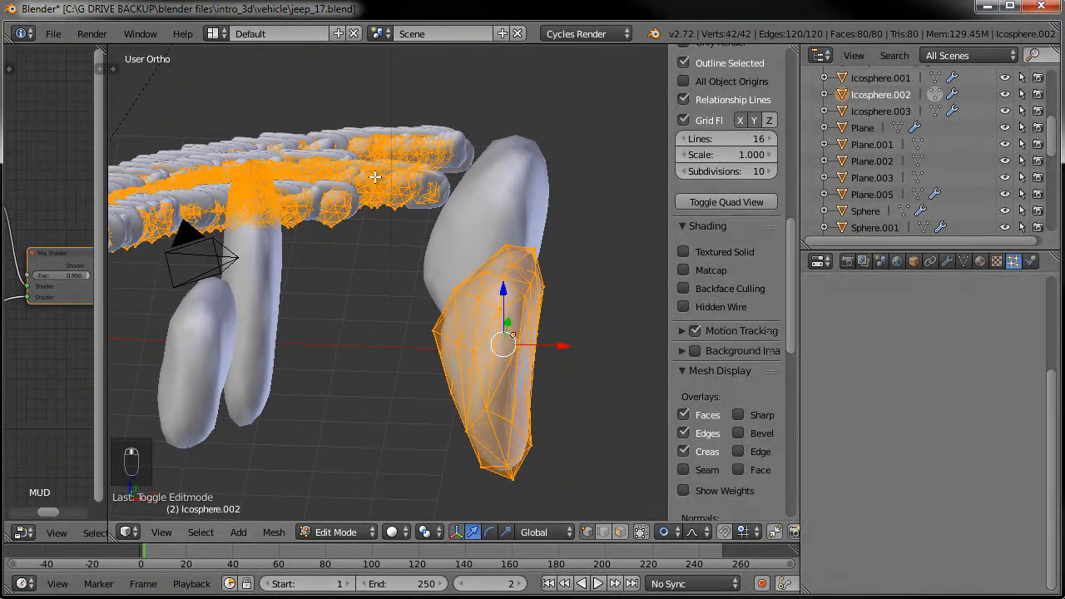
pyautogui.press('r')
pyautogui.moveTo(511, 222); pyautogui.dragTo(562, 355, button='middle')
pyautogui.rightClick(564, 343)
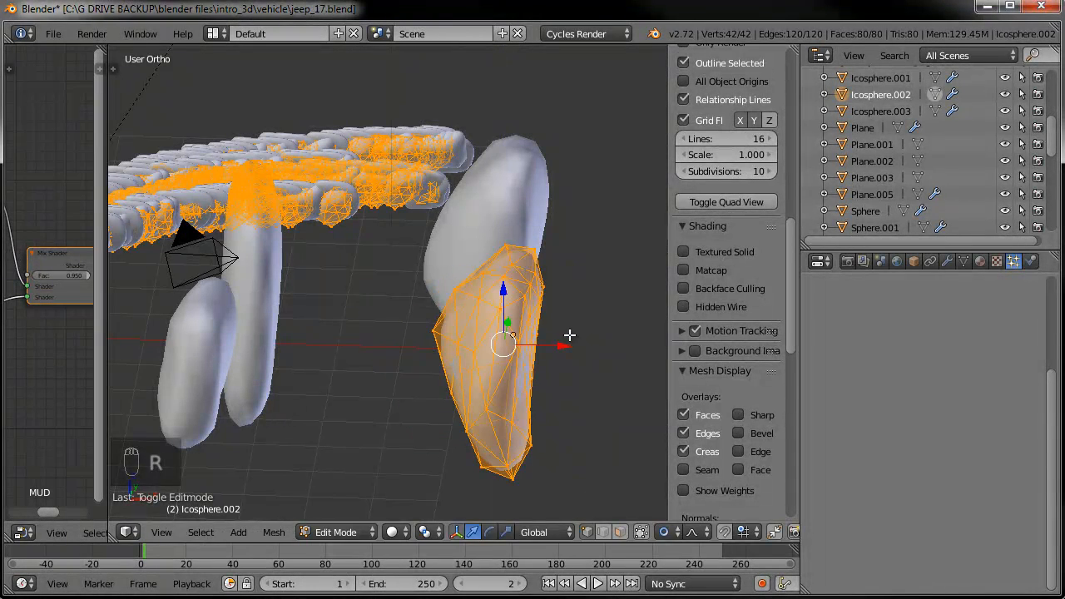
# Rotate the mesh of the mud clump Icosphere.002 by 90° about the global Z axis and return to Object Mode.
pyautogui.write('rz90')
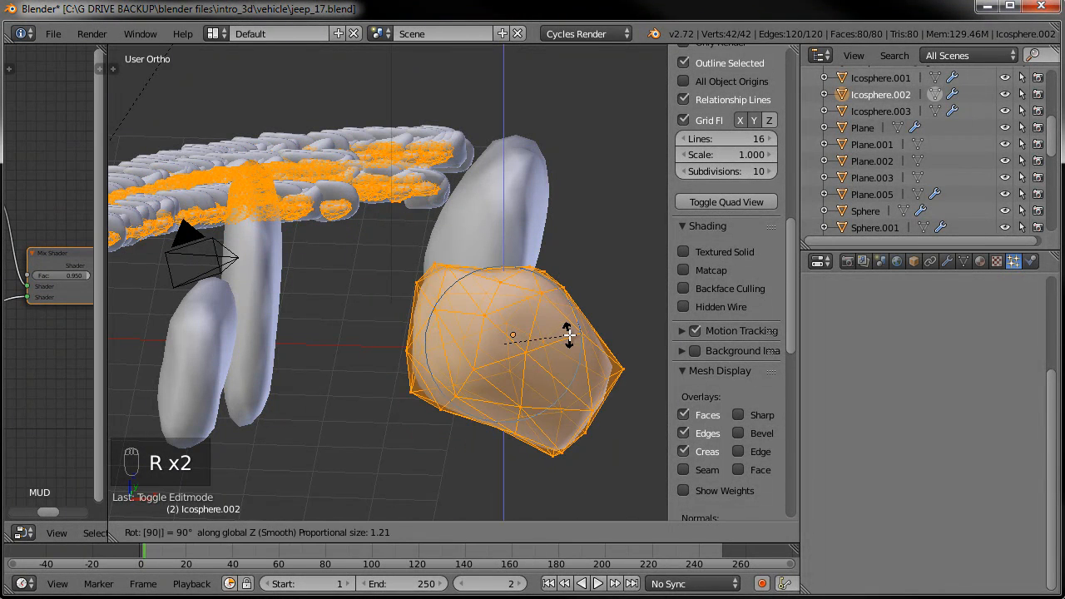
pyautogui.click(569, 335)
pyautogui.press('Tab')
# Rotate the mesh of the mud clump Icosphere.003 by -90° about the global Z axis in Edit Mode.
pyautogui.rightClick(525, 187)
pyautogui.press('Tab')
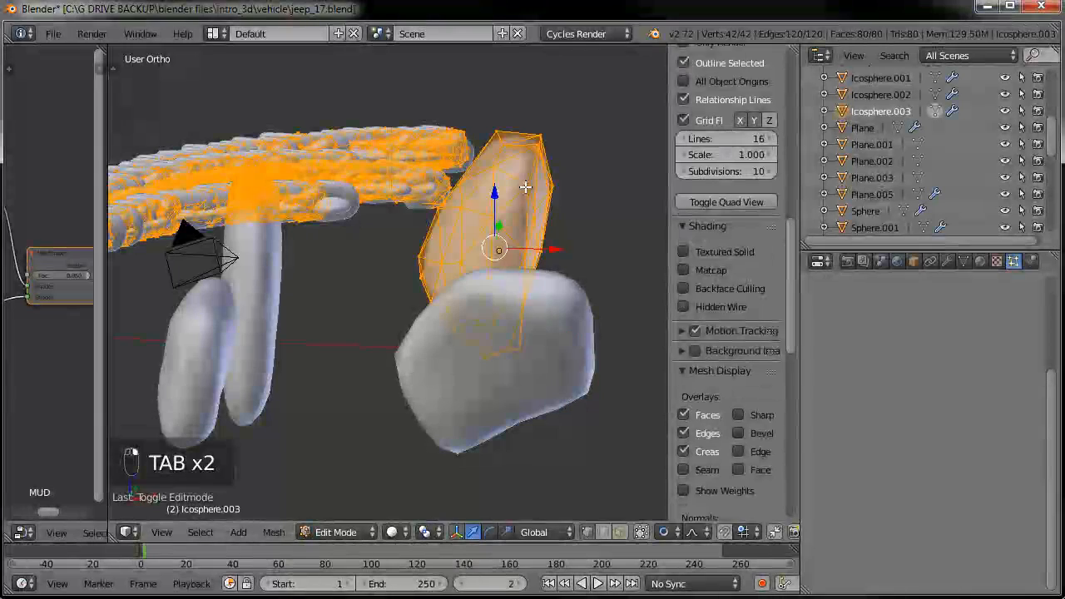
pyautogui.write('rz-90')
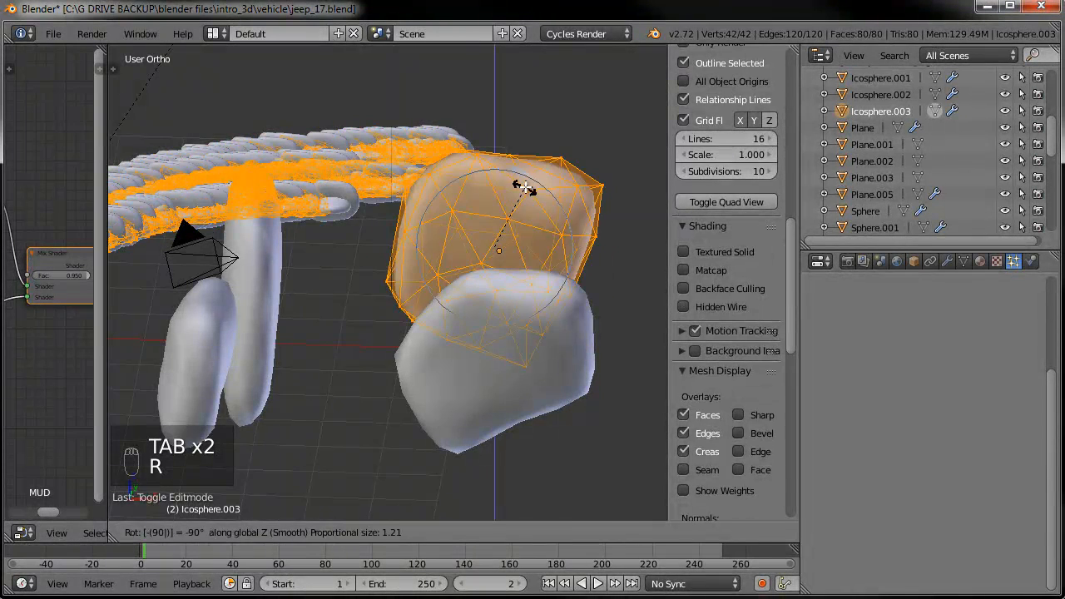
pyautogui.click(522, 187)
pyautogui.moveTo(523, 187); pyautogui.dragTo(428, 233, button='middle')
pyautogui.press('Tab')
# Rotate the mesh of the mud clump Icosphere.001 a quarter turn about the global Z axis in Edit Mode.
pyautogui.rightClick(428, 233)
pyautogui.press('Tab')
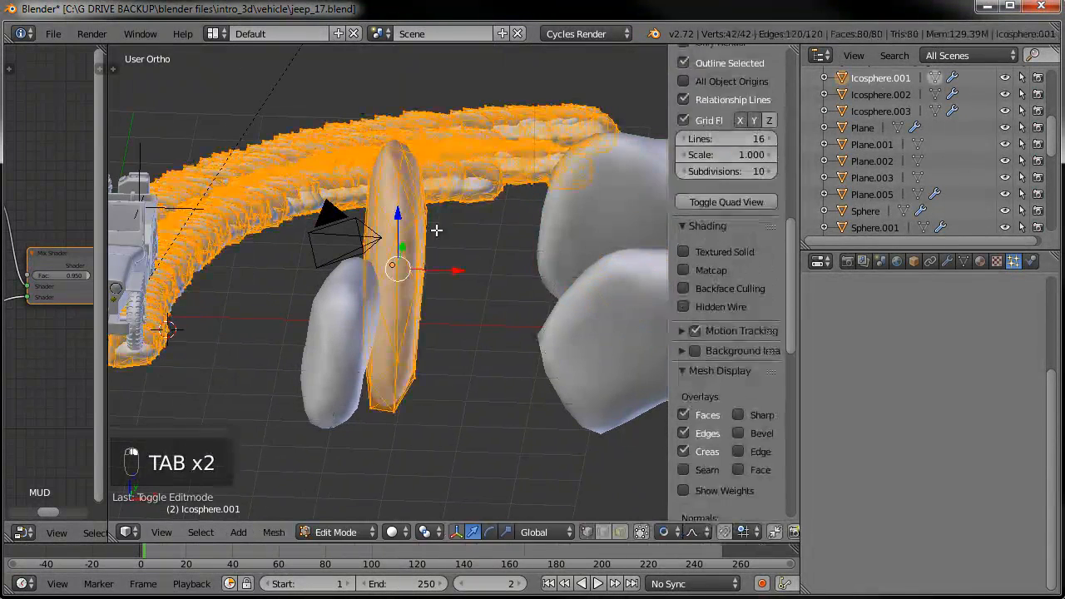
pyautogui.press('r')
pyautogui.click(315, 365)
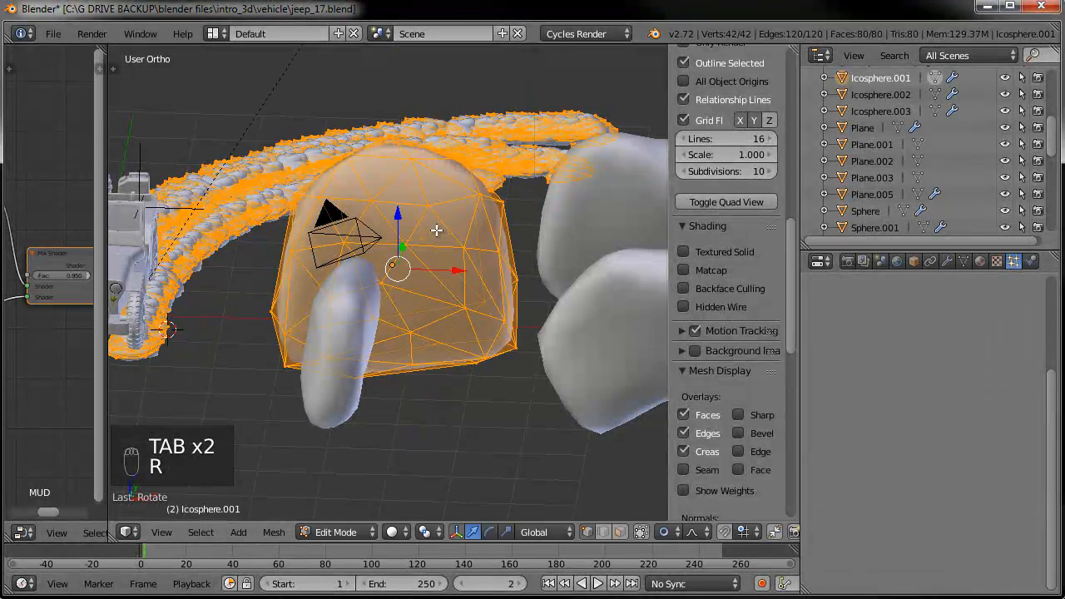
pyautogui.press('Tab')
# Rotate the mesh of the smallest mud clump, Icosphere, by -90° about the global Z axis in Edit Mode.
pyautogui.rightClick(315, 364)
pyautogui.press('Tab')
pyautogui.write('r')
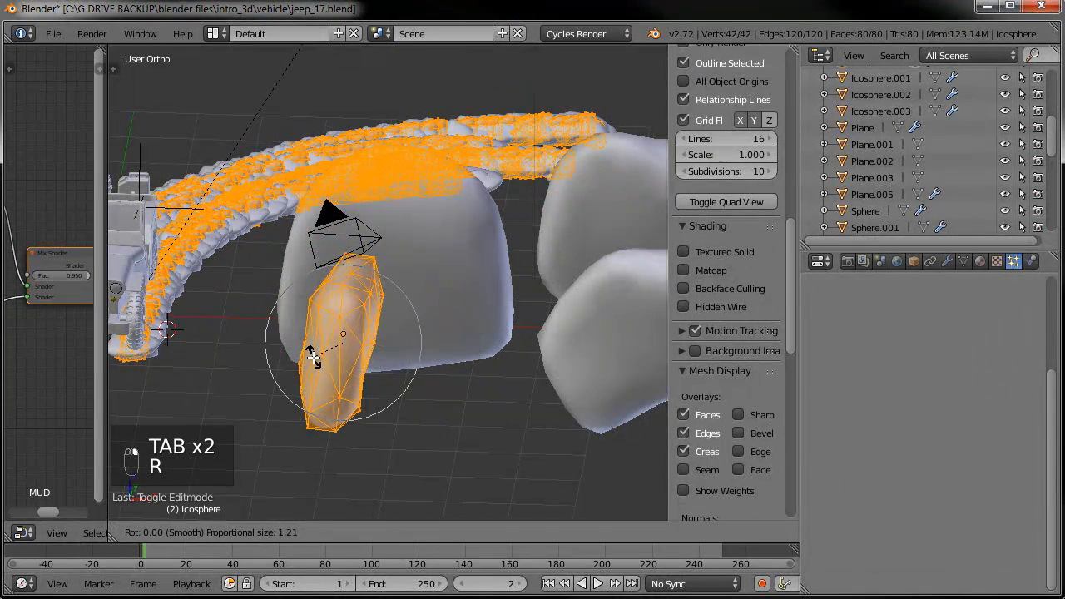
pyautogui.write('-90')
pyautogui.click(313, 358)
pyautogui.press('Tab')
# Select the tire track object Plane and hide the layer that holds the mud clump objects.
pyautogui.moveTo(430, 216); pyautogui.dragTo(383, 193, button='middle')
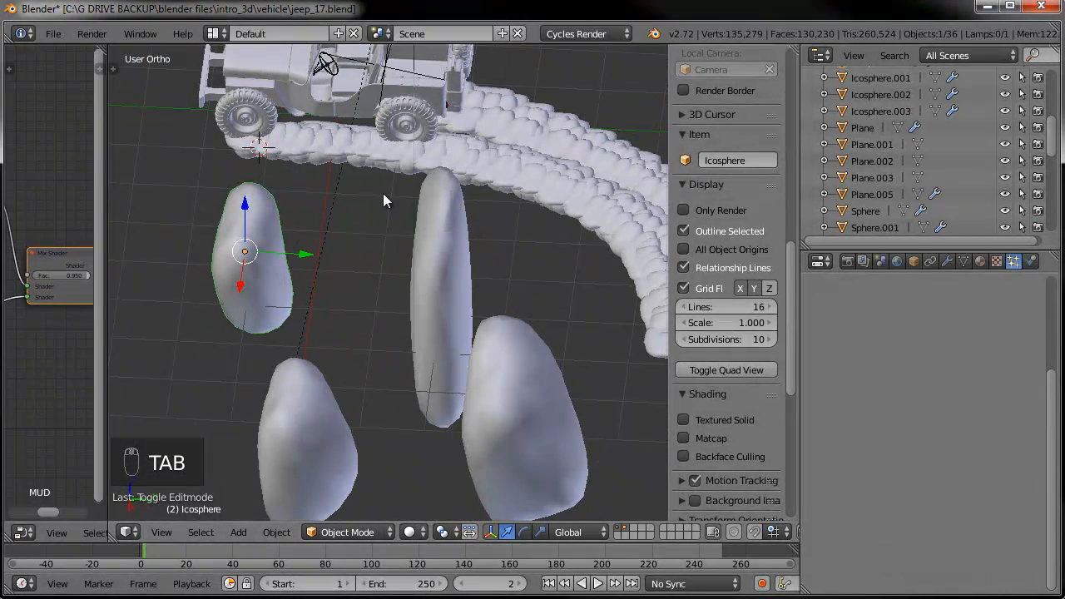
pyautogui.rightClick(481, 184)
pyautogui.moveTo(522, 229); pyautogui.dragTo(566, 433, button='middle')
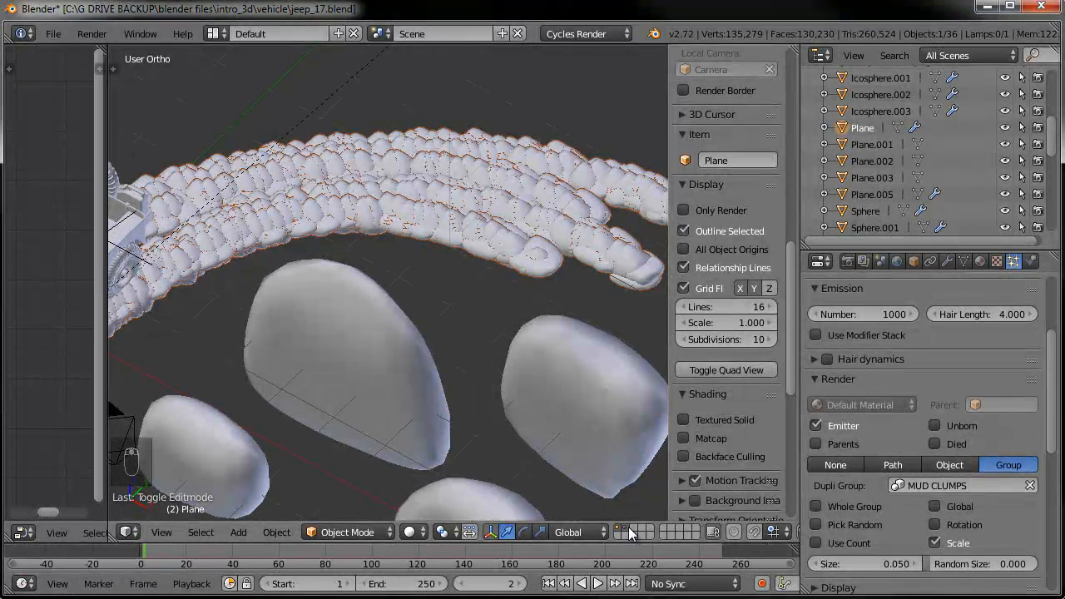
pyautogui.keyDown('shift'); pyautogui.click(629, 529); pyautogui.keyUp('shift')
pyautogui.keyDown('shift'); pyautogui.moveTo(480, 300); pyautogui.dragTo(526, 300, button='middle'); pyautogui.keyUp('shift')
pyautogui.keyDown('shift'); pyautogui.moveTo(337, 330); pyautogui.dragTo(504, 281, button='middle'); pyautogui.keyUp('shift')
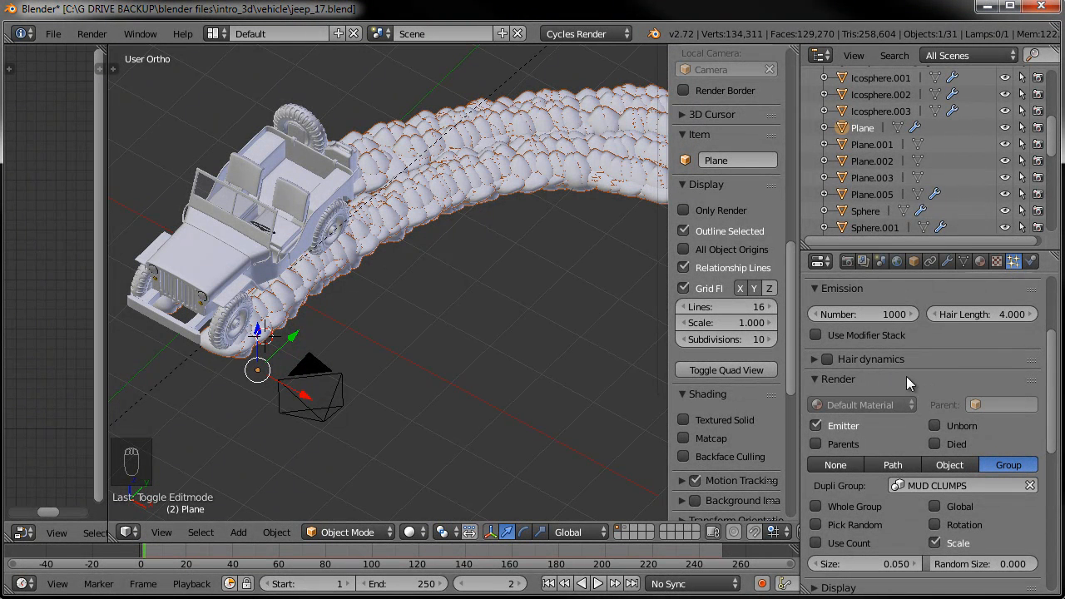
# Set the Random Size of the track's hair particles to 1.
pyautogui.scroll(-1, 917, 372)
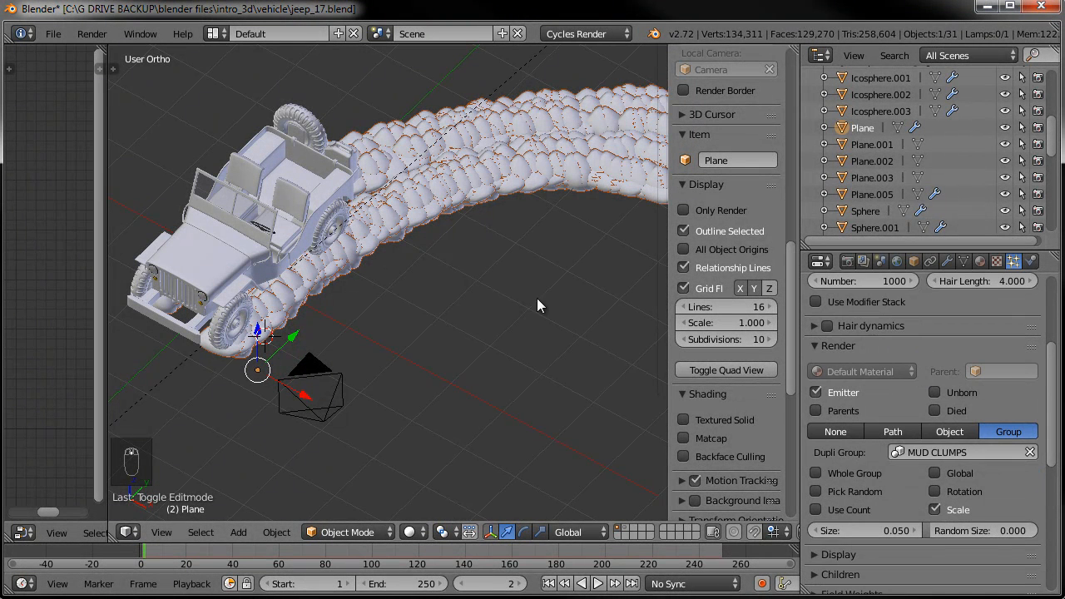
pyautogui.moveTo(927, 532); pyautogui.dragTo(991, 531)
pyautogui.click(990, 532)
pyautogui.write('1')
pyautogui.press('Return')
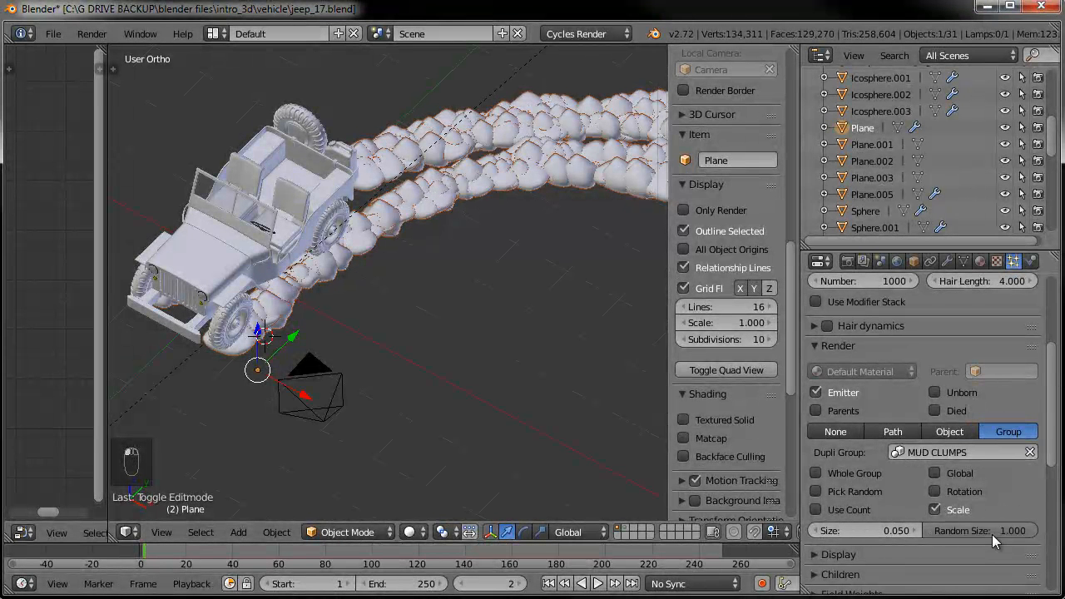
# Enable the Advanced options of the muddy tracks hair particle system.
pyautogui.scroll(1, 904, 398)
pyautogui.scroll(2, 904, 398)
pyautogui.scroll(-2, 904, 398)
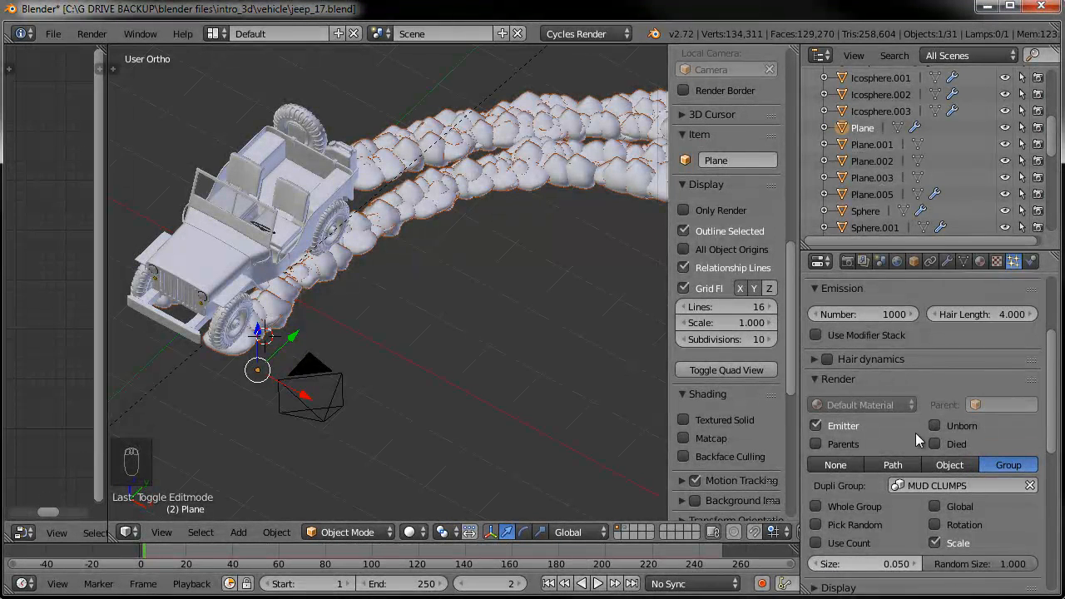
pyautogui.scroll(4, 918, 402)
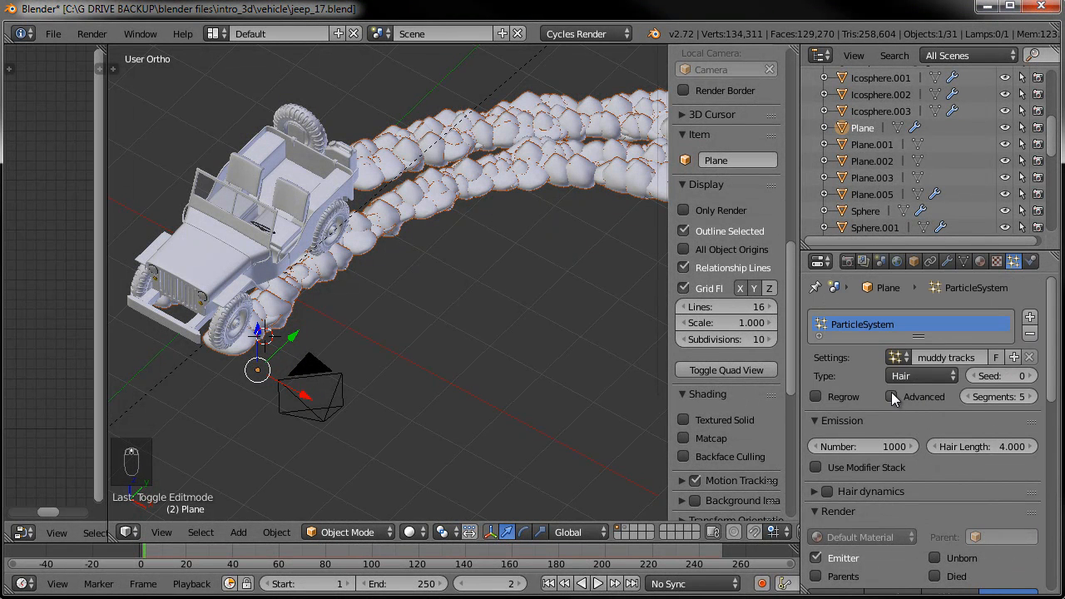
pyautogui.click(891, 396)
pyautogui.scroll(-1, 911, 459)
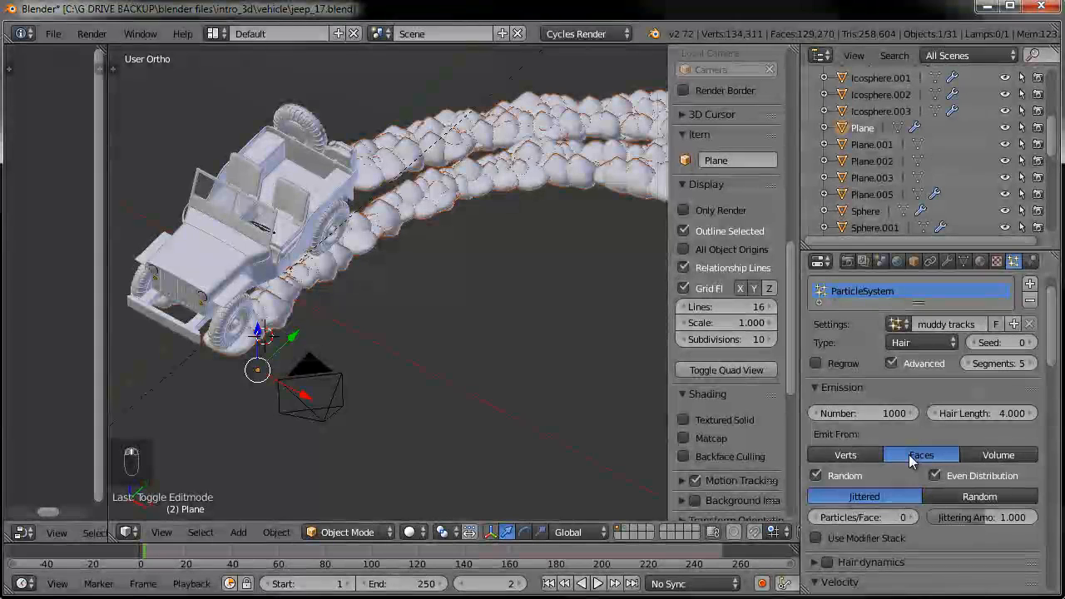
# Set the emitter geometry's Normal velocity to 0.25 and inspect the clumps along the tracks up close.
pyautogui.scroll(-2, 948, 516)
pyautogui.scroll(-2, 907, 495)
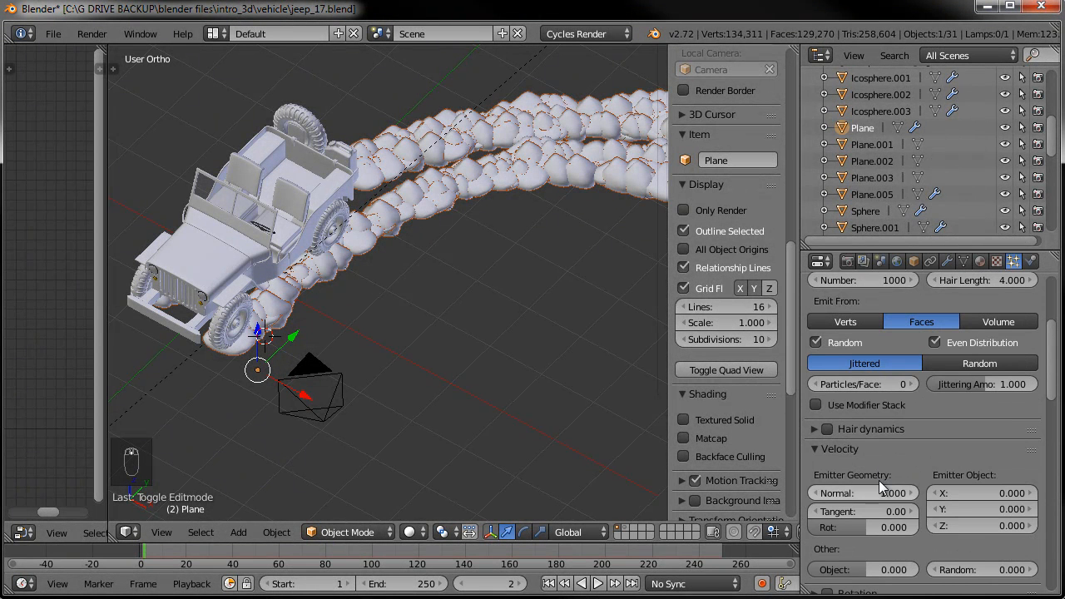
pyautogui.click(848, 493)
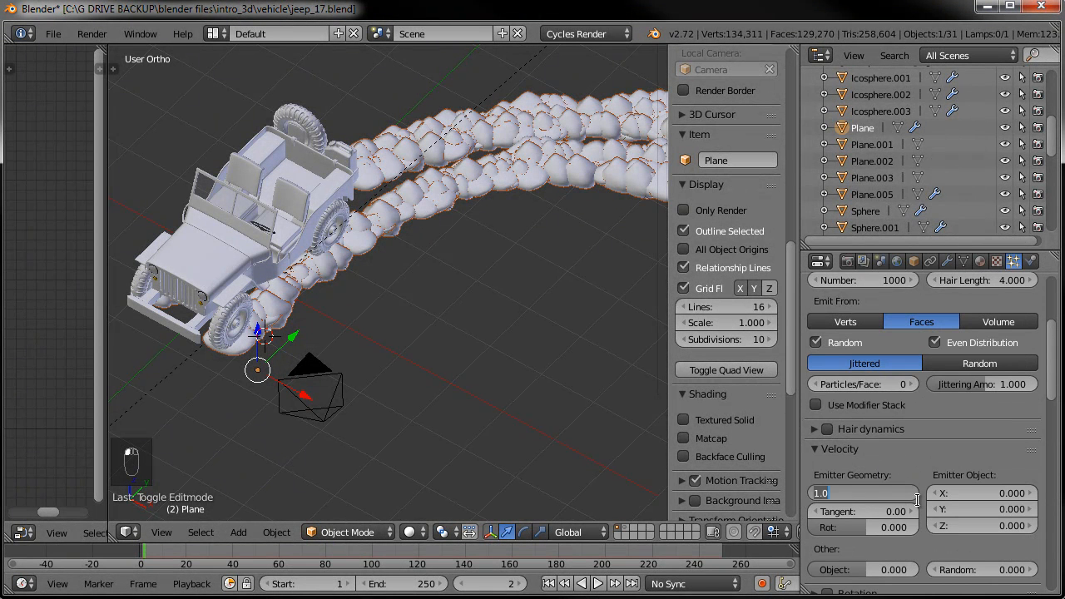
pyautogui.write('.25')
pyautogui.press('Return')
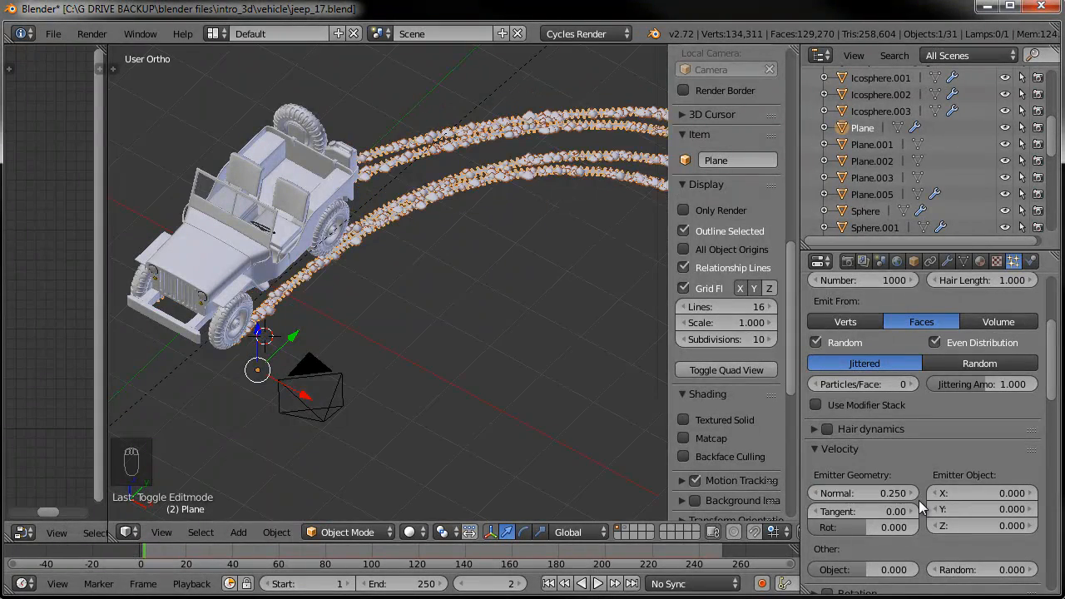
pyautogui.scroll(3, 343, 215)
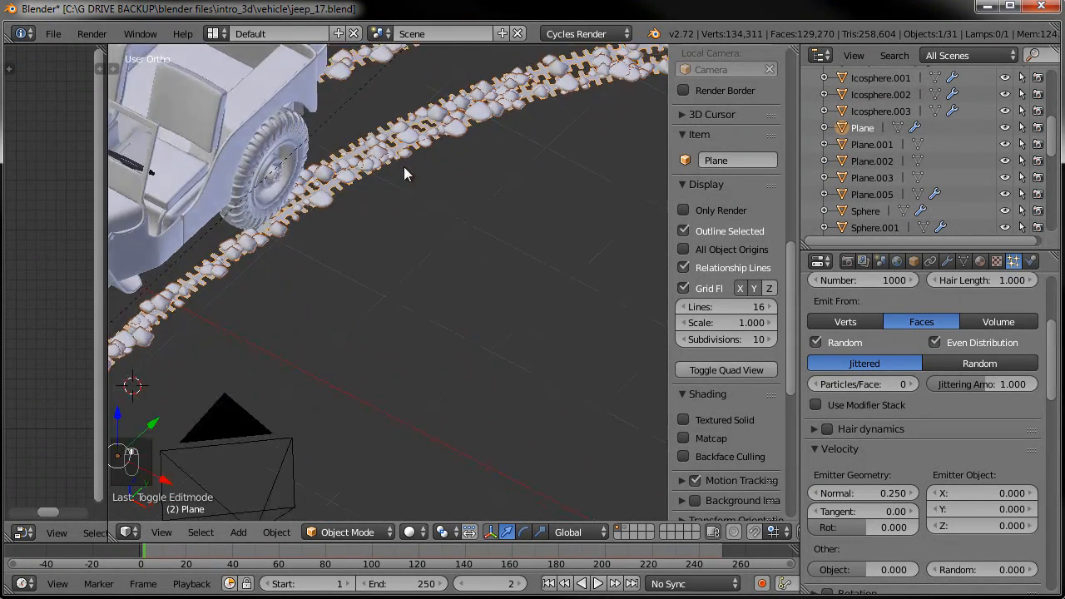
pyautogui.scroll(2, 404, 166)
pyautogui.moveTo(396, 166); pyautogui.dragTo(477, 225, button='middle')
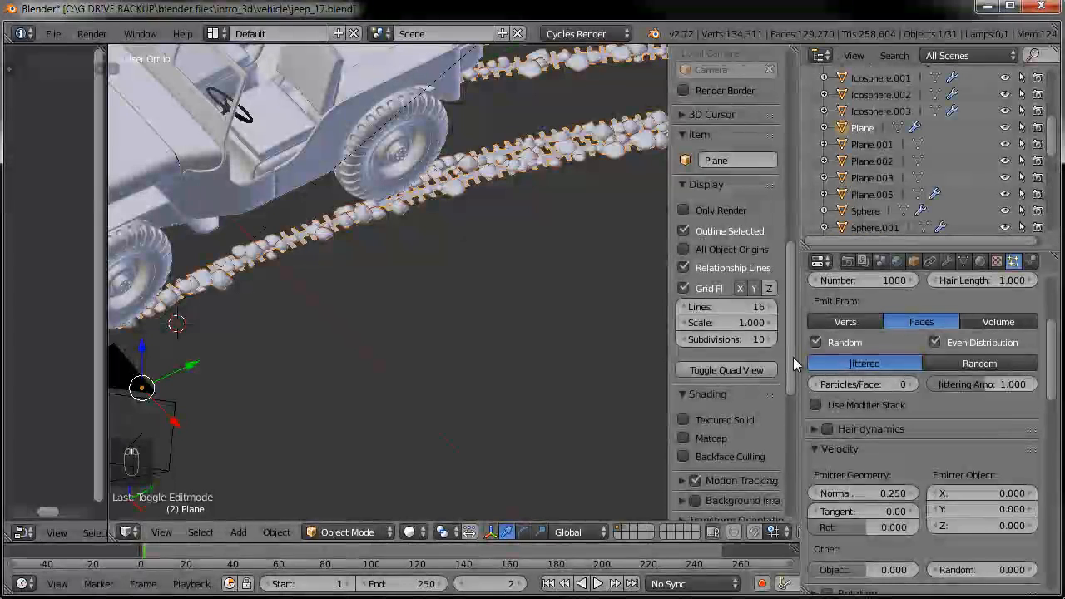
# Set the emitter geometry's Normal velocity to 0.15.
pyautogui.click(874, 494)
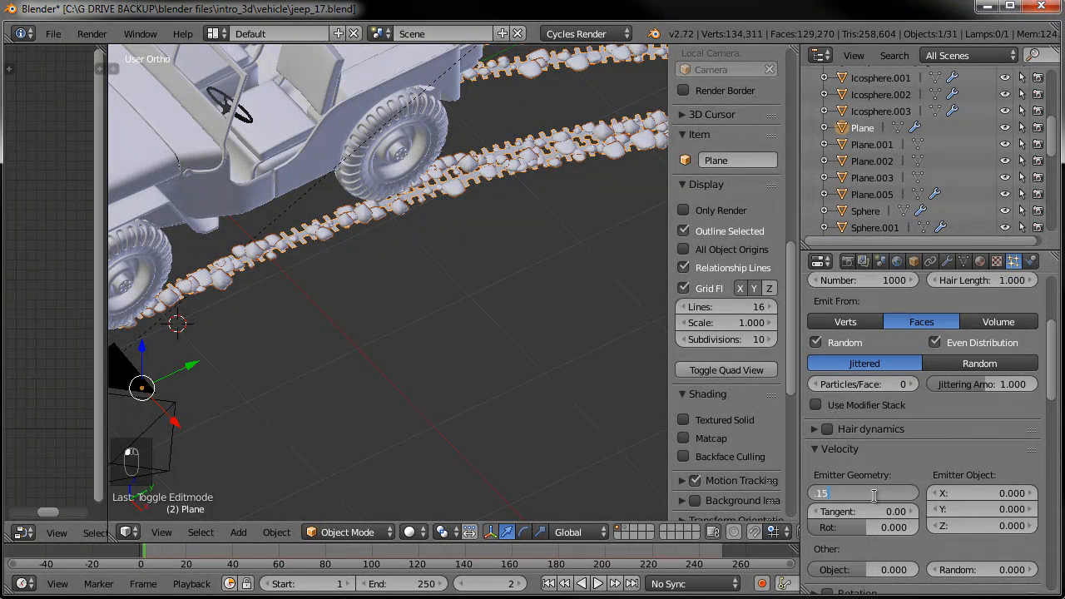
pyautogui.write('.15')
pyautogui.press('Return')
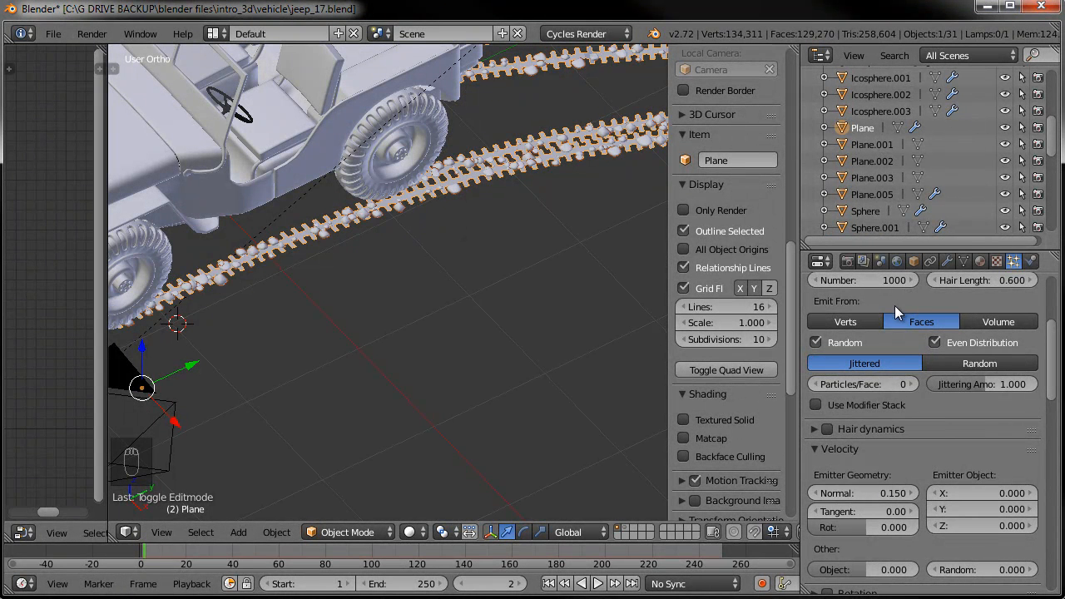
# Disable rendering of the Emitter in the particle system's render settings.
pyautogui.scroll(1, 895, 300)
pyautogui.scroll(-1, 890, 367)
pyautogui.scroll(-7, 893, 382)
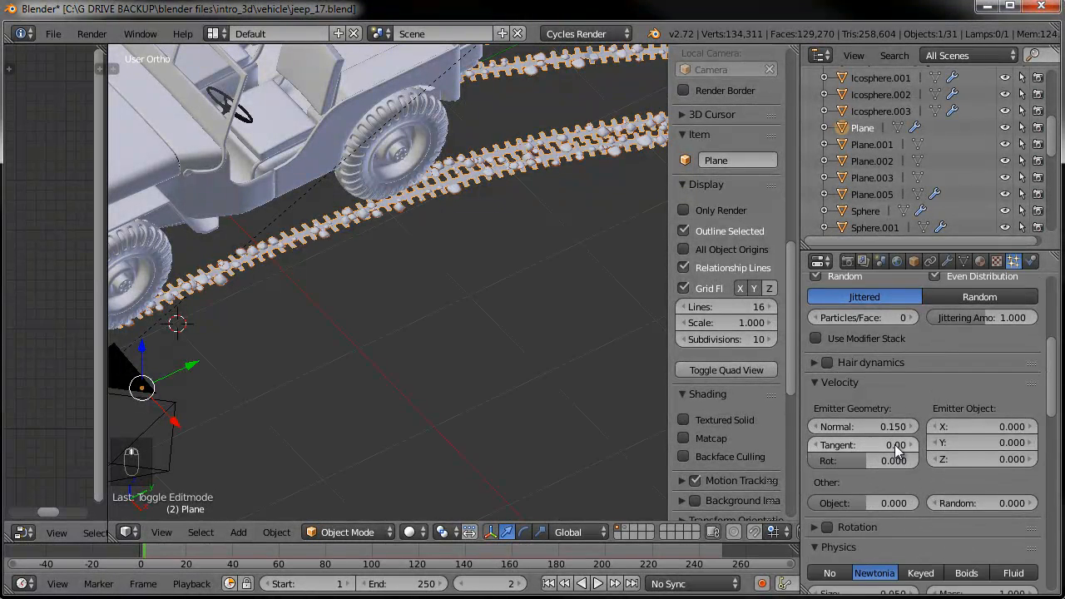
pyautogui.scroll(-3, 875, 506)
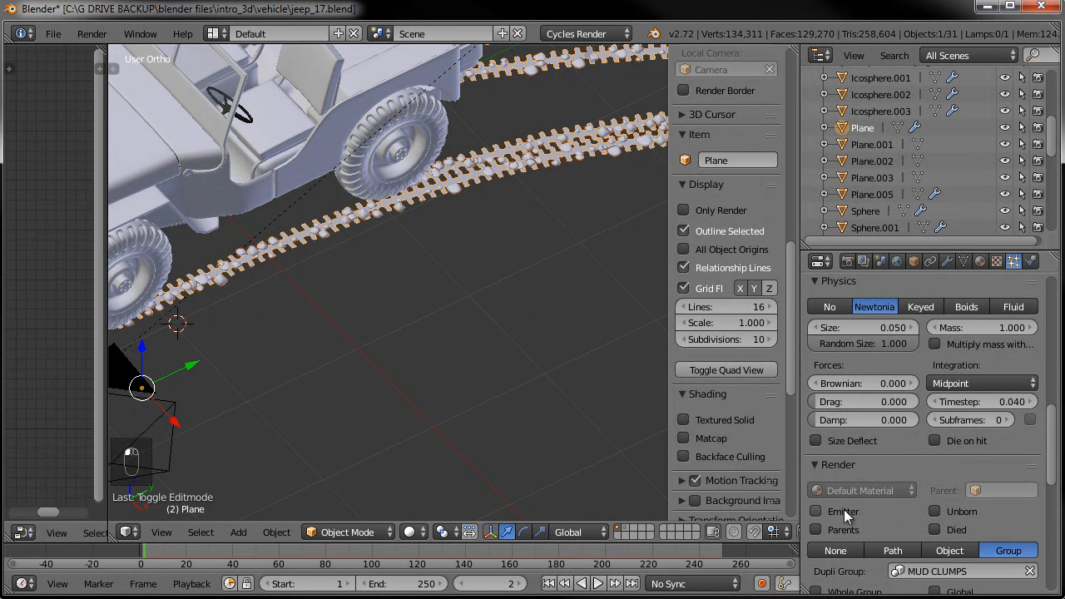
pyautogui.moveTo(514, 197); pyautogui.dragTo(621, 337, button='middle')
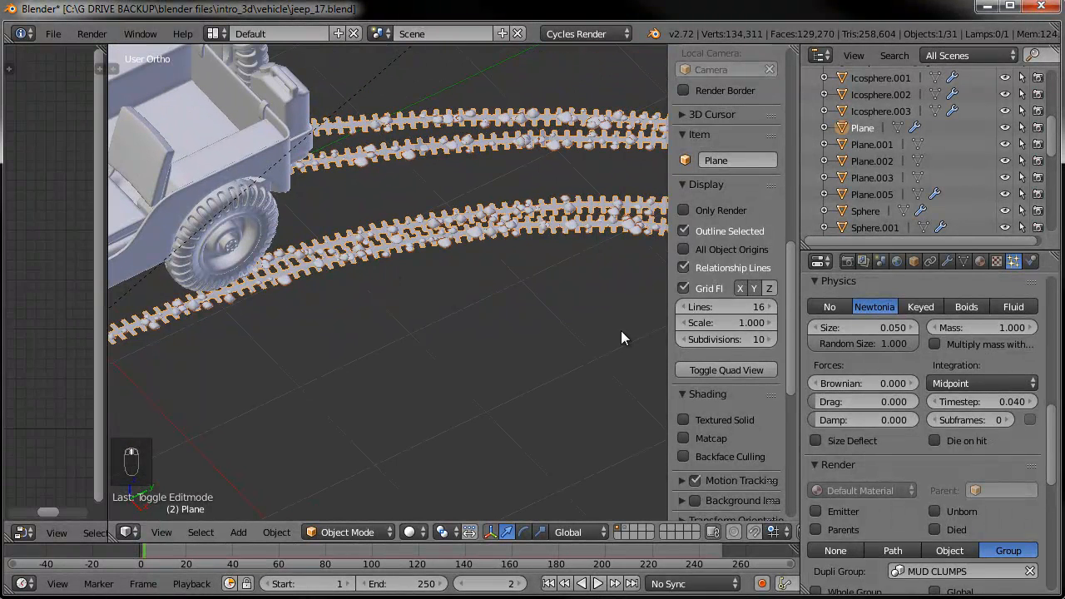
# Save the scene, overwriting the existing file jeep_17.blend.
pyautogui.scroll(5, 901, 402)
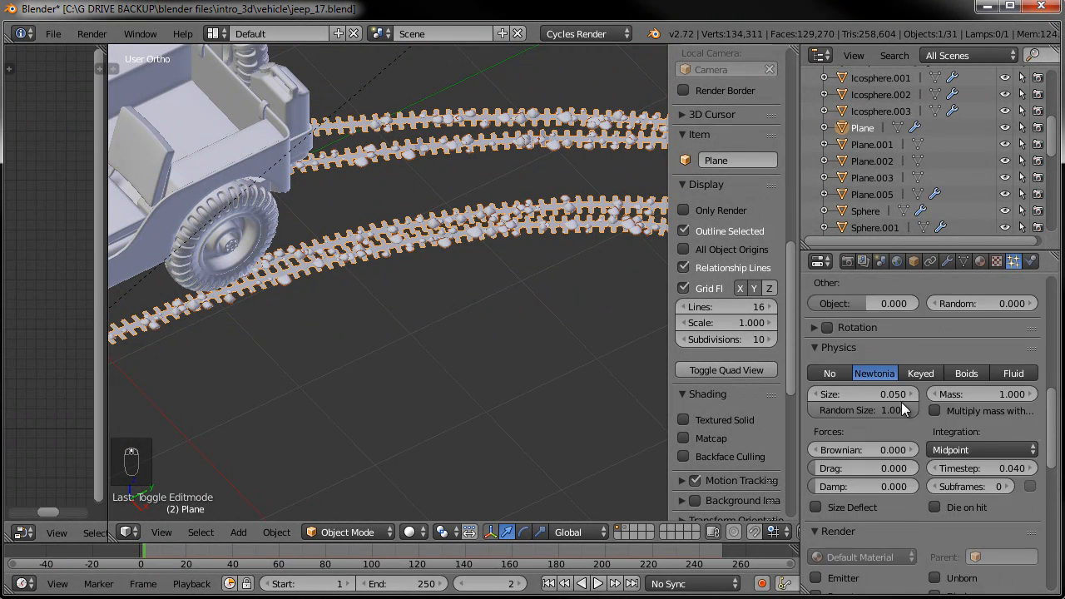
pyautogui.scroll(9, 901, 402)
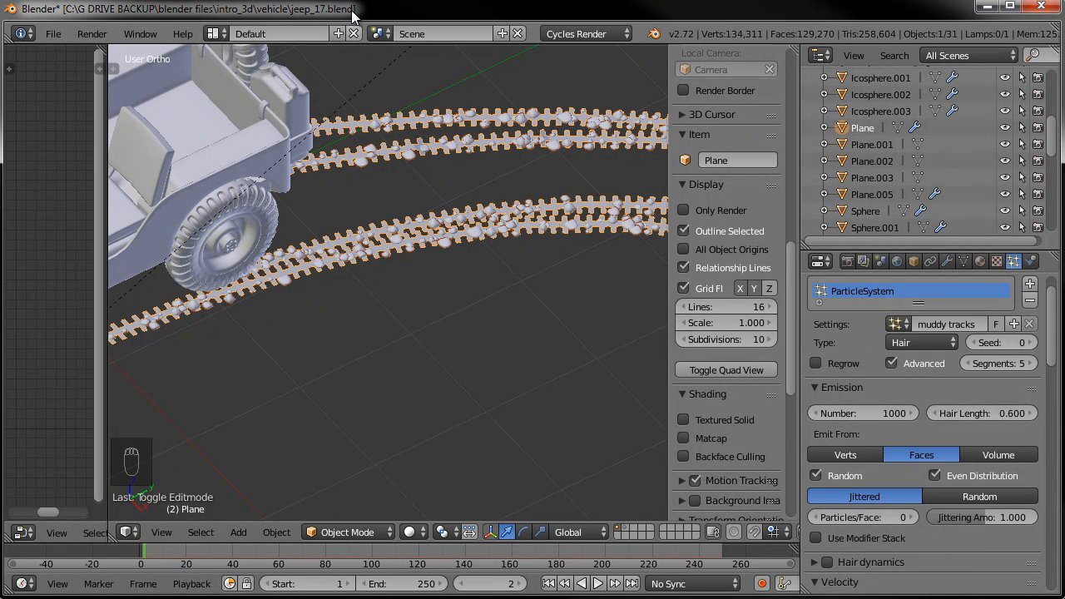
pyautogui.hotkey('ctrl', 's')
pyautogui.click(384, 182)
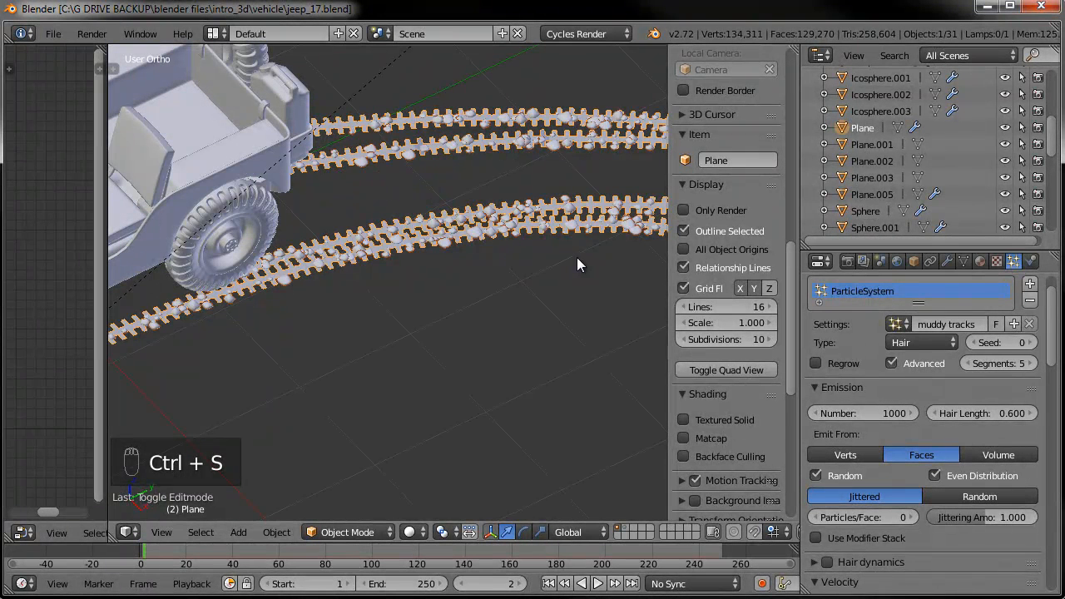
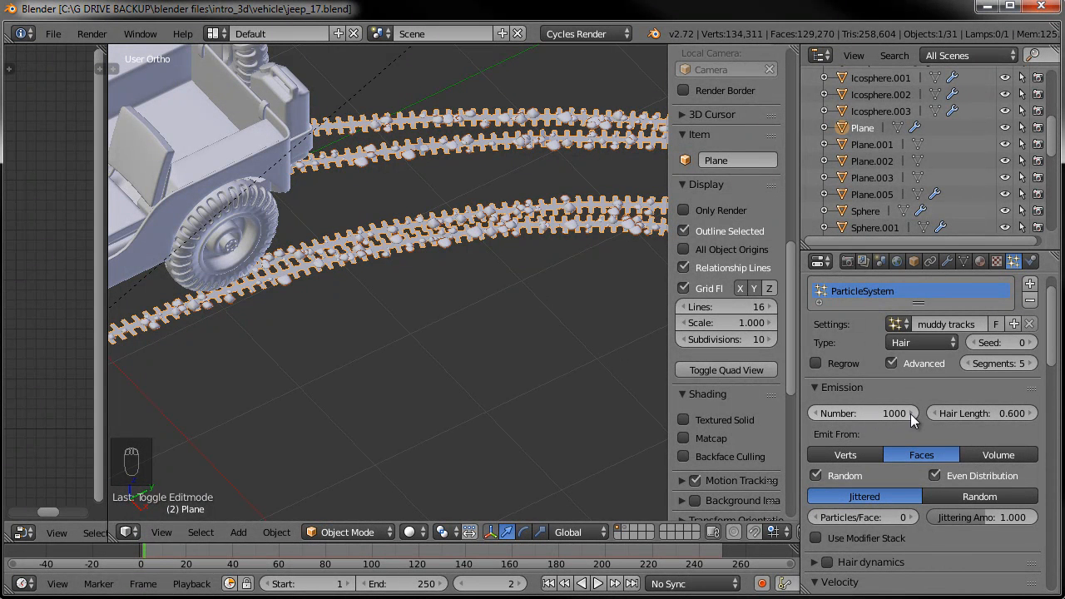
# Set the number of emitted mud clump particles to 5000.
pyautogui.click(882, 411)
pyautogui.write('5000')
pyautogui.press('Return')
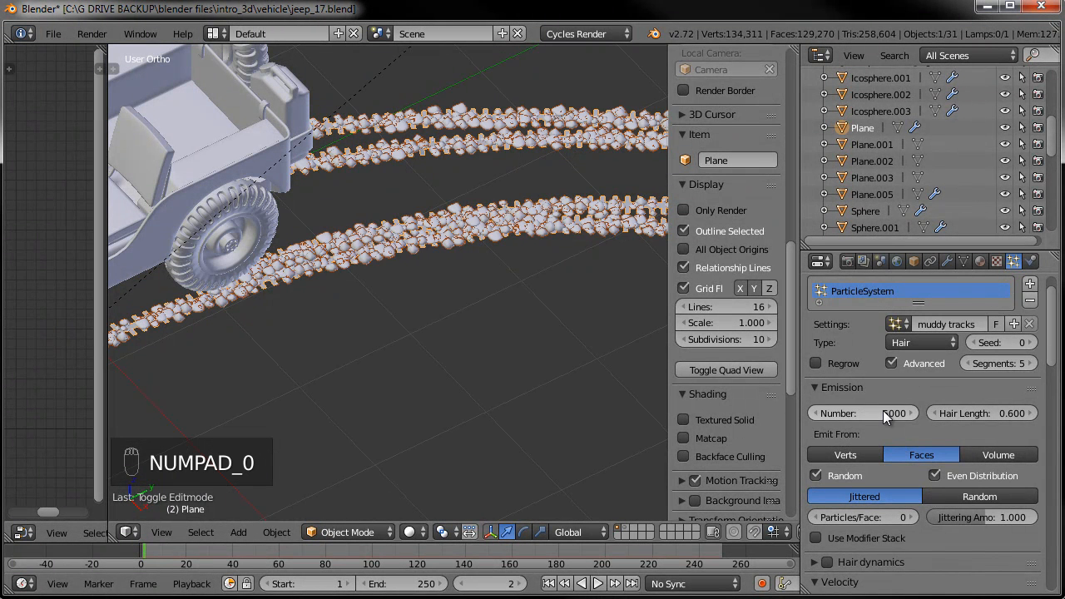
# Switch the mud clump particles' emission source to Volume after trying Verts.
pyautogui.moveTo(226, 268); pyautogui.dragTo(358, 331, button='middle')
pyautogui.scroll(3, 338, 316)
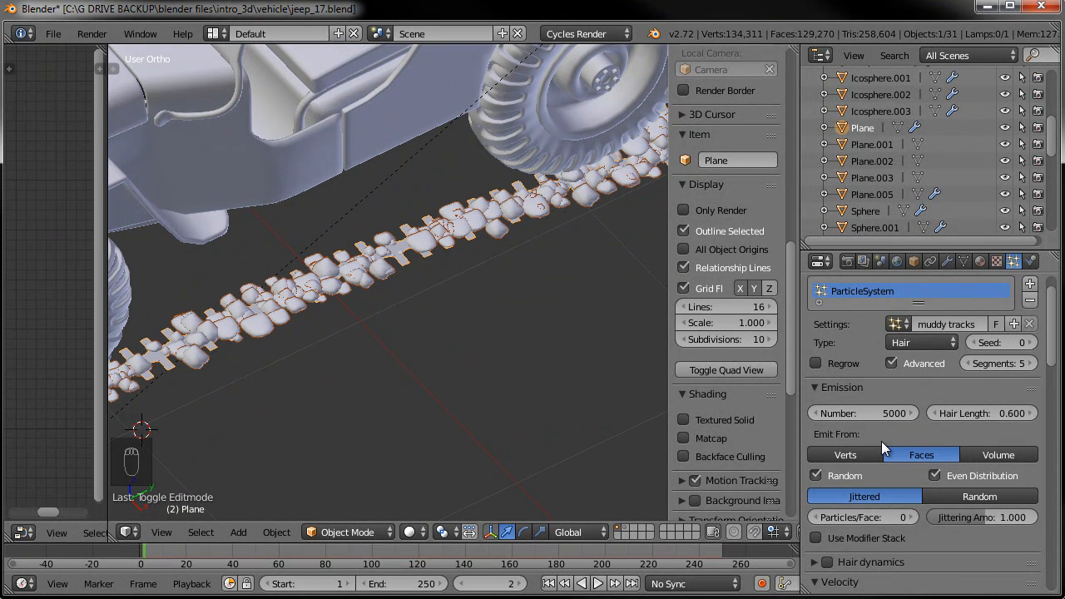
pyautogui.click(861, 456)
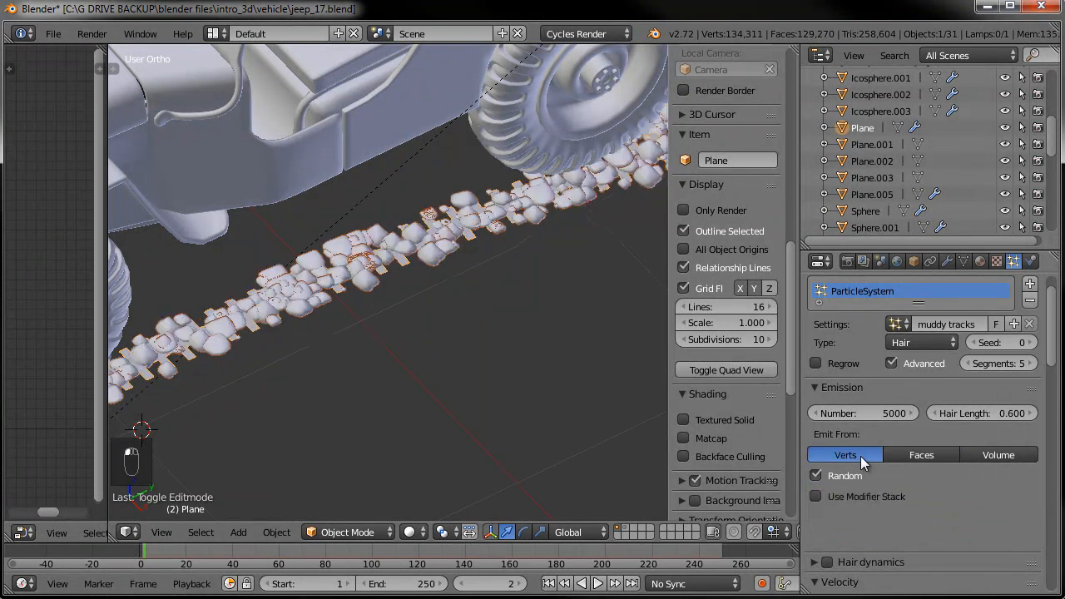
pyautogui.click(1001, 456)
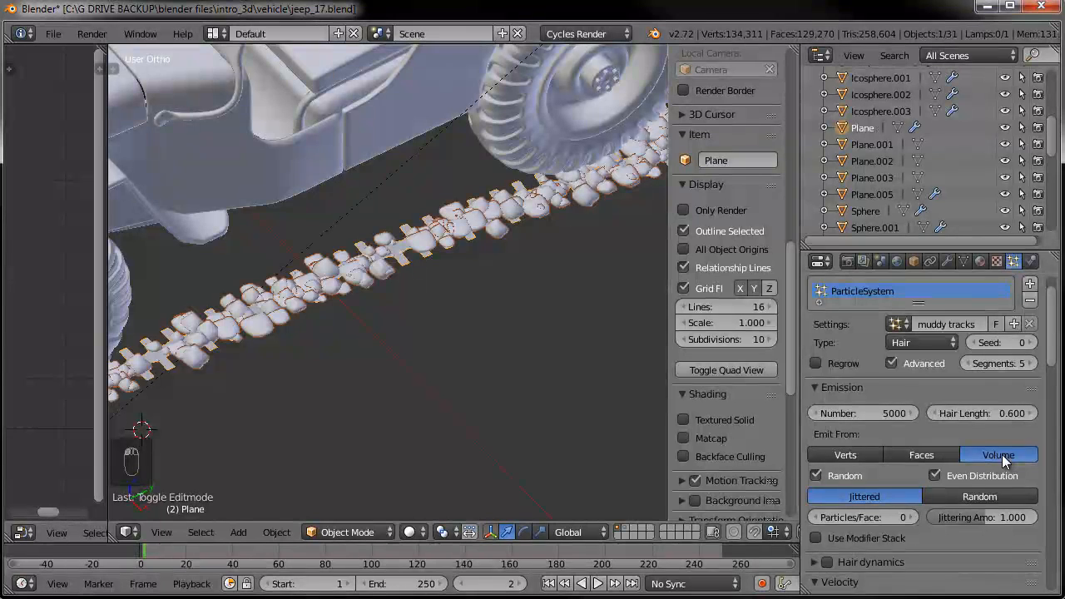
# Try a Random velocity of 0.62 on the mud clump particles and reset it to 0.
pyautogui.scroll(-1, 892, 469)
pyautogui.scroll(-5, 892, 469)
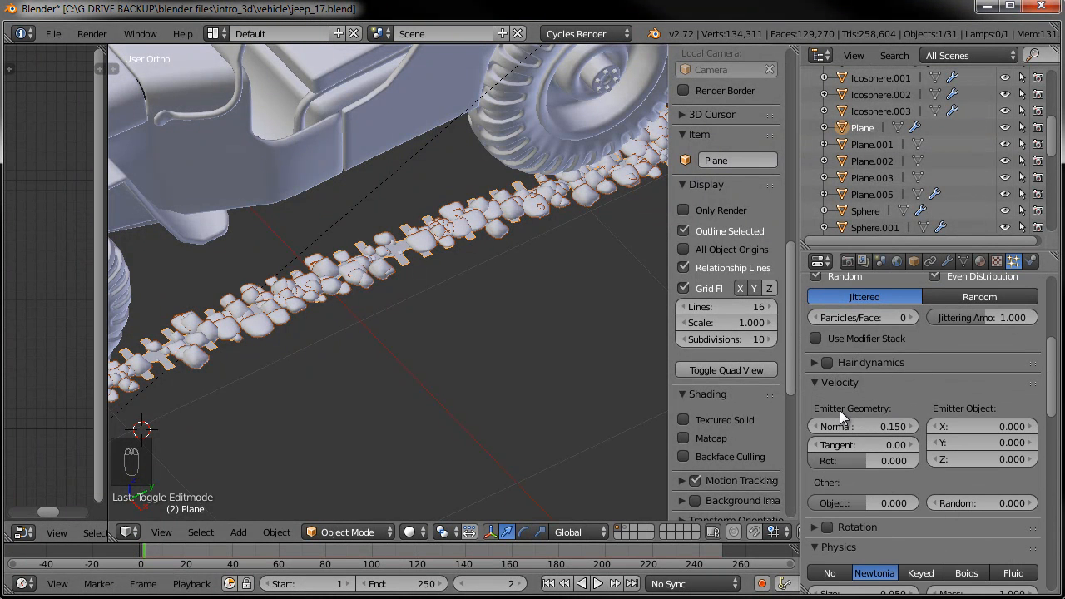
pyautogui.moveTo(1003, 499); pyautogui.dragTo(1027, 509)
pyautogui.click(1029, 507)
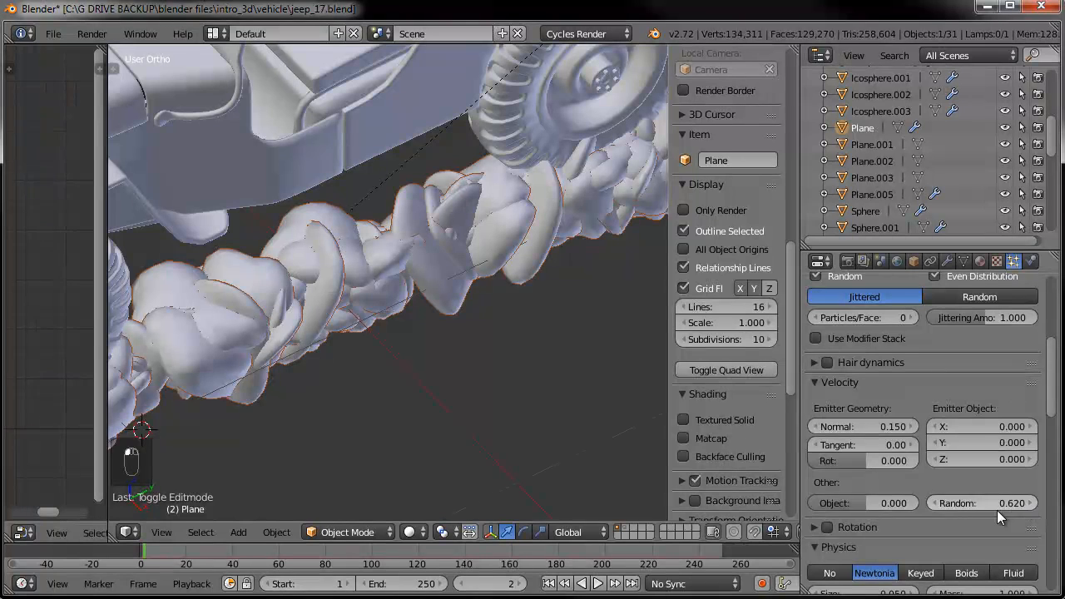
pyautogui.click(989, 499)
pyautogui.write('0')
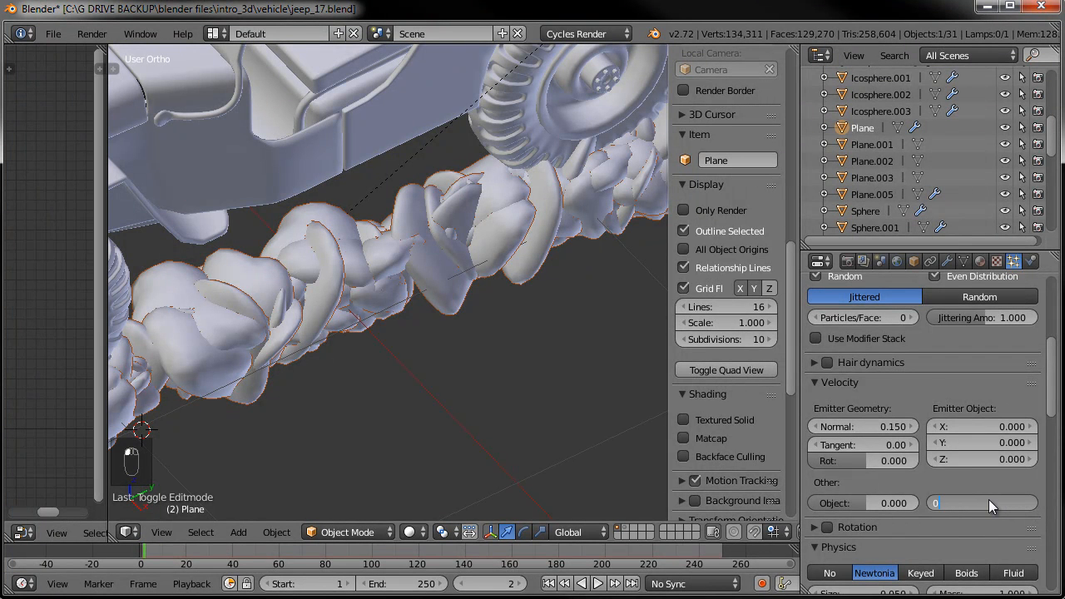
pyautogui.press('Return')
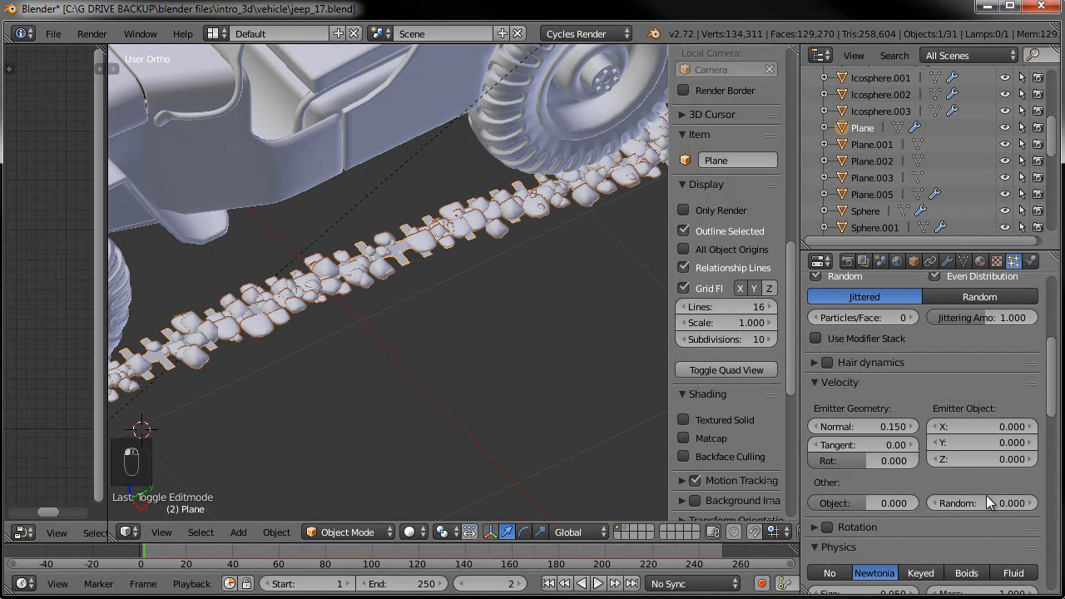
# Set the emitter geometry's Normal velocity to 0.1.
pyautogui.click(877, 428)
pyautogui.write('1')
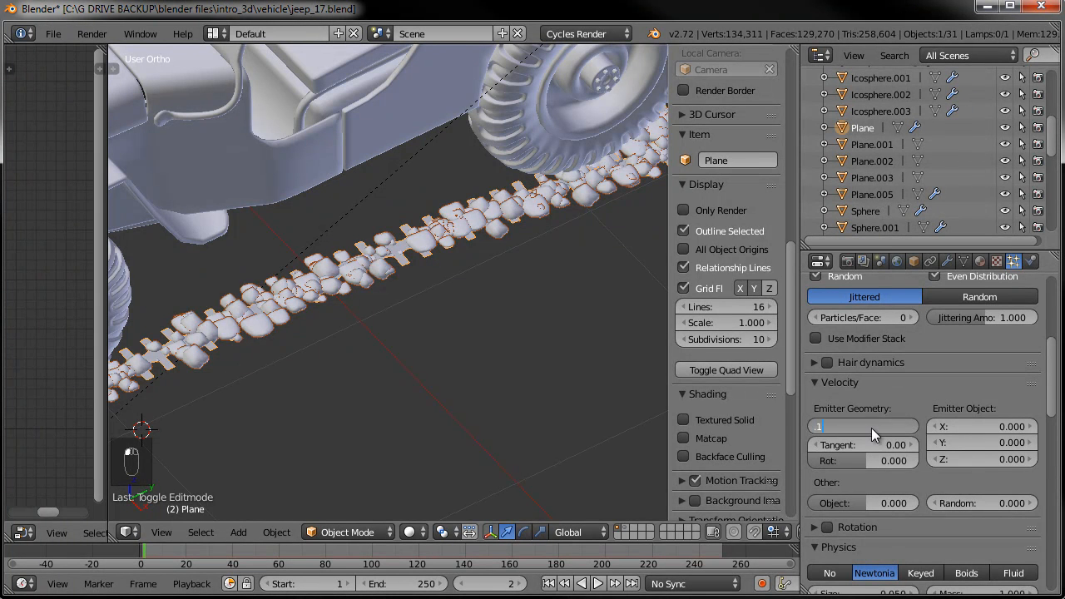
pyautogui.press('Return')
pyautogui.moveTo(313, 355); pyautogui.dragTo(600, 408, button='middle')
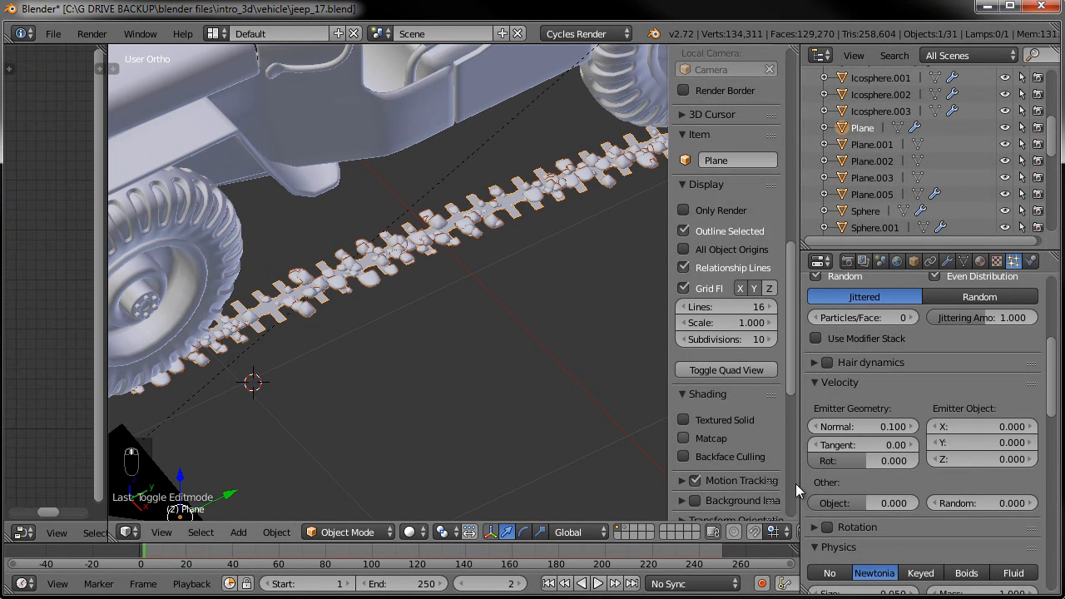
# Enable particle rotation with Phase 1, phase Random 1 and initial orientation Random about 0.128.
pyautogui.click(826, 527)
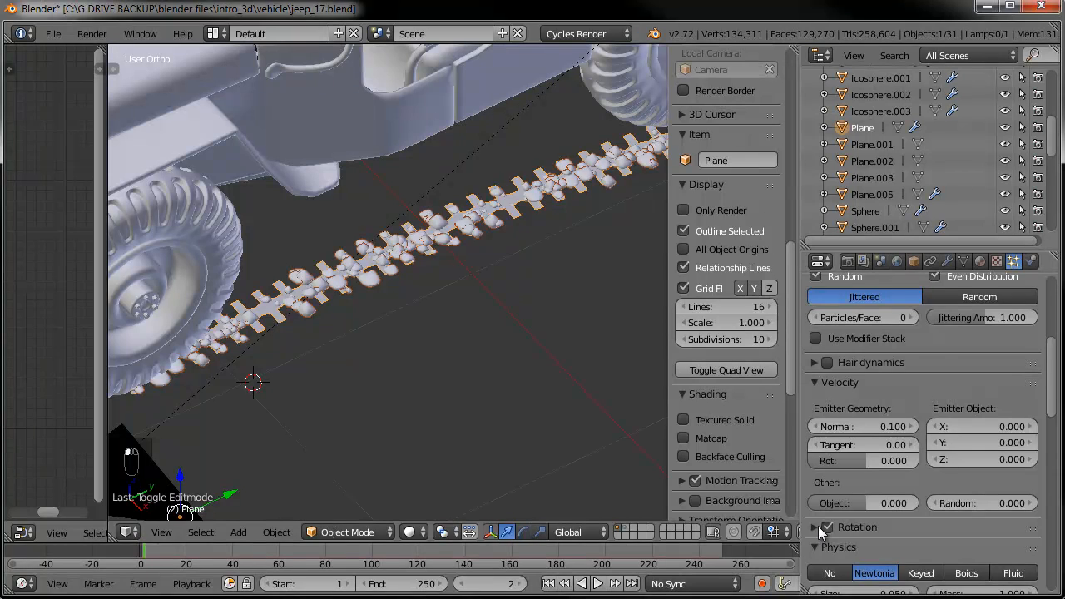
pyautogui.click(813, 526)
pyautogui.scroll(-2, 865, 516)
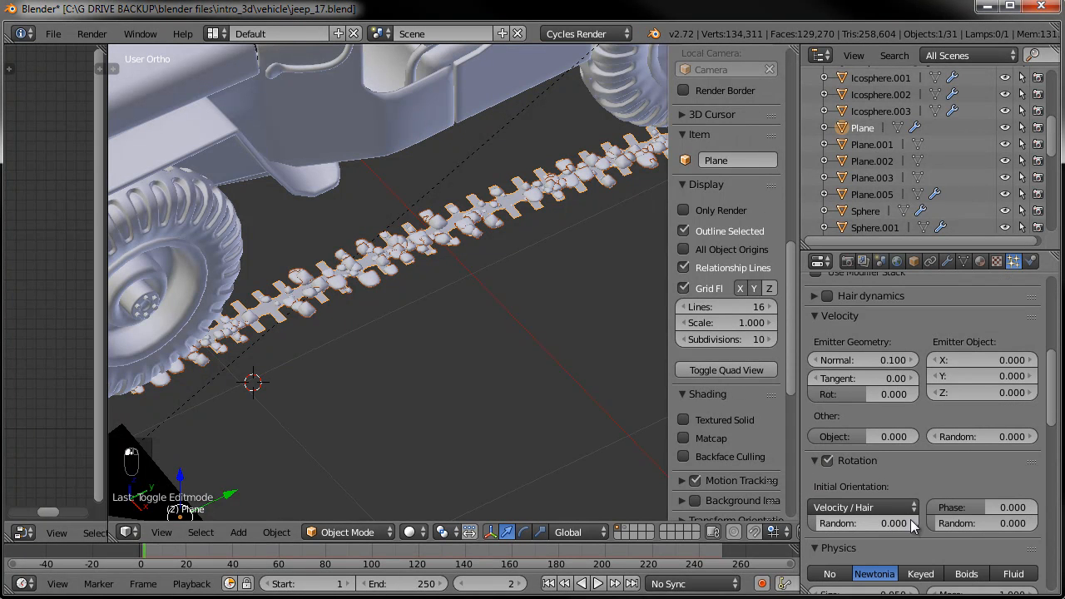
pyautogui.moveTo(969, 524); pyautogui.dragTo(511, 350)
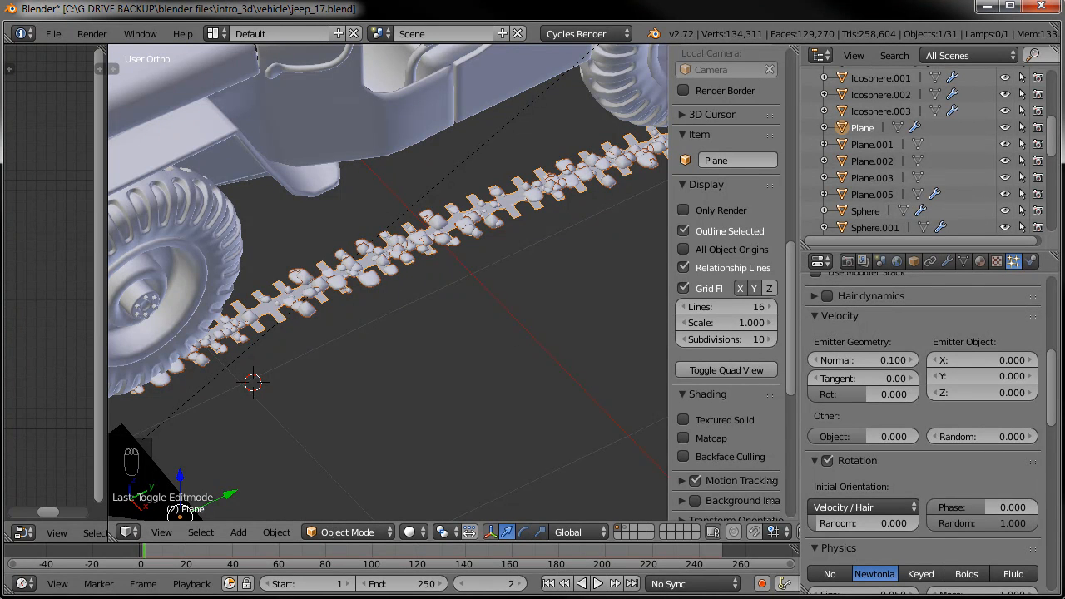
pyautogui.moveTo(998, 506); pyautogui.dragTo(27, 495)
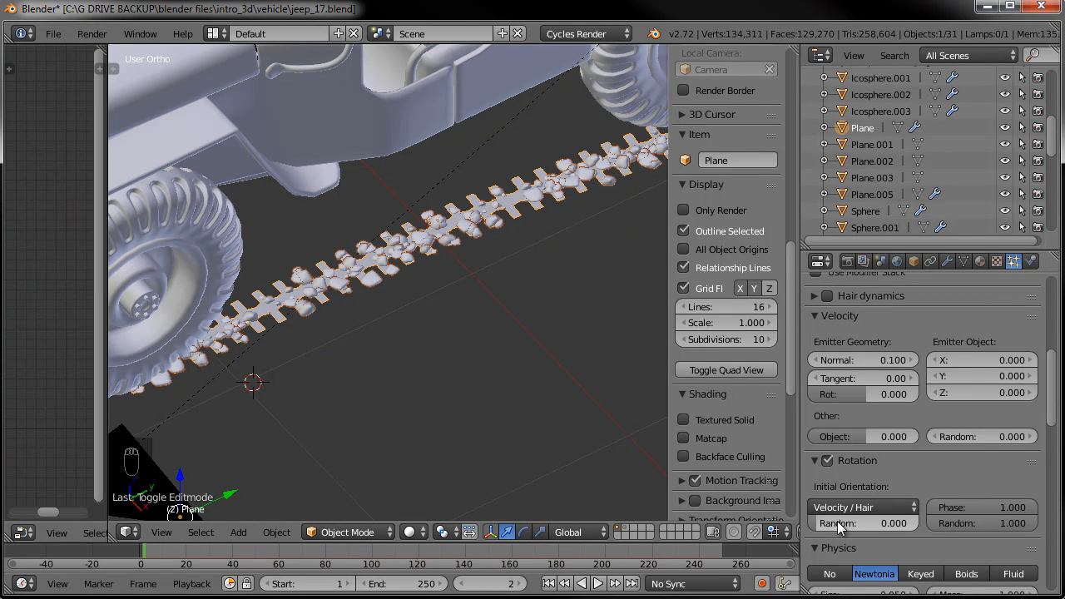
pyautogui.moveTo(848, 514); pyautogui.dragTo(894, 527)
# Set the mud clump particles' physics Size to 0.06.
pyautogui.scroll(-2, 895, 527)
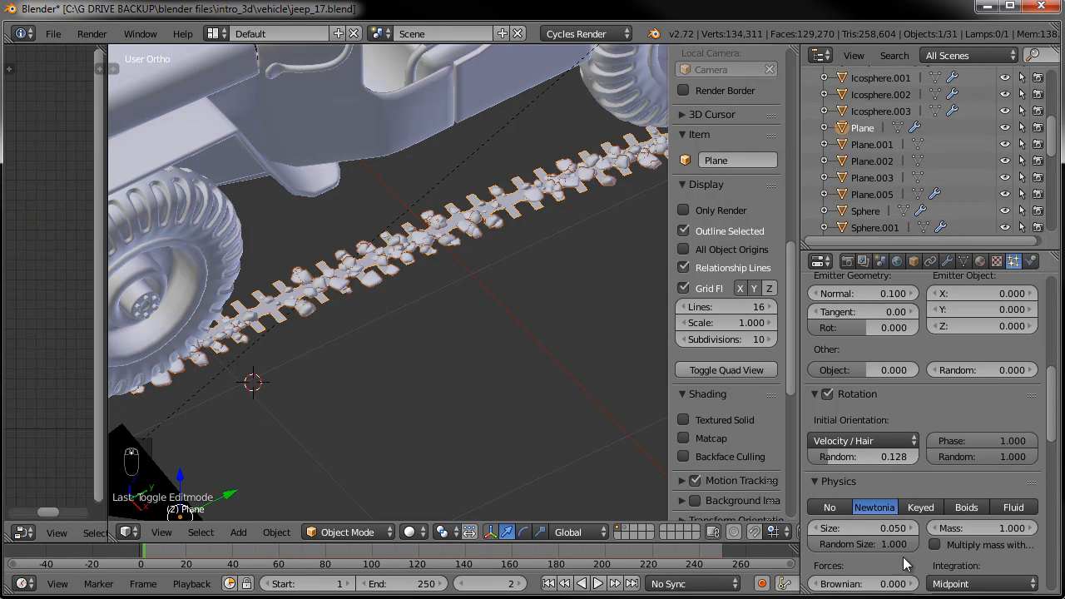
pyautogui.scroll(-3, 894, 544)
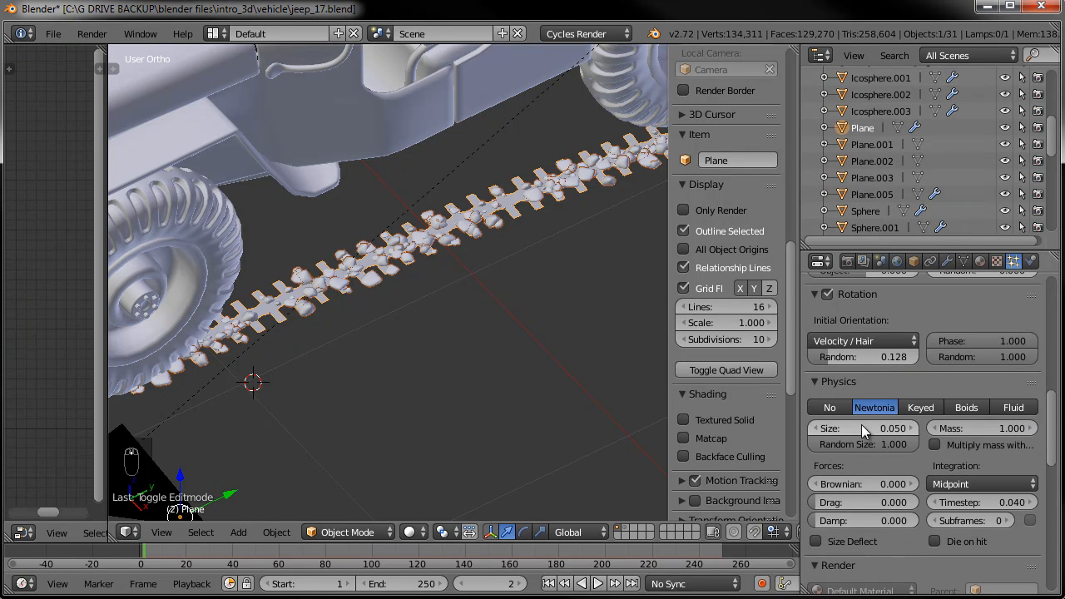
pyautogui.click(815, 428)
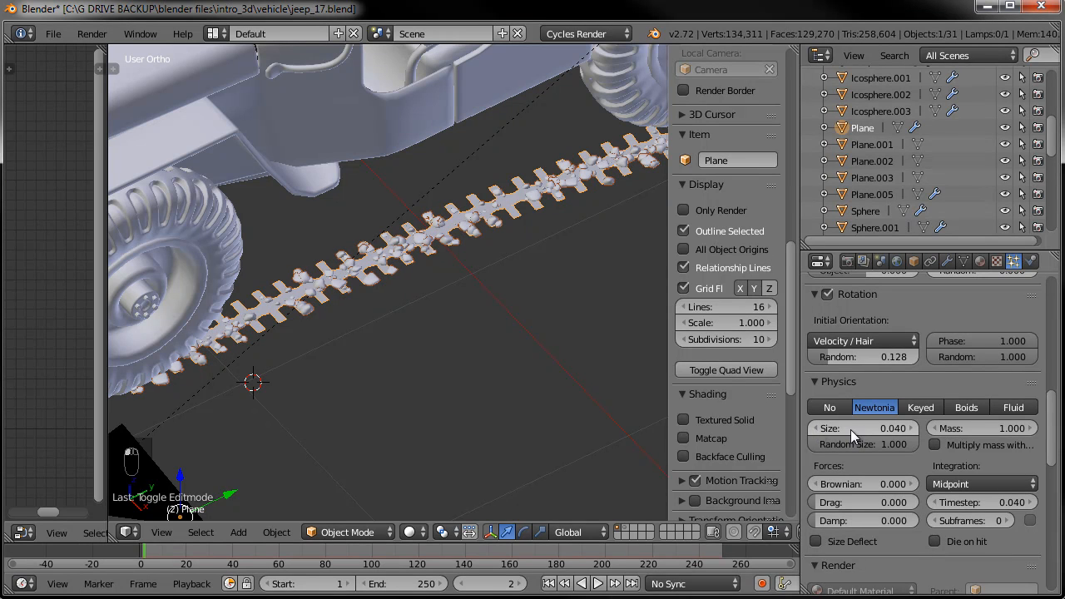
pyautogui.click(911, 431)
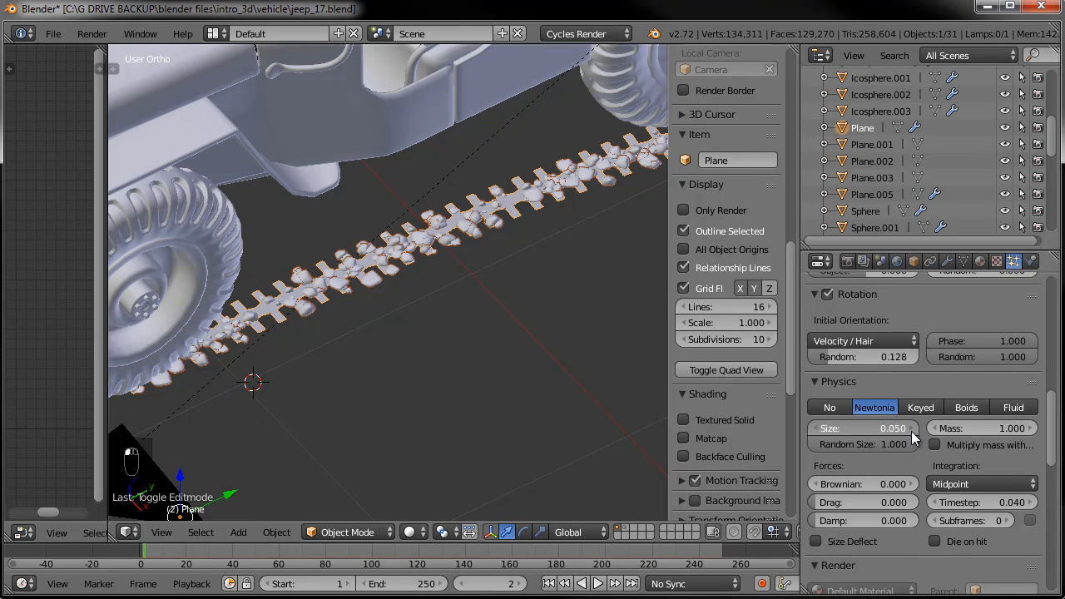
pyautogui.click(911, 431)
# Set the number of emitted mud clump particles to 10000.
pyautogui.scroll(-5, 892, 488)
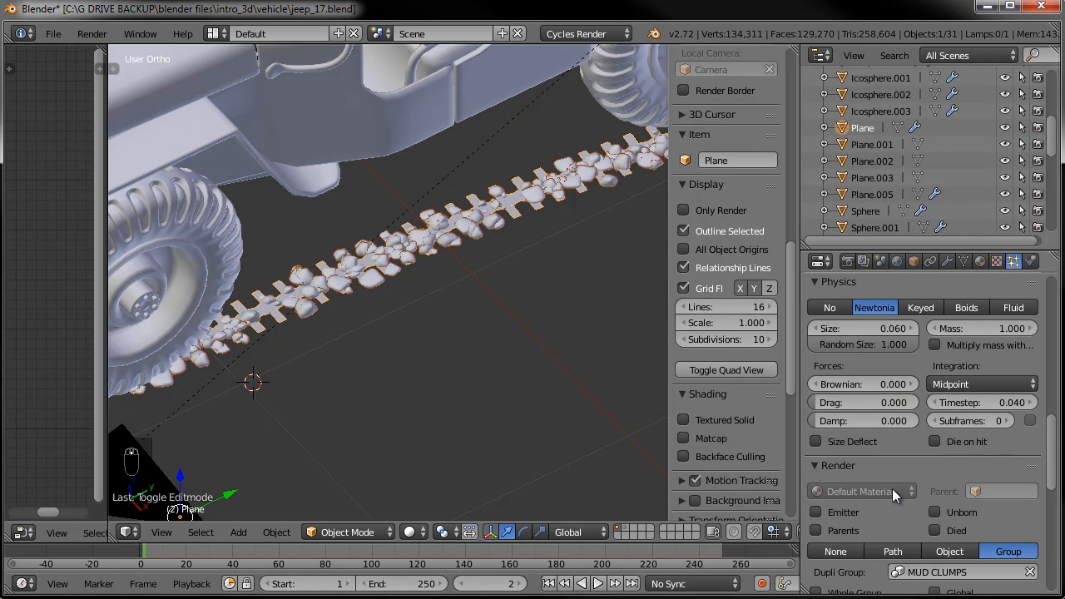
pyautogui.scroll(-2, 892, 489)
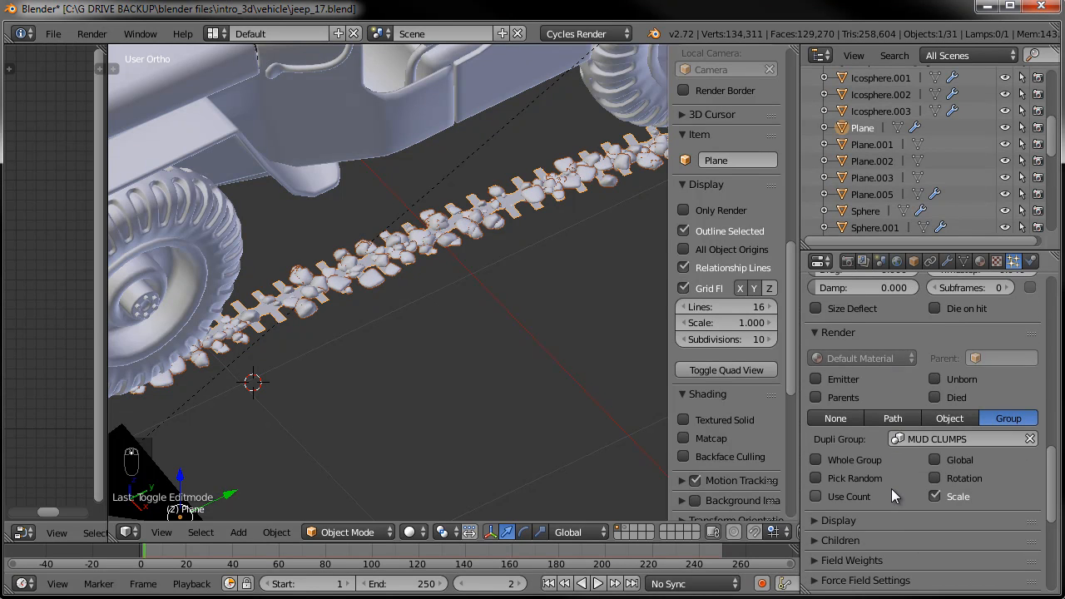
pyautogui.scroll(7, 891, 489)
pyautogui.scroll(7, 891, 489)
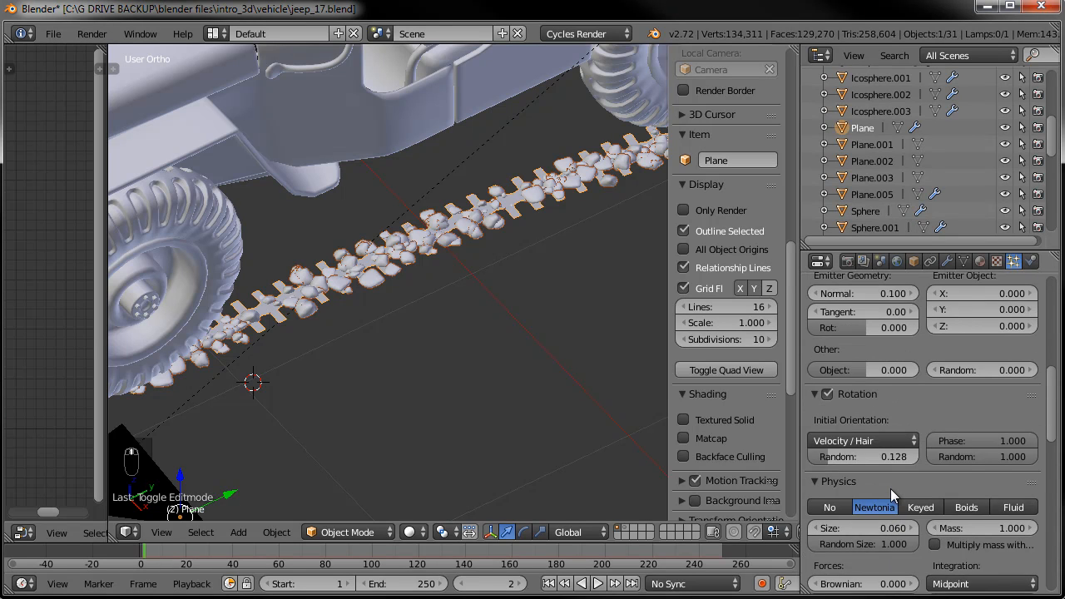
pyautogui.scroll(1, 891, 496)
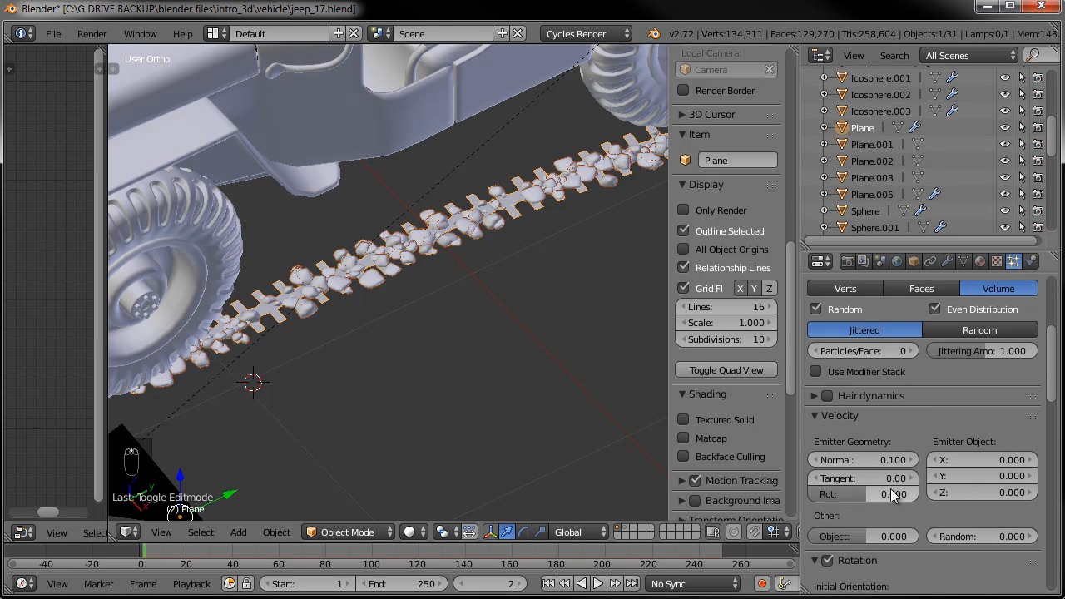
pyautogui.scroll(-1, 891, 488)
pyautogui.scroll(3, 891, 489)
pyautogui.moveTo(533, 317); pyautogui.dragTo(556, 228, button='middle')
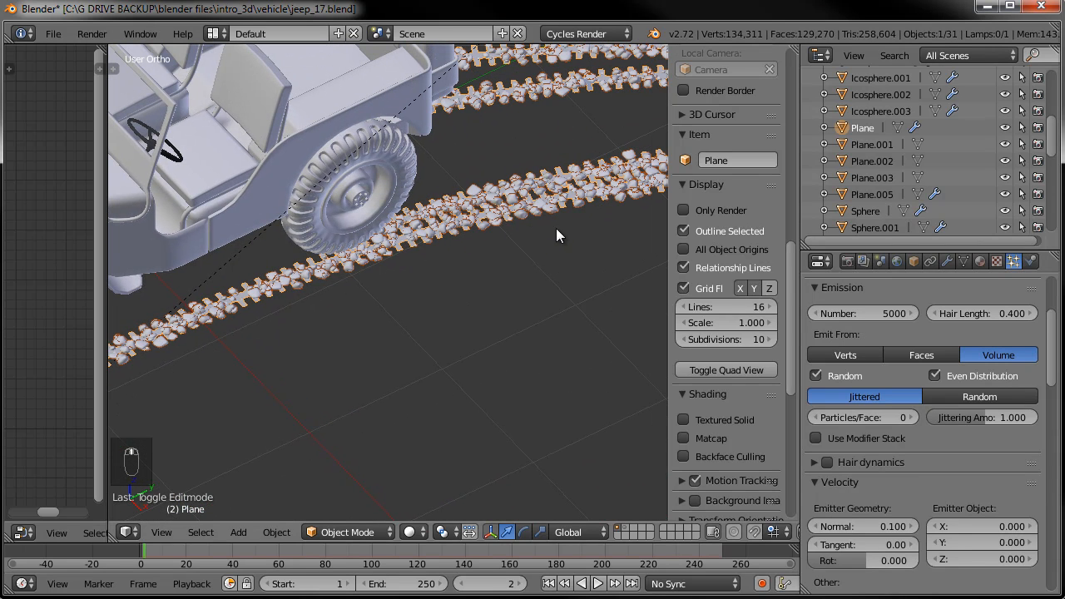
pyautogui.click(866, 313)
pyautogui.write('10000')
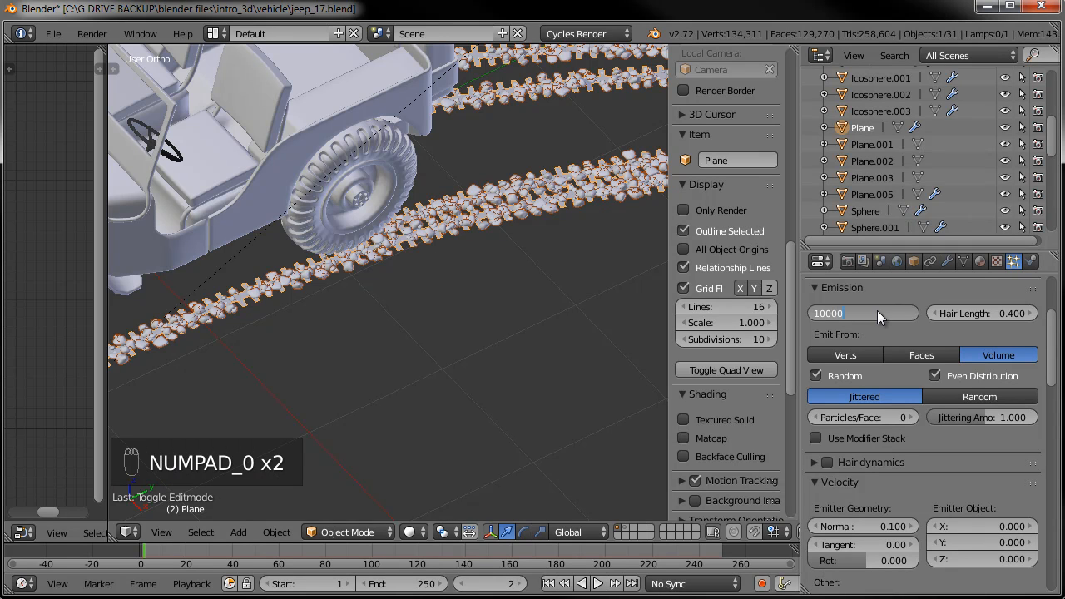
pyautogui.click(433, 233)
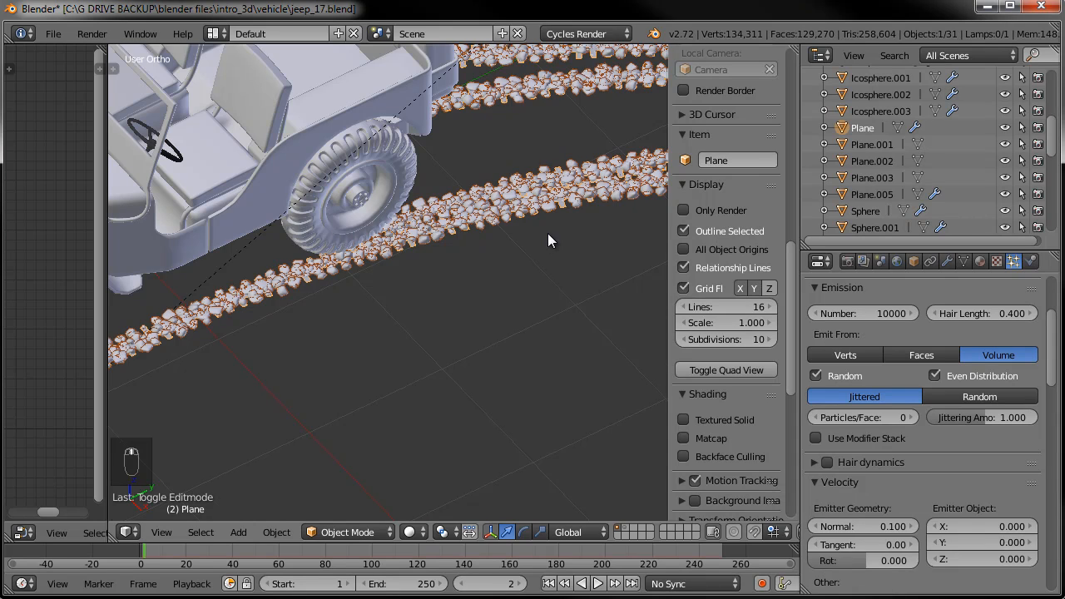
# Look through the camera with all objects deselected and save the scene over jeep_17.blend.
pyautogui.moveTo(547, 233); pyautogui.dragTo(345, 295, button='middle')
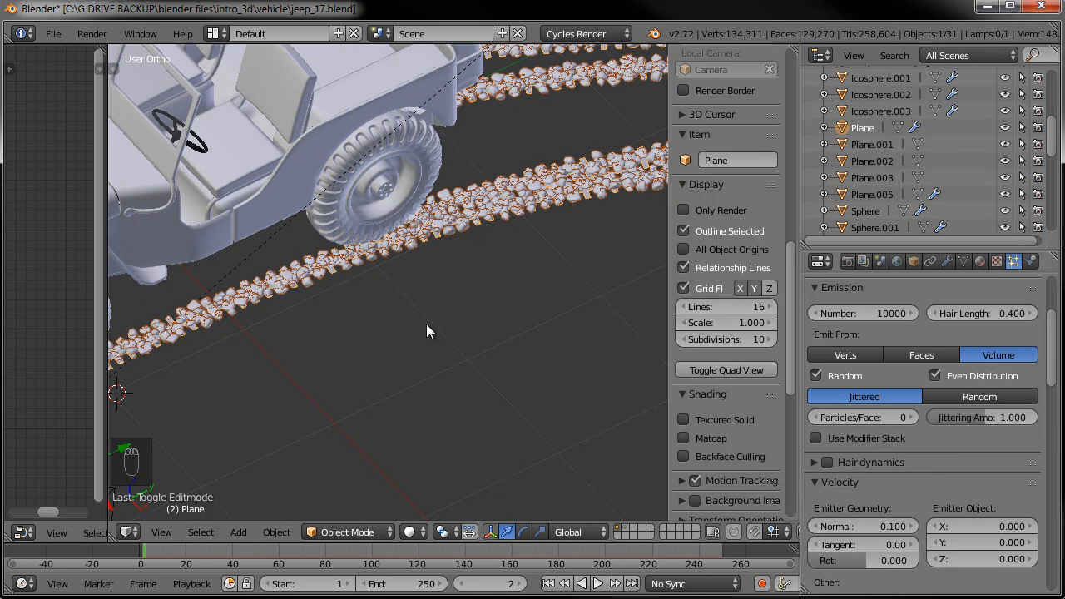
pyautogui.press('KP_0')
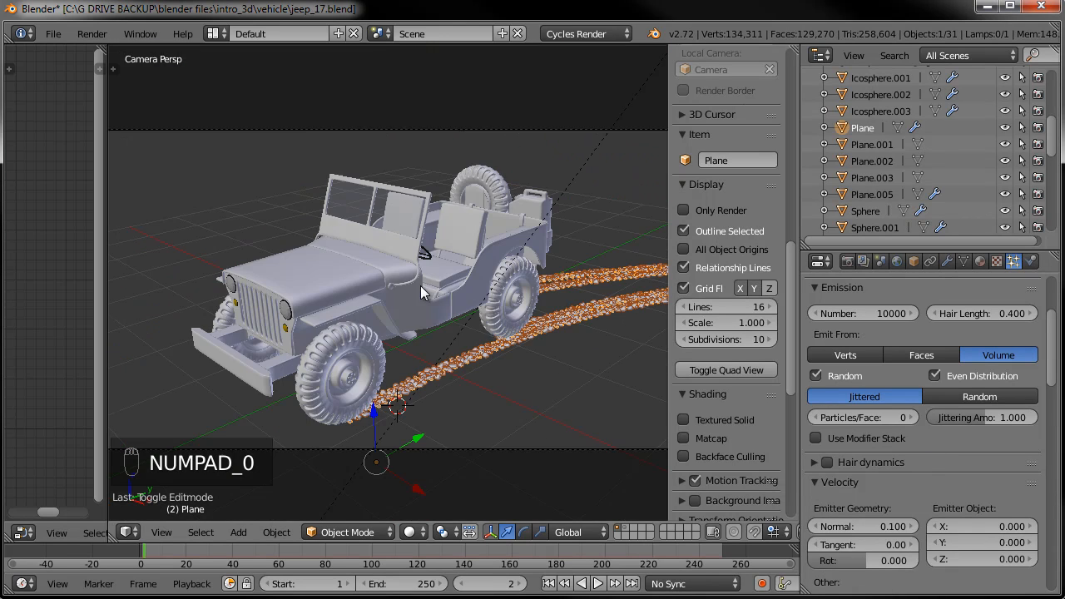
pyautogui.press('a')
pyautogui.press('a')
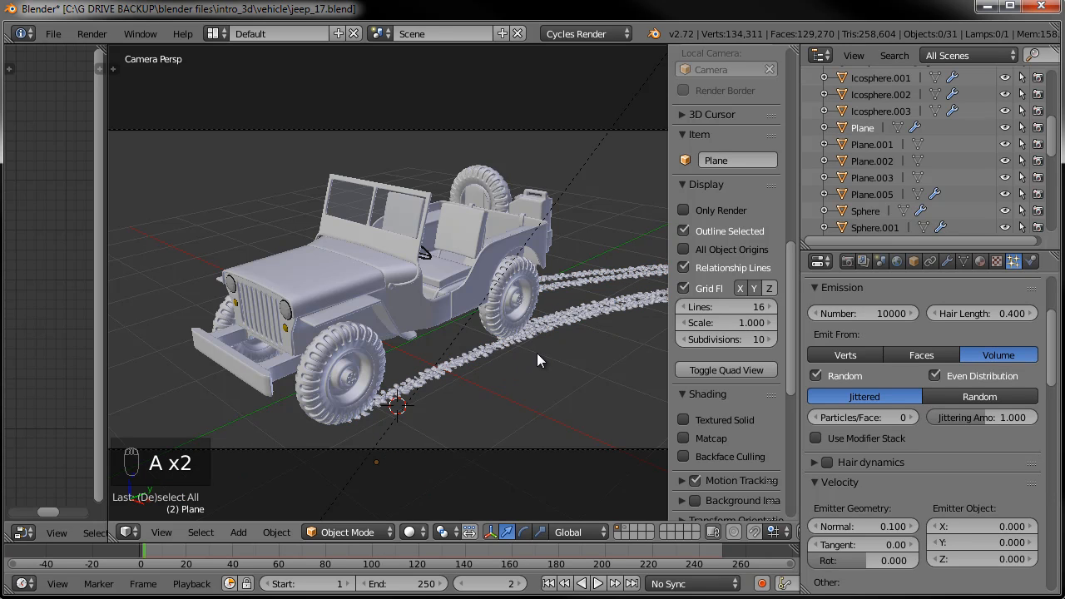
pyautogui.hotkey('ctrl', 's')
pyautogui.click(537, 192)
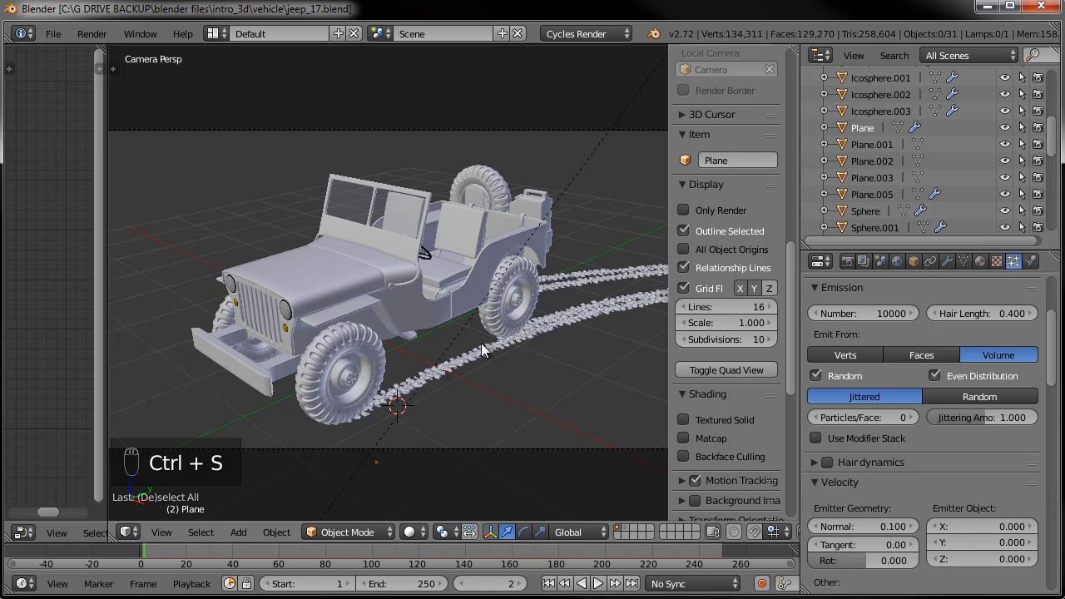
# Unhide all hidden objects, and with the floor selected switch the viewport shading to Rendered.
pyautogui.hotkey('alt', 'h')
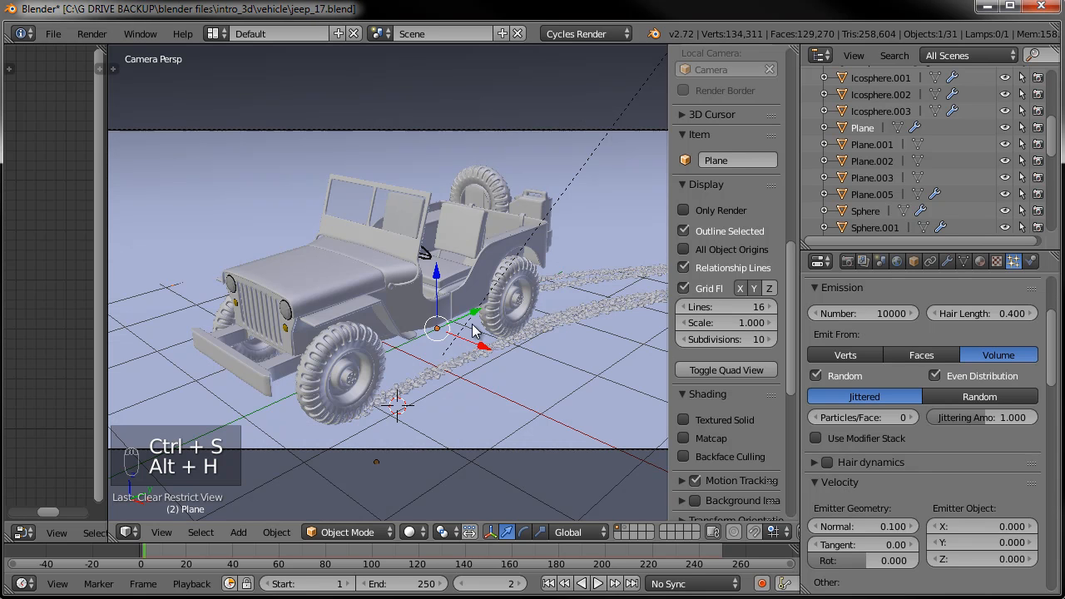
pyautogui.rightClick(509, 404)
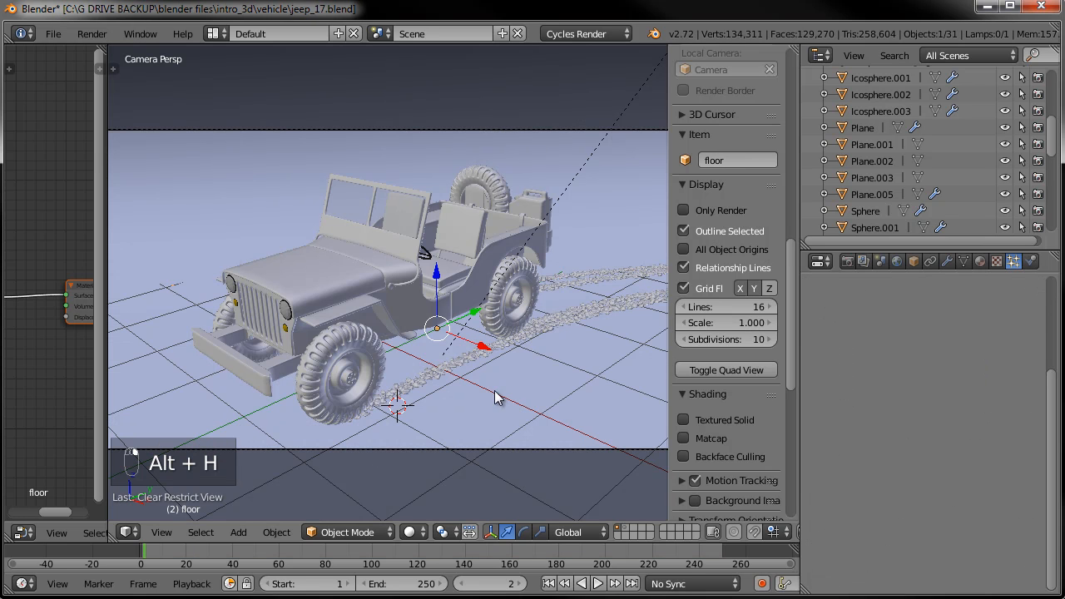
pyautogui.click(419, 530)
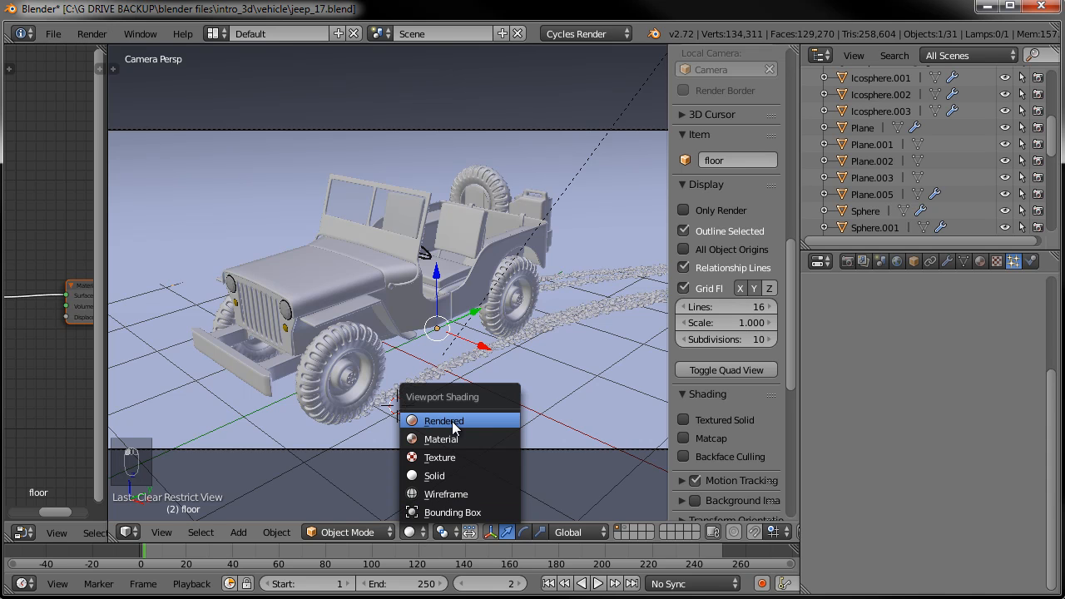
pyautogui.press('Return')
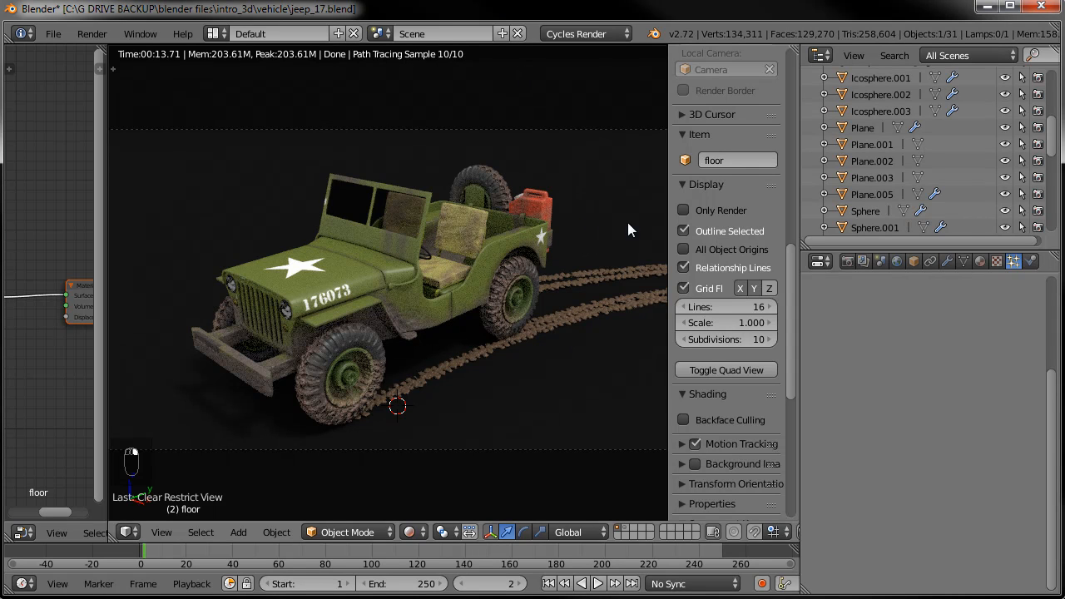
# Recolor the floor material's Diffuse BSDF to a dark greyish green.
pyautogui.click(981, 262)
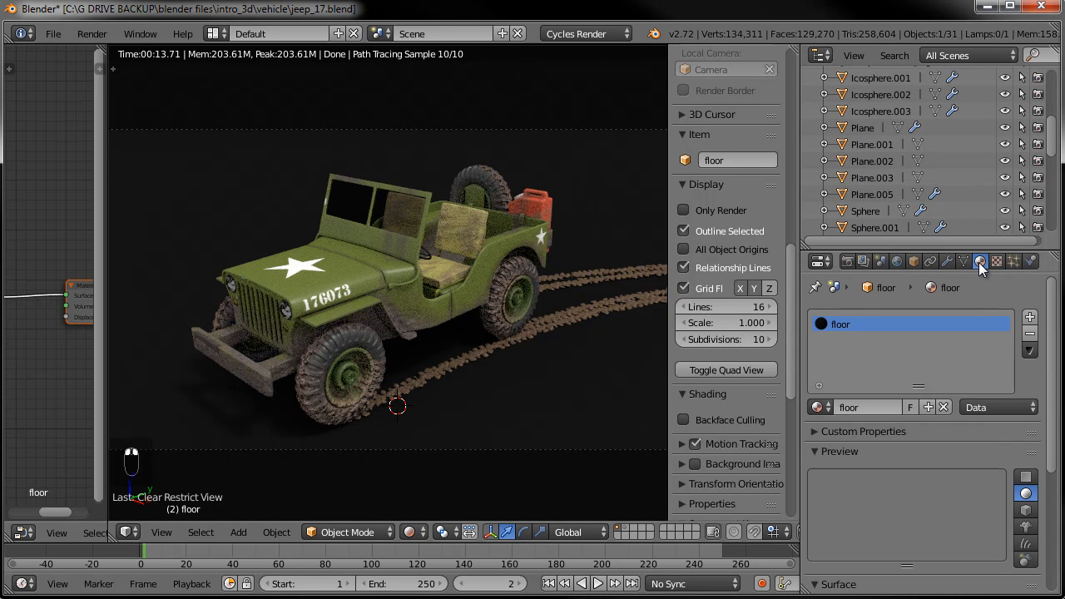
pyautogui.scroll(-3, 916, 445)
pyautogui.scroll(-3, 906, 446)
pyautogui.click(947, 510)
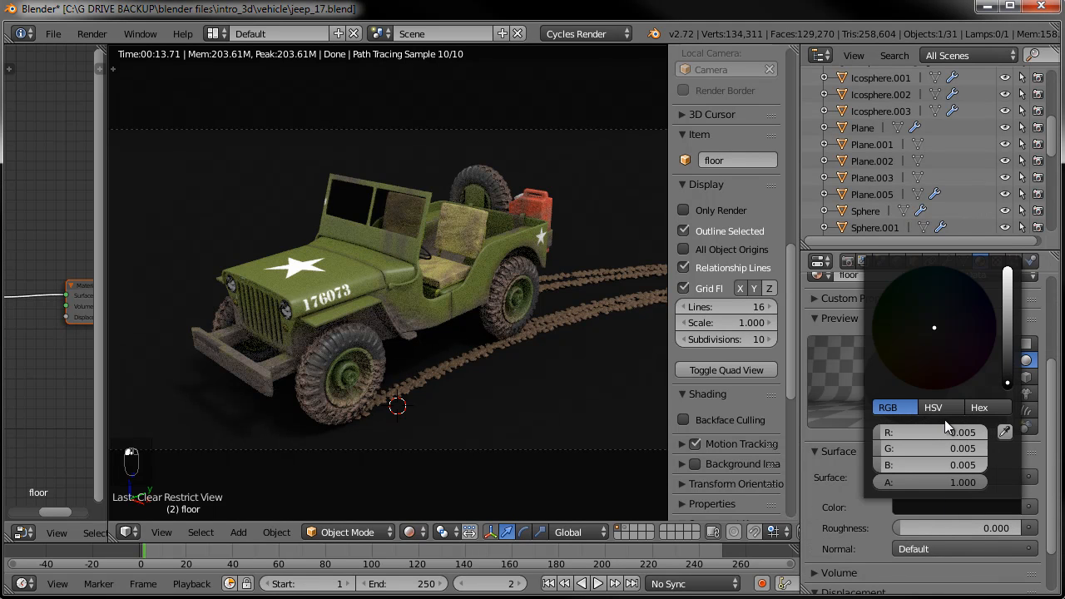
pyautogui.moveTo(932, 318); pyautogui.dragTo(999, 331)
pyautogui.click(1006, 350)
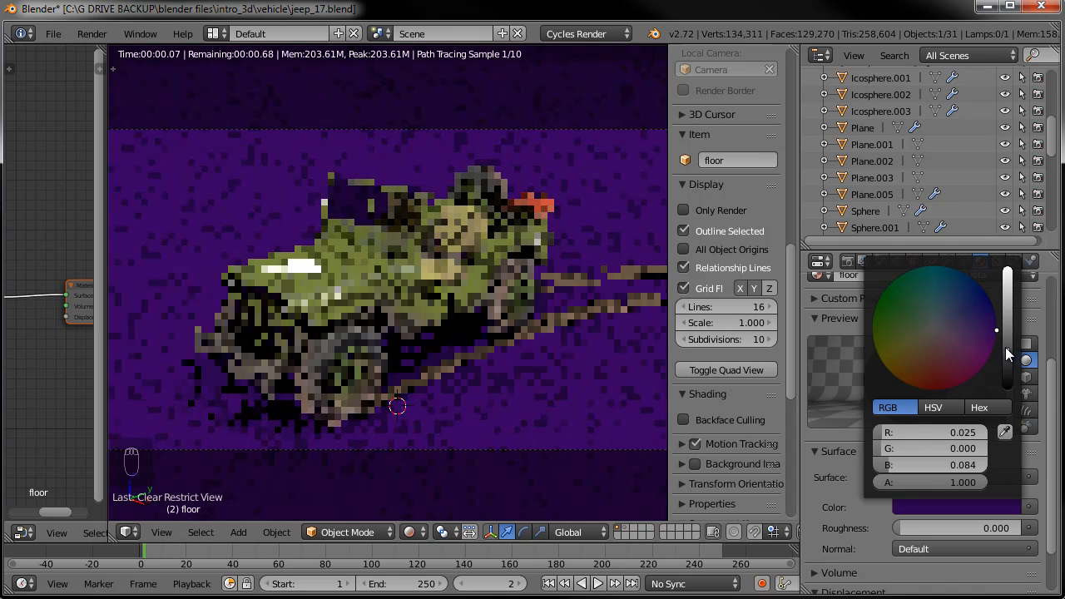
pyautogui.moveTo(916, 322); pyautogui.dragTo(926, 327)
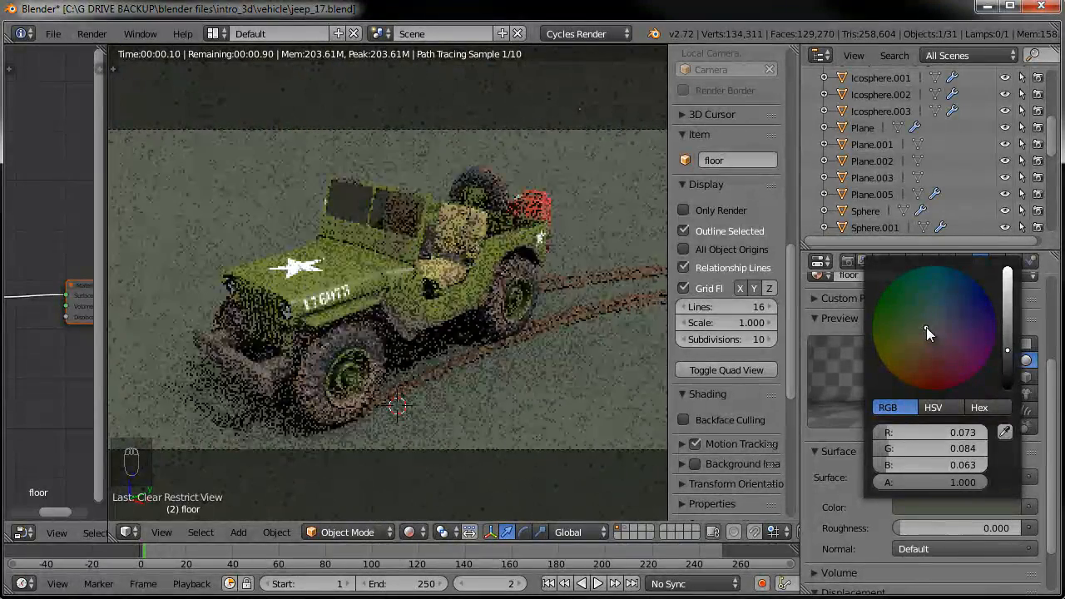
pyautogui.moveTo(1009, 356); pyautogui.dragTo(1009, 362)
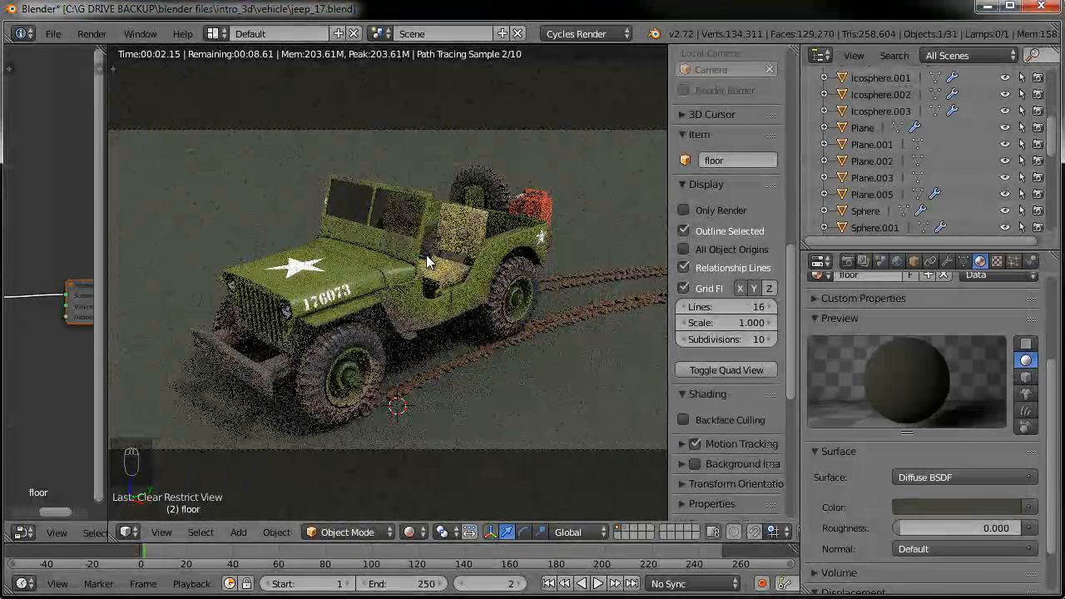
# Save the scene over jeep_17.blend and run a partial test render of the camera view.
pyautogui.hotkey('ctrl', 's')
pyautogui.click(391, 280)
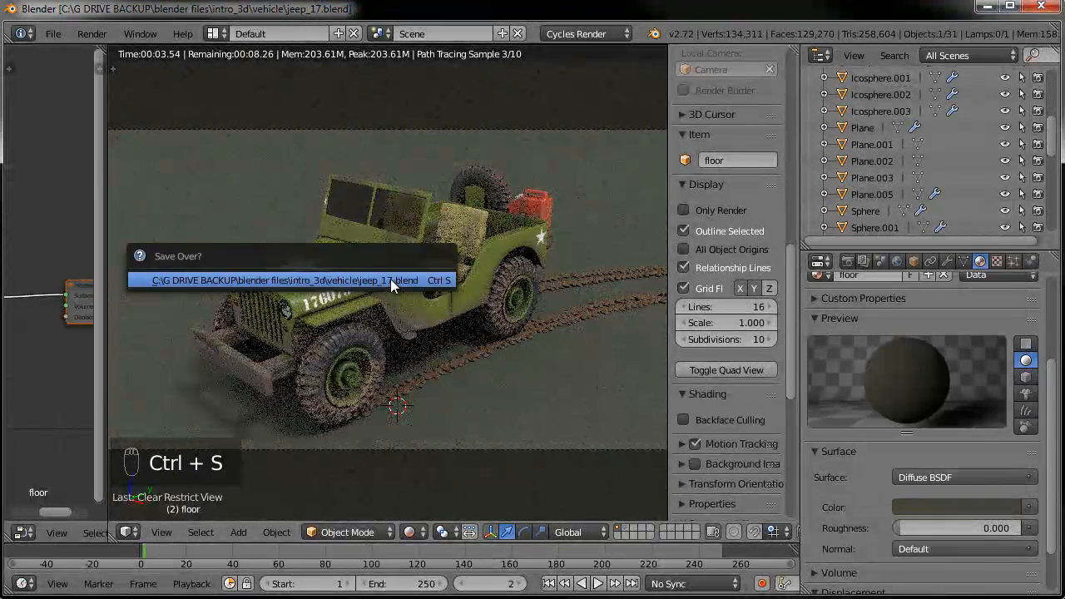
pyautogui.press('F12')
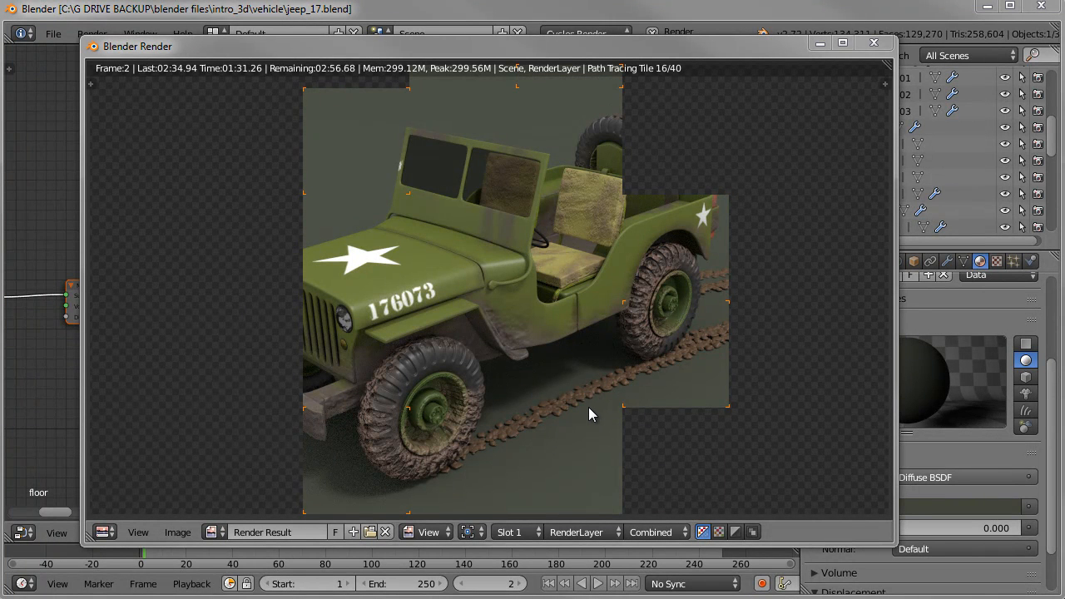
pyautogui.click(621, 286)
pyautogui.press('Escape')
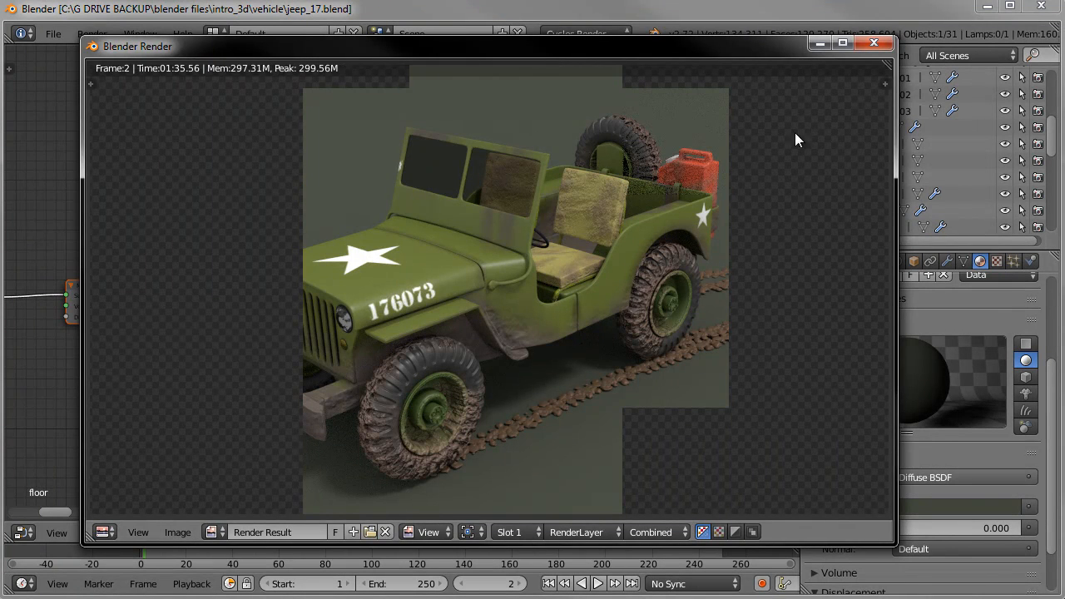
pyautogui.click(873, 43)
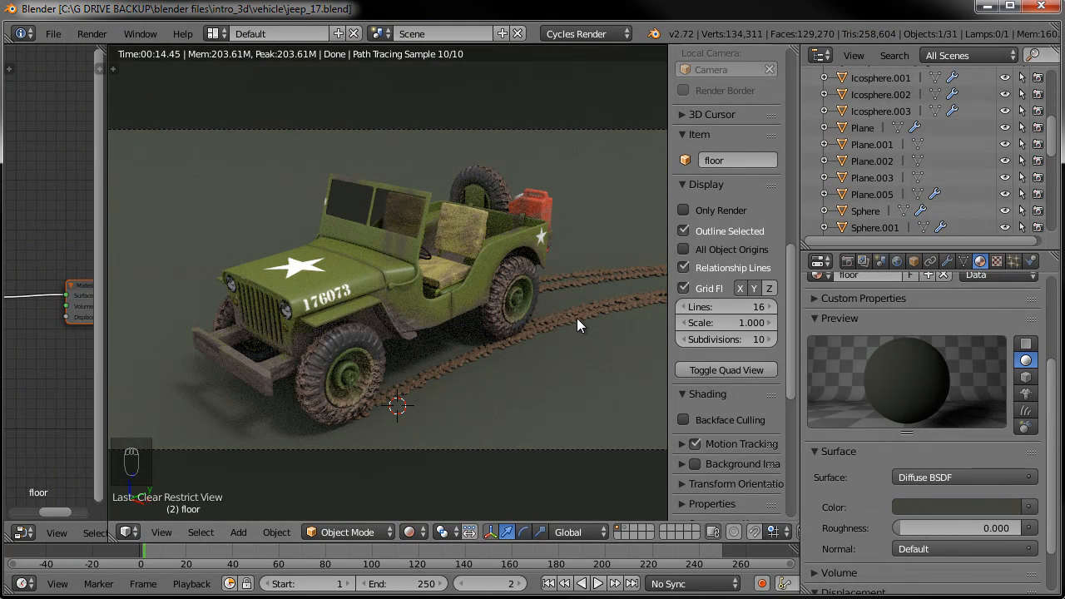
# Switch the viewport to Solid shading with the tire track plane selected and view the rear wheel's ground contact from the right.
pyautogui.click(340, 532)
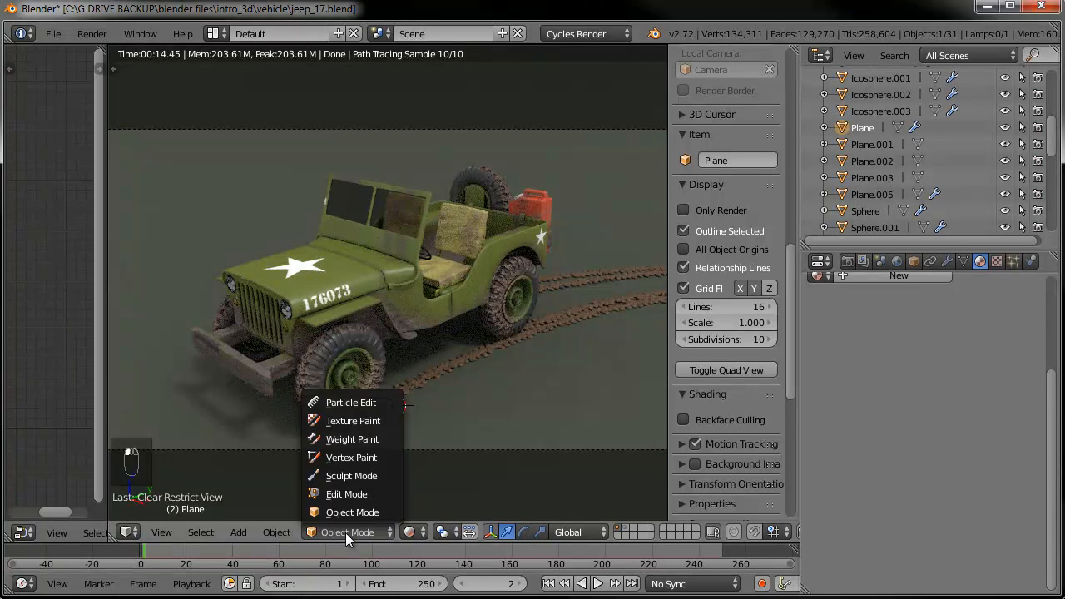
pyautogui.click(413, 536)
pyautogui.click(498, 404)
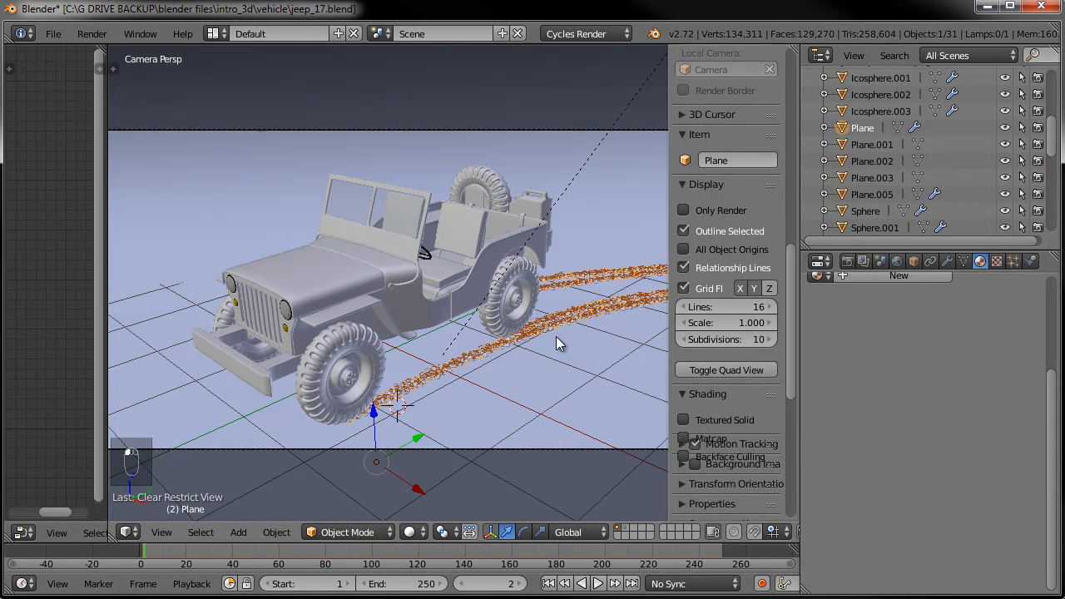
pyautogui.press('KP_3')
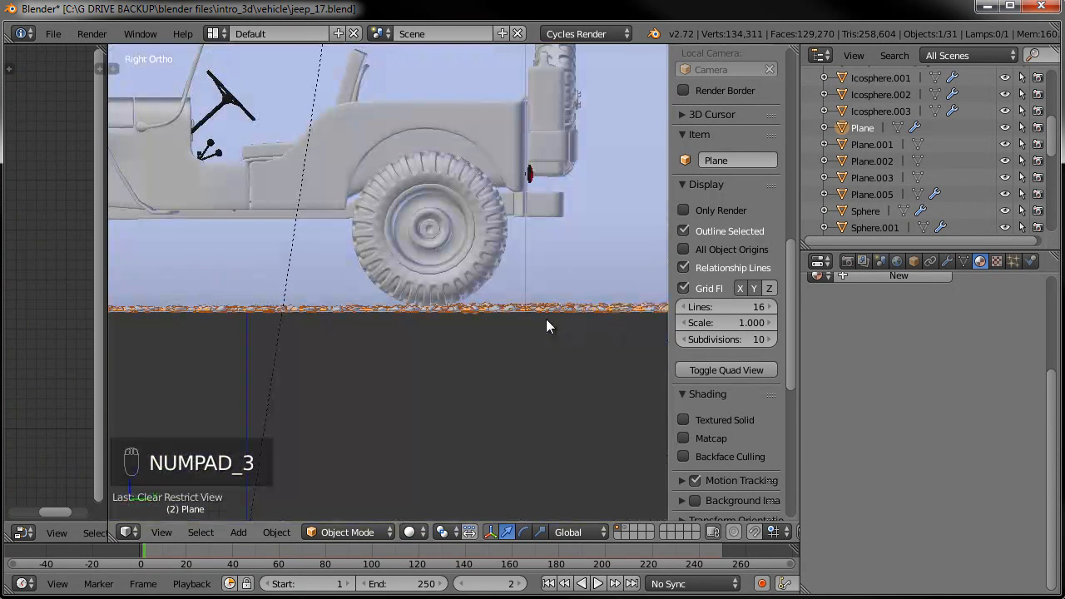
pyautogui.scroll(4, 499, 312)
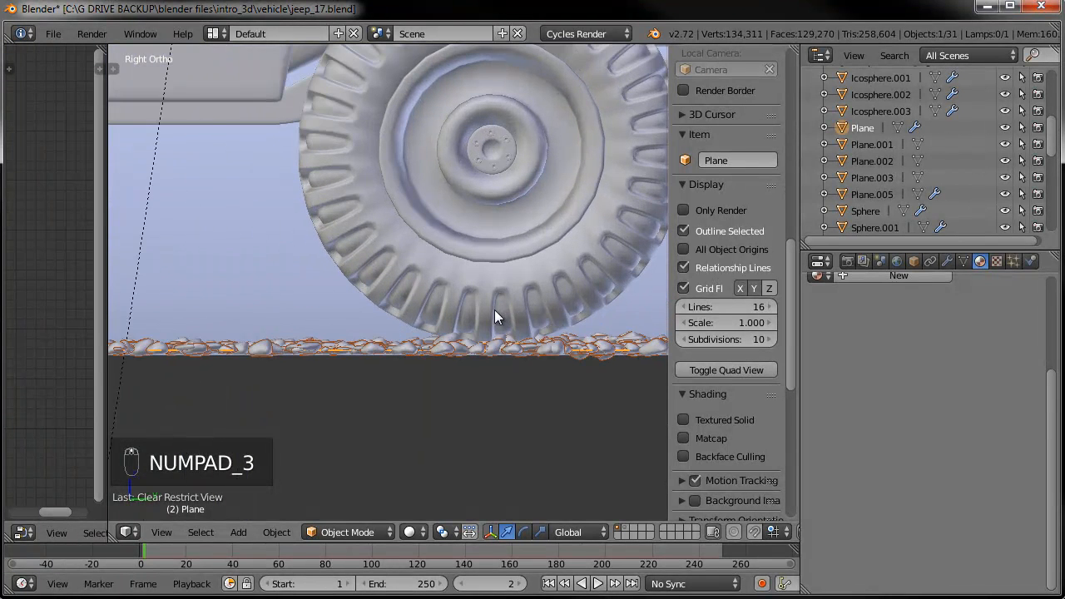
pyautogui.scroll(3, 483, 331)
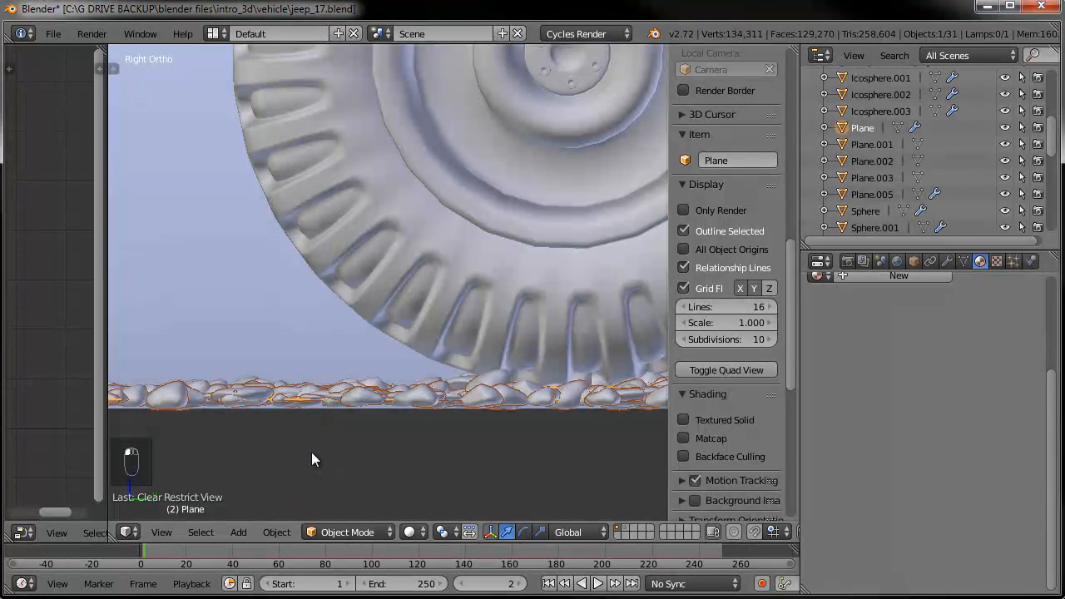
# Check the track plane's mesh in Edit Mode and rename the object tiretracks.
pyautogui.press('Tab')
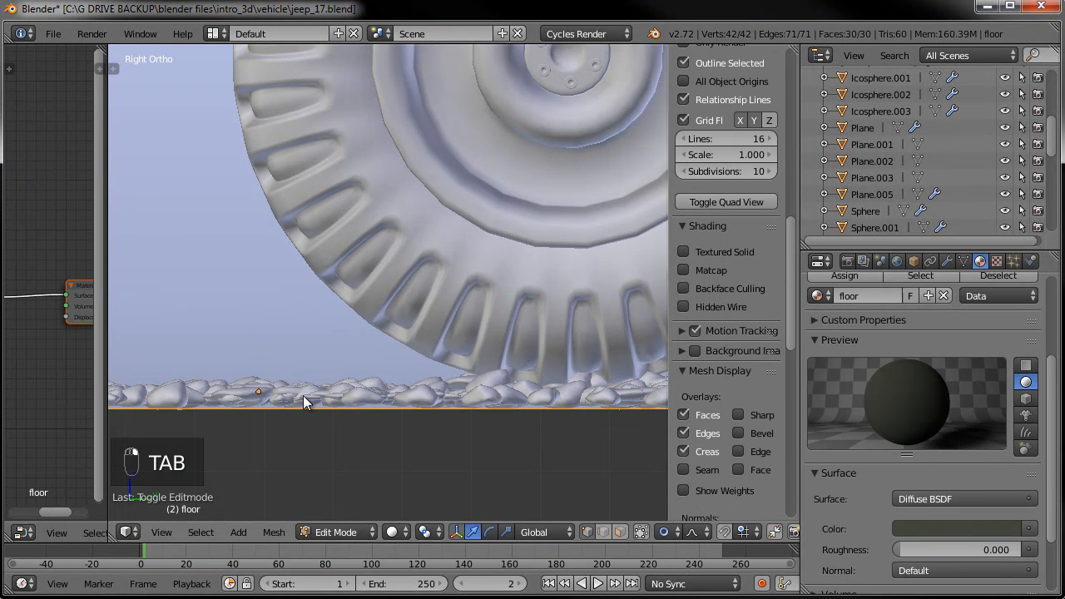
pyautogui.press('Tab')
pyautogui.press('Tab')
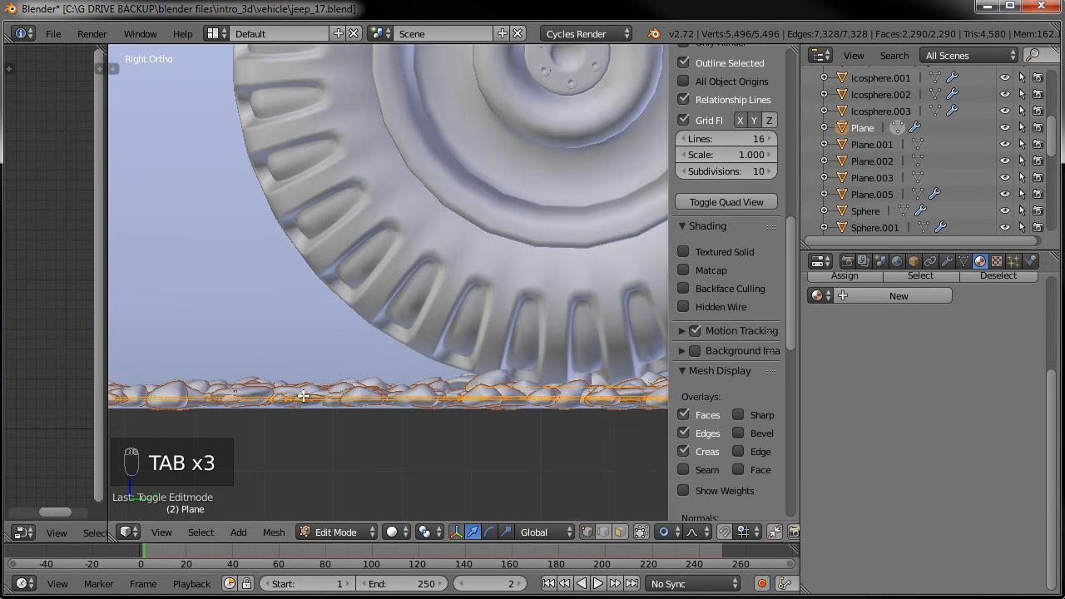
pyautogui.moveTo(314, 416); pyautogui.dragTo(355, 459, button='middle')
pyautogui.press('Tab')
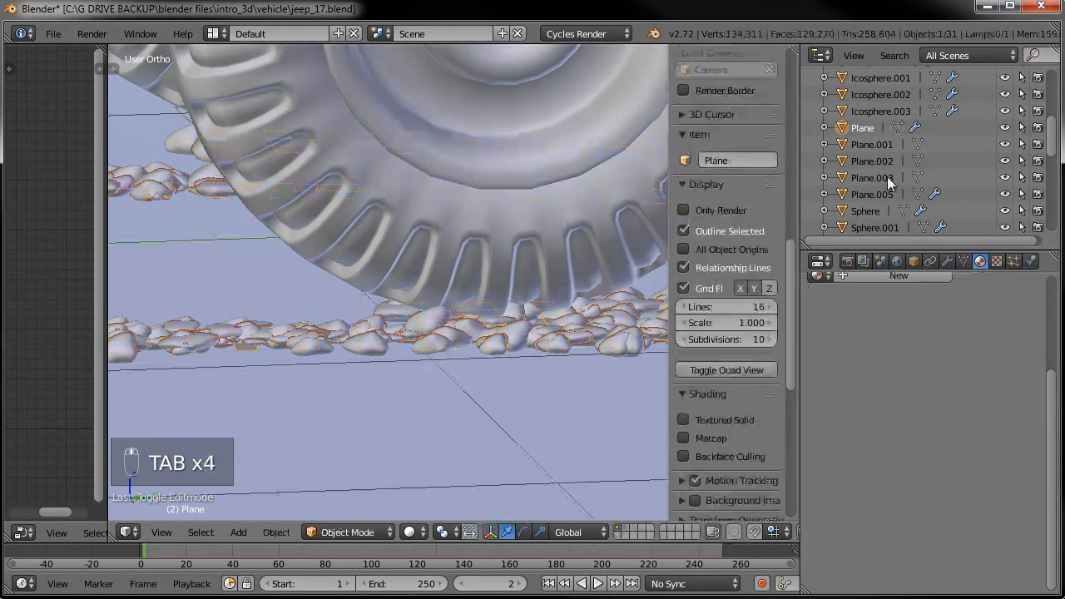
pyautogui.doubleClick(865, 128)
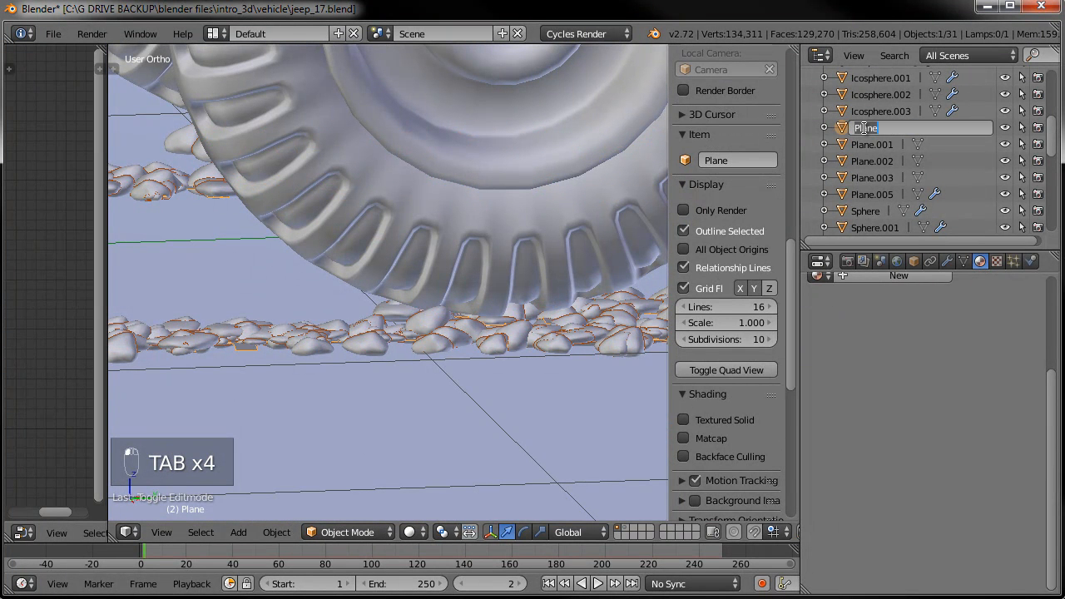
pyautogui.write('ti')
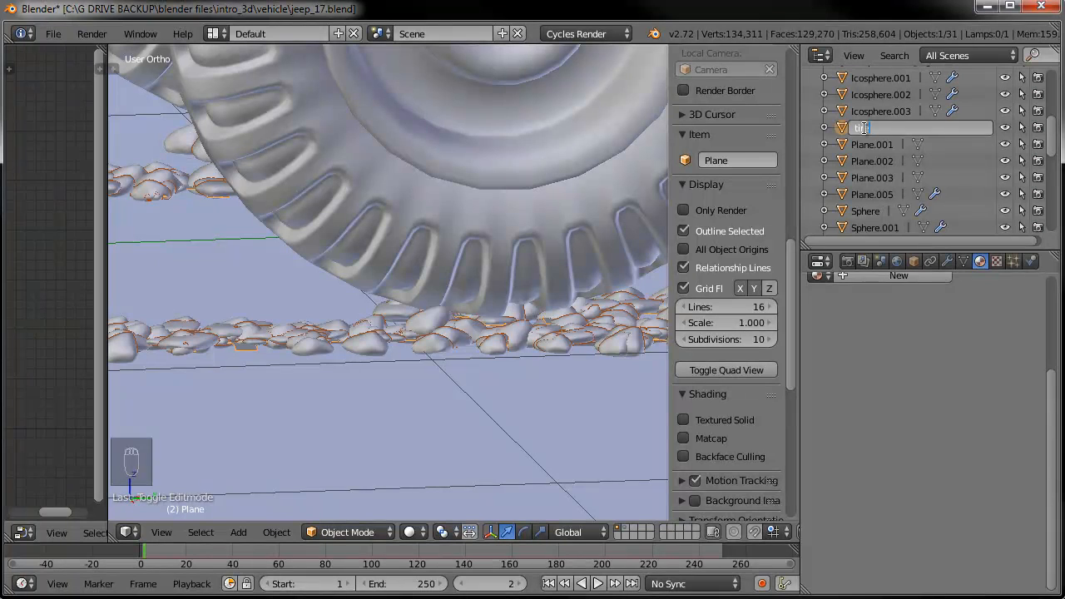
pyautogui.write('retracks')
pyautogui.press('Return')
# Lower the tiretracks object about 0.01 along global Z in right view and switch to wireframe shading.
pyautogui.press('KP_3')
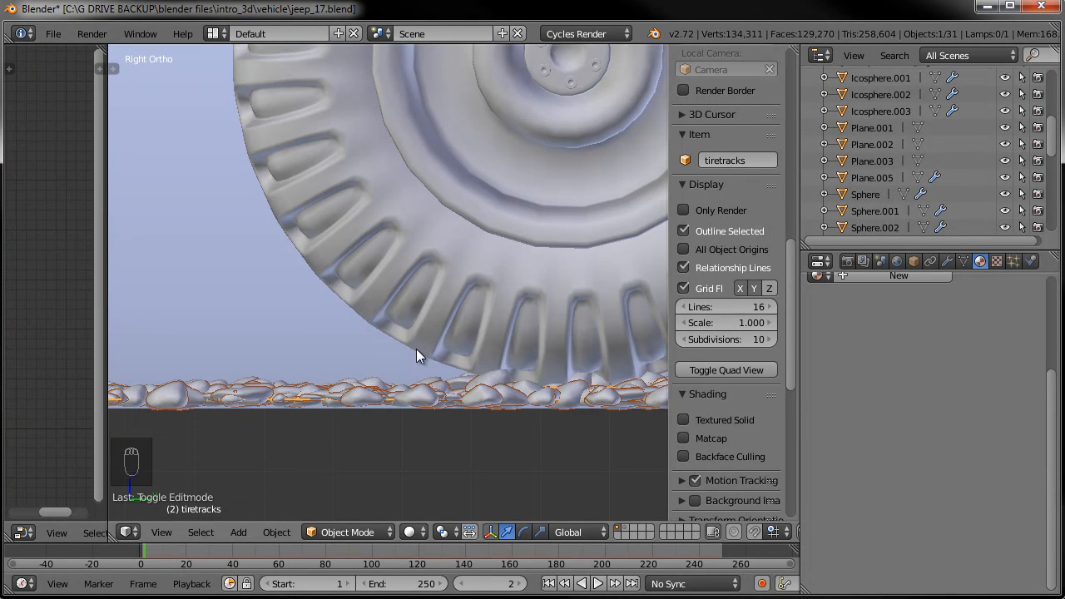
pyautogui.press('g')
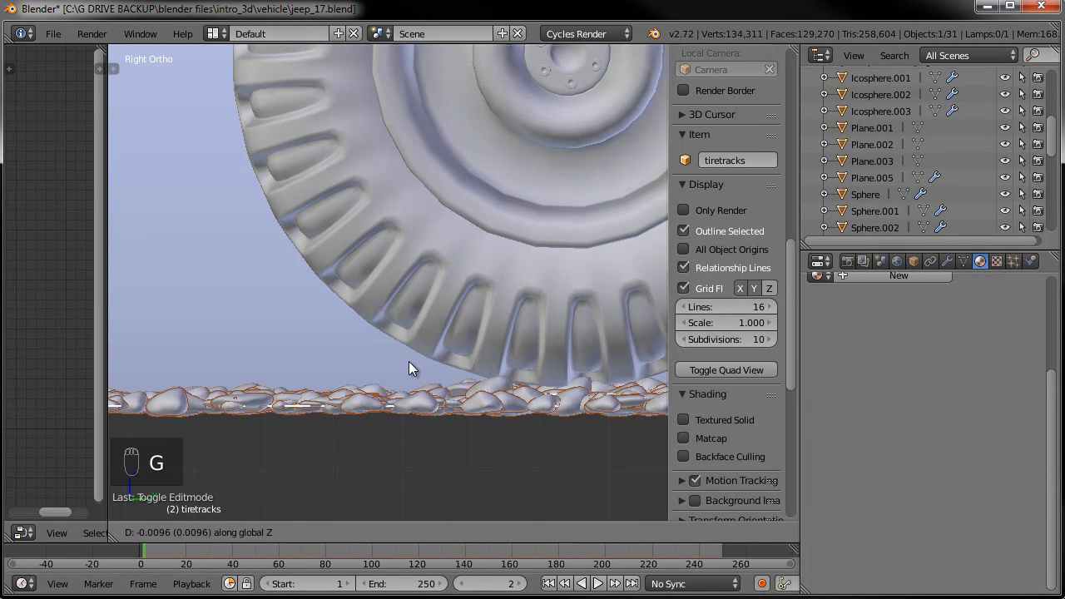
pyautogui.click(408, 361)
pyautogui.press('z')
pyautogui.scroll(3, 396, 411)
pyautogui.keyDown('shift'); pyautogui.moveTo(397, 401); pyautogui.dragTo(436, 191, button='middle'); pyautogui.keyUp('shift')
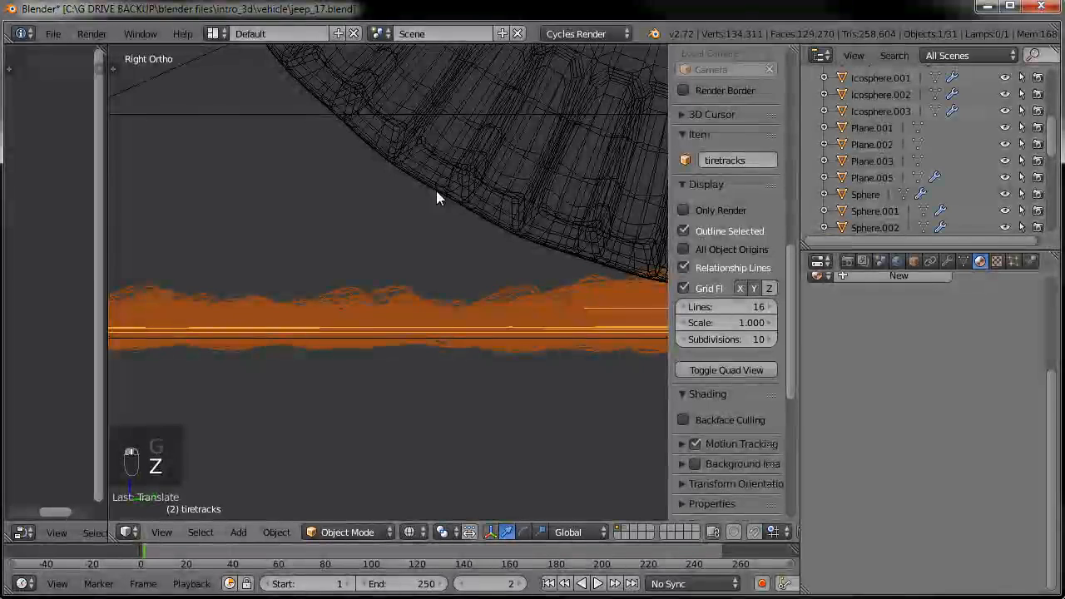
pyautogui.press('g')
pyautogui.press('z')
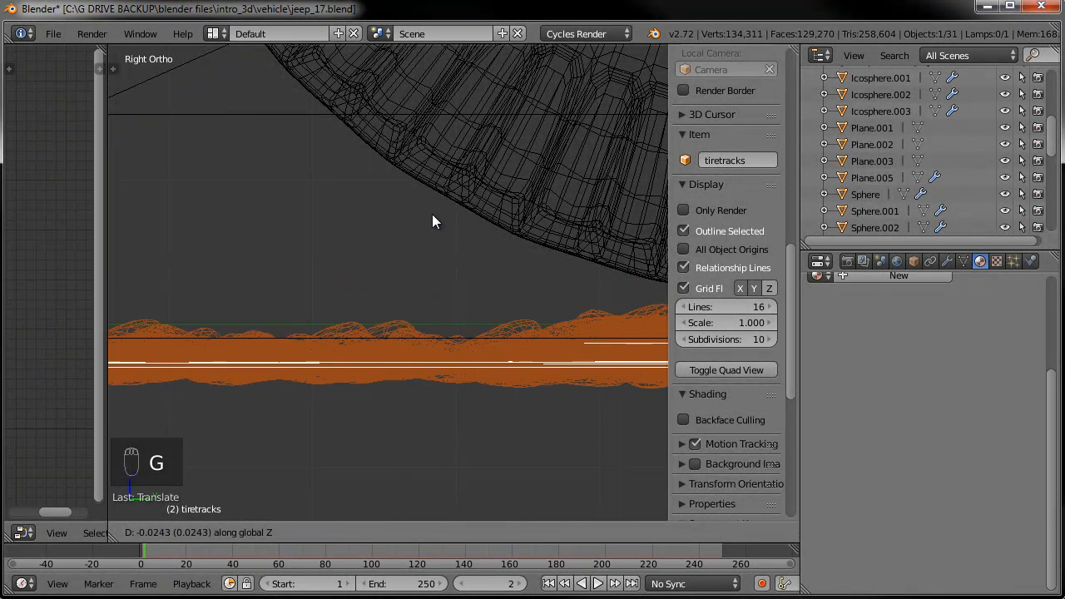
pyautogui.click(434, 223)
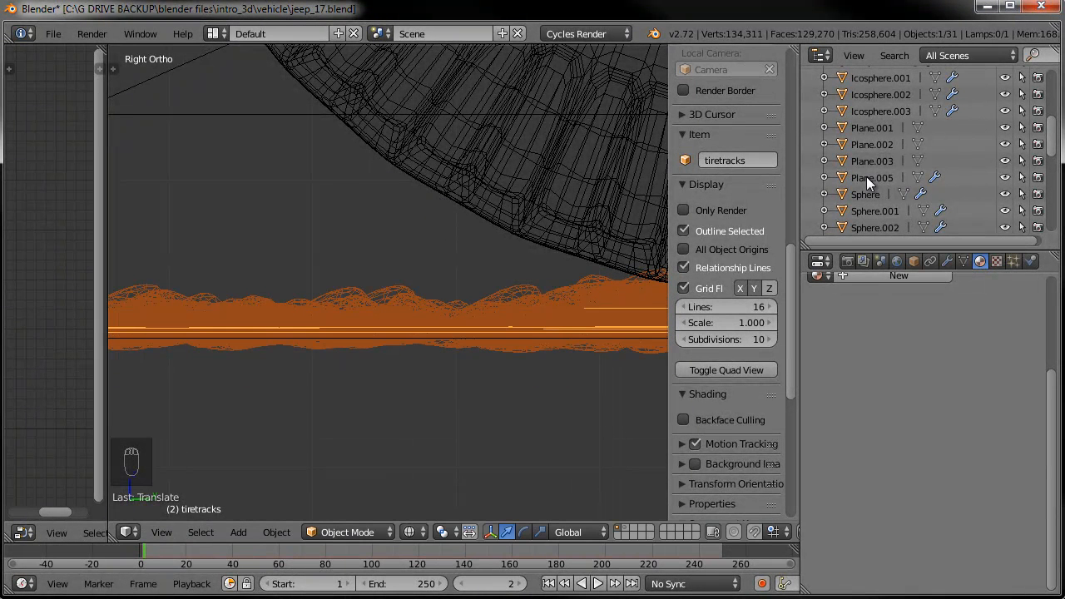
# Select the floor object beneath the jeep and locate tiretracks in the scene's object list.
pyautogui.click(870, 127)
pyautogui.moveTo(451, 295); pyautogui.dragTo(478, 362, button='middle')
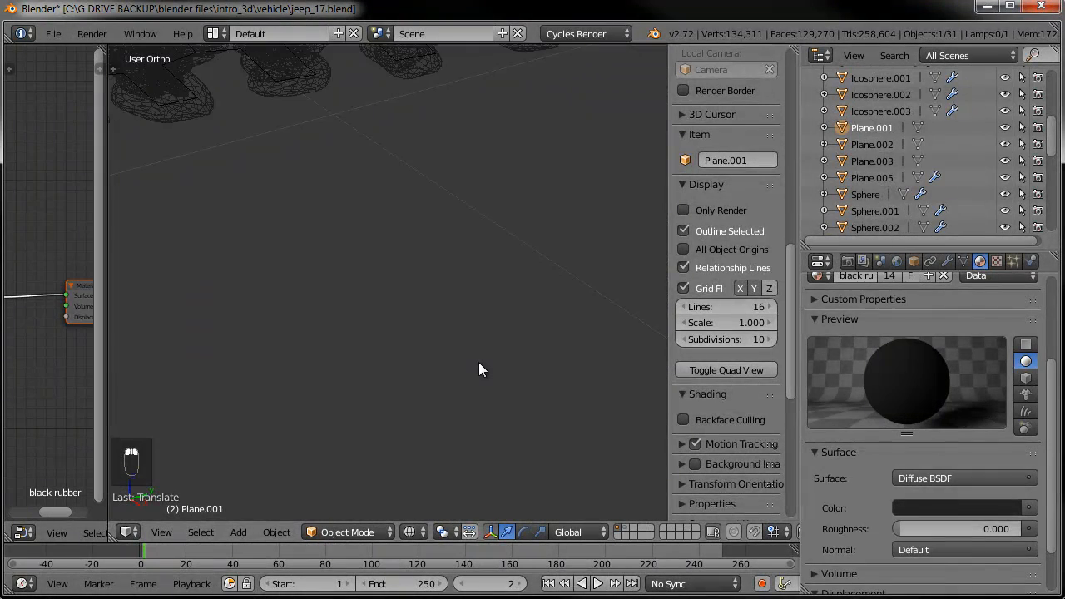
pyautogui.scroll(-6, 479, 361)
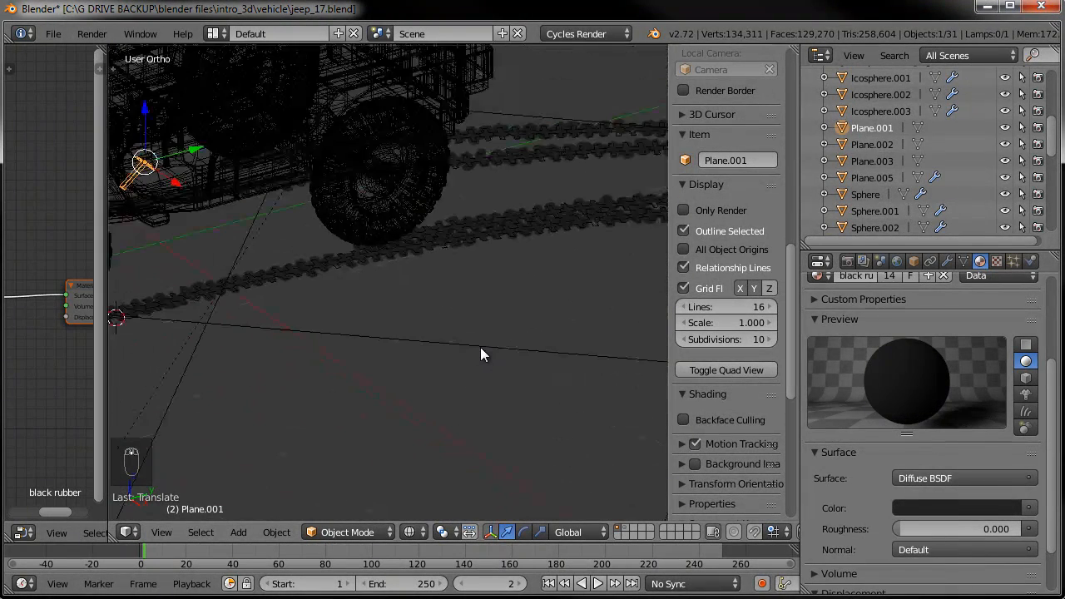
pyautogui.rightClick(481, 348)
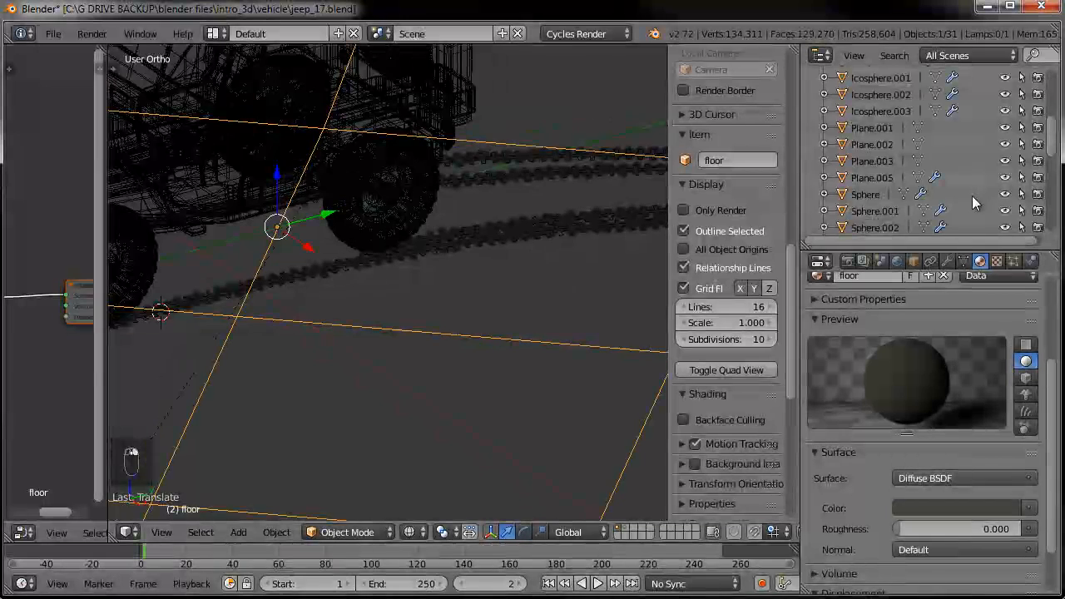
pyautogui.moveTo(1052, 135); pyautogui.dragTo(1052, 224)
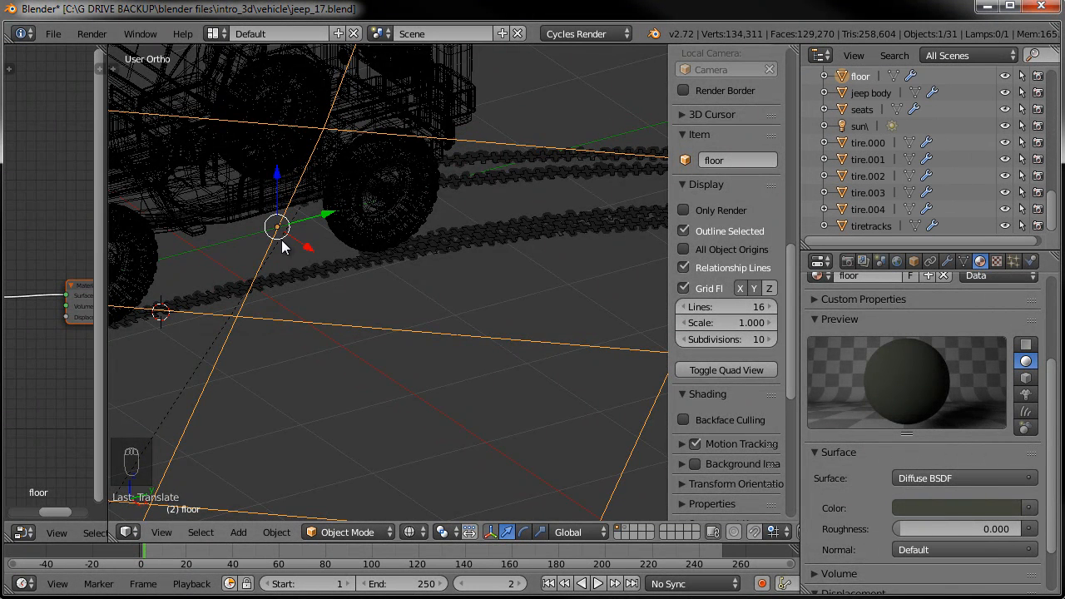
# Select the tiretracks object in right view and lower it about 0.005 toward the floor line.
pyautogui.press('KP_3')
pyautogui.scroll(5, 288, 273)
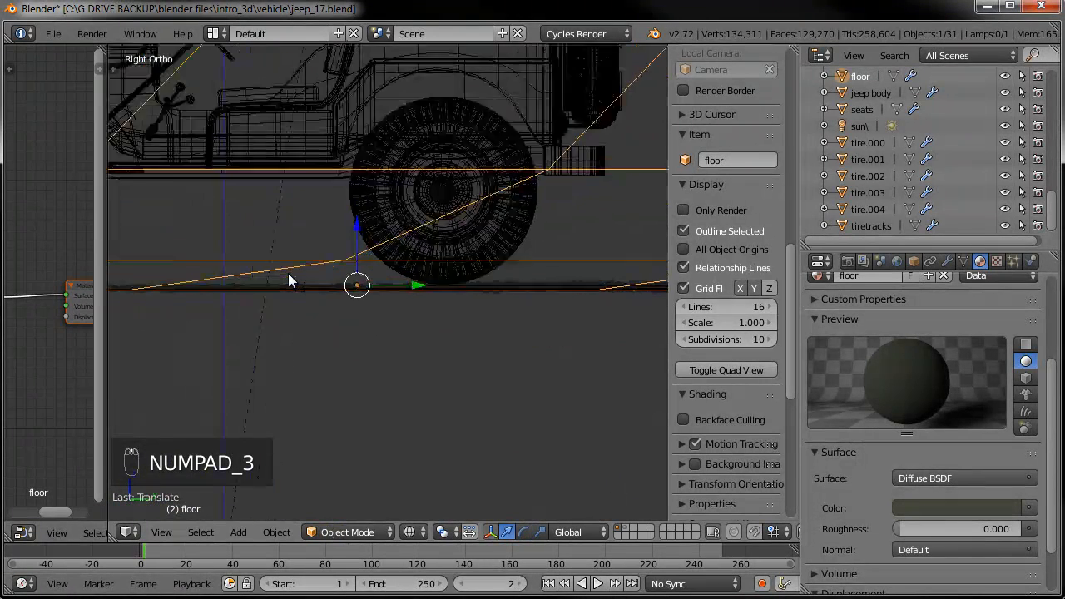
pyautogui.scroll(1, 288, 273)
pyautogui.keyDown('shift'); pyautogui.moveTo(314, 266); pyautogui.dragTo(529, 252, button='middle'); pyautogui.keyUp('shift')
pyautogui.scroll(3, 298, 282)
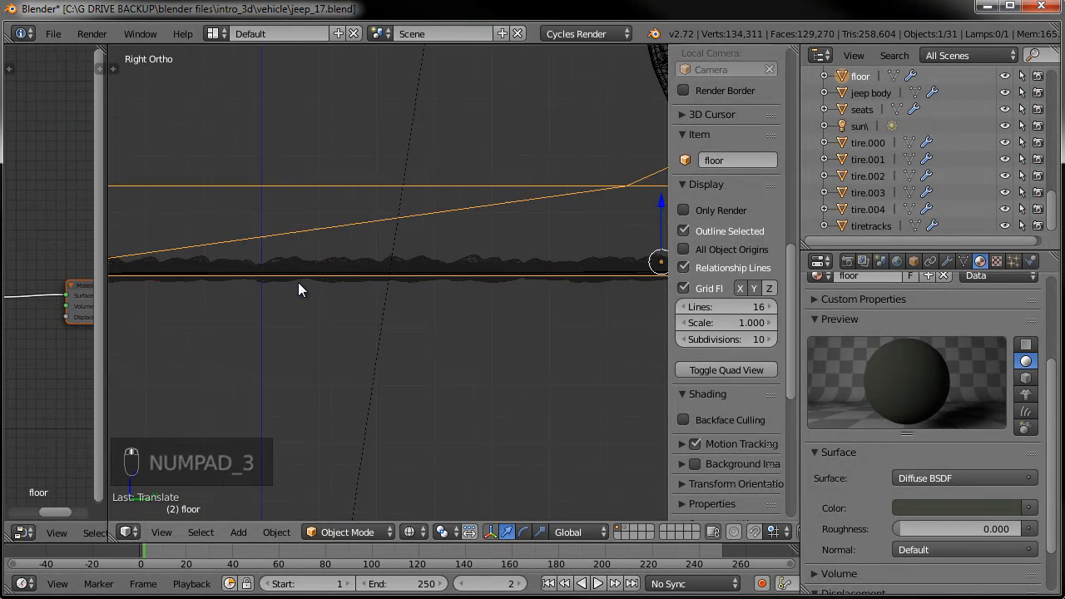
pyautogui.rightClick(408, 272)
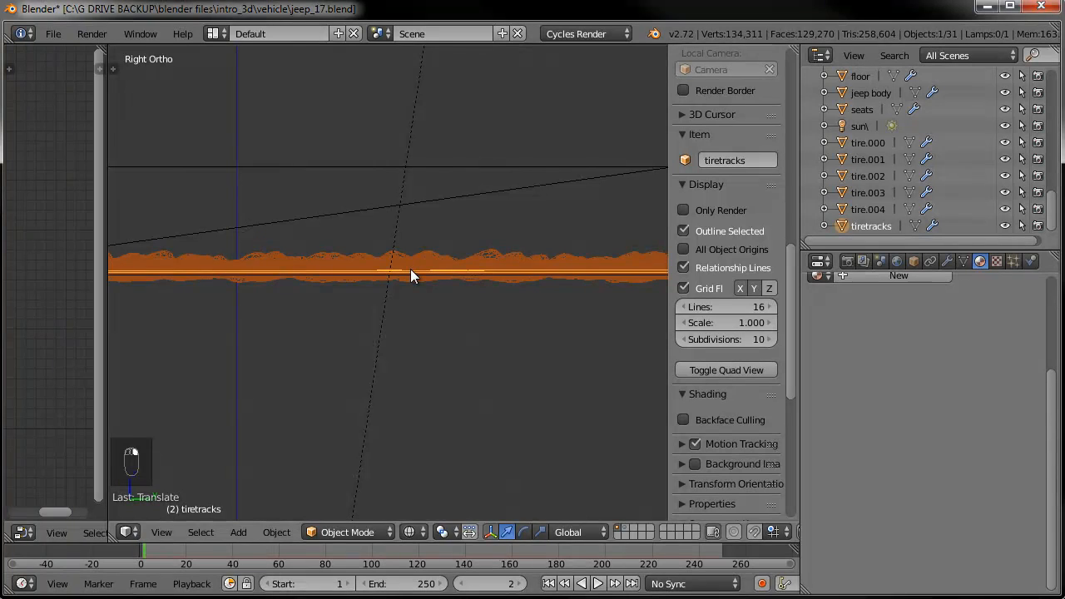
pyautogui.press('g')
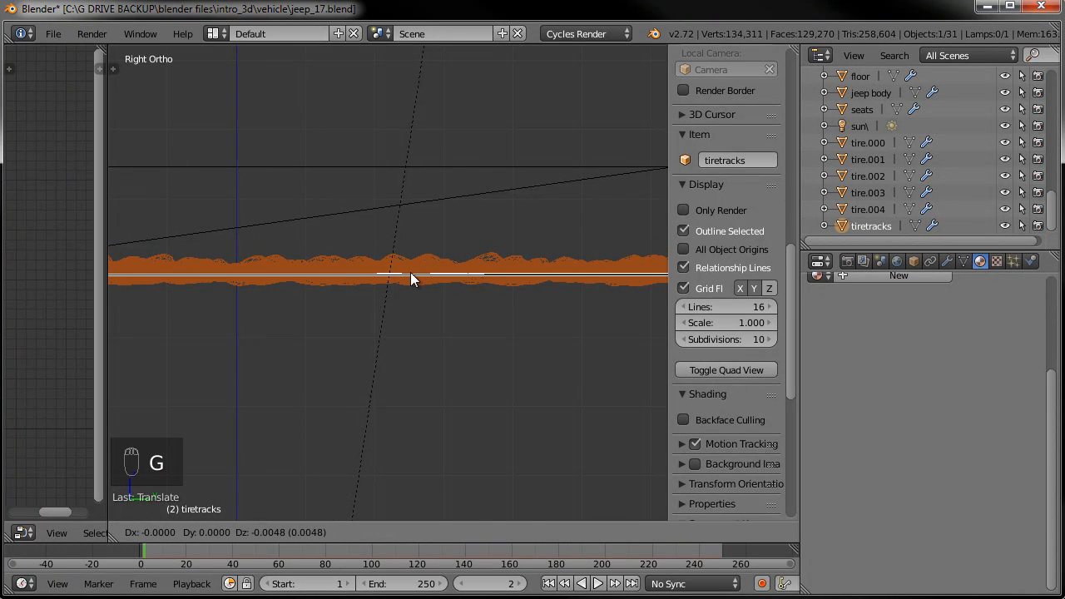
pyautogui.click(411, 273)
# Return to the camera view in solid shading with nothing selected, and save over jeep_17.blend.
pyautogui.press('KP_0')
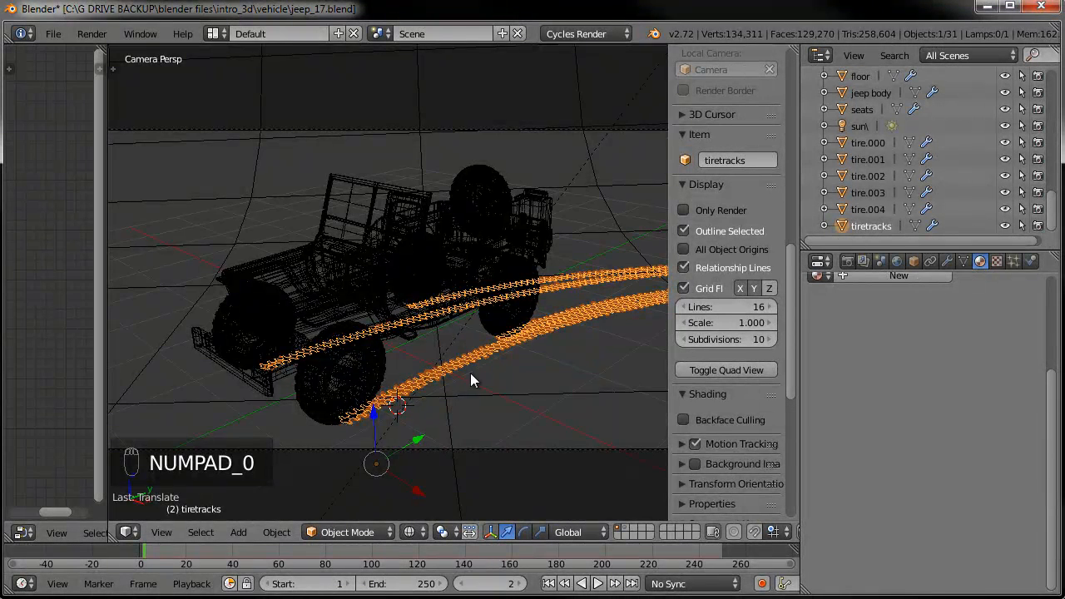
pyautogui.press('z')
pyautogui.press('a')
pyautogui.keyDown('shift'); pyautogui.moveTo(526, 364); pyautogui.dragTo(398, 360, button='middle'); pyautogui.keyUp('shift')
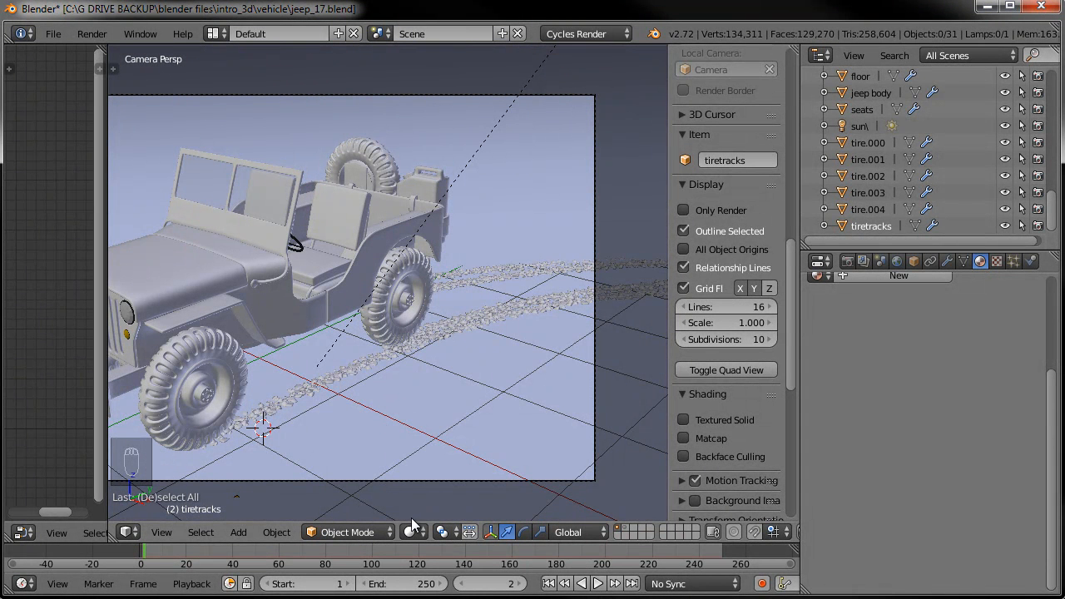
pyautogui.hotkey('ctrl', 's')
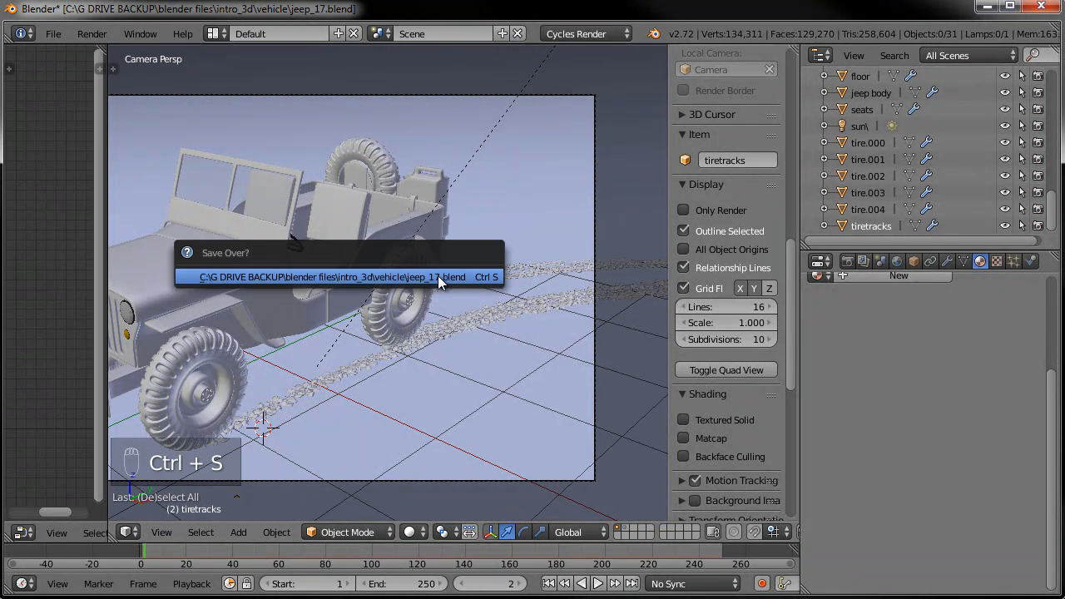
pyautogui.click(440, 276)
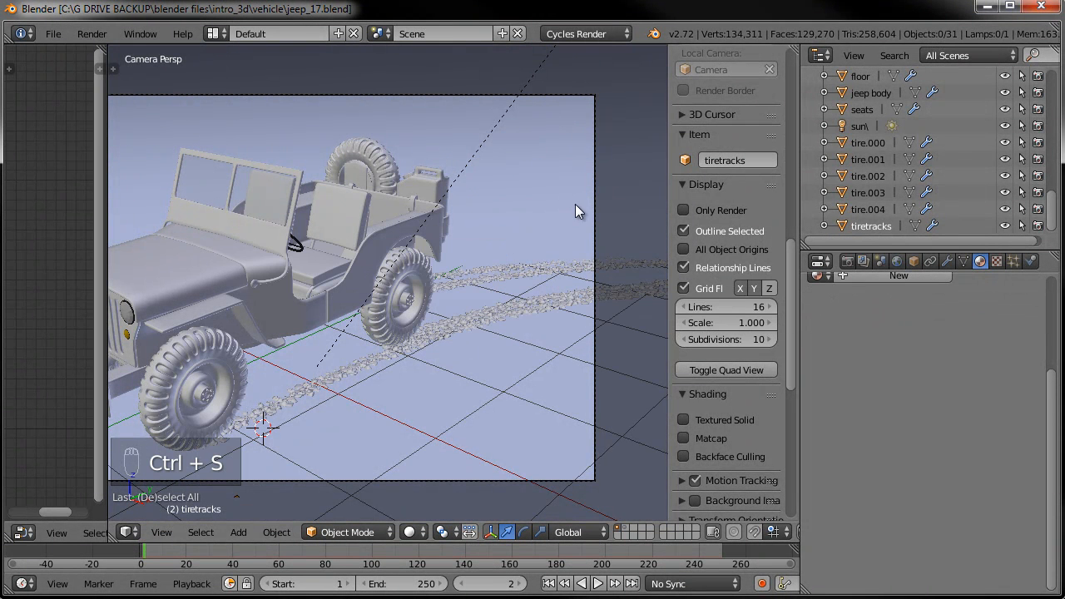
# Render the jeep scene and examine how the muddy tire tracks sit on the floor behind the wheels.
pyautogui.press('F12')
pyautogui.moveTo(559, 15); pyautogui.dragTo(439, 57)
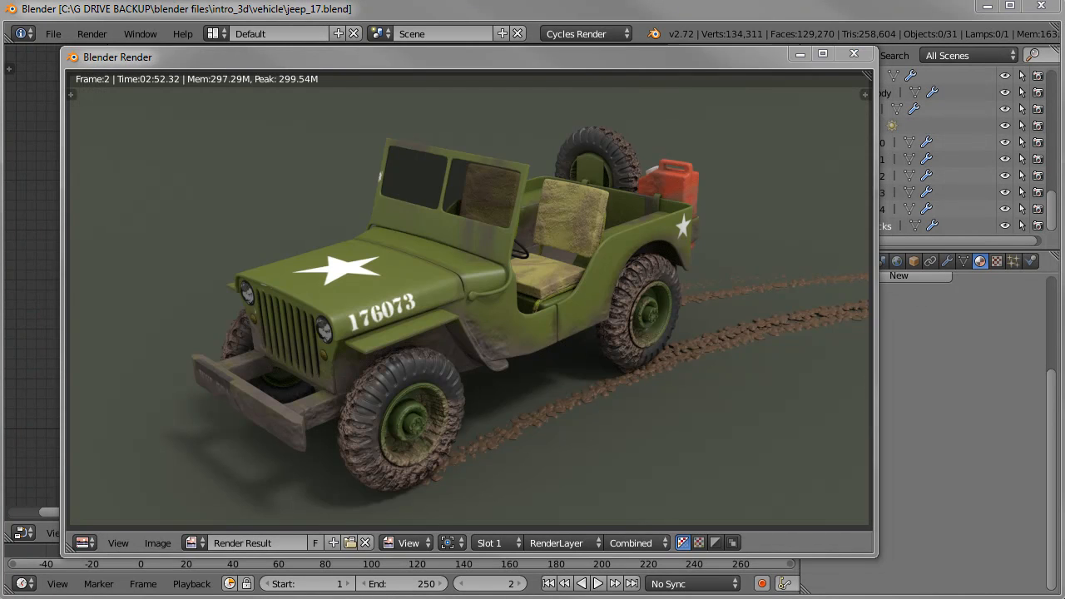
pyautogui.moveTo(599, 51); pyautogui.dragTo(612, 54)
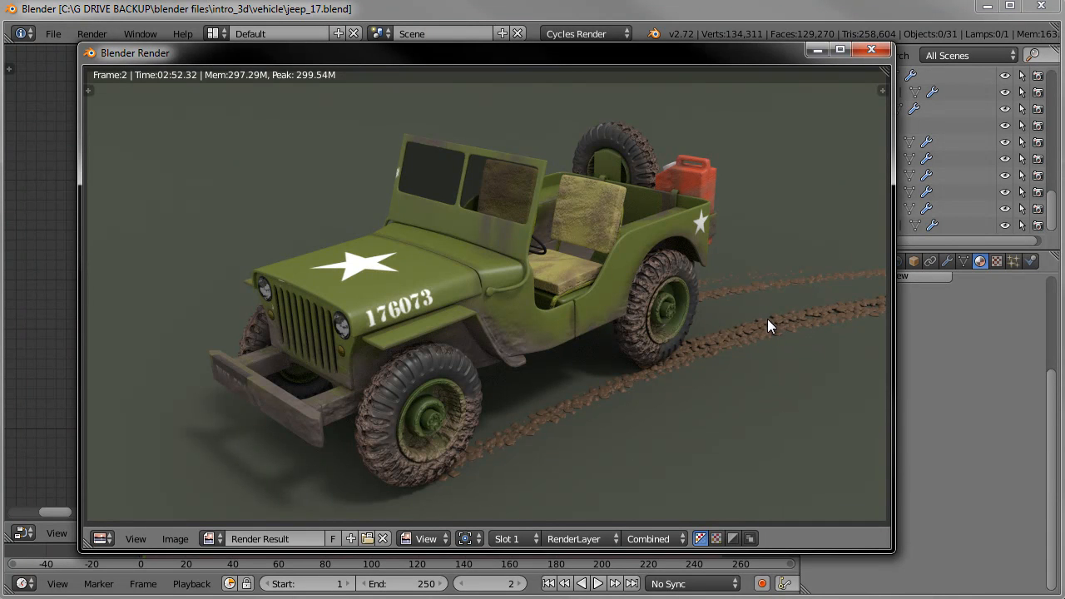
pyautogui.click(869, 52)
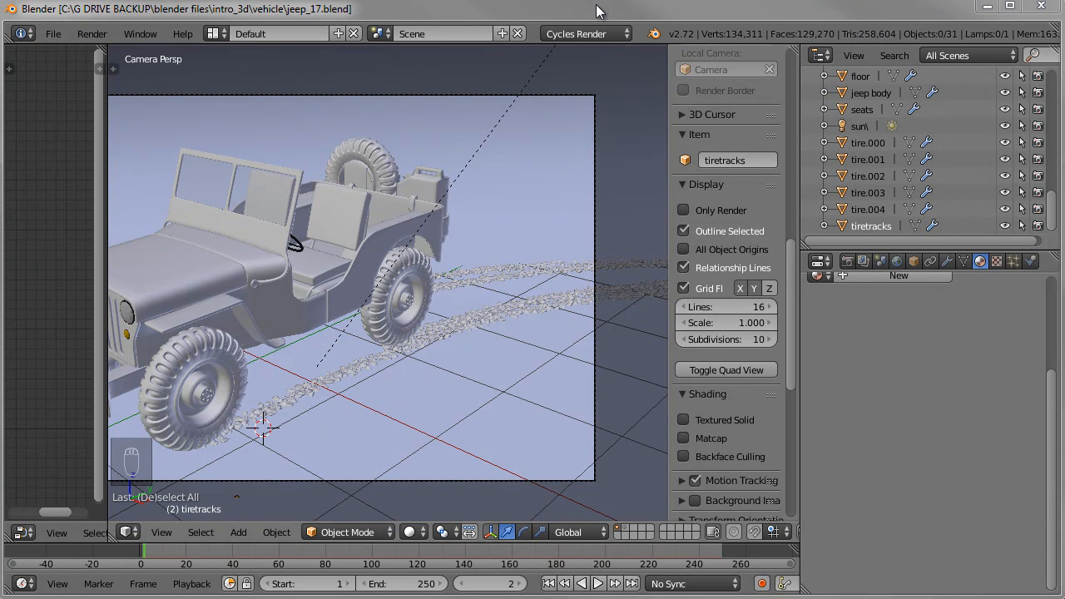
# Flatten the whole tiretracks mesh by scaling it to 0 along global Z in Edit Mode.
pyautogui.rightClick(598, 151)
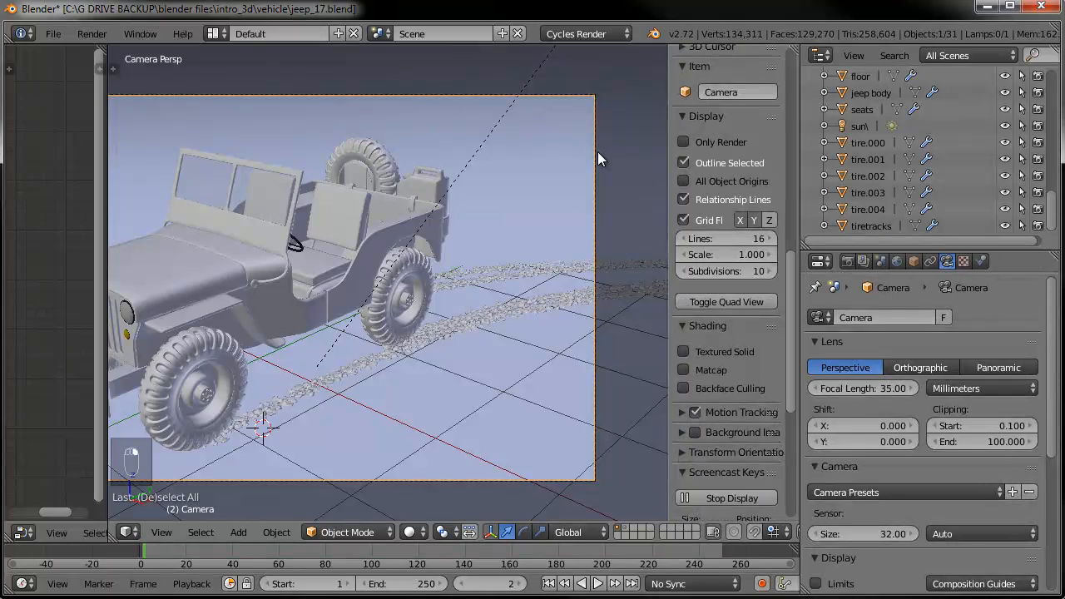
pyautogui.press('KP_3')
pyautogui.moveTo(531, 270); pyautogui.dragTo(451, 269, button='middle')
pyautogui.scroll(2, 477, 232)
pyautogui.scroll(-3, 477, 232)
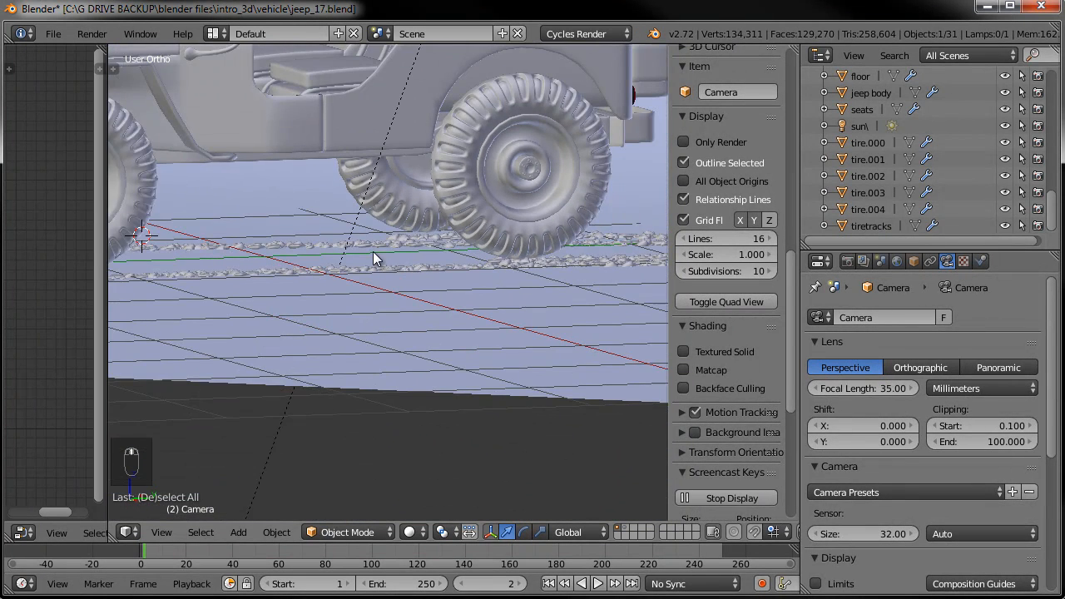
pyautogui.scroll(3, 535, 273)
pyautogui.rightClick(556, 287)
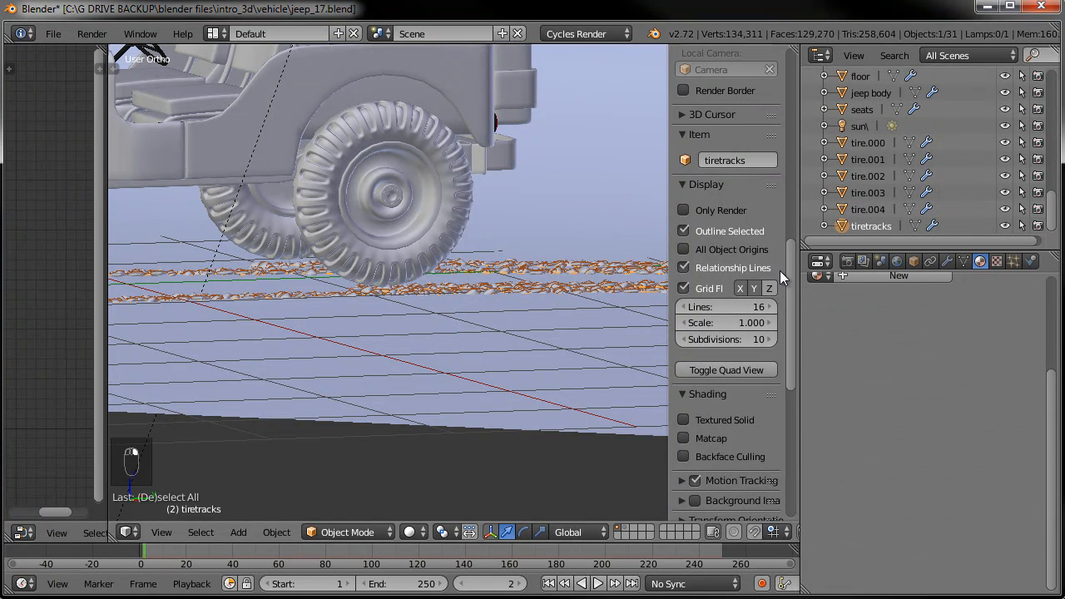
pyautogui.press('Tab')
pyautogui.press('KP_3')
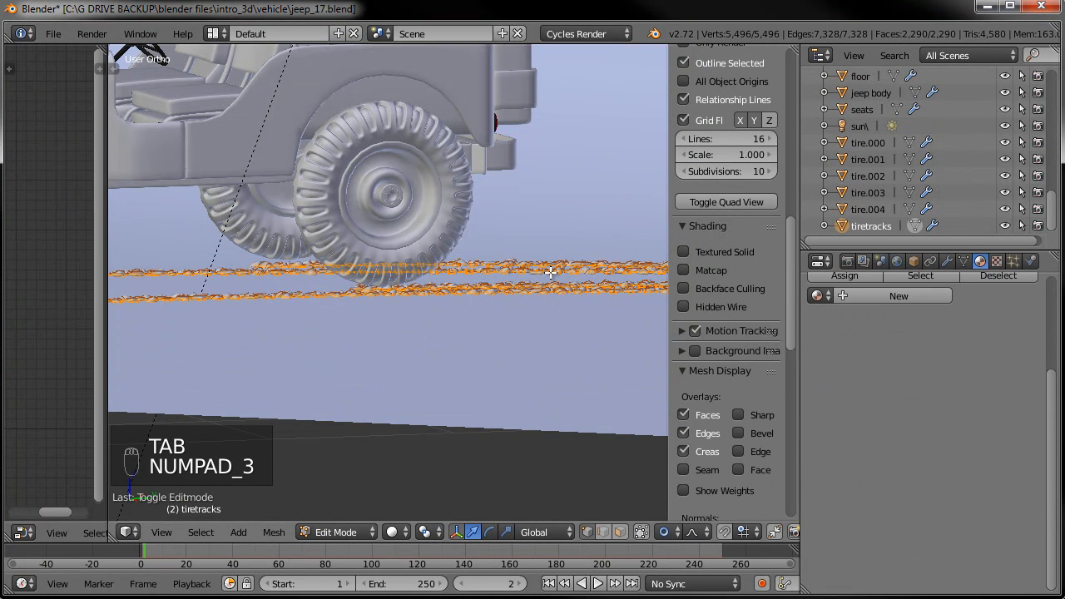
pyautogui.press('a')
pyautogui.press('a')
pyautogui.press('a')
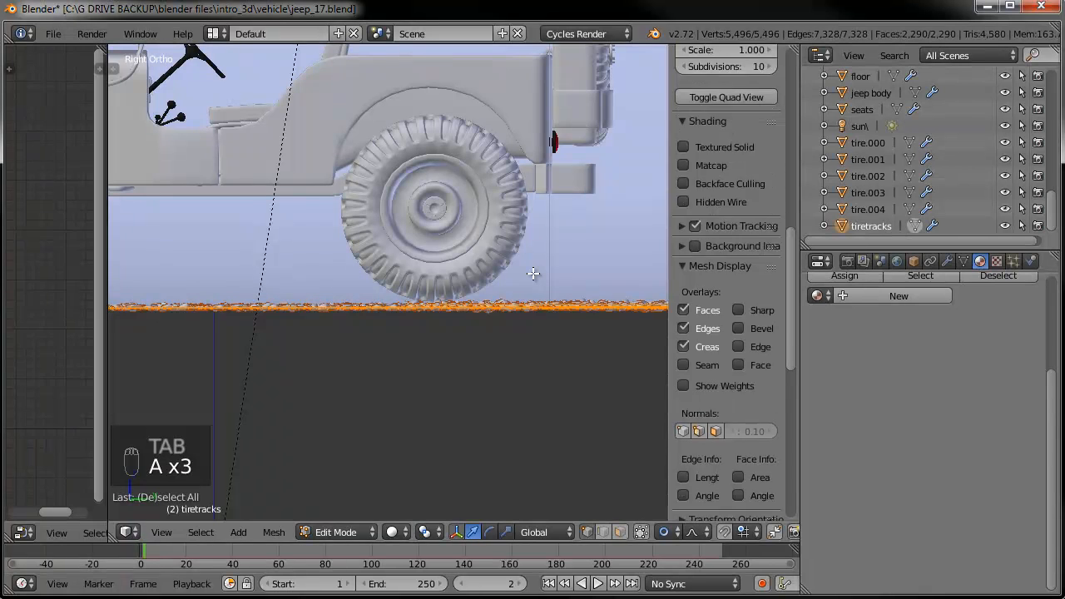
pyautogui.write('sz0')
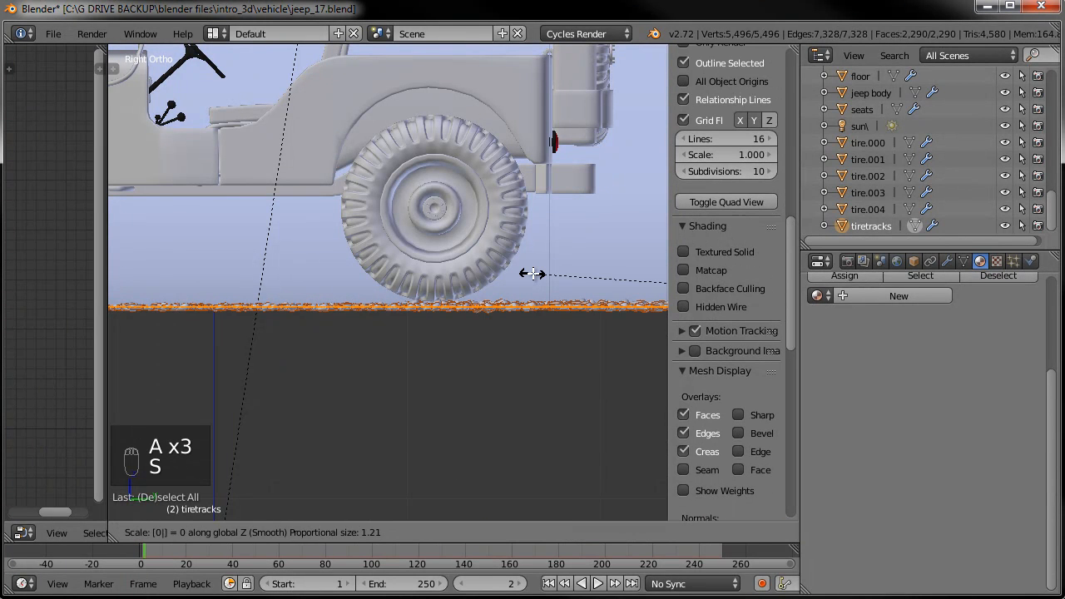
pyautogui.press('Return')
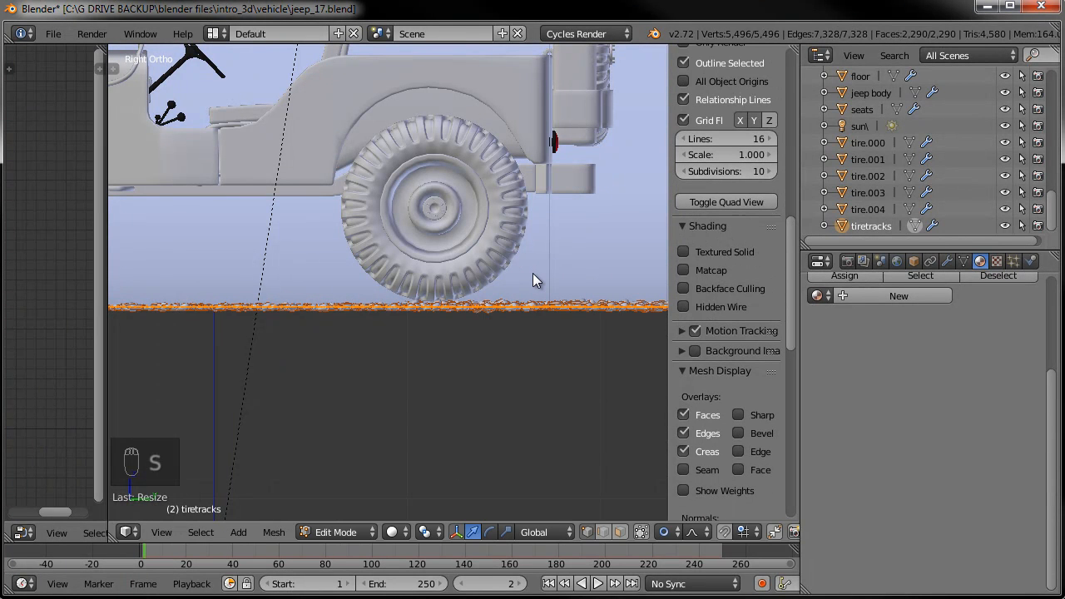
pyautogui.press('Tab')
# Lower the tiretracks object about 0.003 along global Z onto the floor line, working in wireframe right view near the front tire.
pyautogui.scroll(-2, 487, 278)
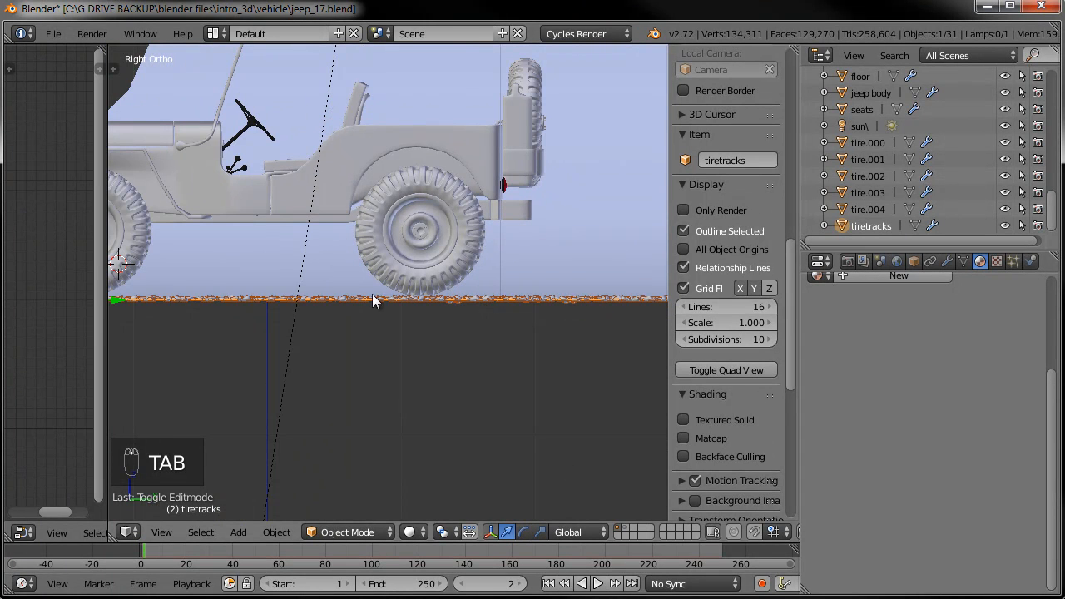
pyautogui.hscroll(-3, 466, 250)
pyautogui.scroll(5, 397, 273)
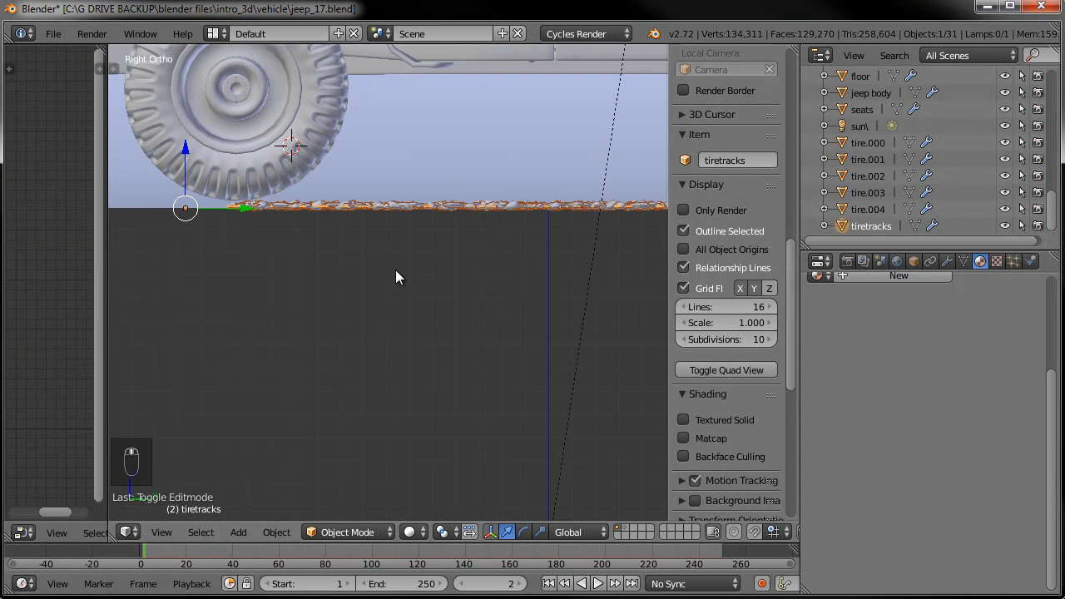
pyautogui.keyDown('shift'); pyautogui.moveTo(302, 165); pyautogui.dragTo(487, 262, button='middle'); pyautogui.keyUp('shift')
pyautogui.scroll(3, 392, 292)
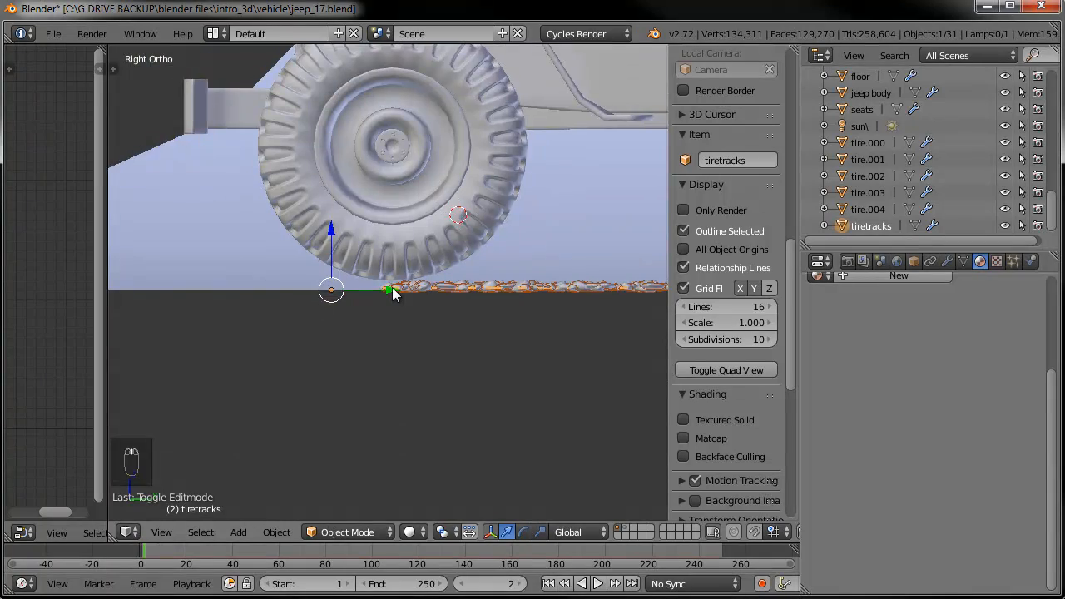
pyautogui.scroll(2, 394, 293)
pyautogui.press('z')
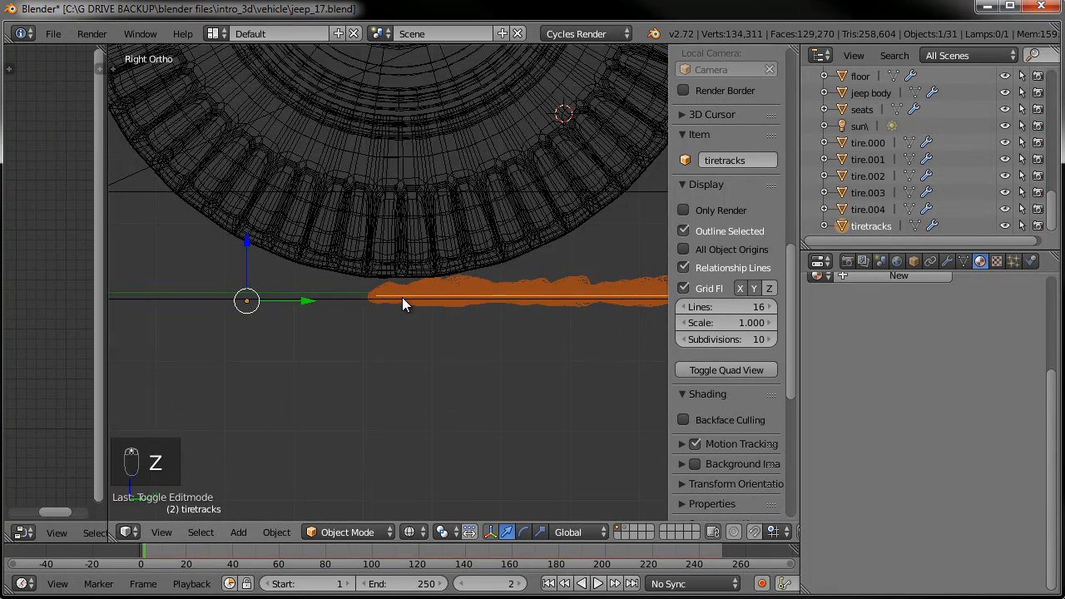
pyautogui.scroll(-1, 439, 287)
pyautogui.scroll(2, 439, 288)
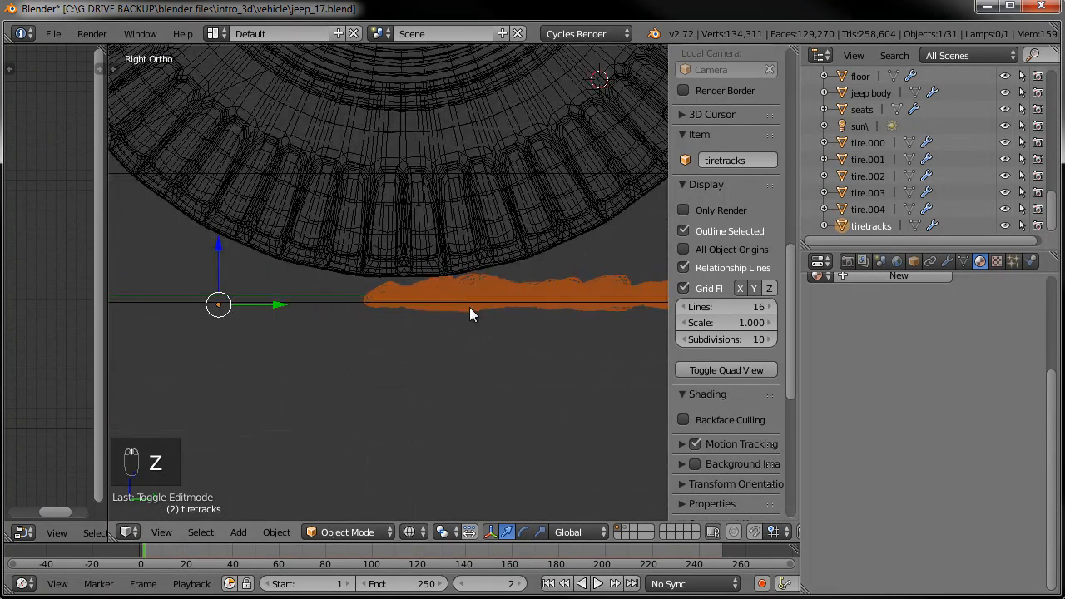
pyautogui.press('g')
pyautogui.press('z')
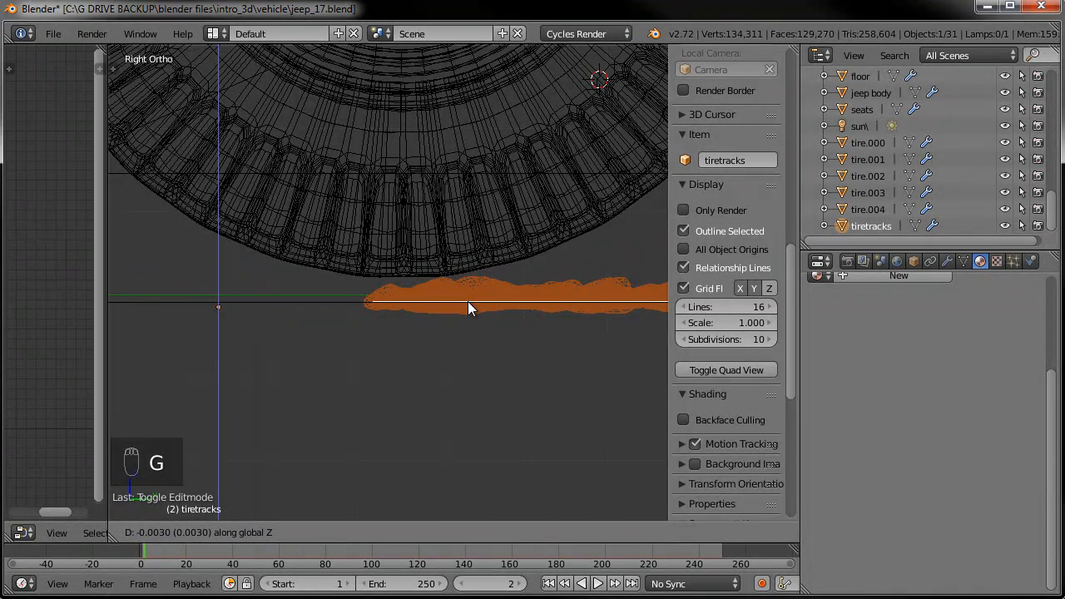
pyautogui.click(468, 307)
# Raise the floor and tiretracks together about 0.026 along global Z to meet the tire's underside, and return to solid shading.
pyautogui.rightClick(491, 295)
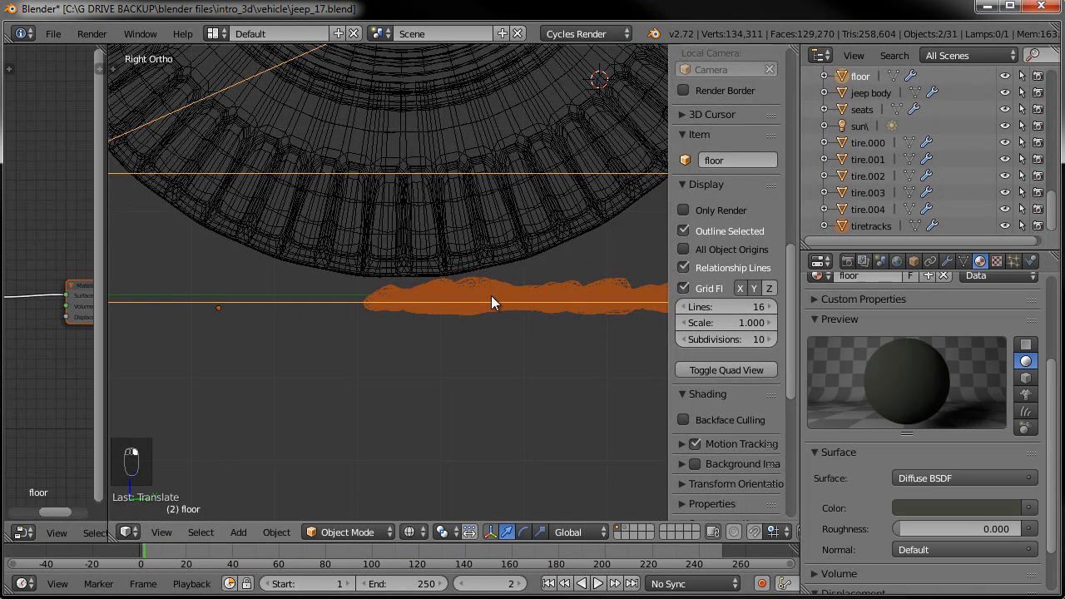
pyautogui.press('g')
pyautogui.press('z')
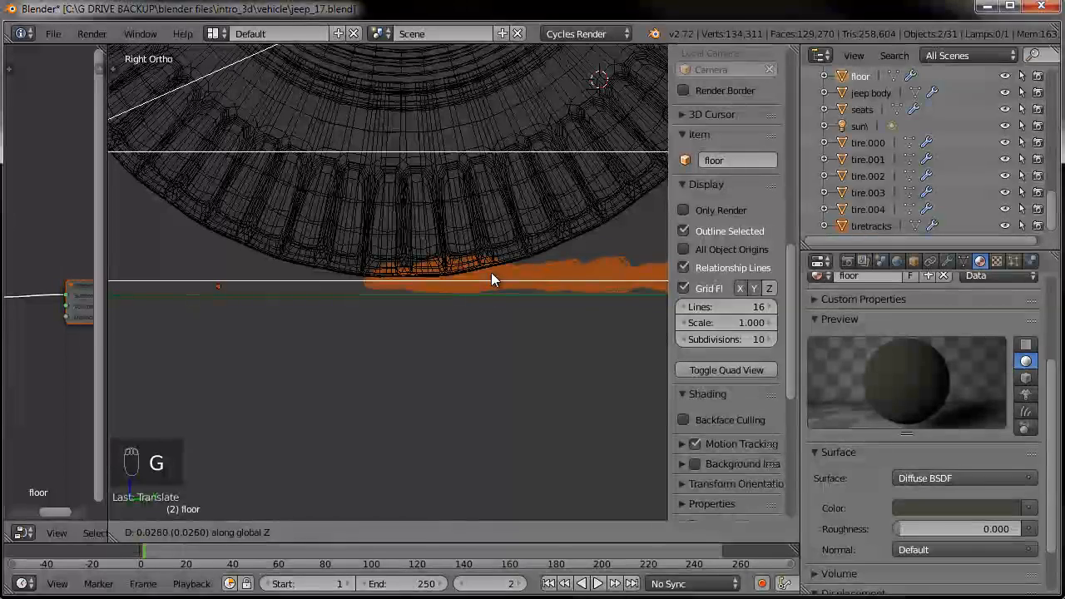
pyautogui.click(491, 270)
pyautogui.scroll(-7, 491, 270)
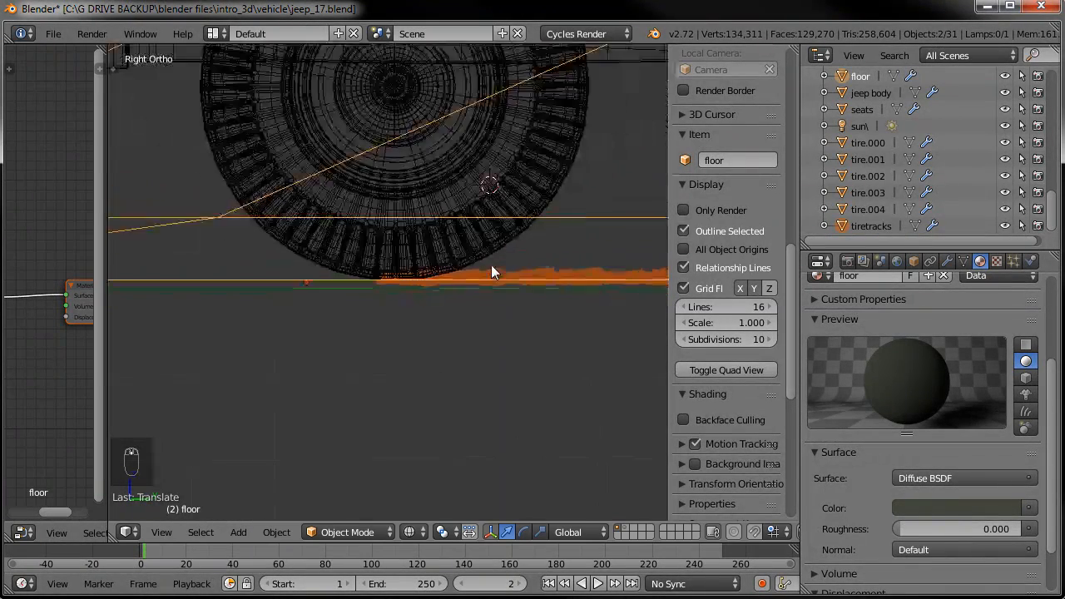
pyautogui.press('z')
pyautogui.press('a')
# Select the sun lamp above the jeep and move it to layer 2.
pyautogui.scroll(-2, 489, 262)
pyautogui.moveTo(489, 261); pyautogui.dragTo(591, 66, button='middle')
pyautogui.scroll(-3, 434, 264)
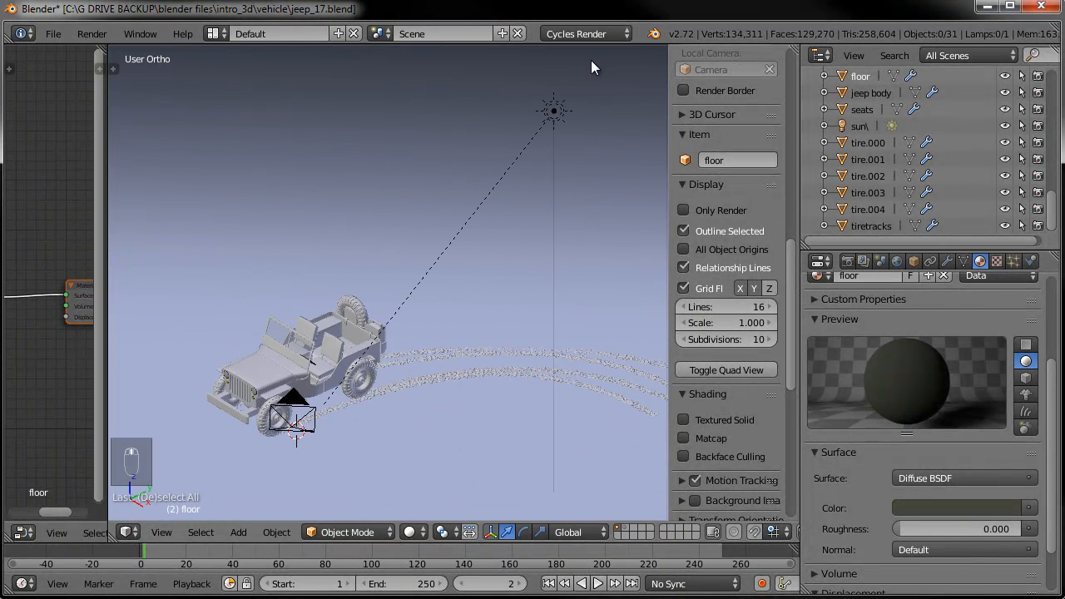
pyautogui.rightClick(548, 121)
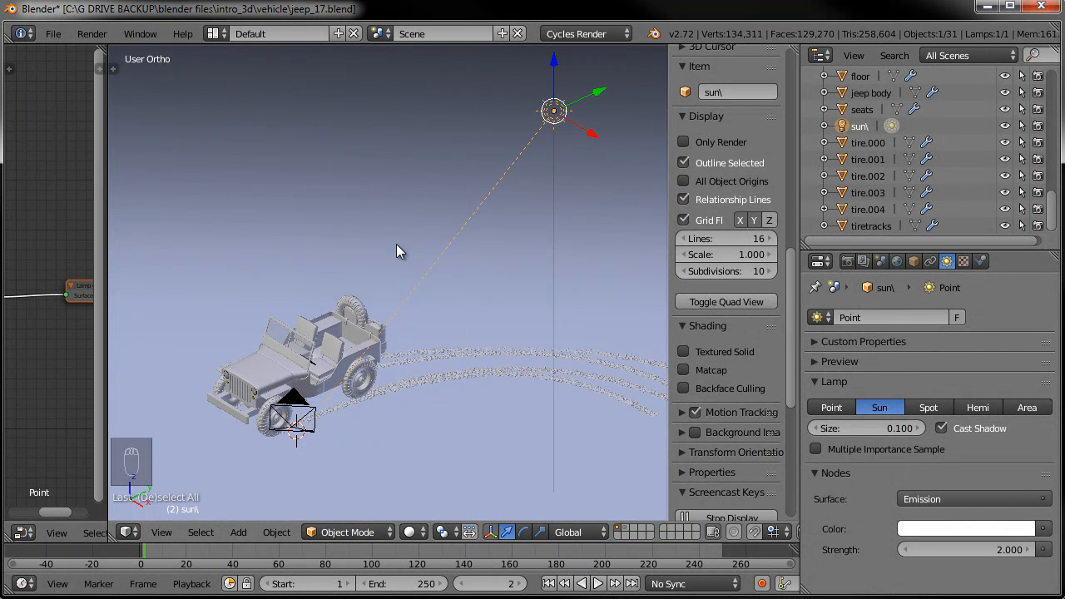
pyautogui.press('m')
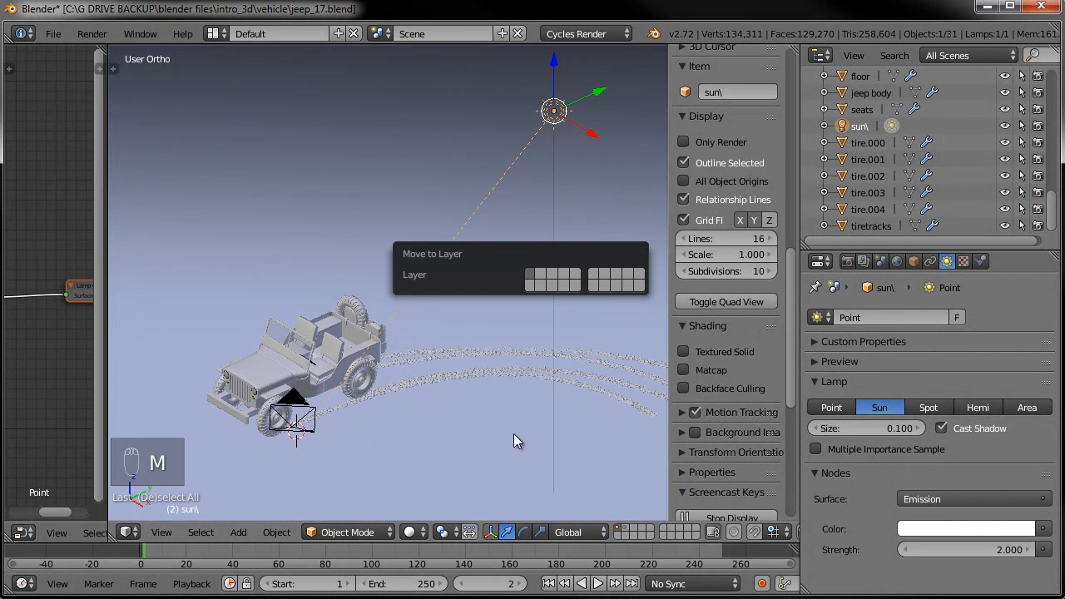
pyautogui.press('2')
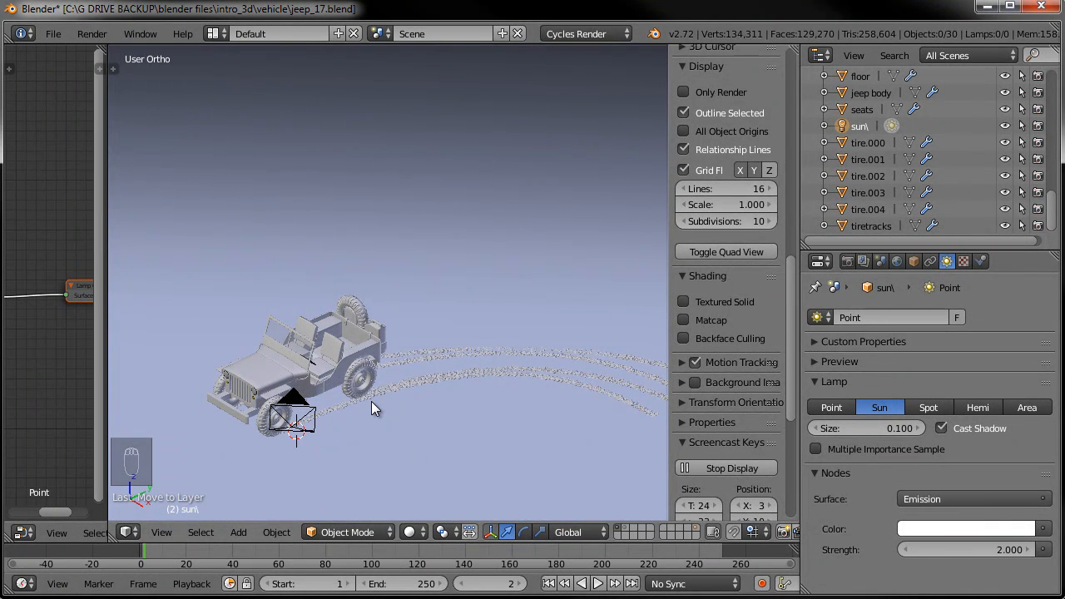
# Add a mesh plane at the 3D cursor in top view.
pyautogui.press('KP_7')
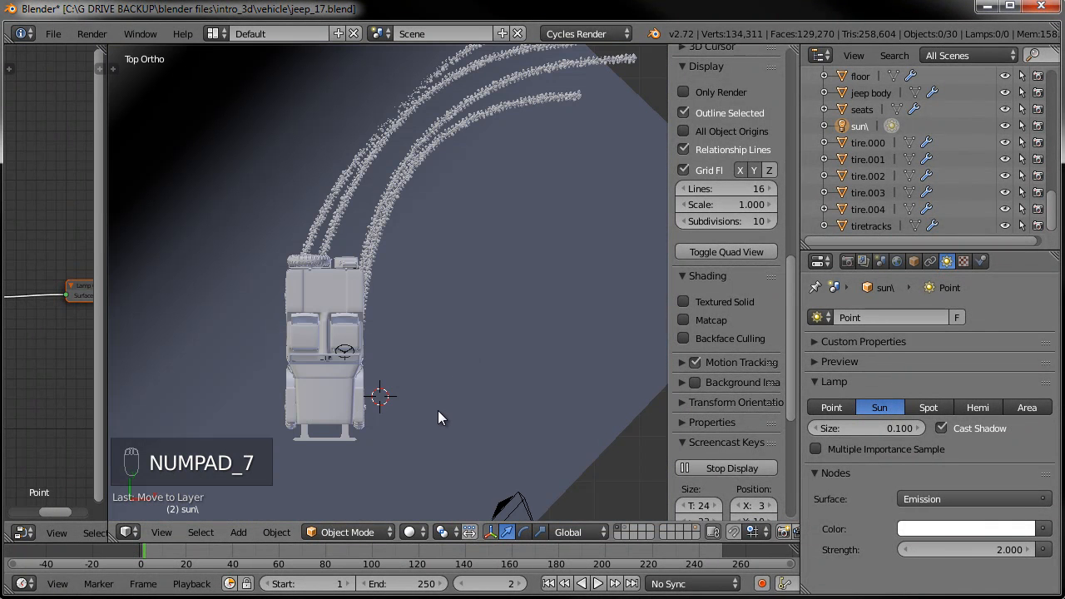
pyautogui.hotkey('shift', 'a')
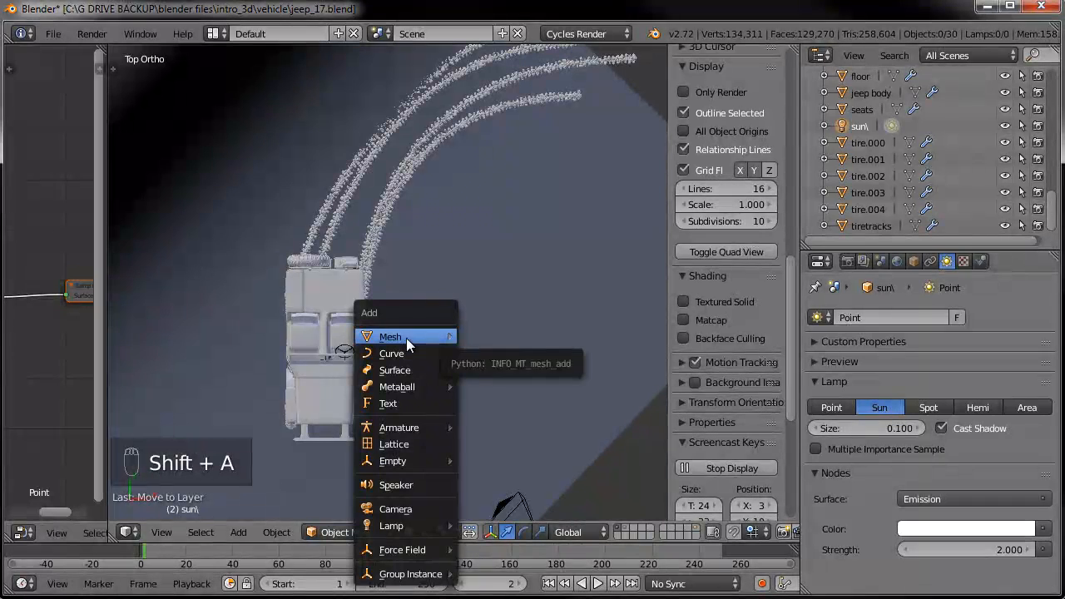
pyautogui.moveTo(420, 336)
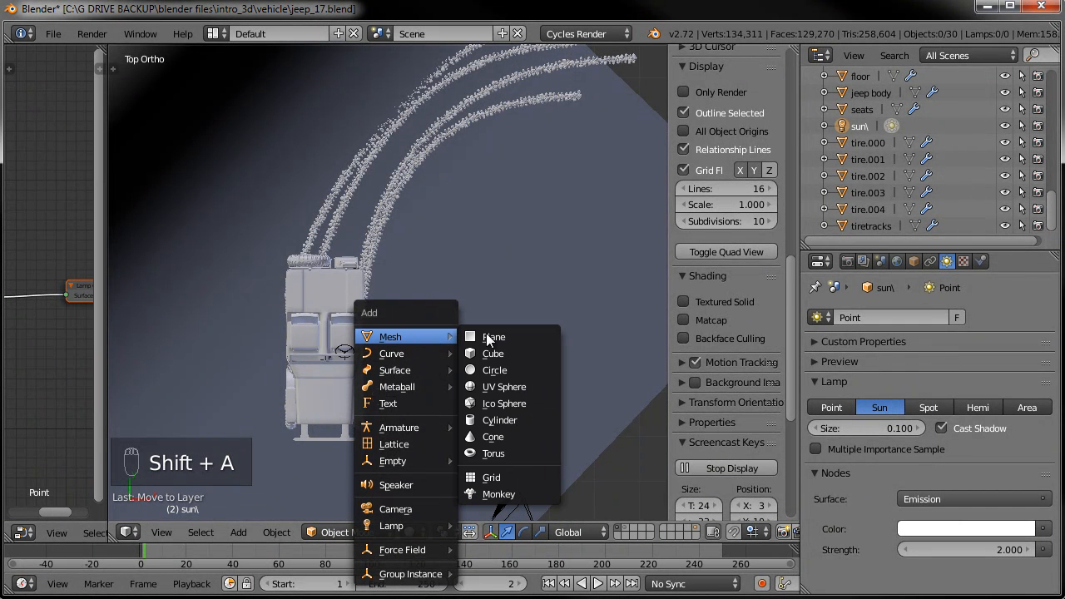
pyautogui.click(489, 337)
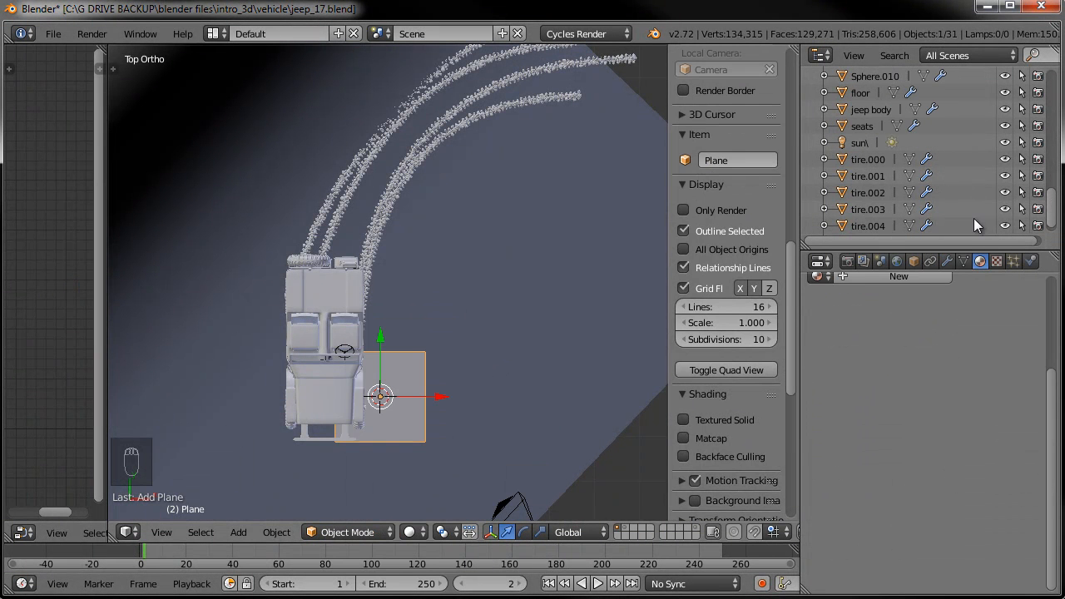
# Give the plane a material slot with a new material.
pyautogui.scroll(1, 1047, 362)
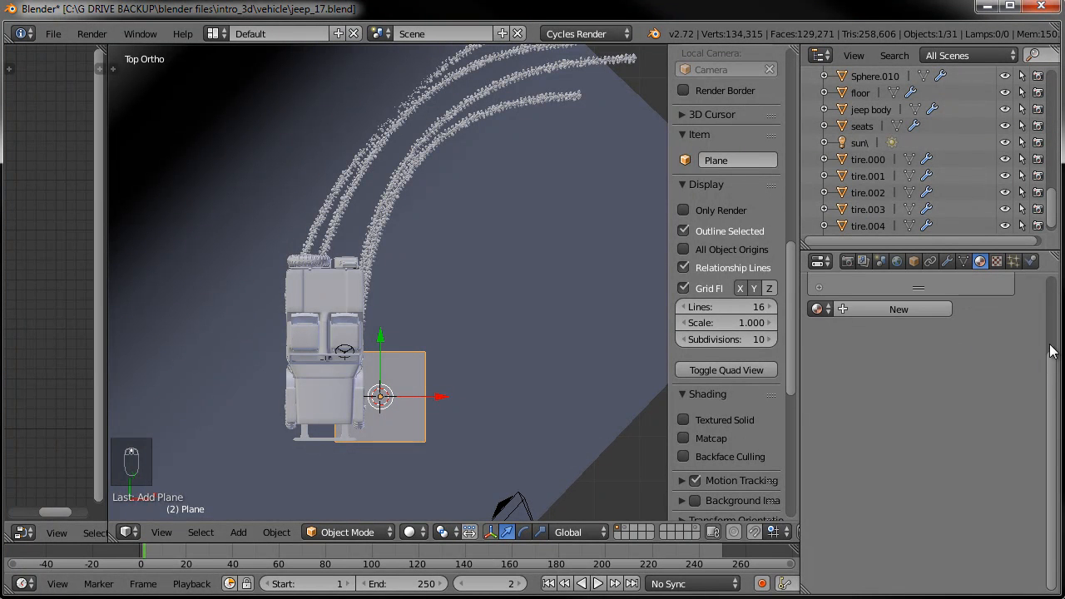
pyautogui.scroll(2, 1050, 321)
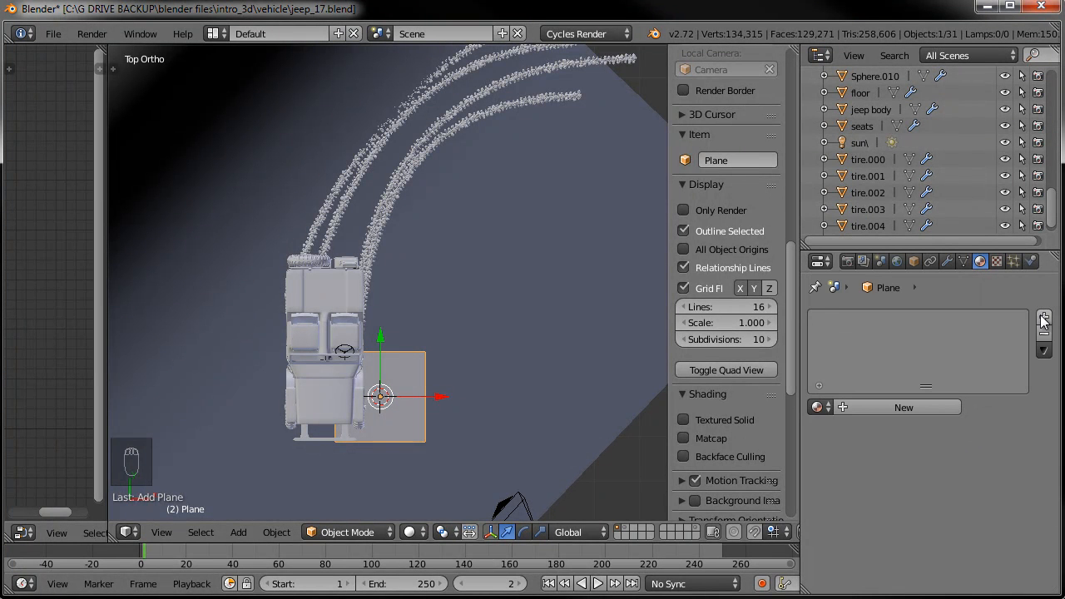
pyautogui.click(1045, 319)
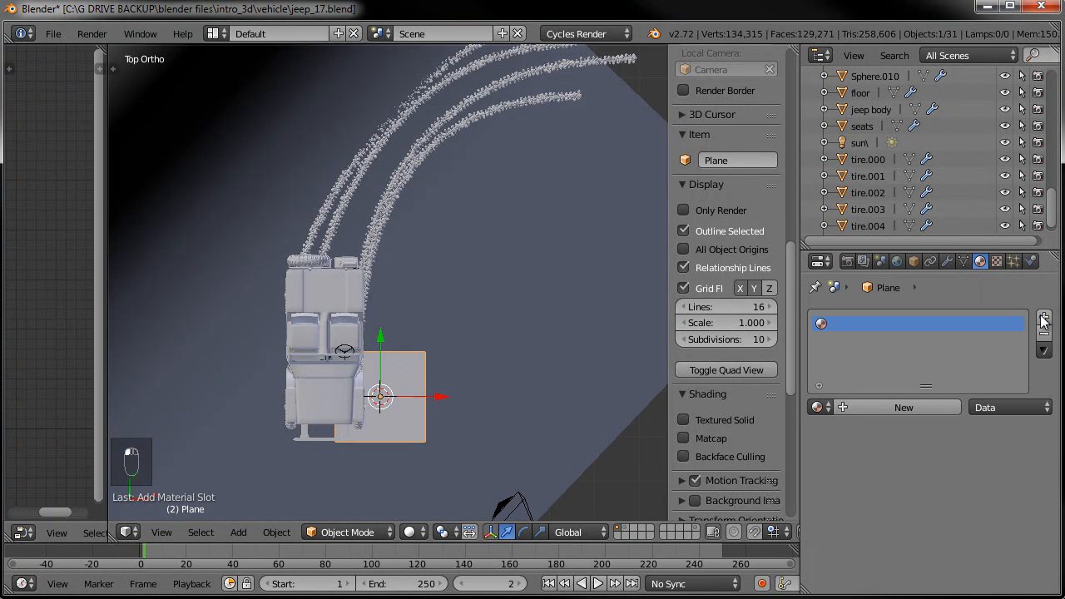
pyautogui.click(888, 408)
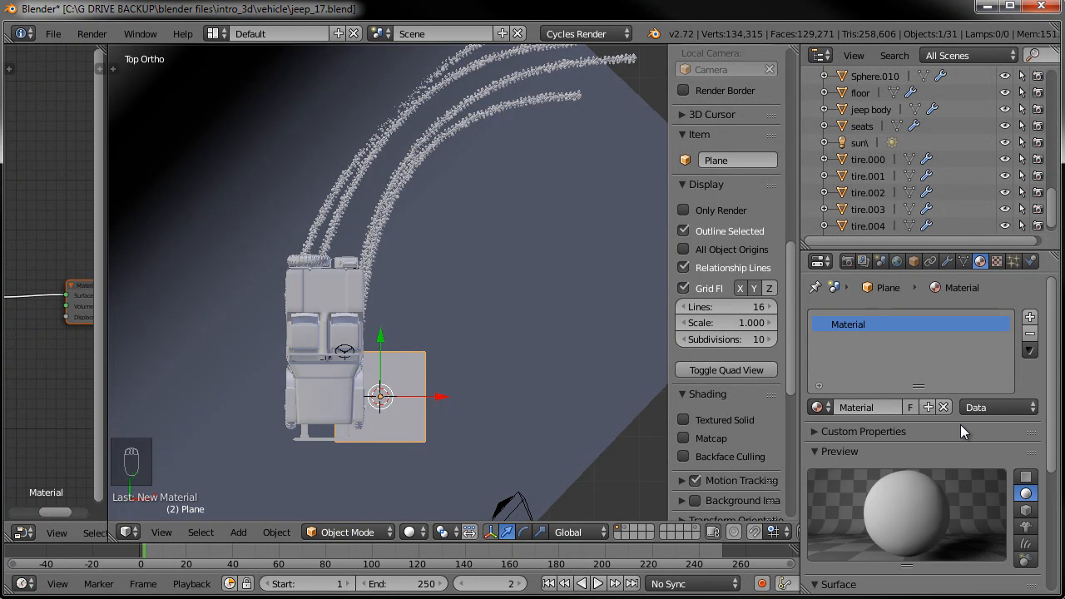
# Change the plane material's surface shader to Emission and set its strength to 10.
pyautogui.scroll(-2, 961, 424)
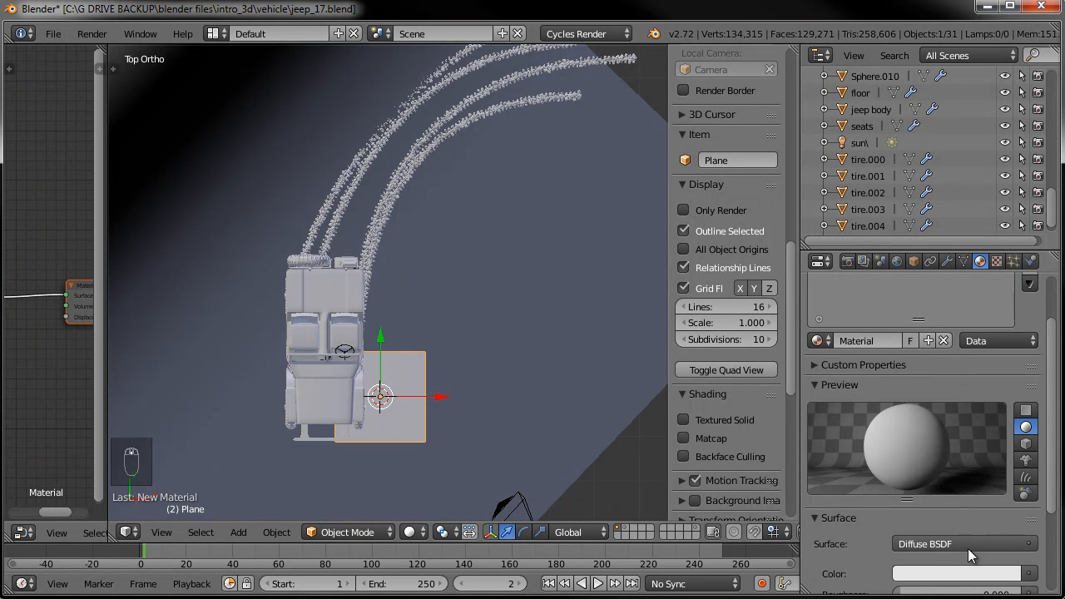
pyautogui.click(968, 544)
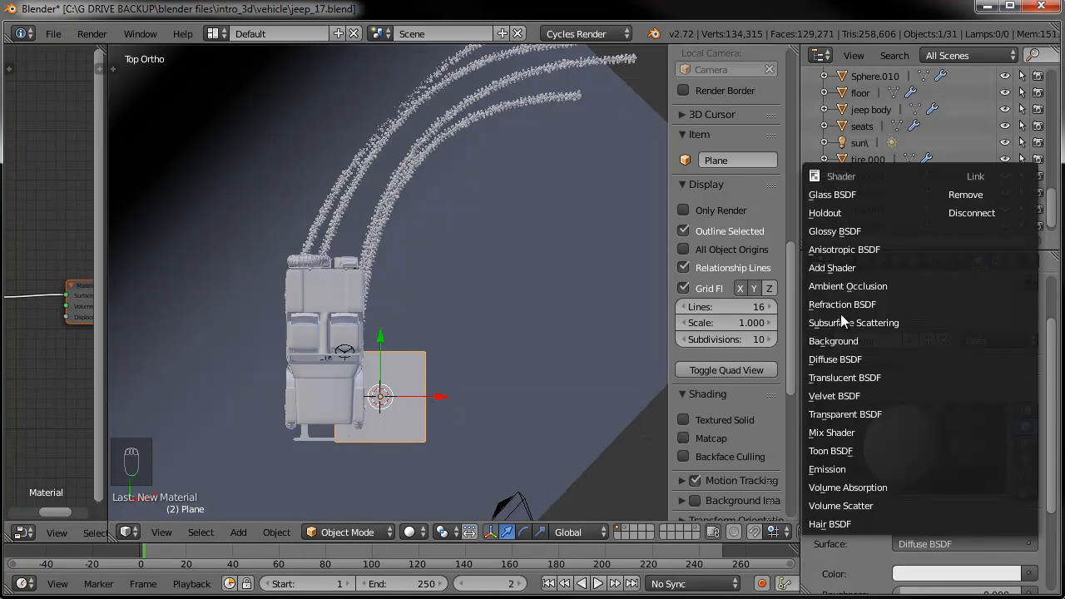
pyautogui.click(826, 470)
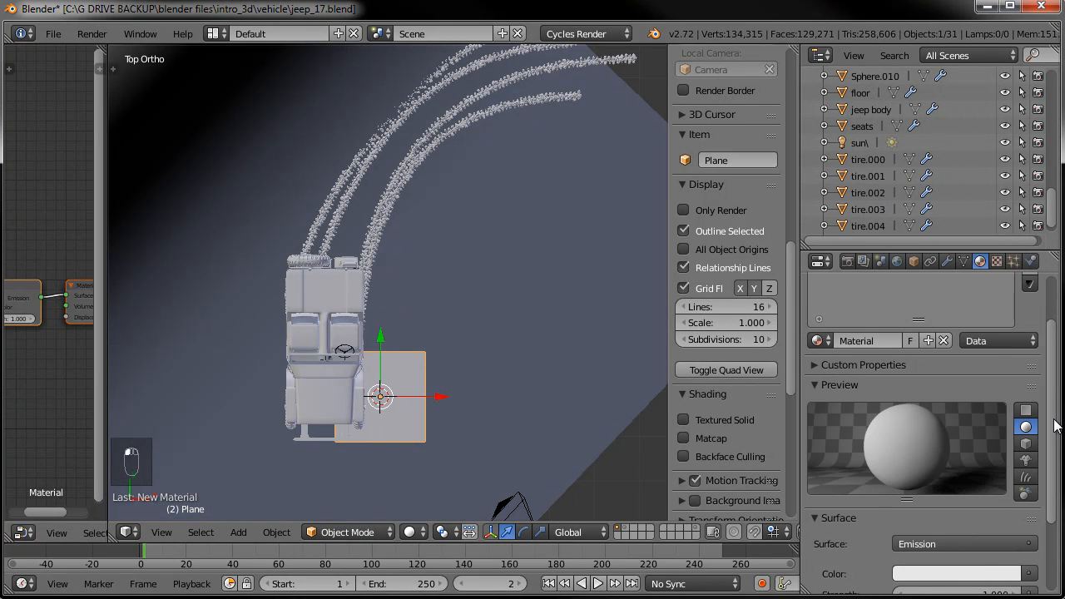
pyautogui.scroll(-3, 1051, 545)
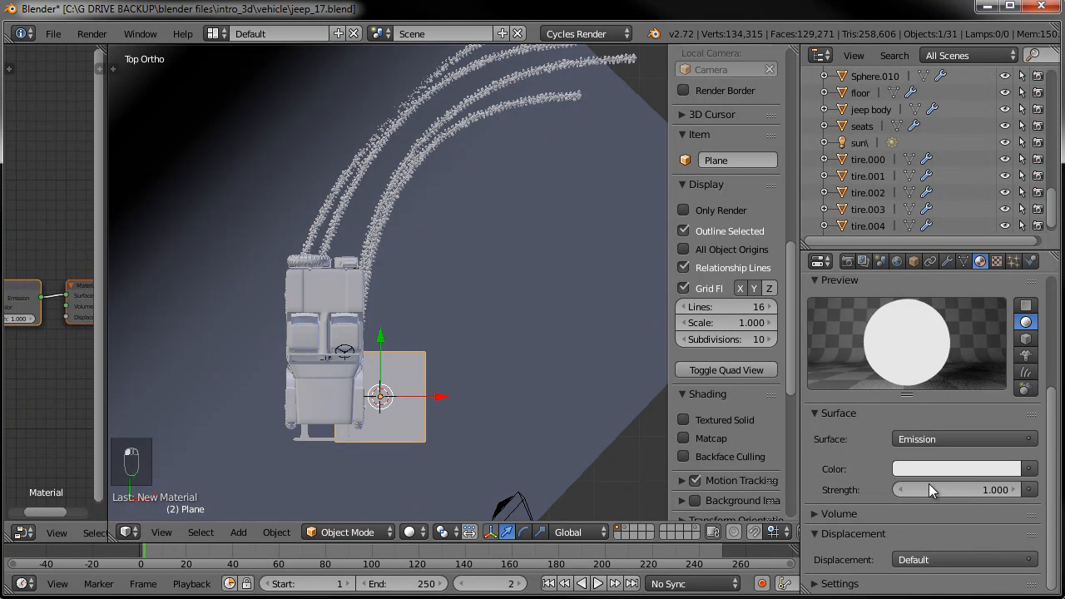
pyautogui.click(960, 489)
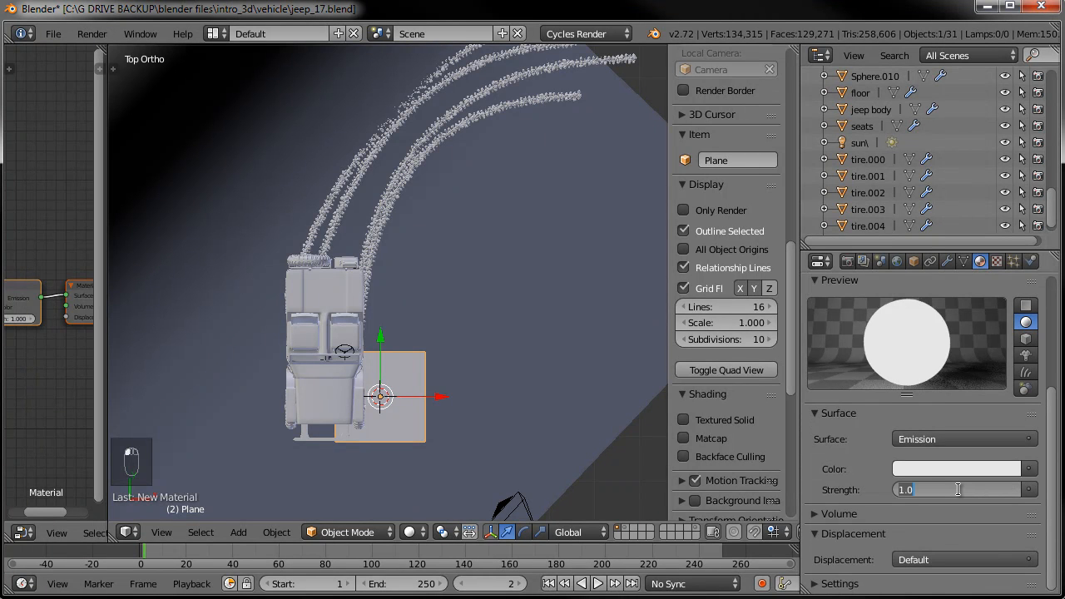
pyautogui.write('10')
pyautogui.press('Return')
# Move the plane about 2 units along global X away from the jeep and tilt it steeply with a trackball rotation.
pyautogui.press('g')
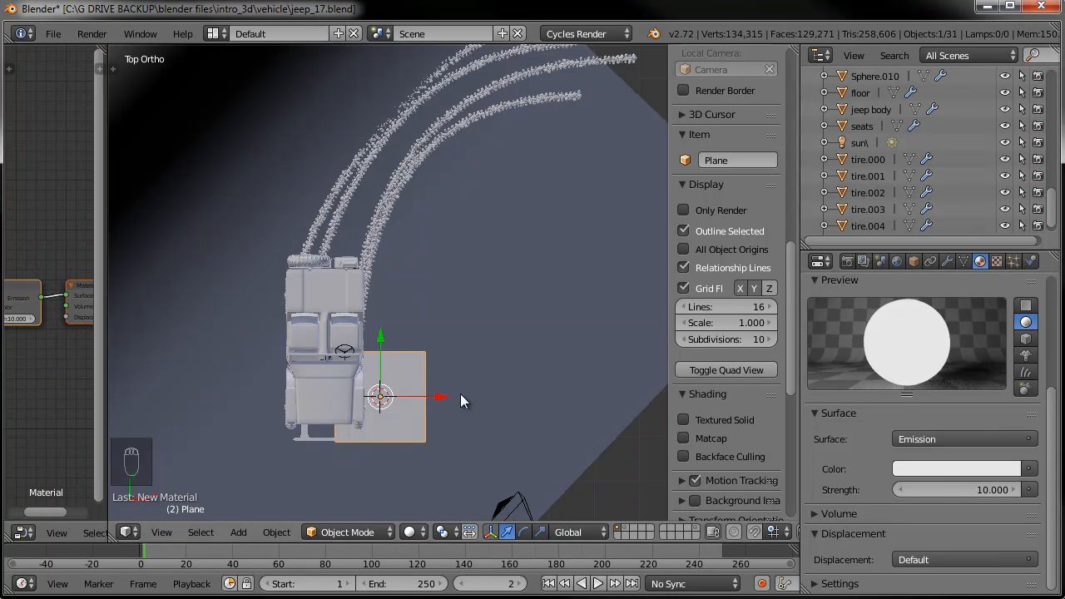
pyautogui.press('x')
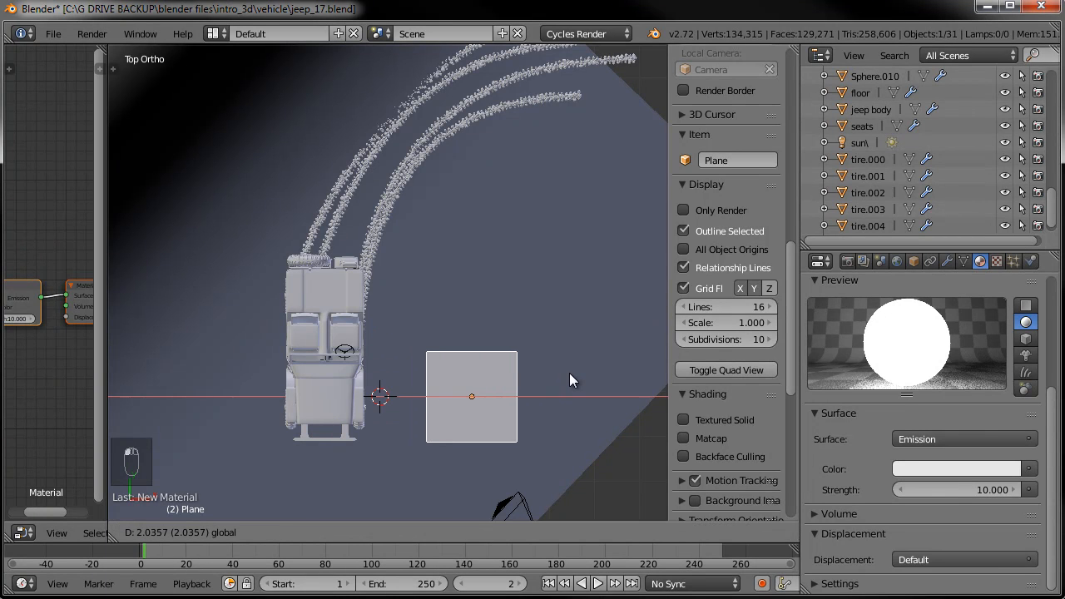
pyautogui.click(571, 375)
pyautogui.press('r')
pyautogui.press('r')
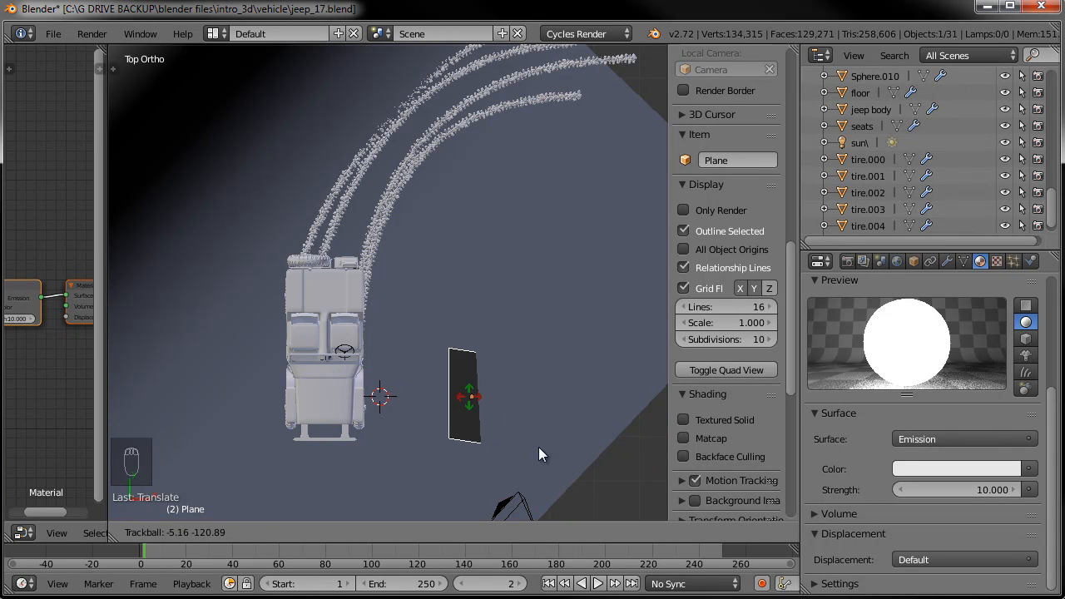
pyautogui.click(506, 464)
# In front view, raise the plane about 3 units beside the camera and fine-tune its tilt toward the jeep with a trackball rotation.
pyautogui.press('KP_1')
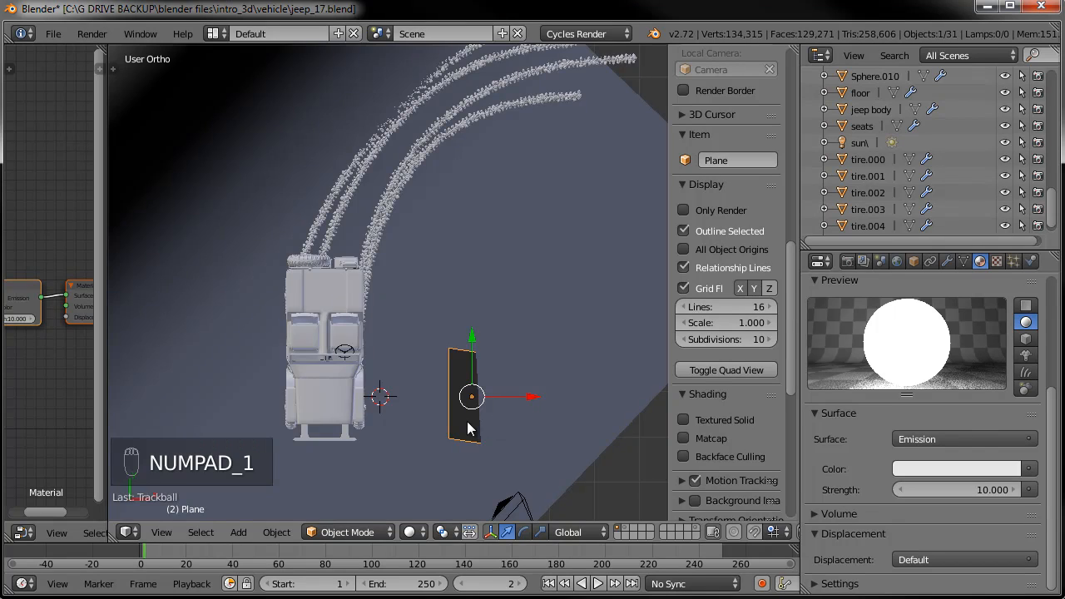
pyautogui.press('g')
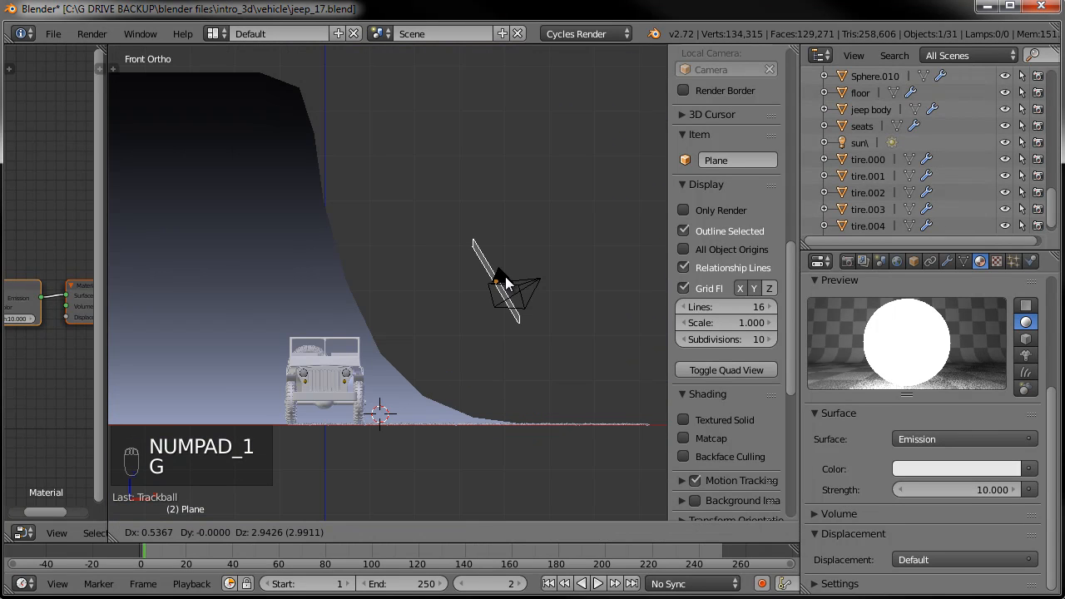
pyautogui.click(505, 266)
pyautogui.press('r')
pyautogui.press('r')
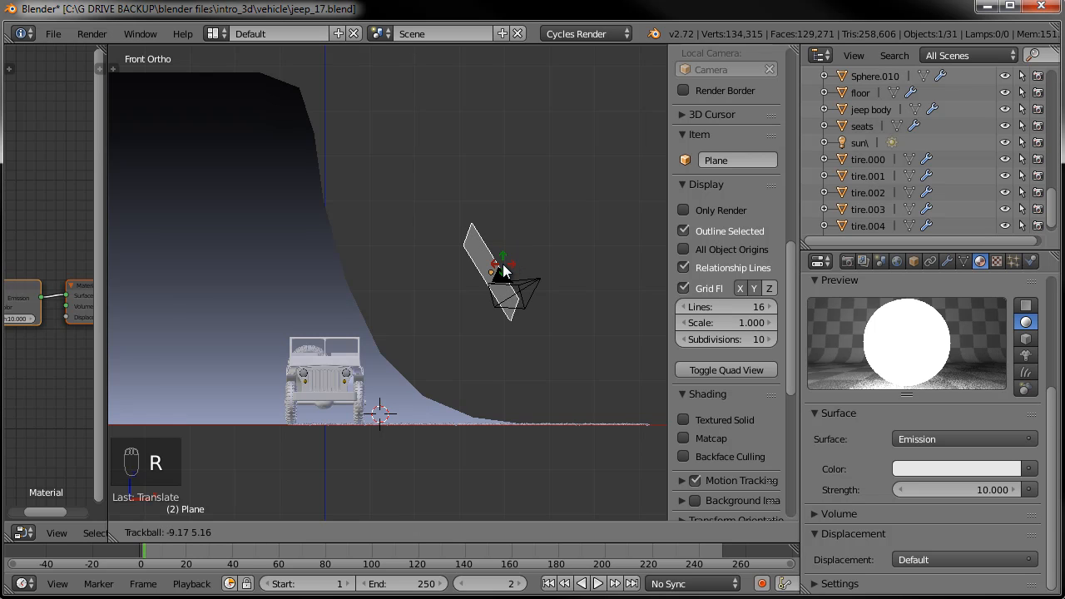
pyautogui.click(483, 351)
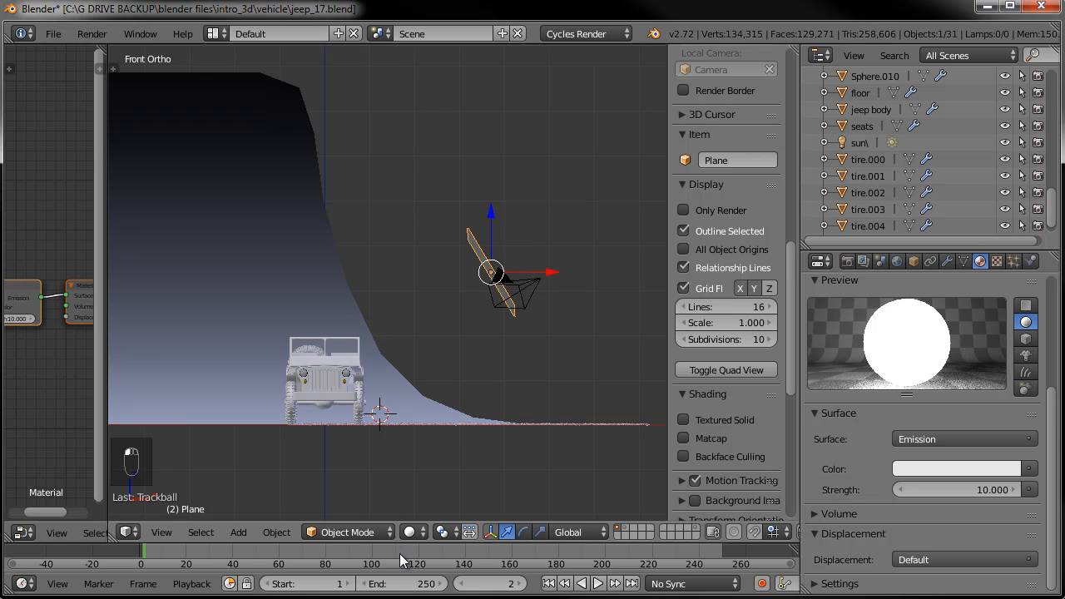
# Switch the viewport to Rendered shading and view the jeep and the glowing plane at an angle from above.
pyautogui.click(412, 532)
pyautogui.click(433, 424)
pyautogui.click(412, 532)
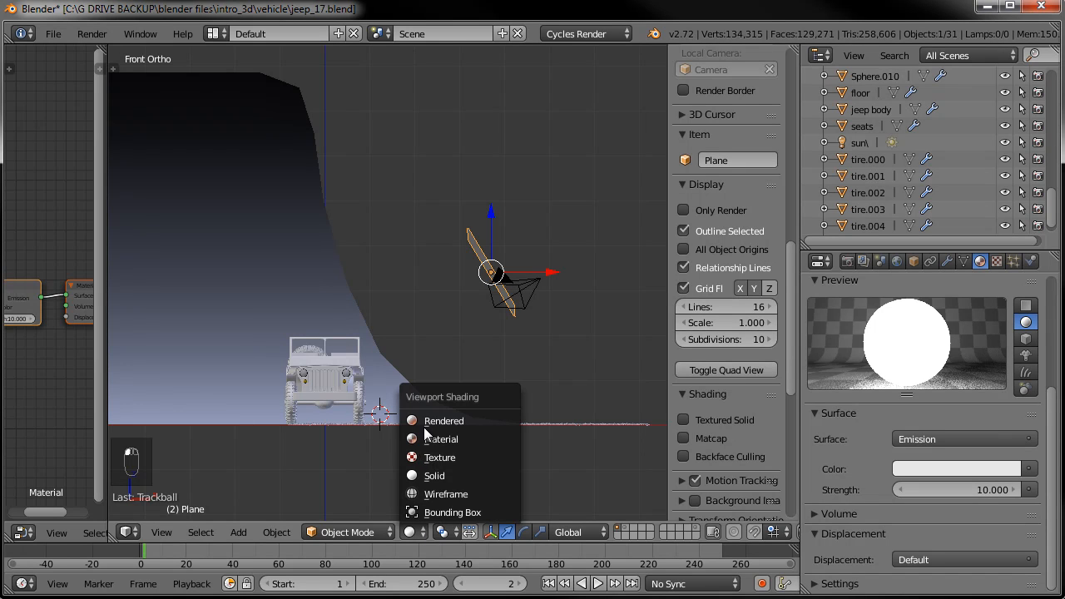
pyautogui.click(429, 423)
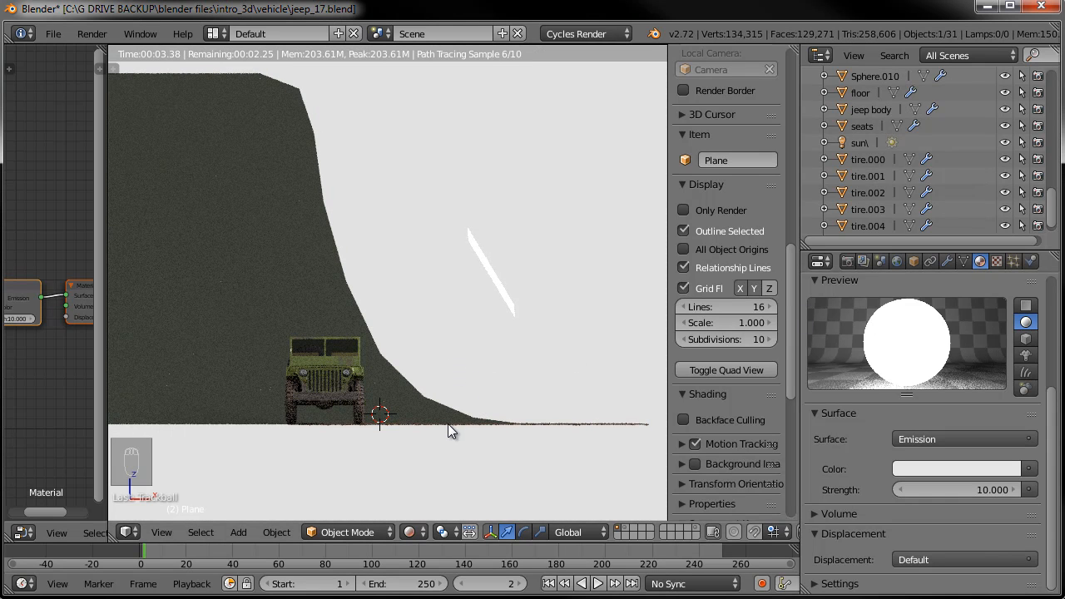
pyautogui.click(472, 390)
pyautogui.scroll(2, 402, 427)
pyautogui.moveTo(401, 427); pyautogui.dragTo(462, 503, button='middle')
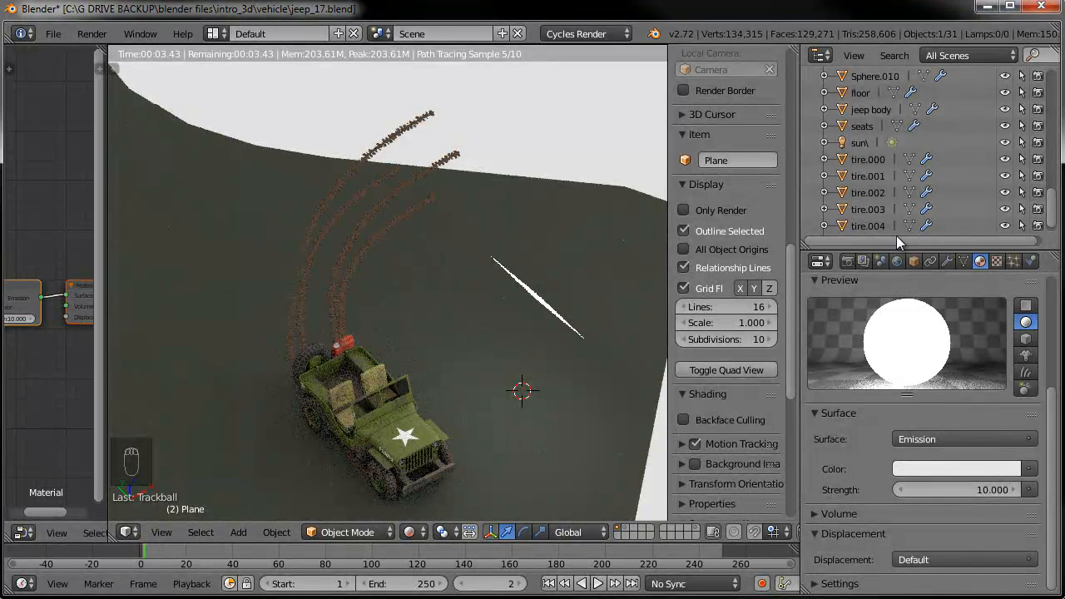
# Darken the world surface color from near white to a neutral dark gray.
pyautogui.click(897, 262)
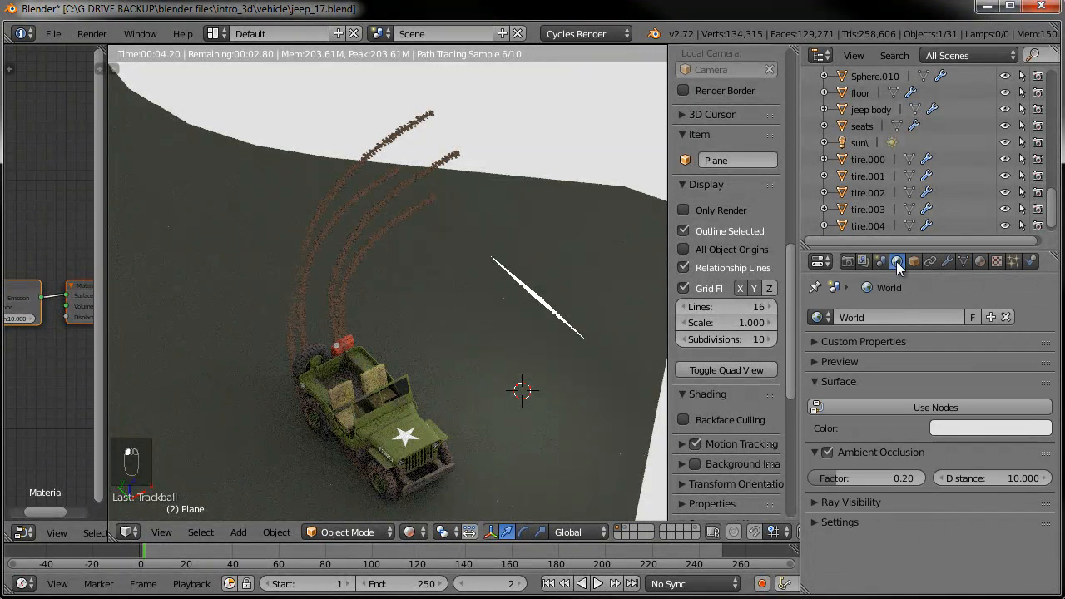
pyautogui.click(964, 428)
pyautogui.click(1038, 265)
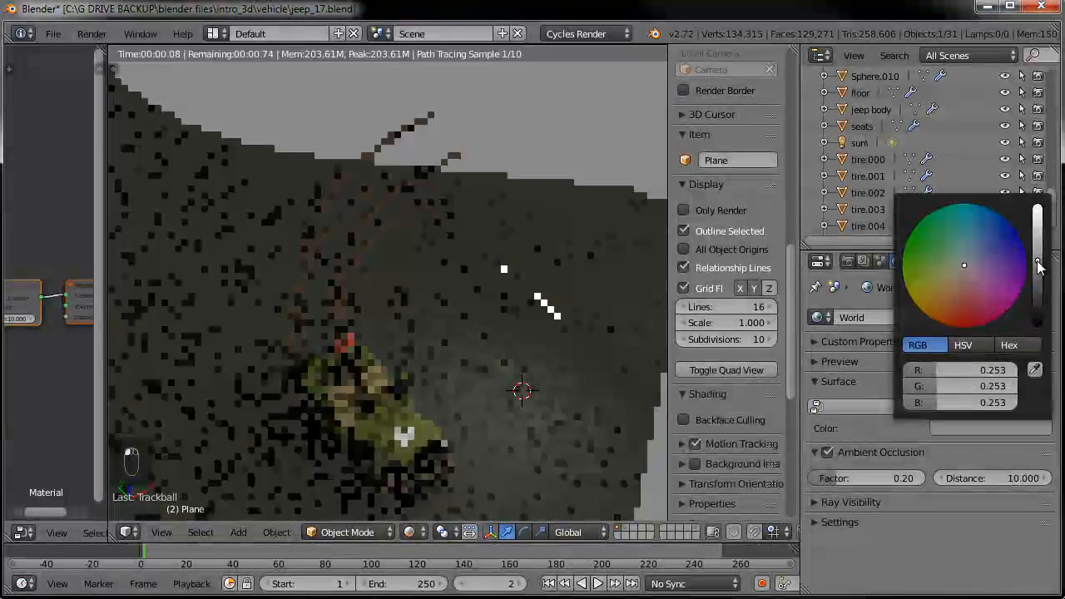
pyautogui.click(1038, 271)
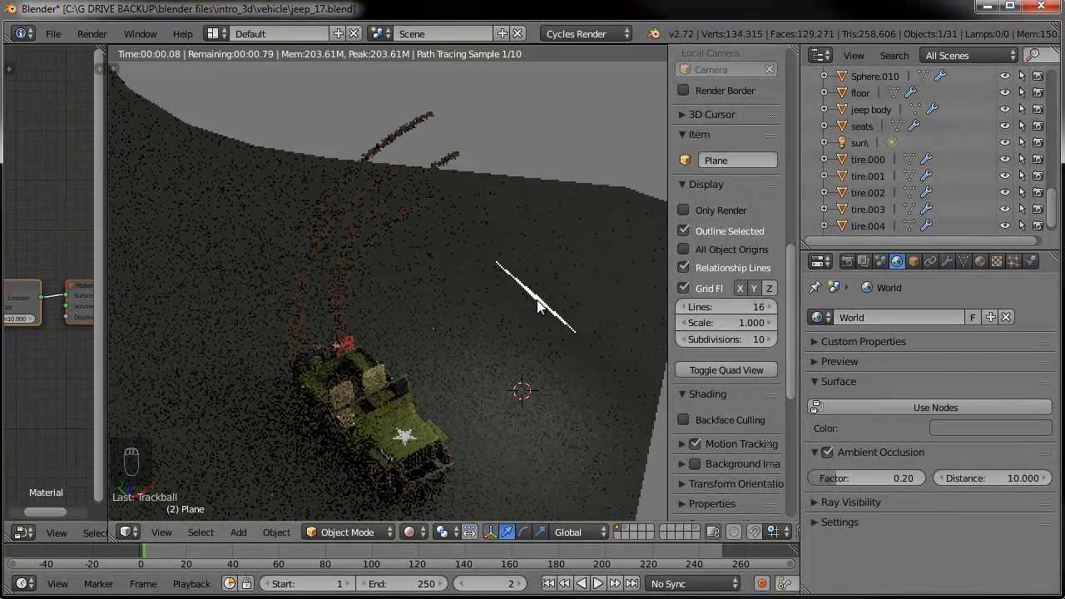
pyautogui.rightClick(541, 304)
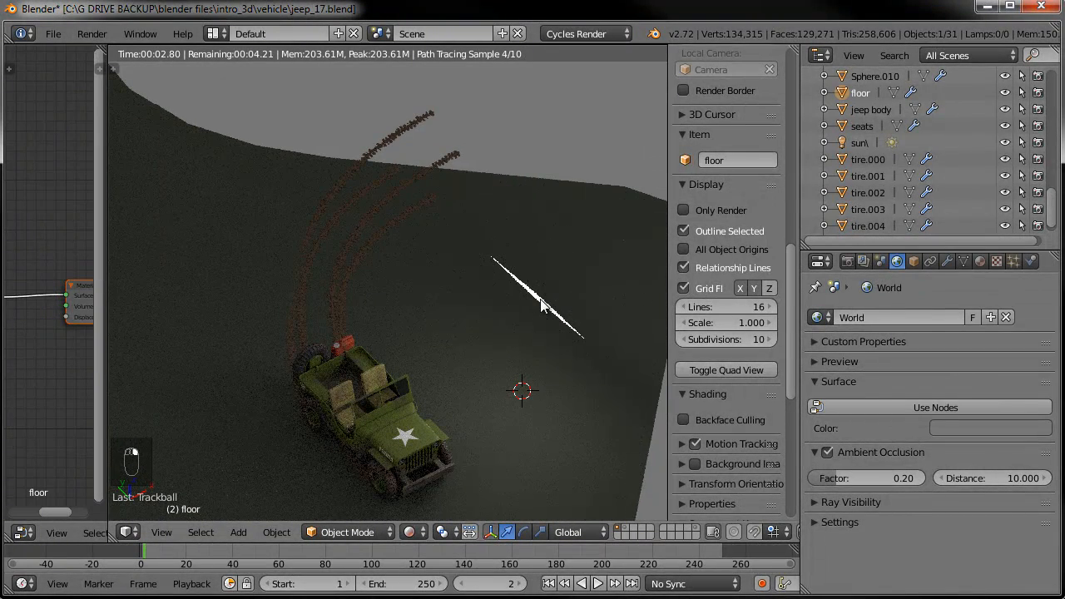
pyautogui.press('s')
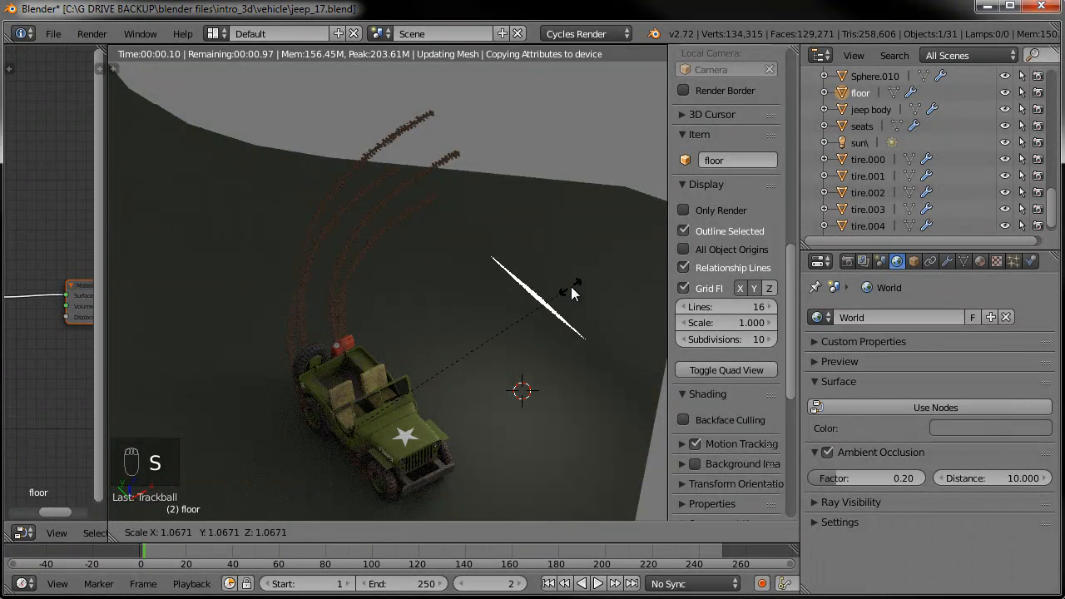
pyautogui.click(582, 286)
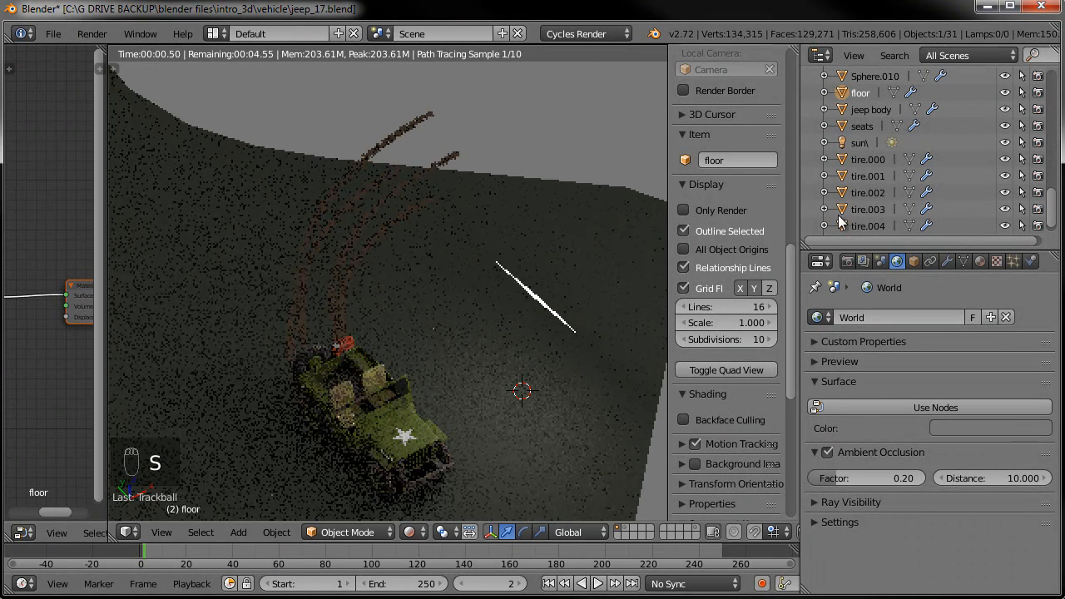
# Rename the emissive plane to "light box" and scale it up uniformly by about 2.5 times.
pyautogui.rightClick(543, 305)
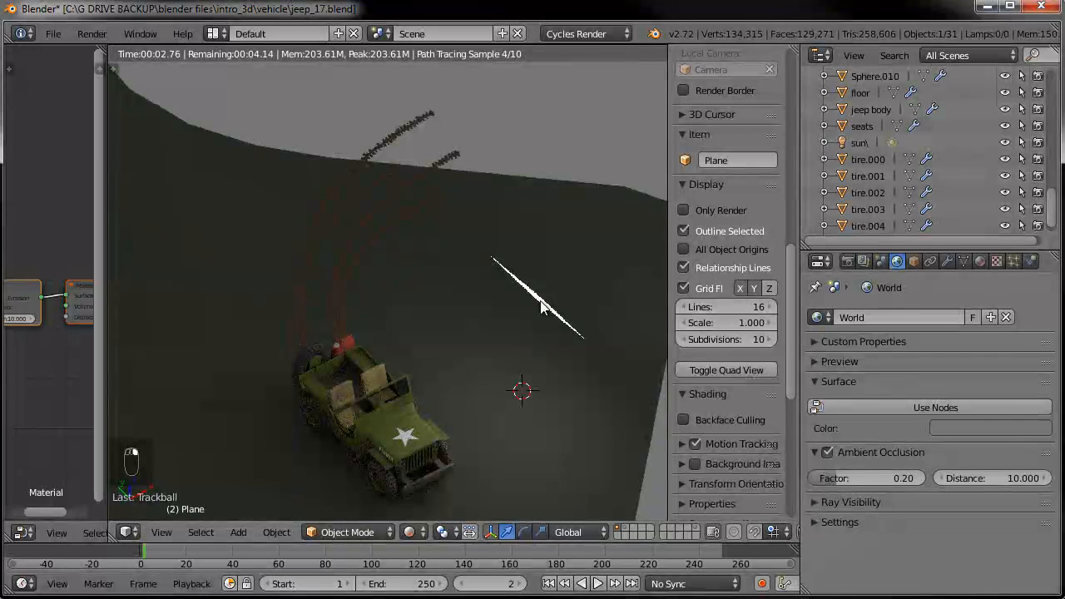
pyautogui.moveTo(1053, 208); pyautogui.dragTo(1061, 115)
pyautogui.doubleClick(866, 203)
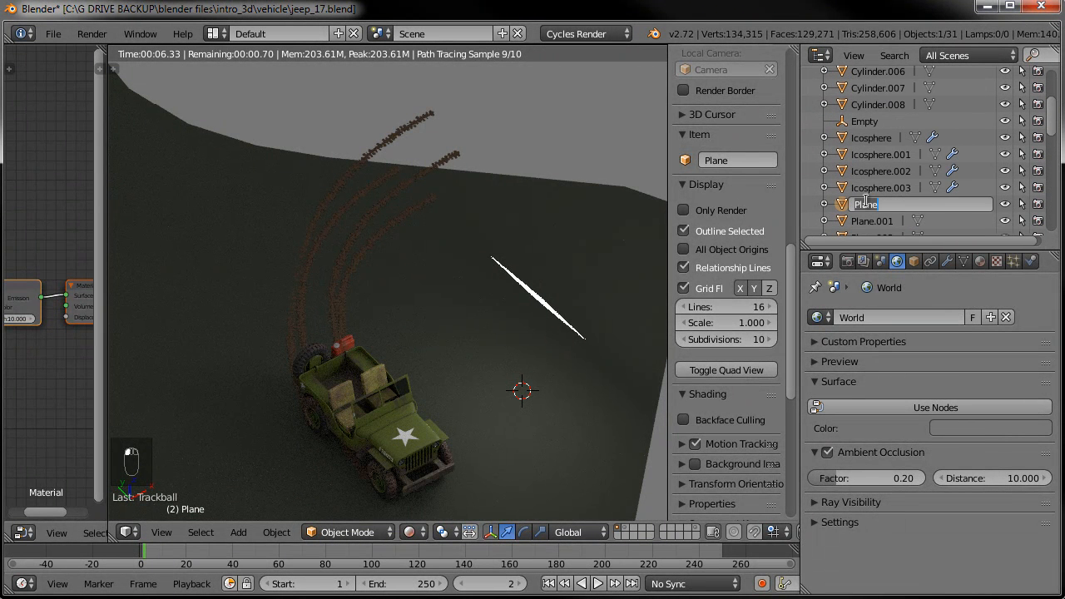
pyautogui.write('light box')
pyautogui.press('Return')
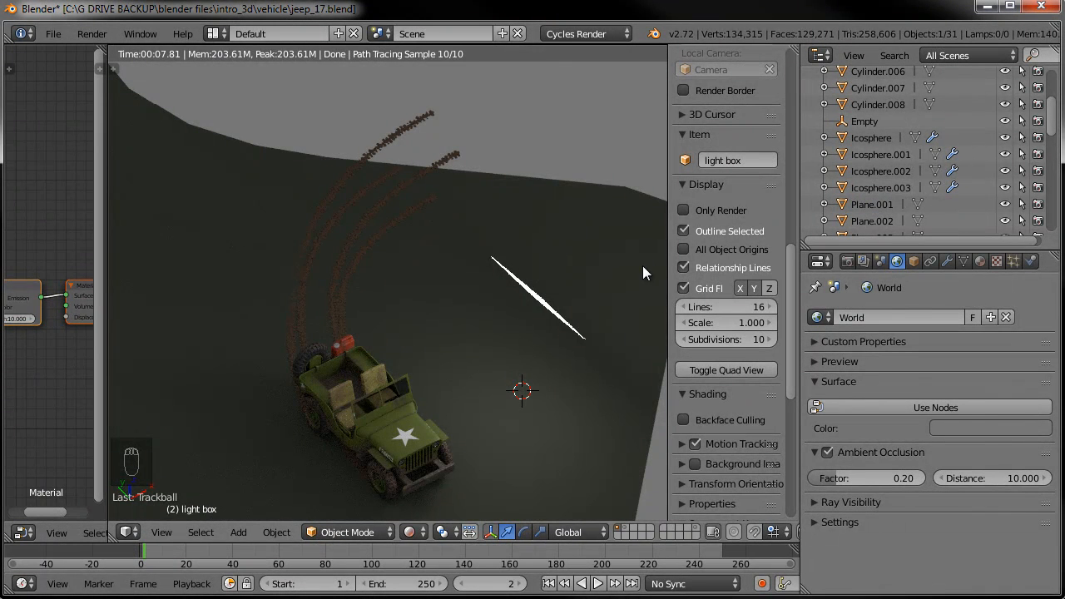
pyautogui.press('s')
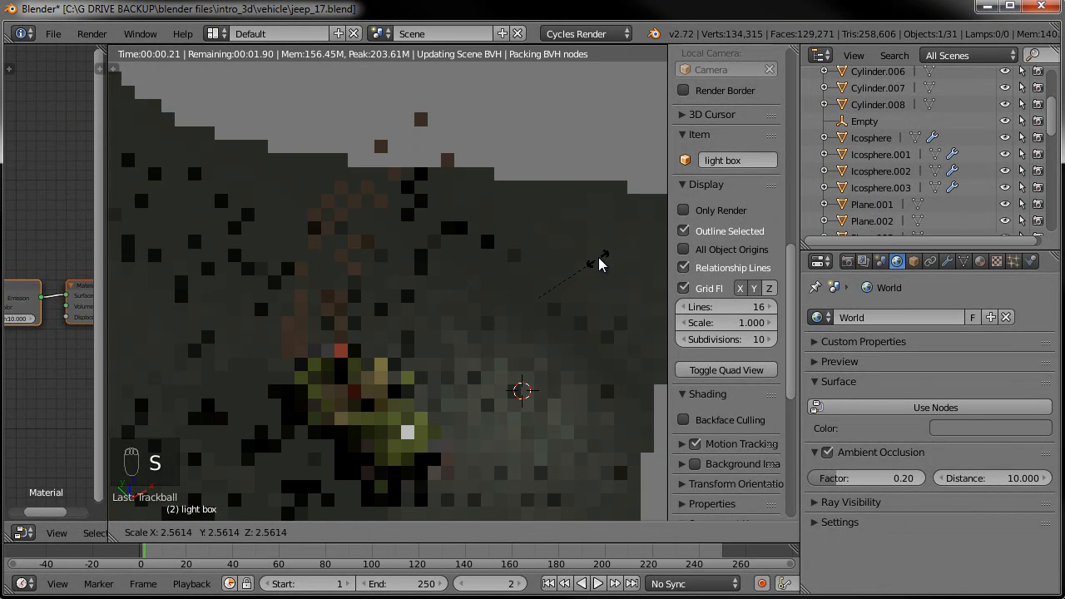
pyautogui.click(592, 269)
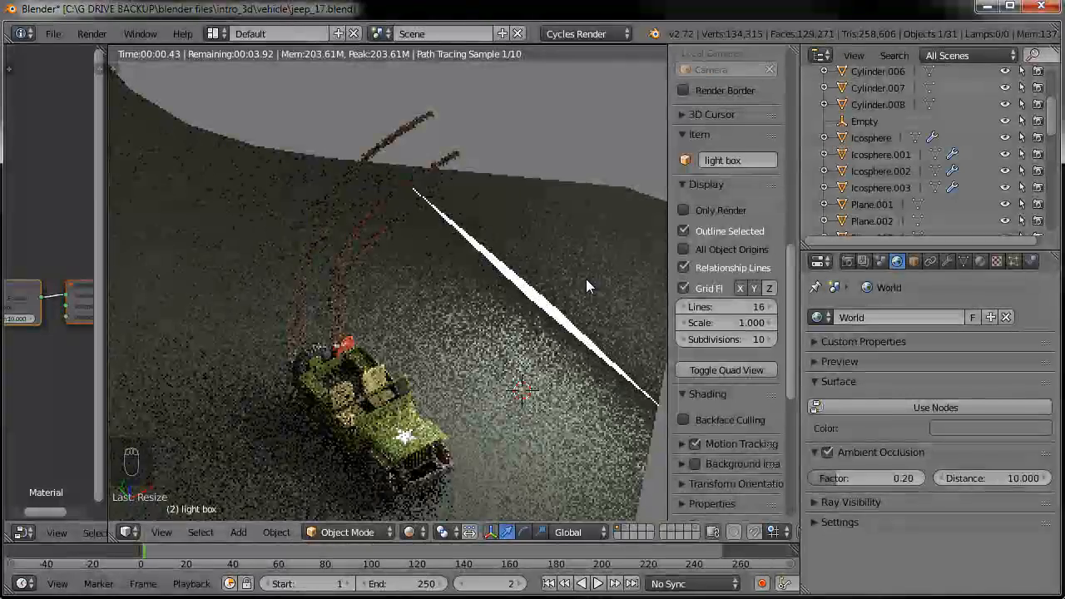
pyautogui.rightClick(569, 323)
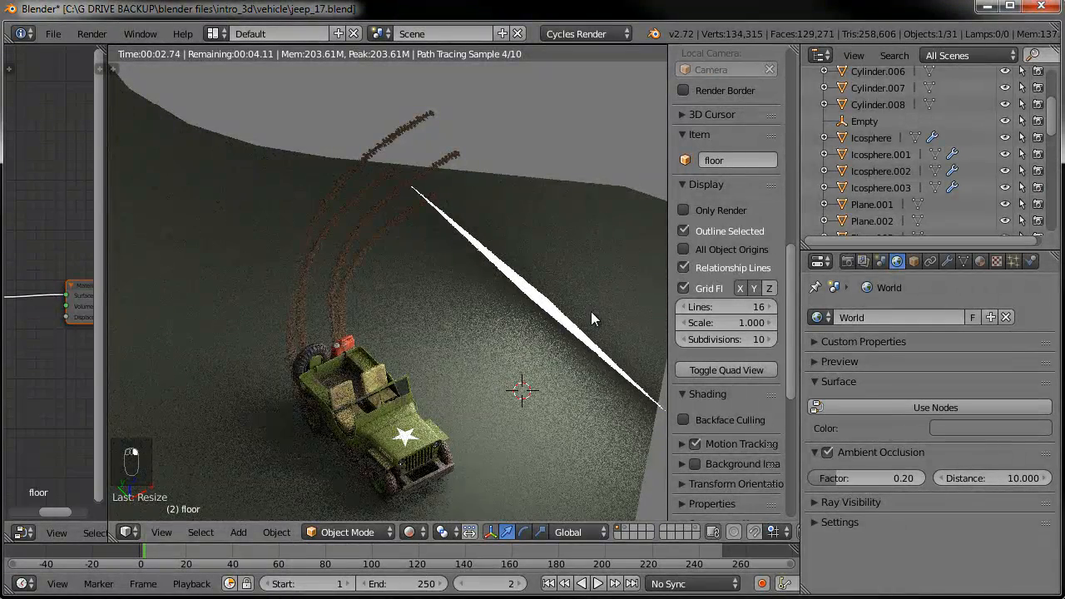
pyautogui.press('s')
pyautogui.rightClick(566, 316)
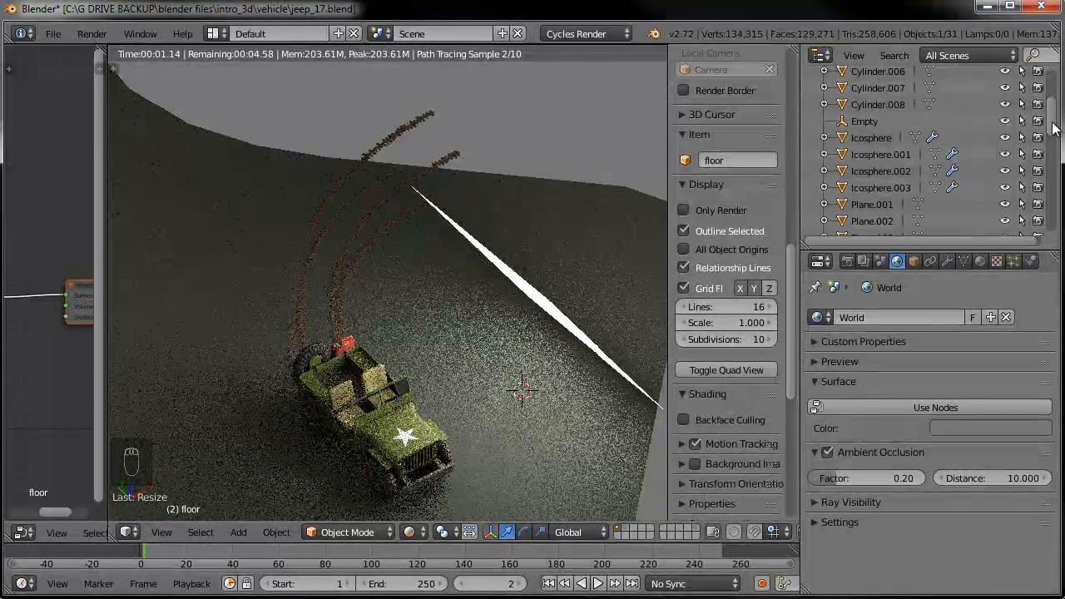
# Find the light box by name in the scene's object list and try to select it.
pyautogui.moveTo(1055, 130)
pyautogui.mouseDown()
pyautogui.moveTo(1059, 155)
pyautogui.moveTo(1059, 143)
pyautogui.mouseUp()
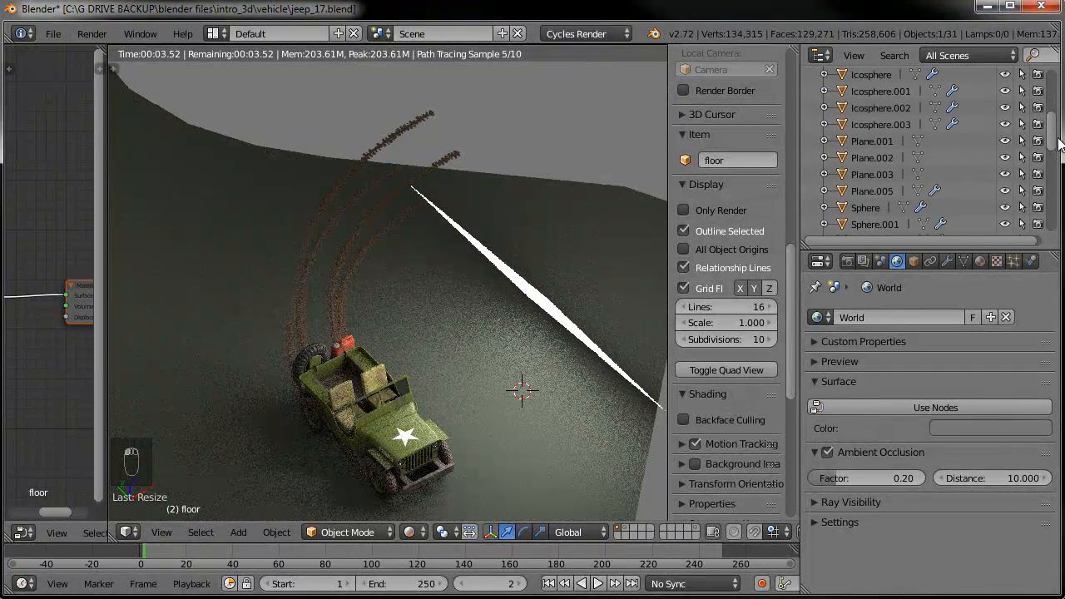
pyautogui.scroll(5, 882, 125)
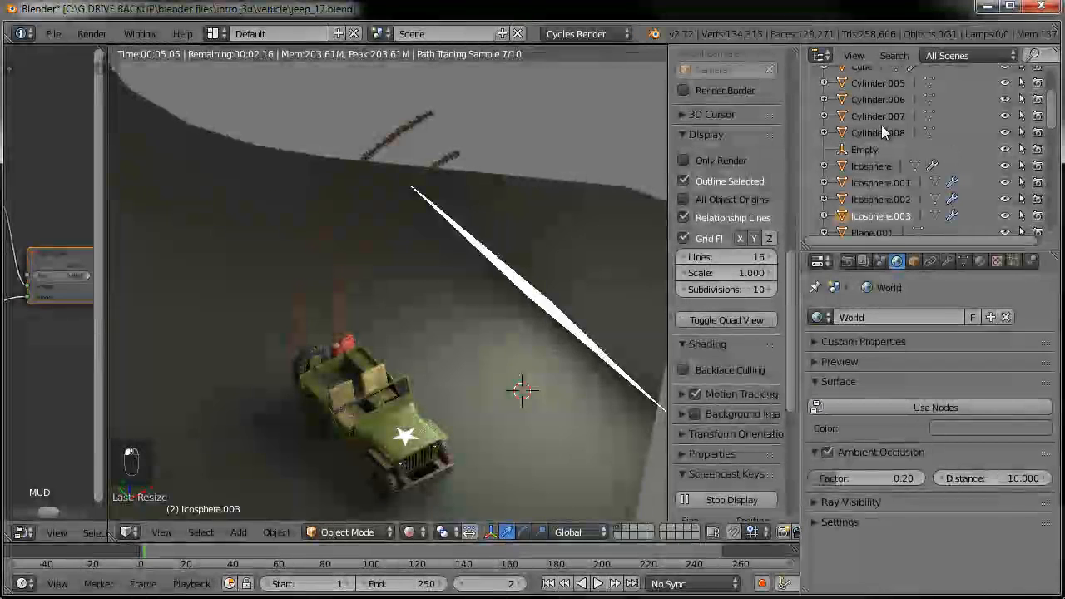
pyautogui.scroll(-5, 882, 125)
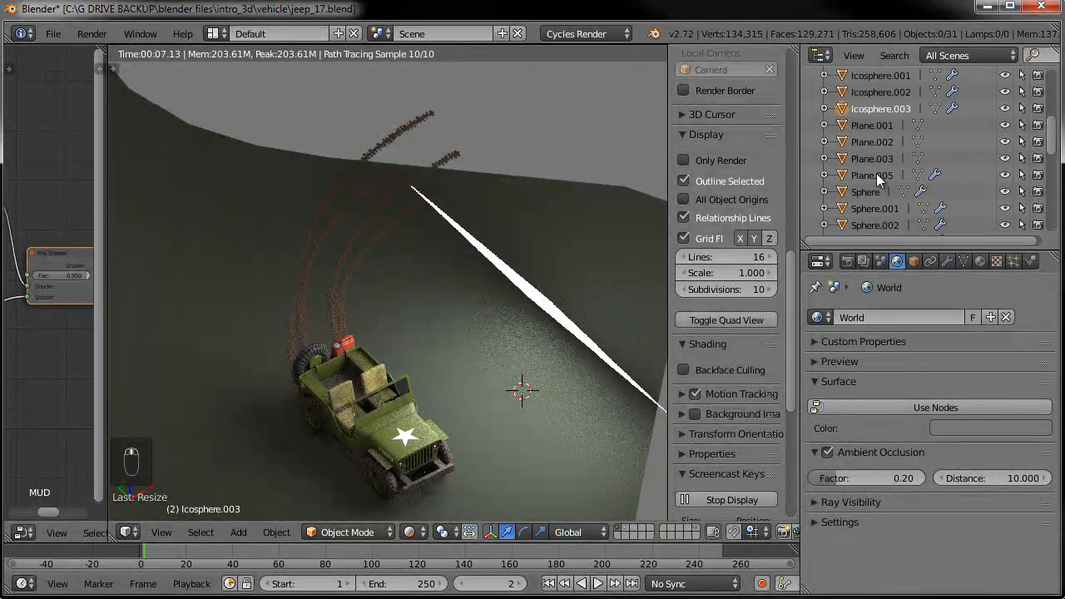
pyautogui.scroll(-10, 874, 190)
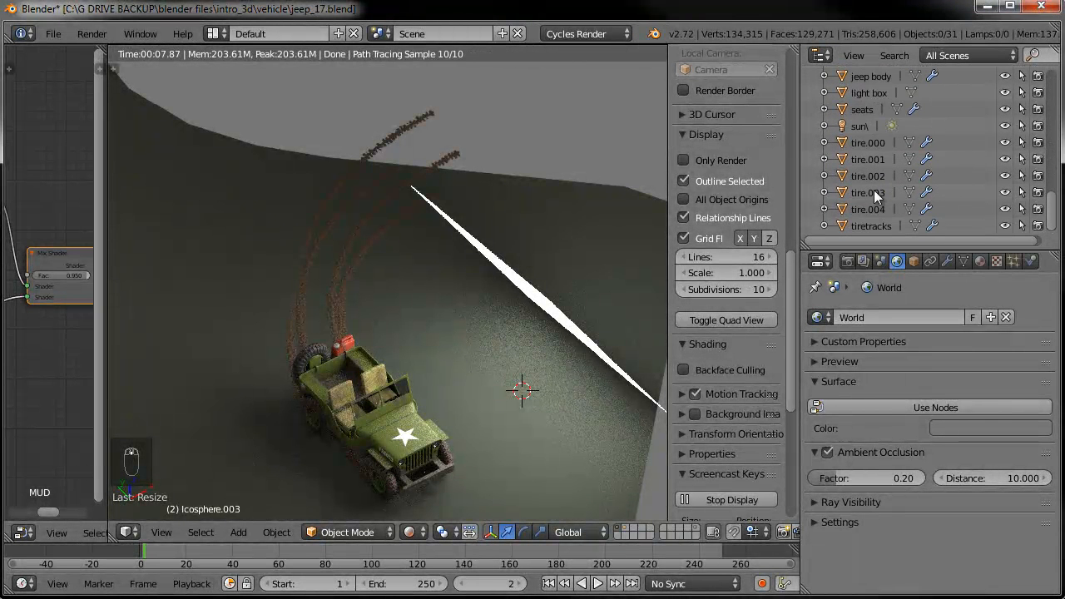
pyautogui.scroll(5, 874, 190)
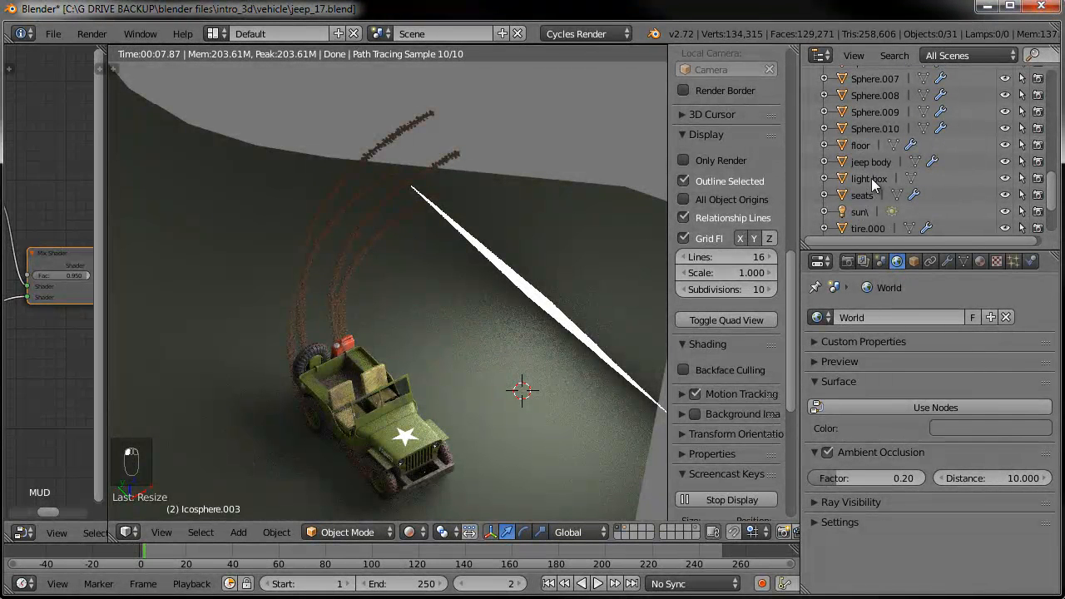
pyautogui.click(869, 178)
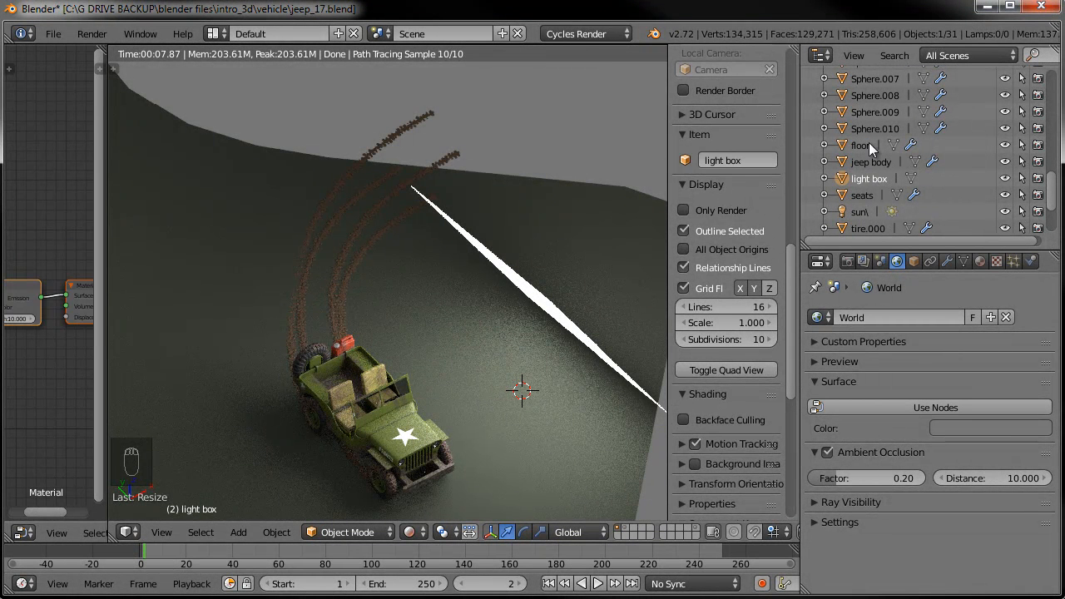
pyautogui.rightClick(550, 313)
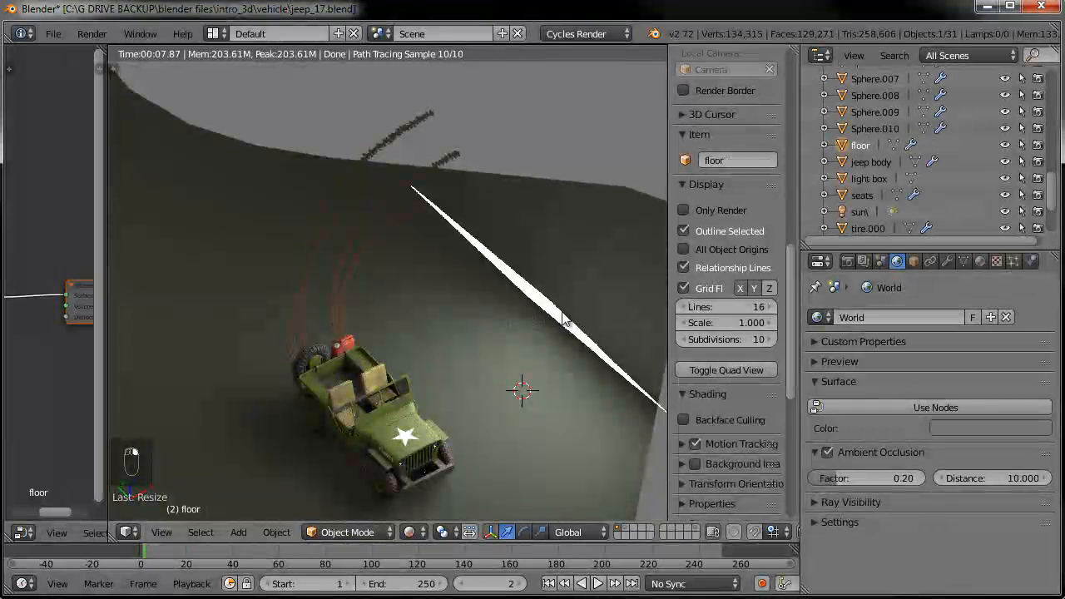
# Select the light box in the scene's object list and scale it down uniformly to about 0.77.
pyautogui.click(868, 178)
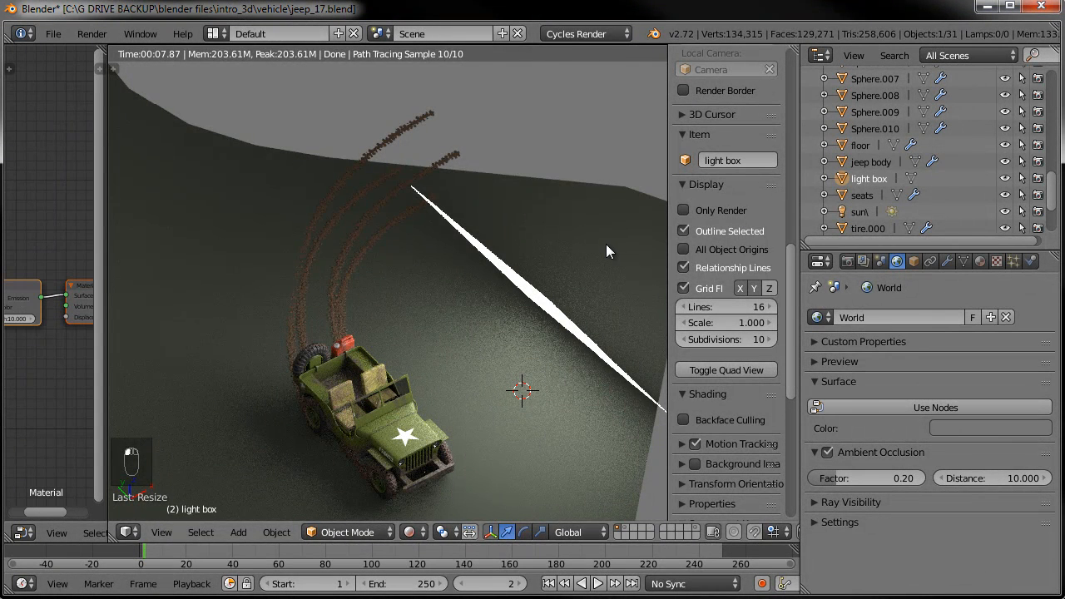
pyautogui.press('s')
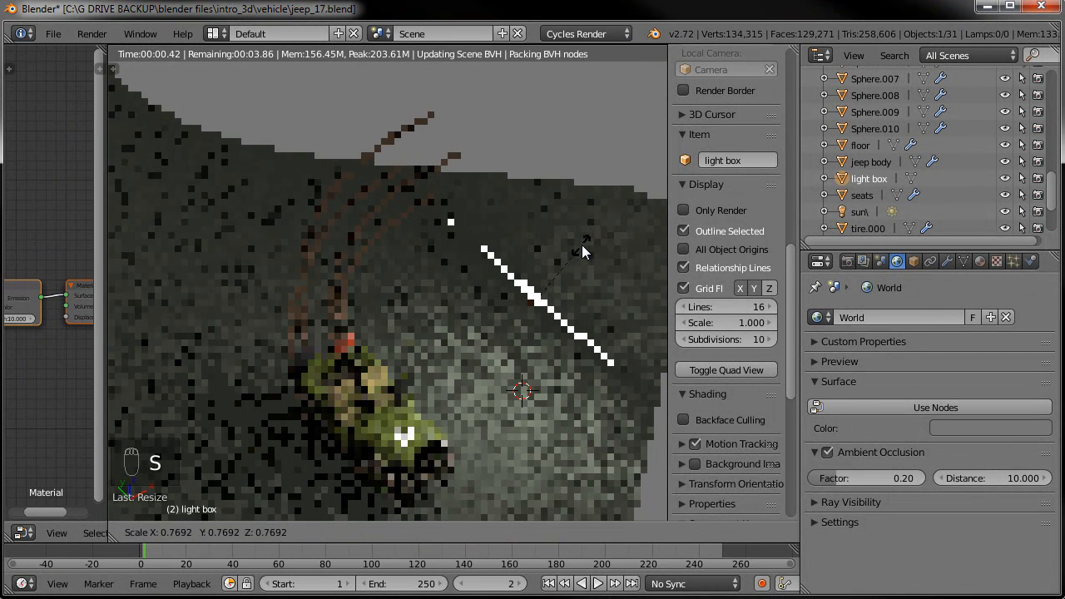
pyautogui.click(582, 245)
# Duplicate the light box in top view, place the copy on the opposite side of the jeep and rotate it 180°.
pyautogui.press('KP_7')
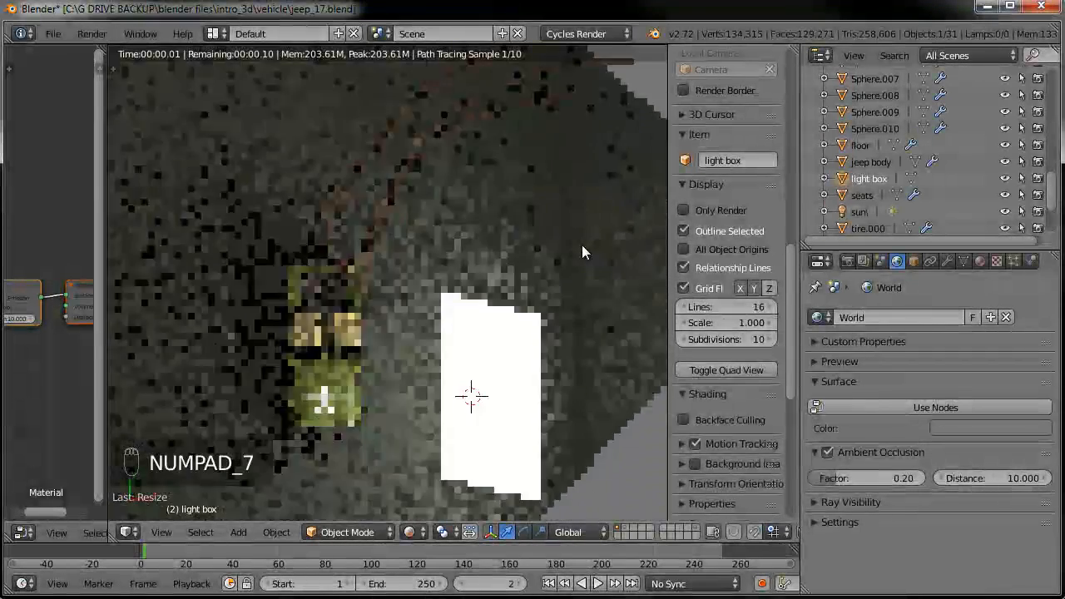
pyautogui.keyDown('shift'); pyautogui.moveTo(501, 345); pyautogui.dragTo(609, 160, button='middle'); pyautogui.keyUp('shift')
pyautogui.hotkey('shift', 'd')
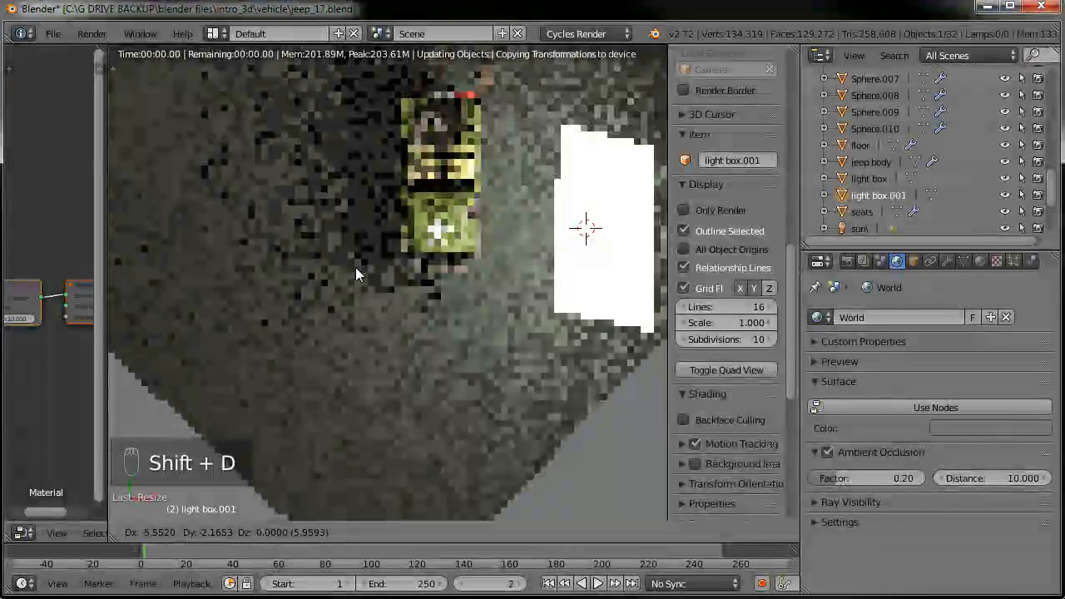
pyautogui.click(344, 277)
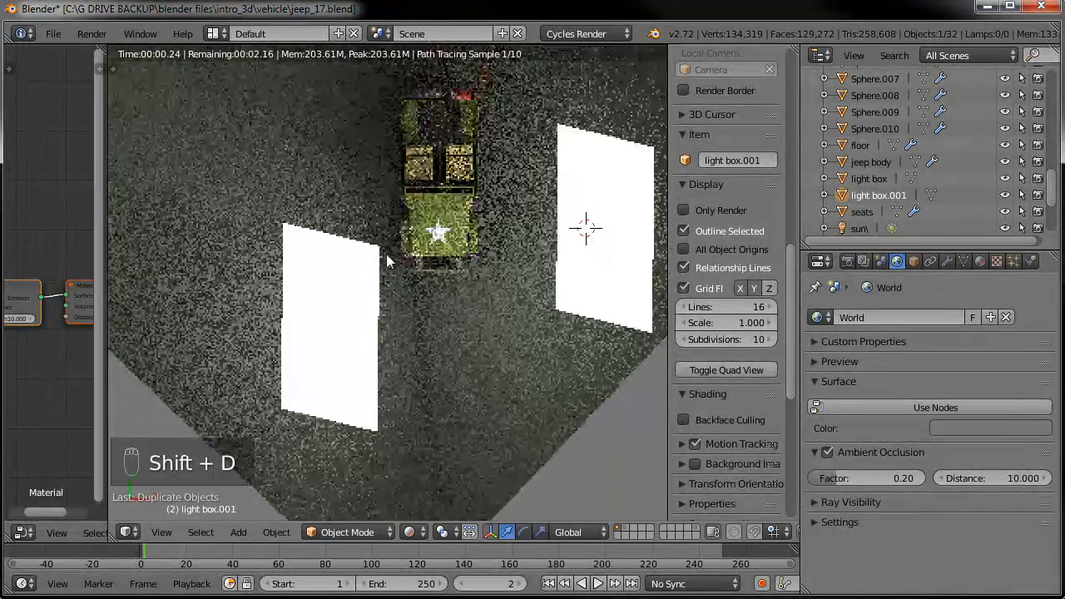
pyautogui.press('r')
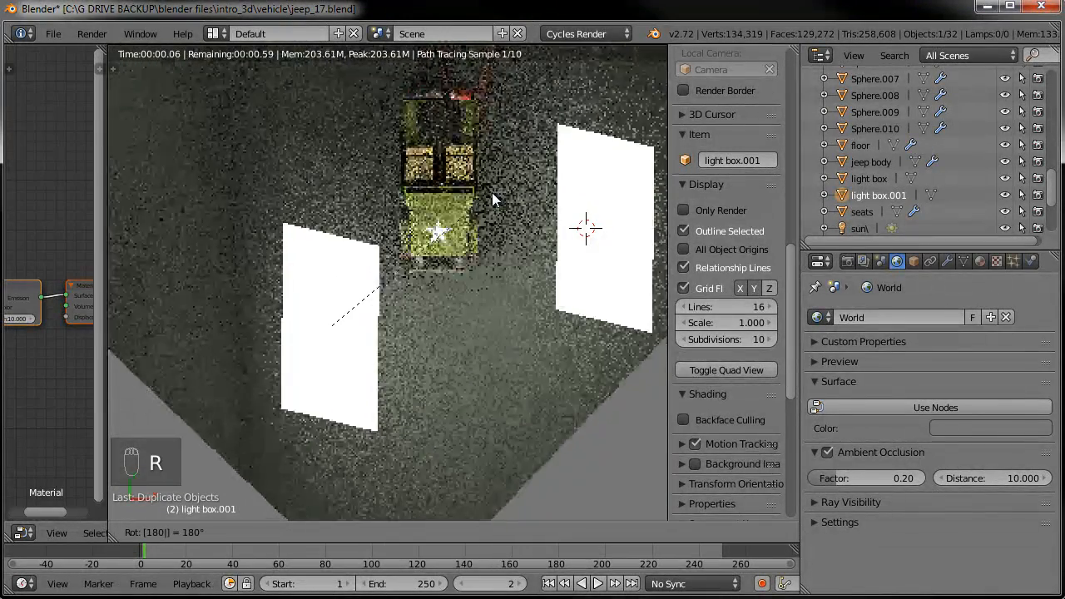
pyautogui.click(492, 193)
# In front view, tilt the duplicated light box freely with a trackball rotation and scale it down to about half size.
pyautogui.press('KP_1')
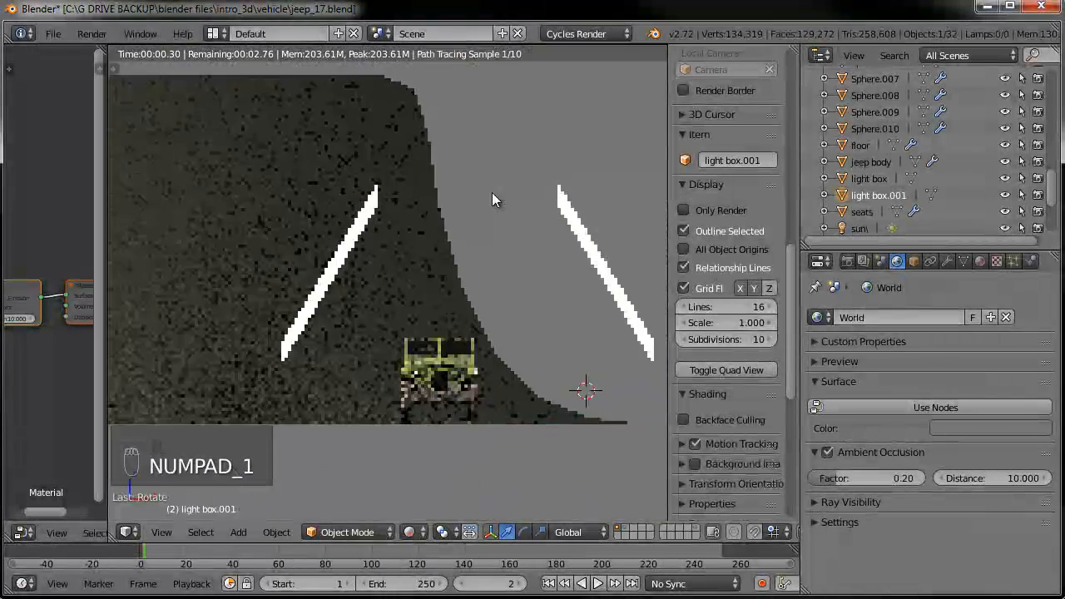
pyautogui.press('r')
pyautogui.press('r')
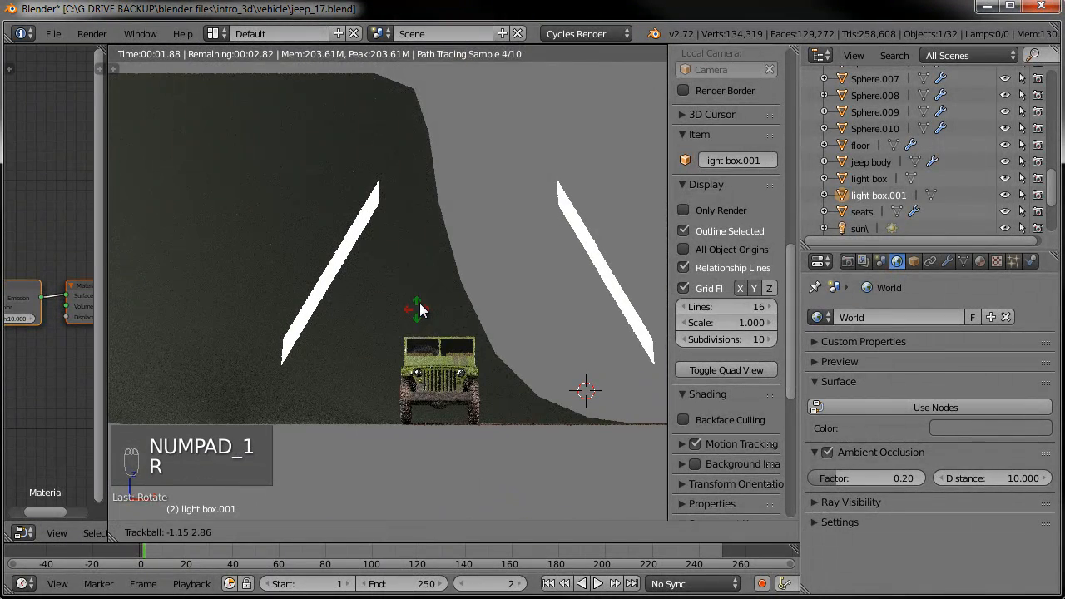
pyautogui.click(437, 296)
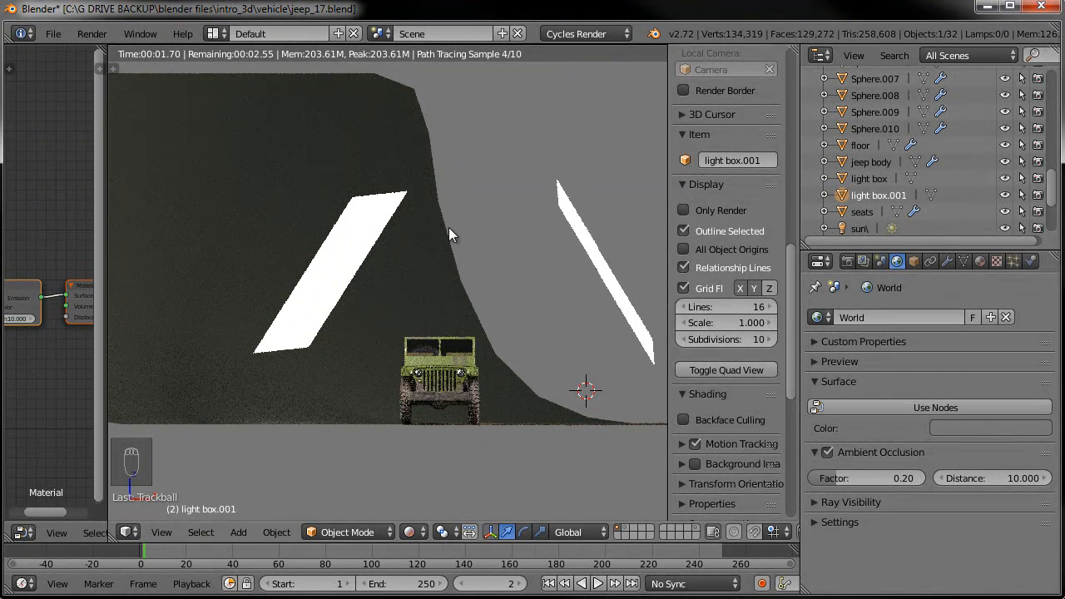
pyautogui.press('s')
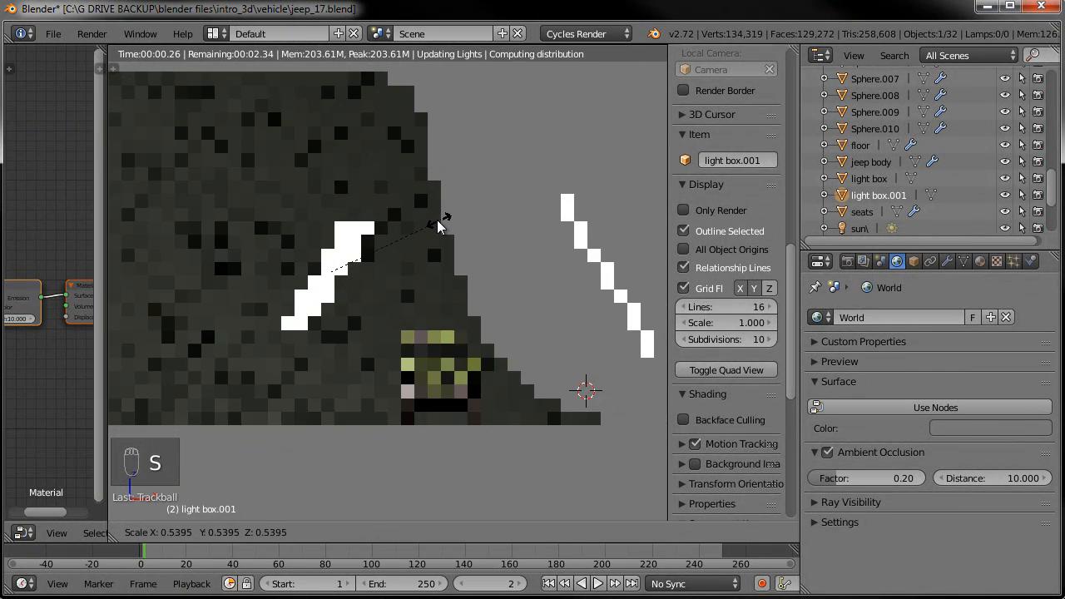
pyautogui.click(504, 225)
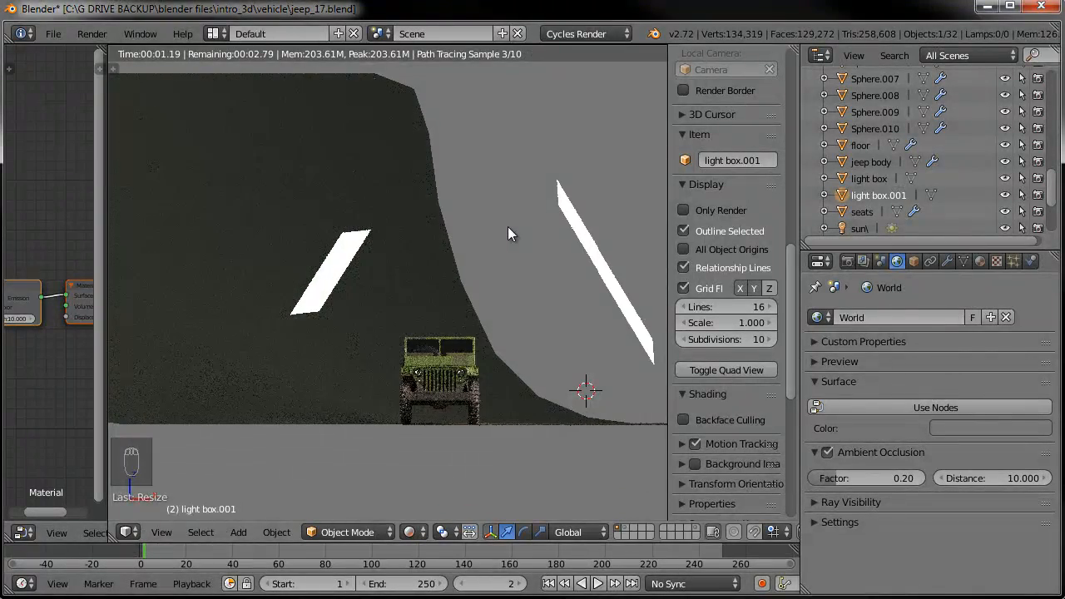
# In camera view with the properties sidebar hidden, move the original light box along the global X axis until it leaves the frame.
pyautogui.press('KP_0')
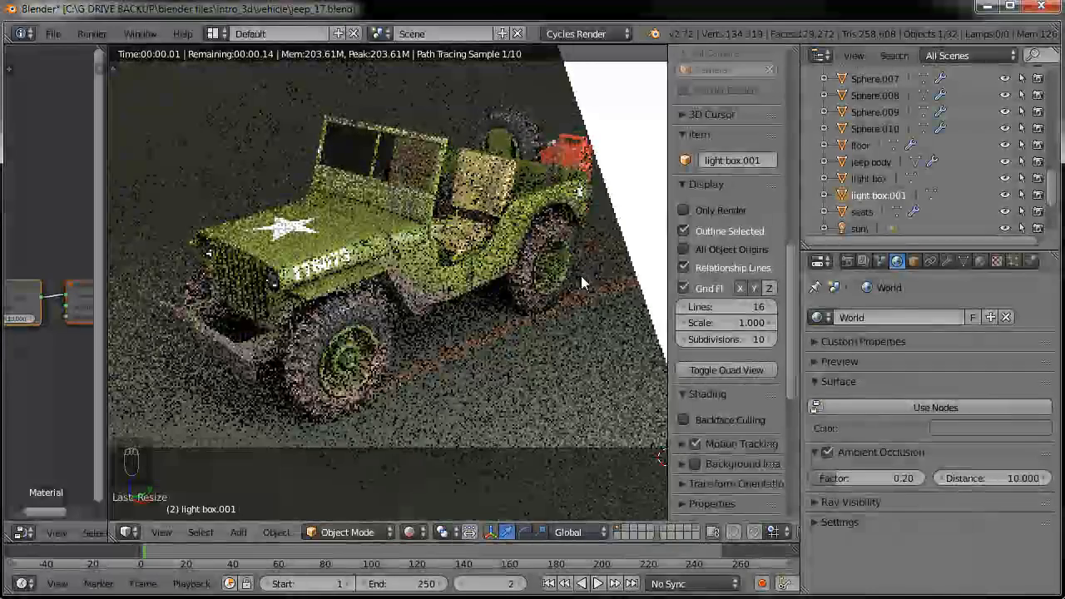
pyautogui.press('n')
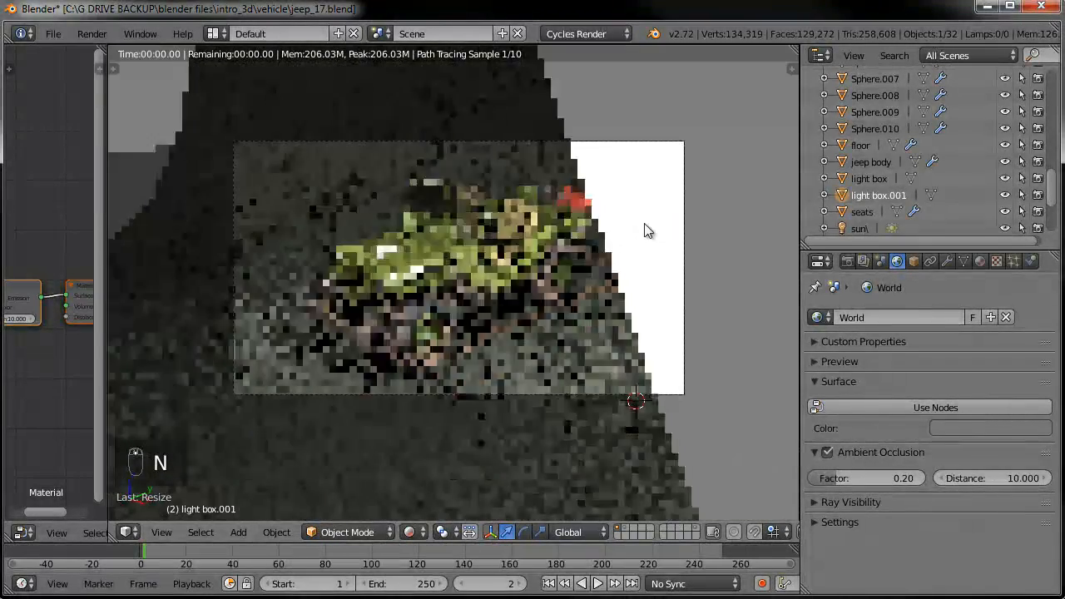
pyautogui.rightClick(720, 226)
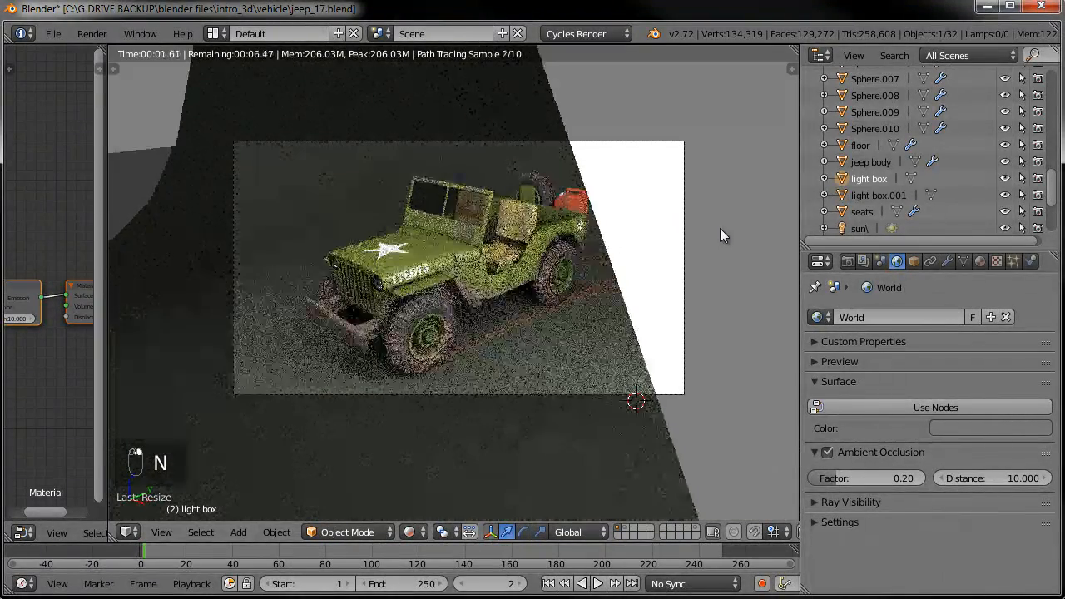
pyautogui.press('g')
pyautogui.press('x')
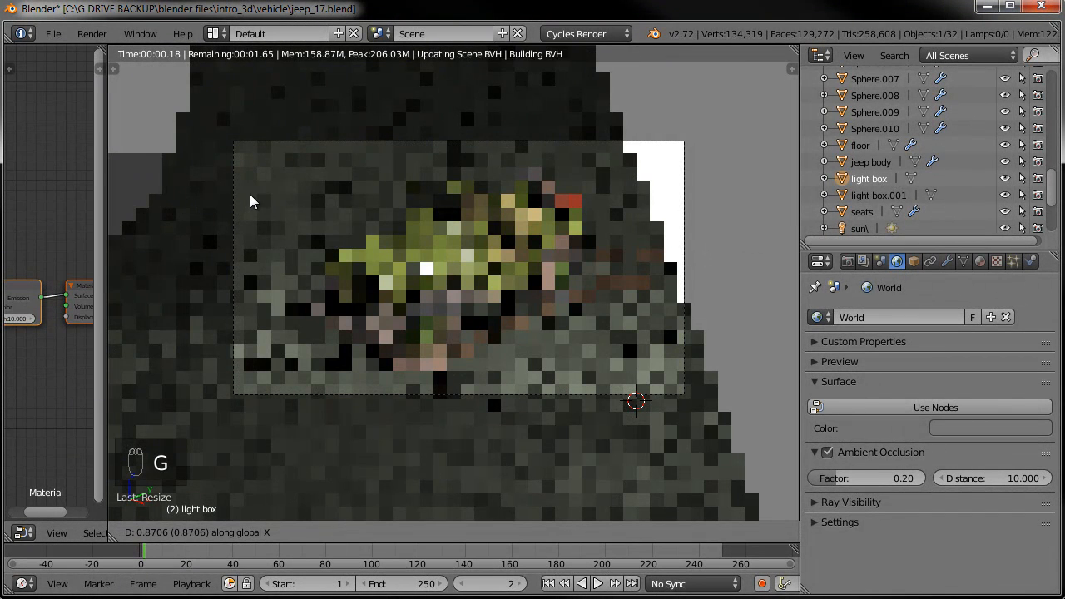
pyautogui.click(329, 192)
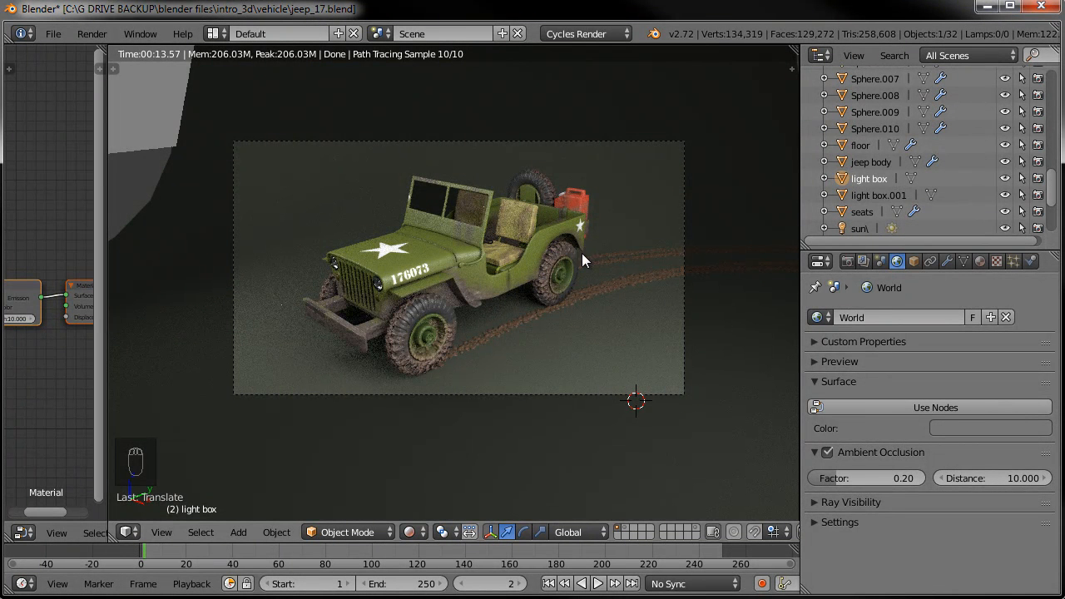
# Save the scene over jeep_17.blend and render the final image from the camera.
pyautogui.scroll(2, 479, 235)
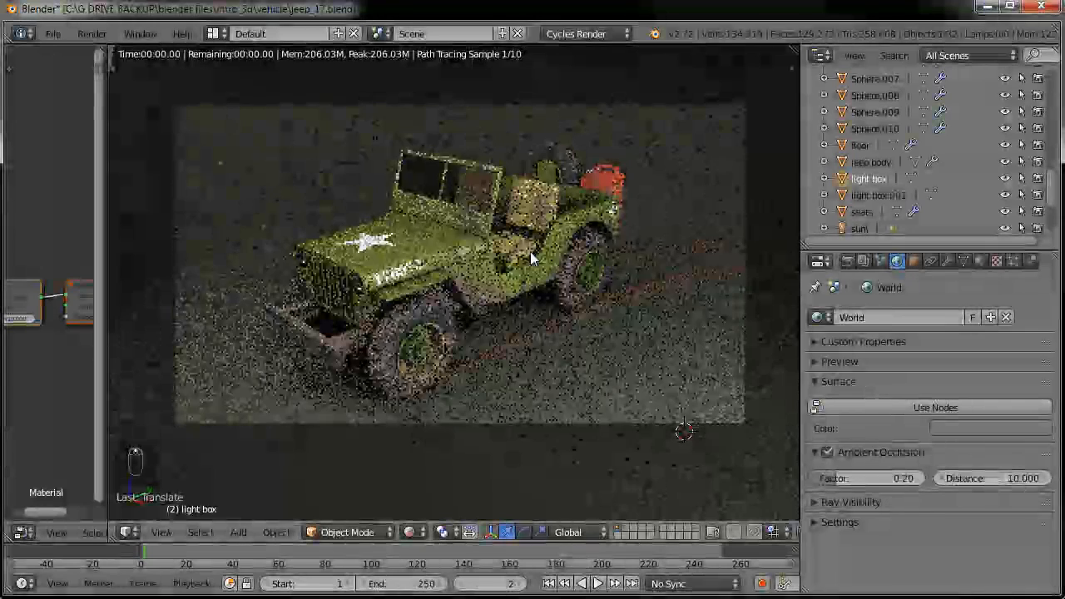
pyautogui.hotkey('ctrl', 's')
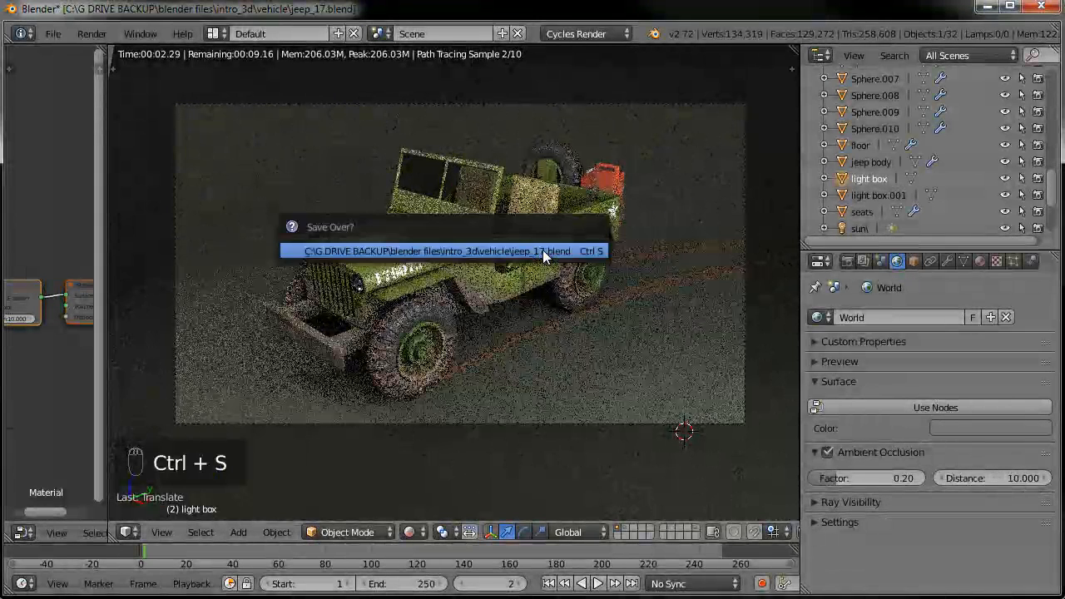
pyautogui.click(542, 248)
pyautogui.press('F12')
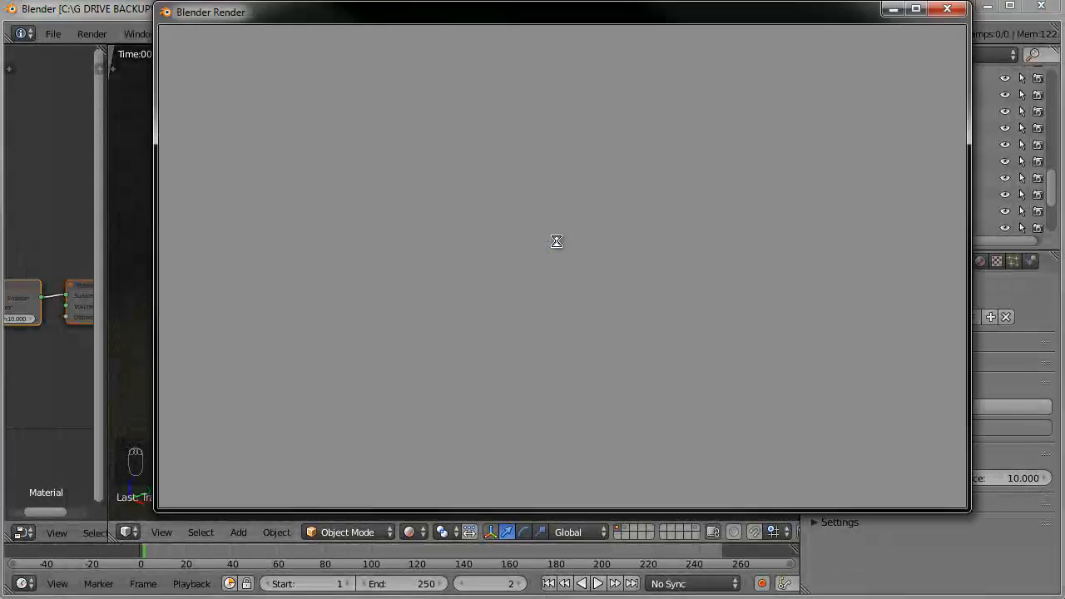
# Reposition and widen the render window to examine the finished jeep image and its lighting.
pyautogui.moveTo(566, 16); pyautogui.dragTo(520, 39)
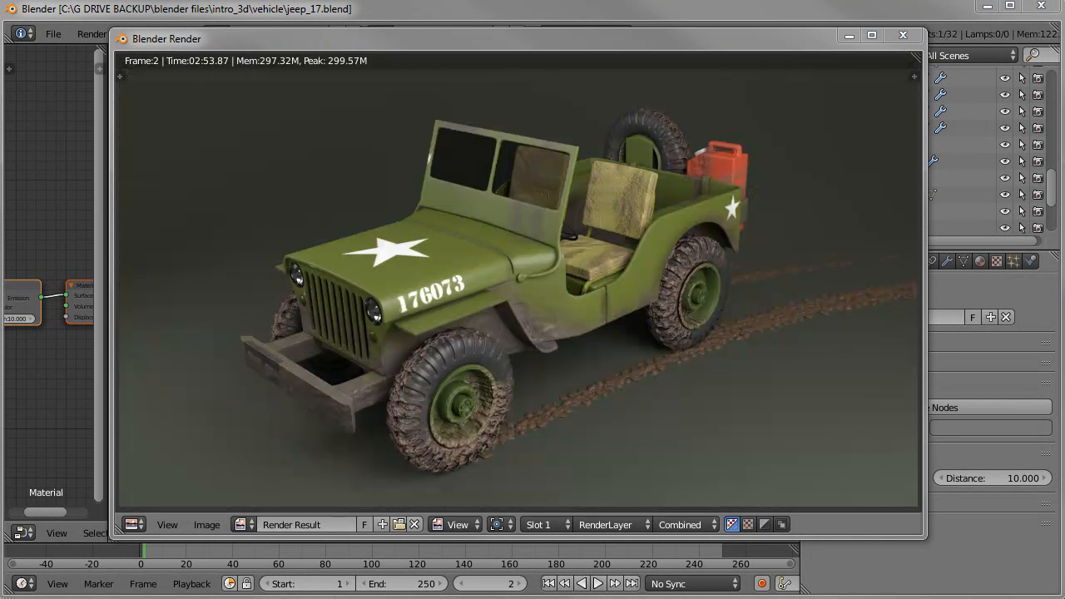
pyautogui.moveTo(653, 50); pyautogui.dragTo(666, 55)
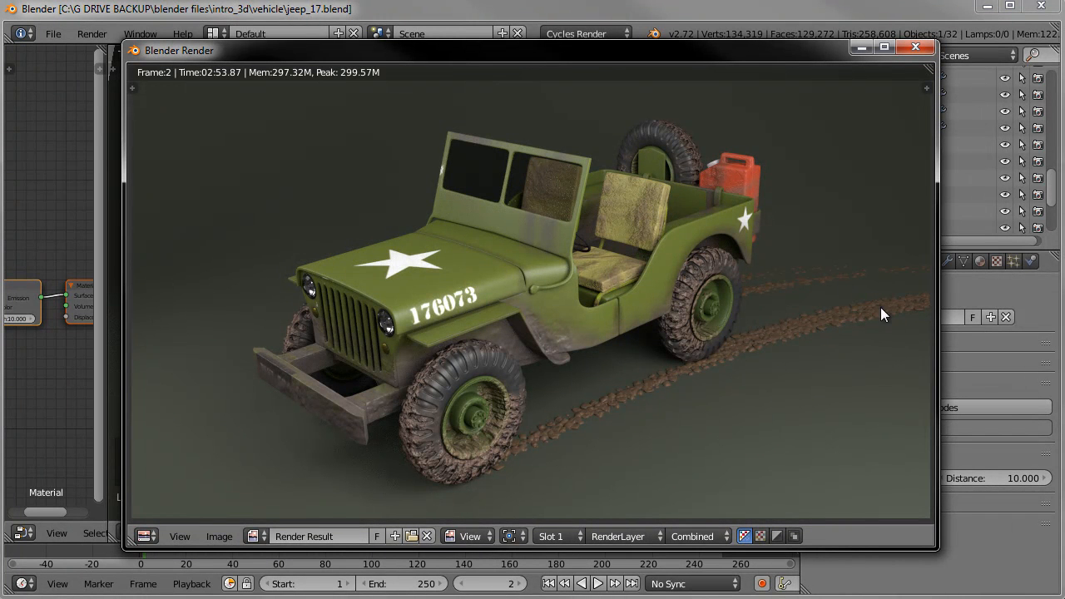
pyautogui.moveTo(938, 298); pyautogui.dragTo(1012, 289)
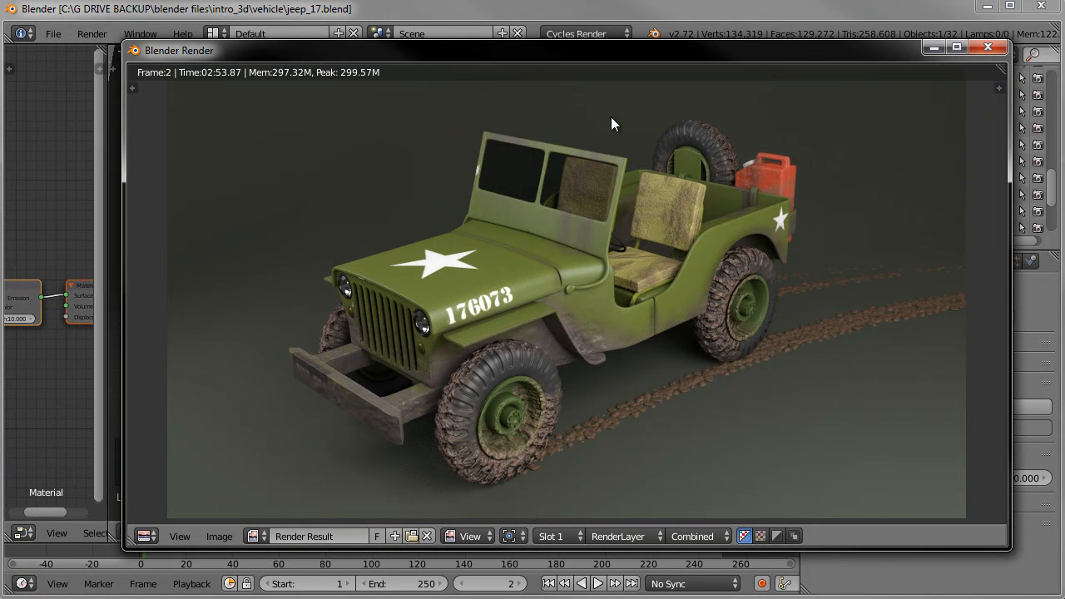
pyautogui.moveTo(661, 51); pyautogui.dragTo(617, 49)
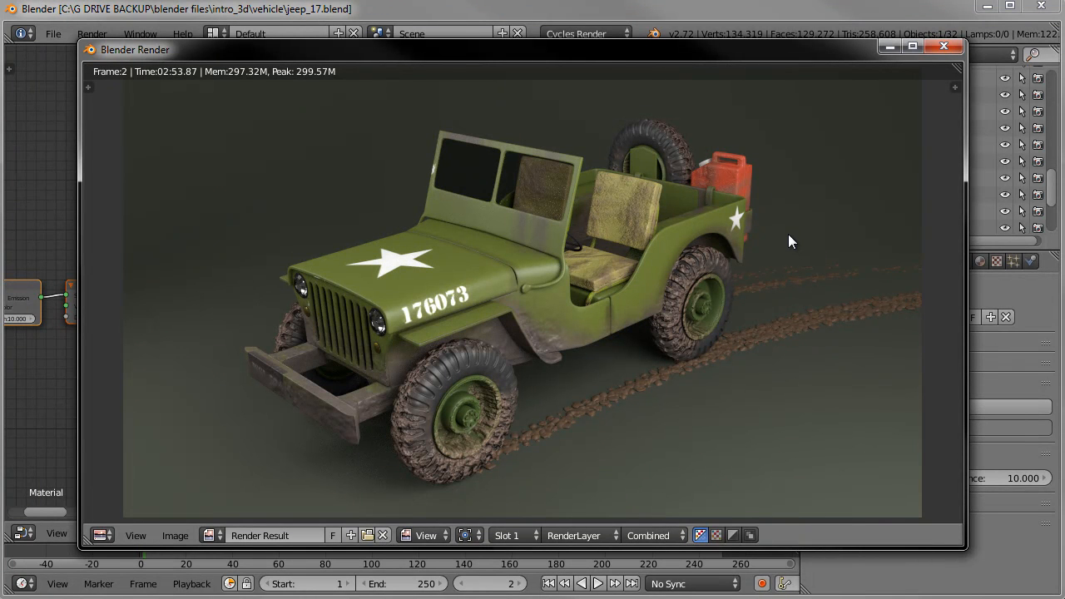
pyautogui.moveTo(611, 50); pyautogui.dragTo(597, 54)
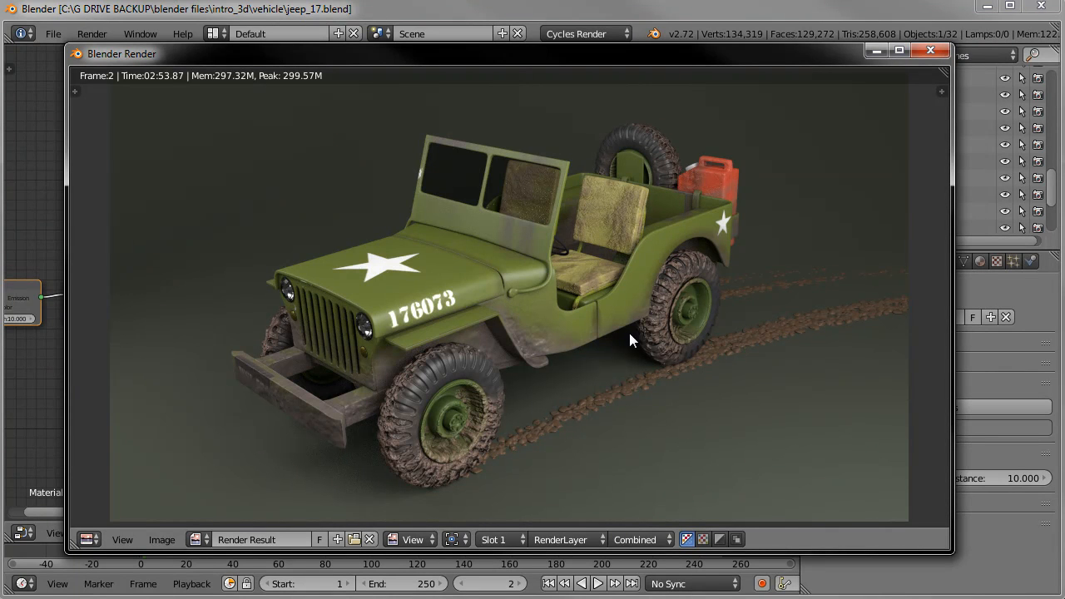
pyautogui.moveTo(647, 64); pyautogui.dragTo(657, 64)
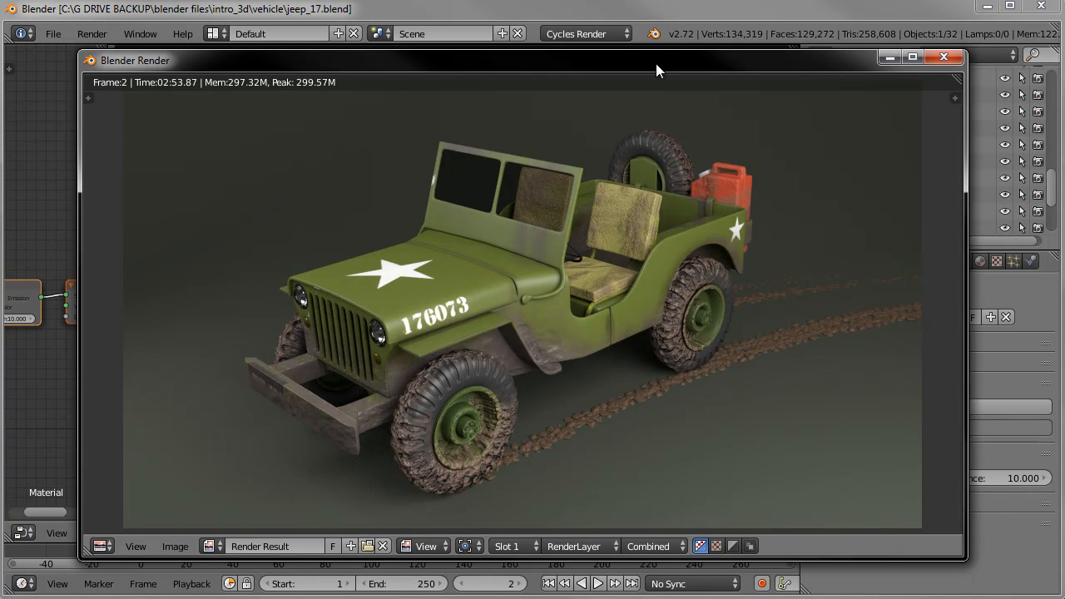